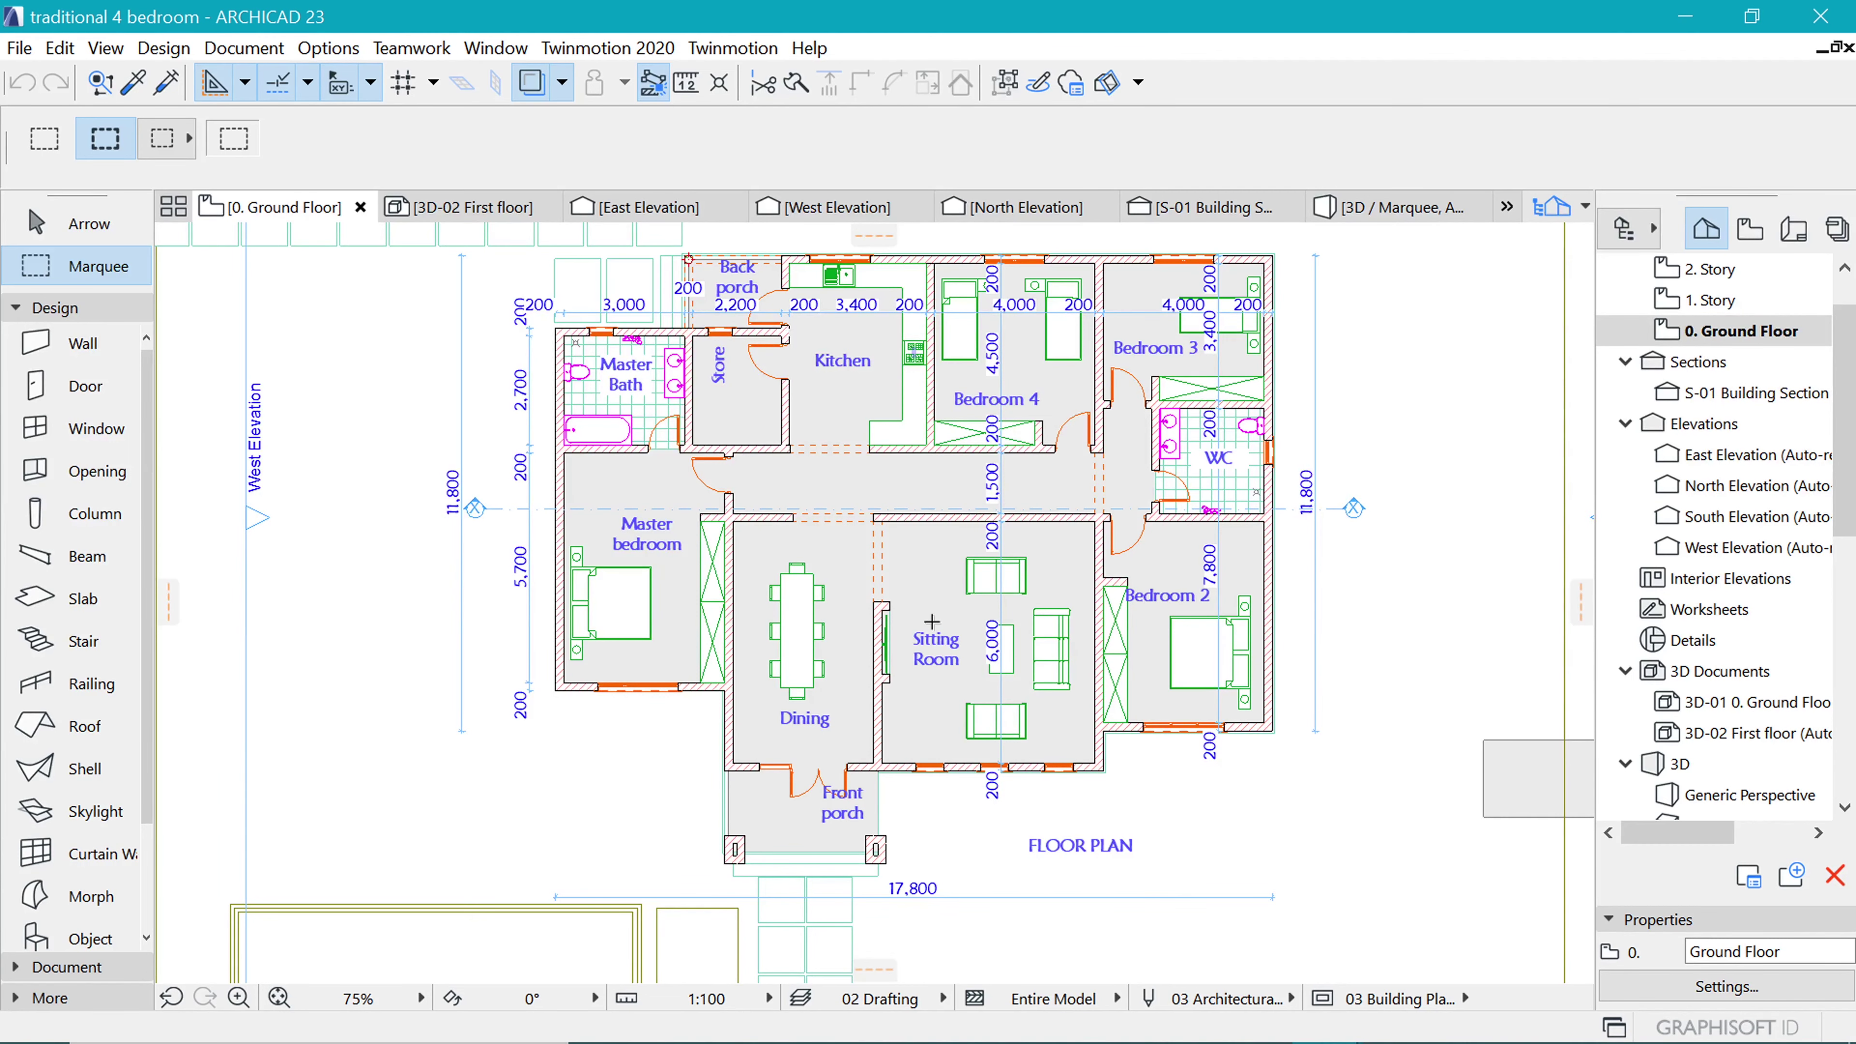
Search Windows for 'snip' and launch the Snipping Tool app.
mouse_move(358, 1039)
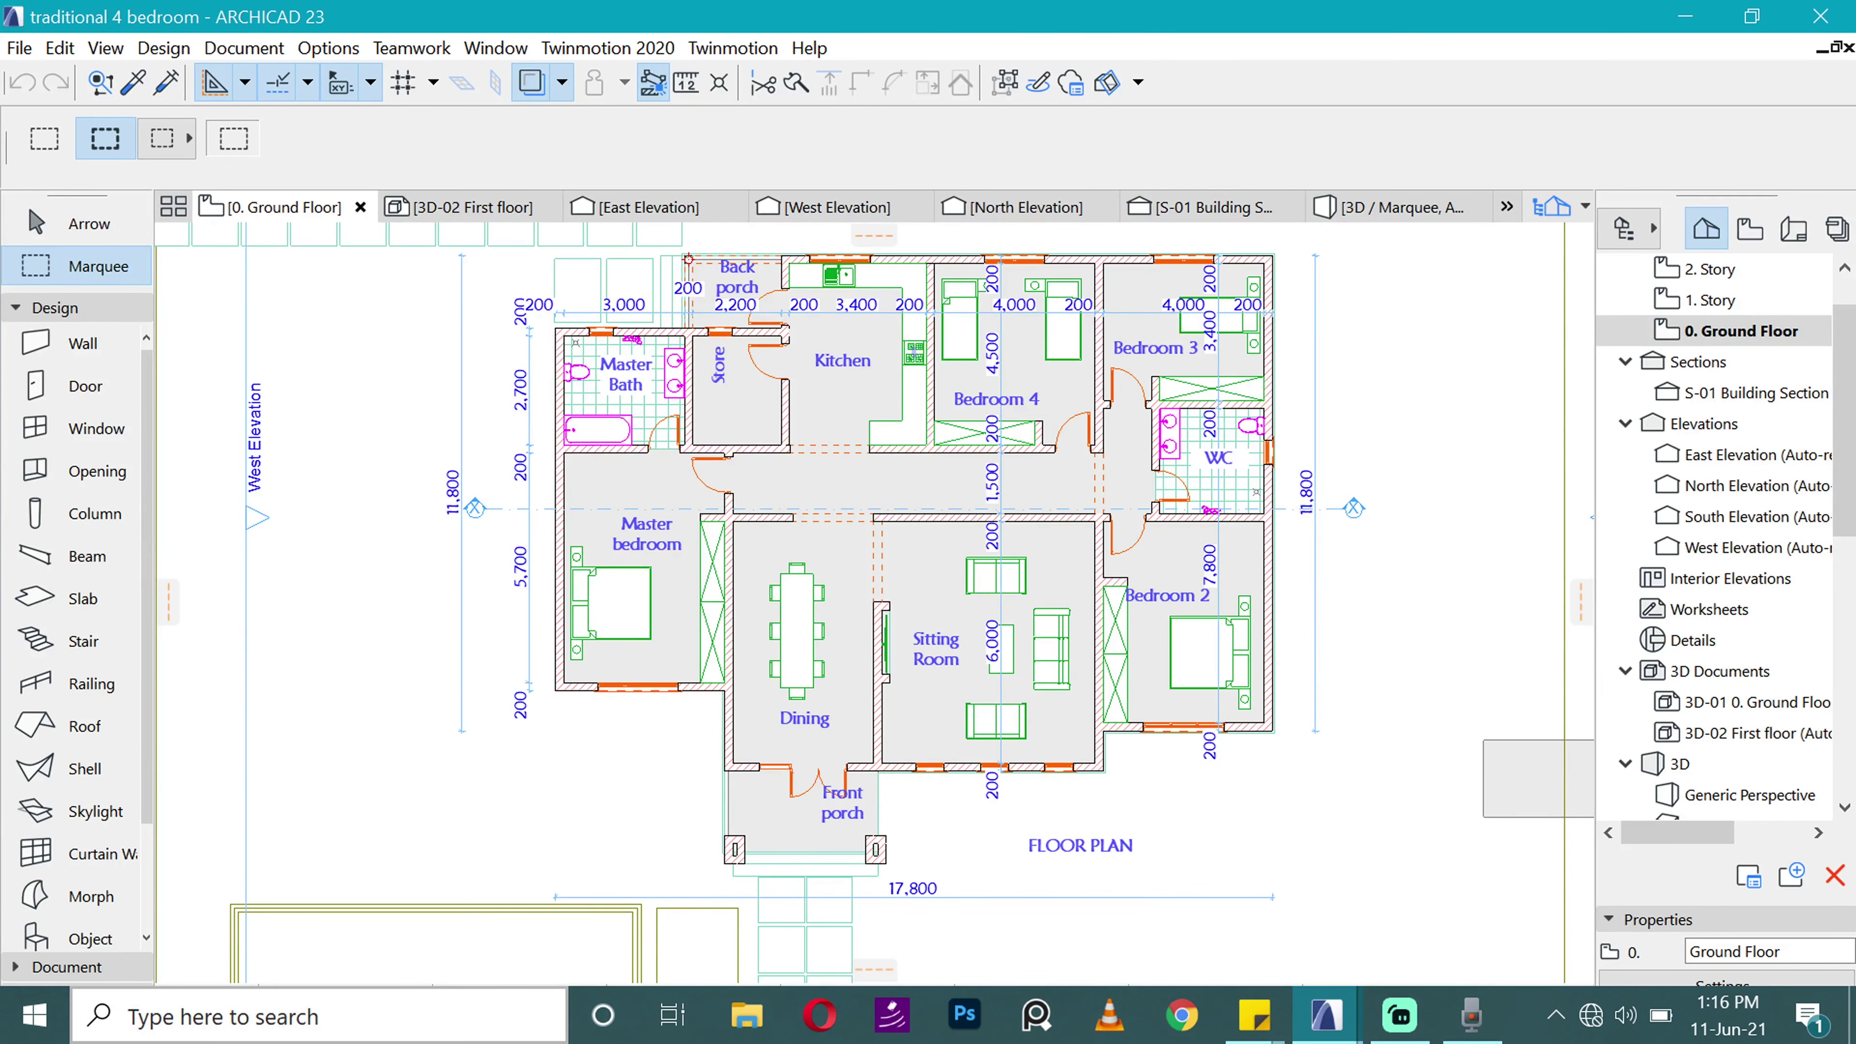
left_click(358, 1016)
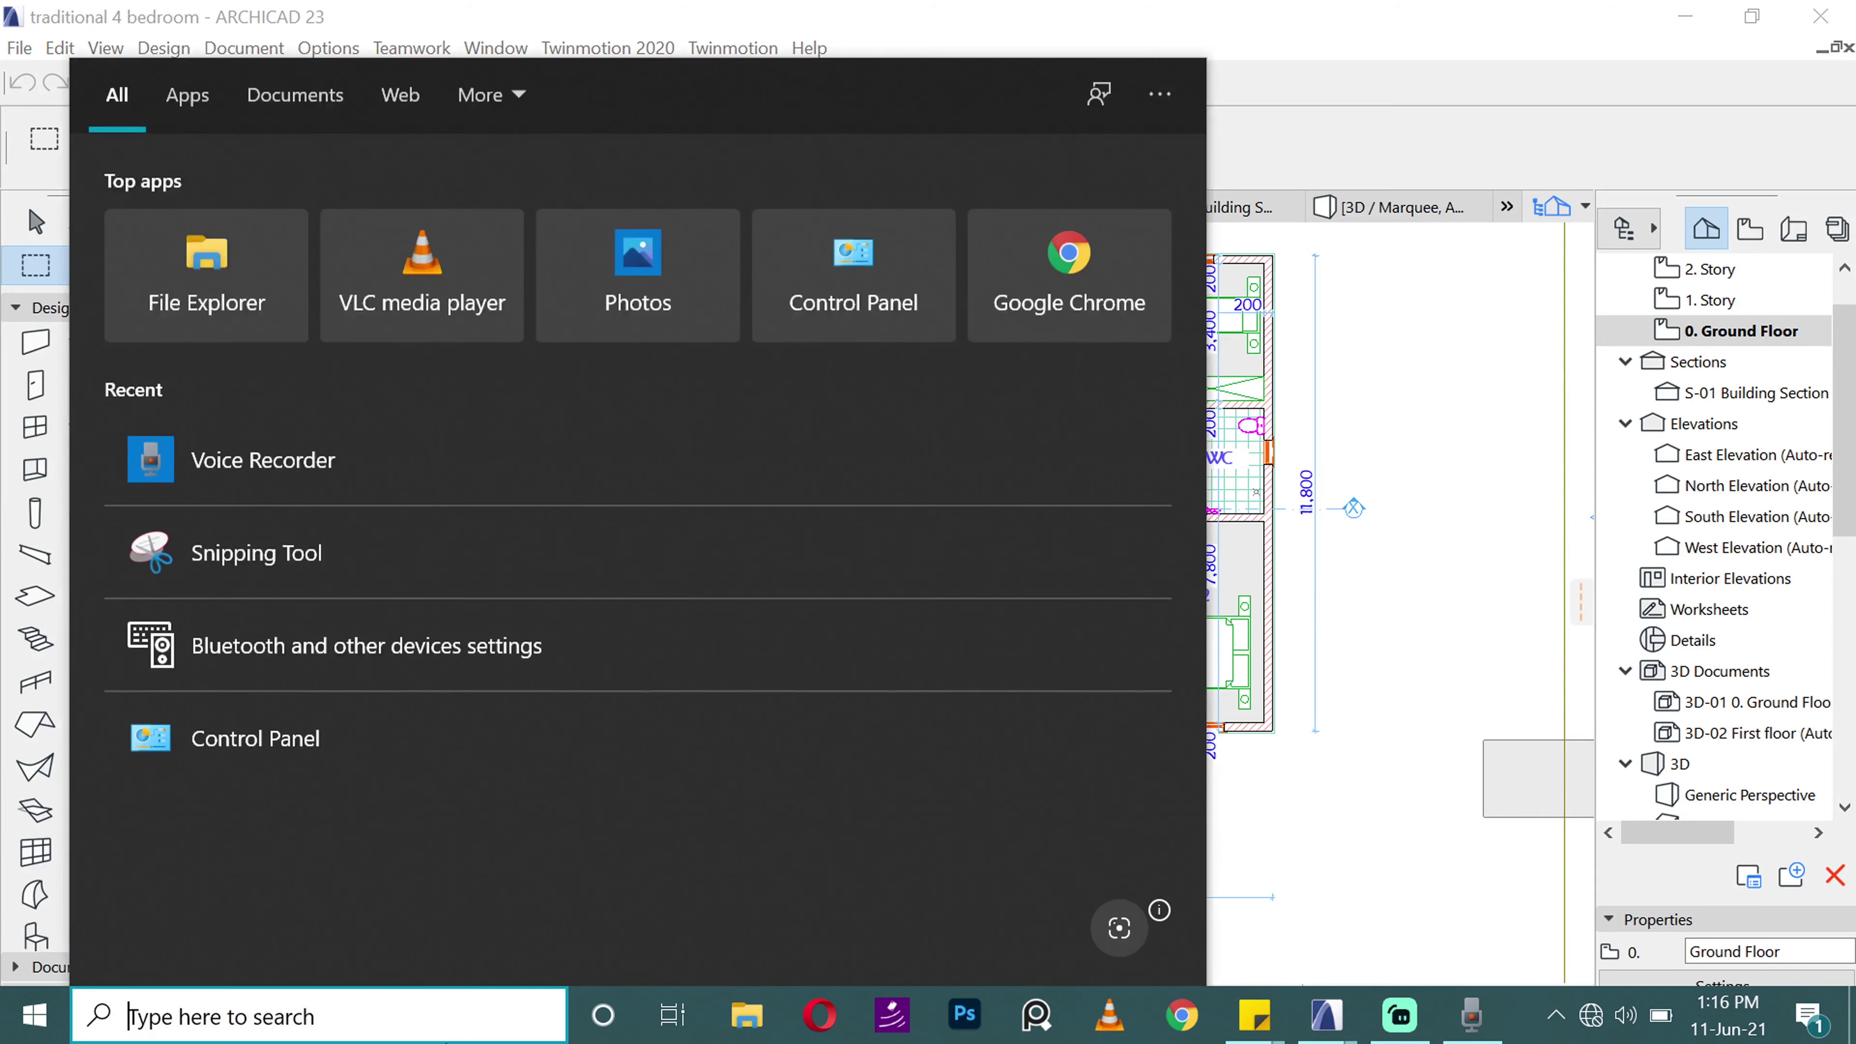
type("snip")
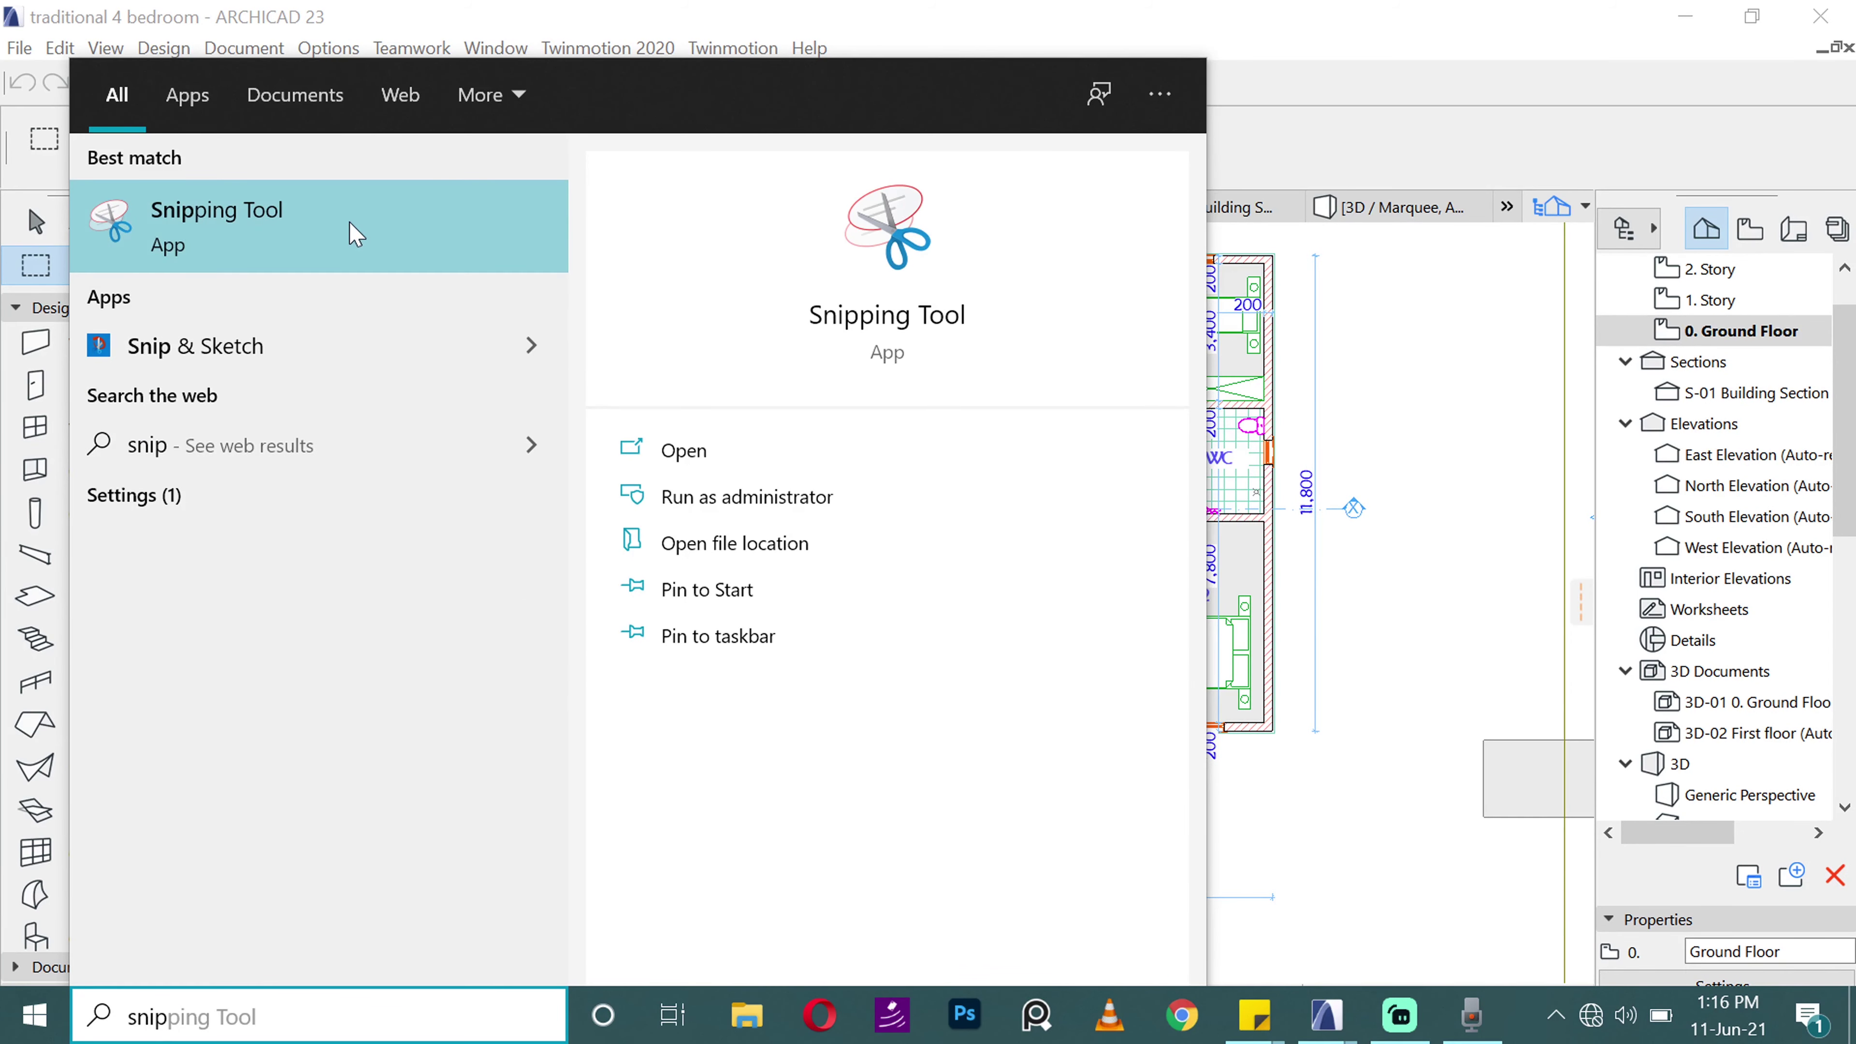
left_click(356, 234)
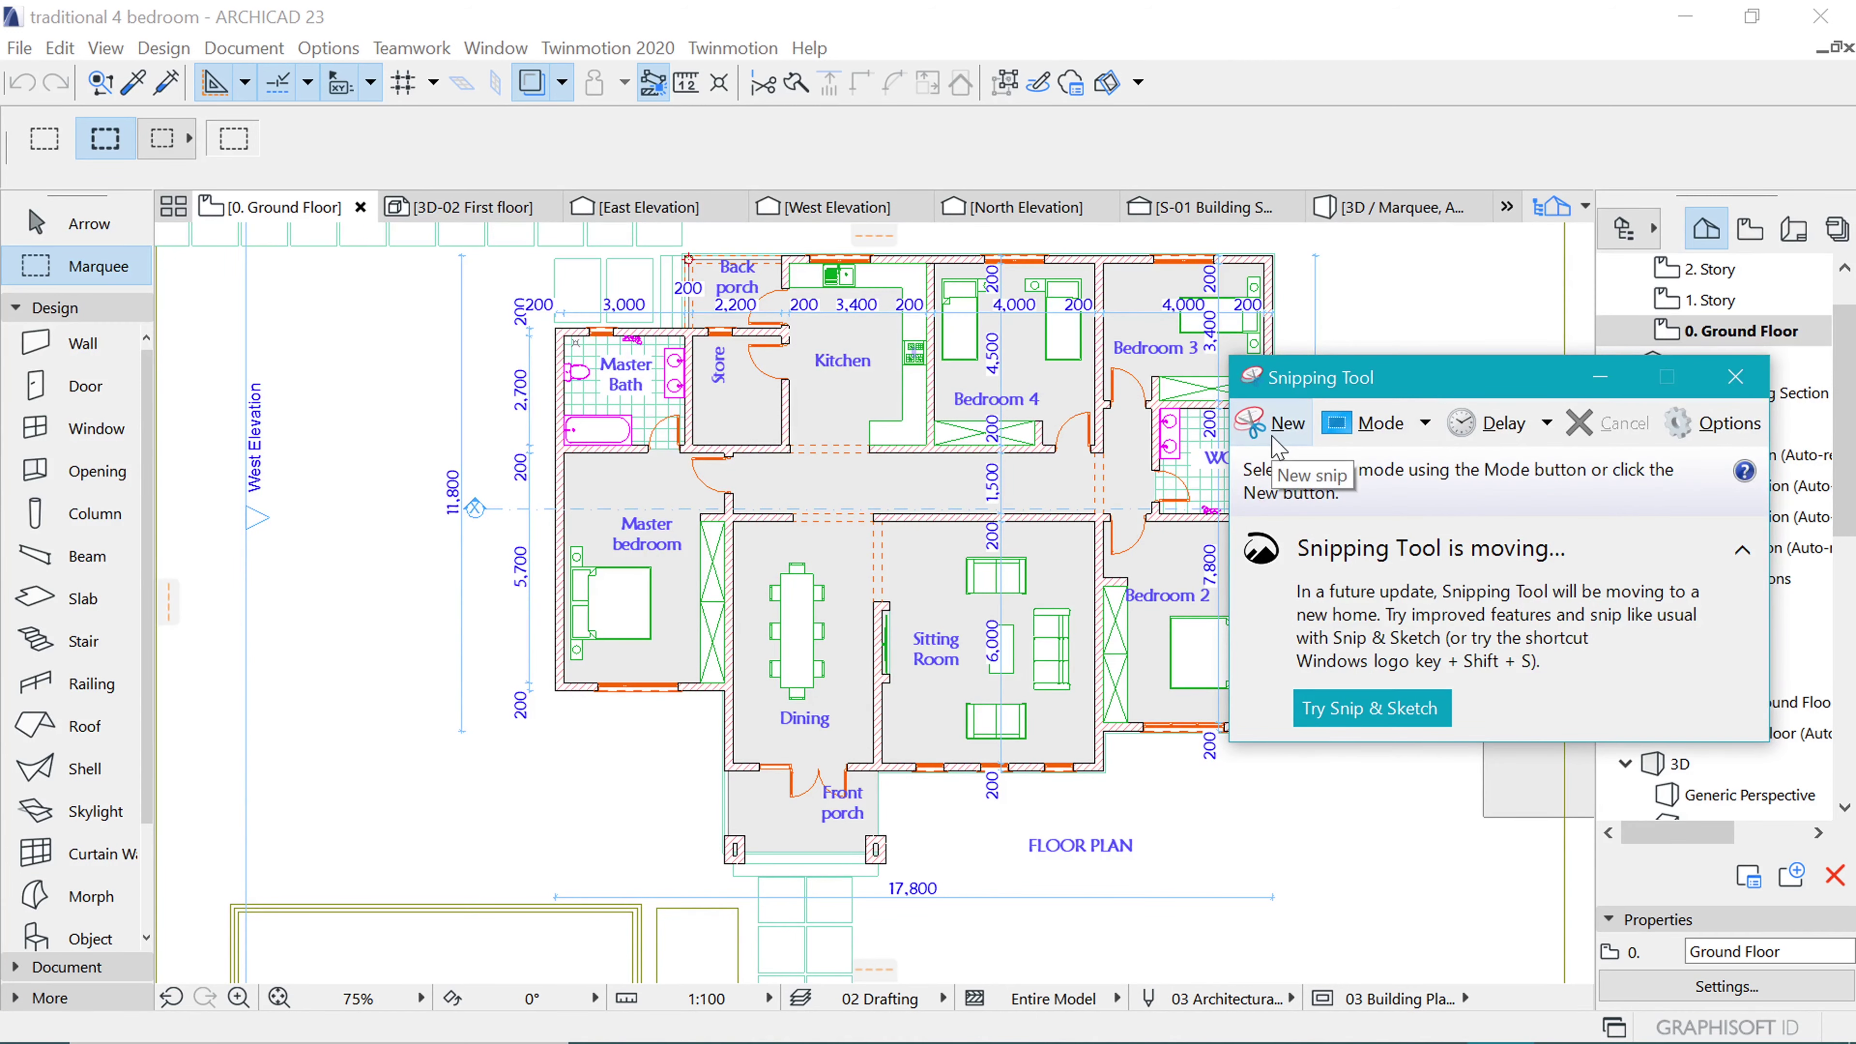
Snip the whole ground floor plan and save it as Plan in the Export folder.
left_click(1275, 439)
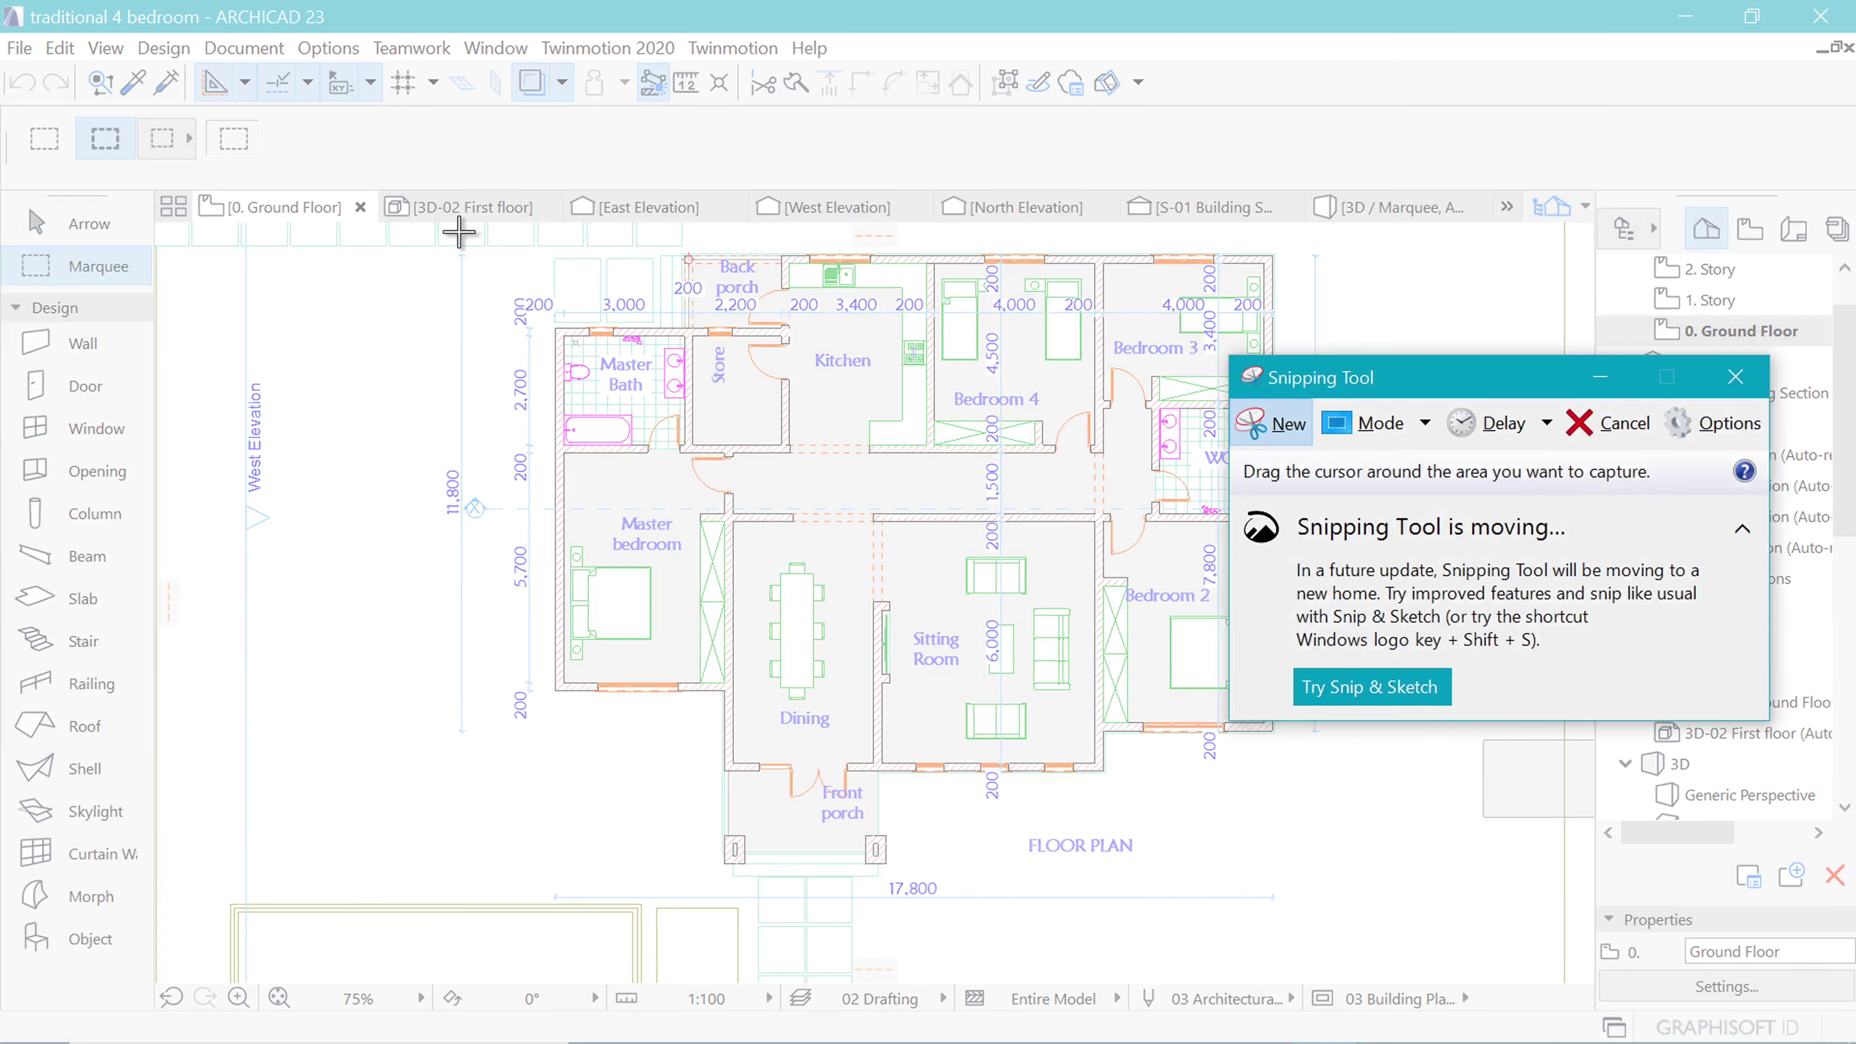
left_click_drag(433, 228, 1419, 956)
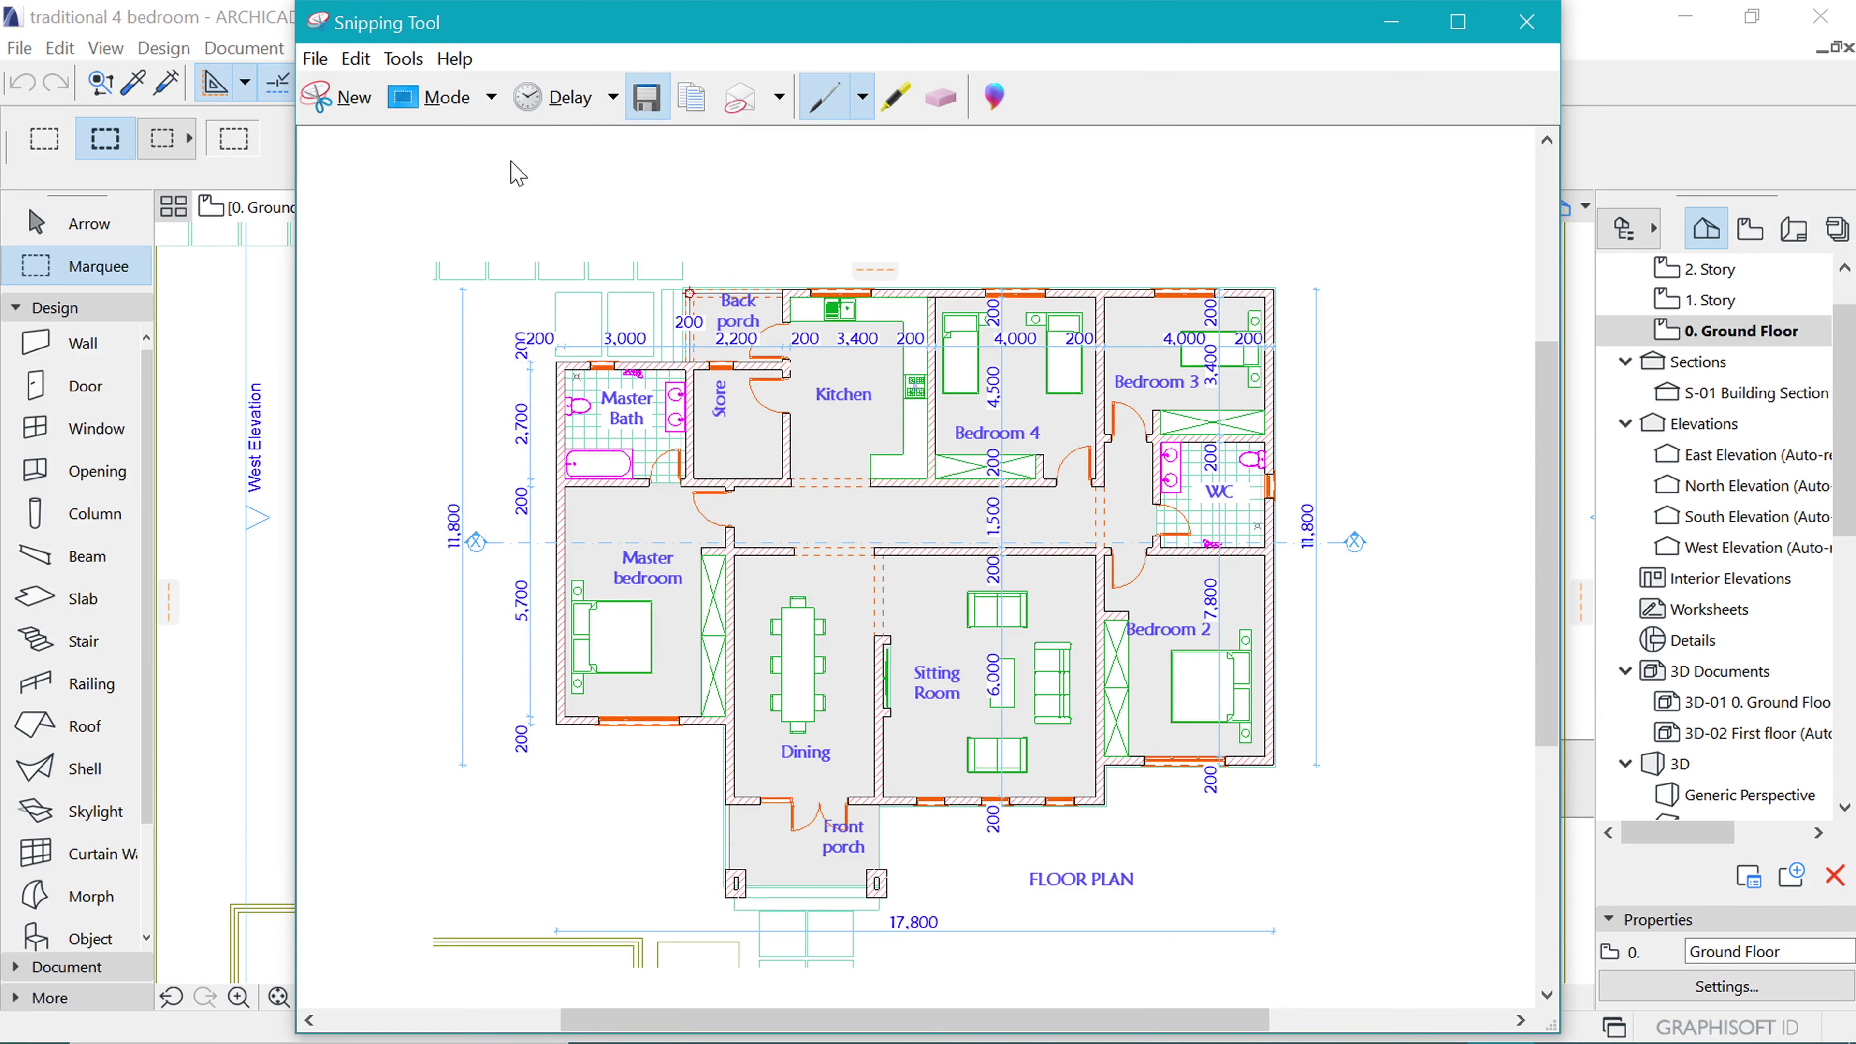
key("ctrl+s")
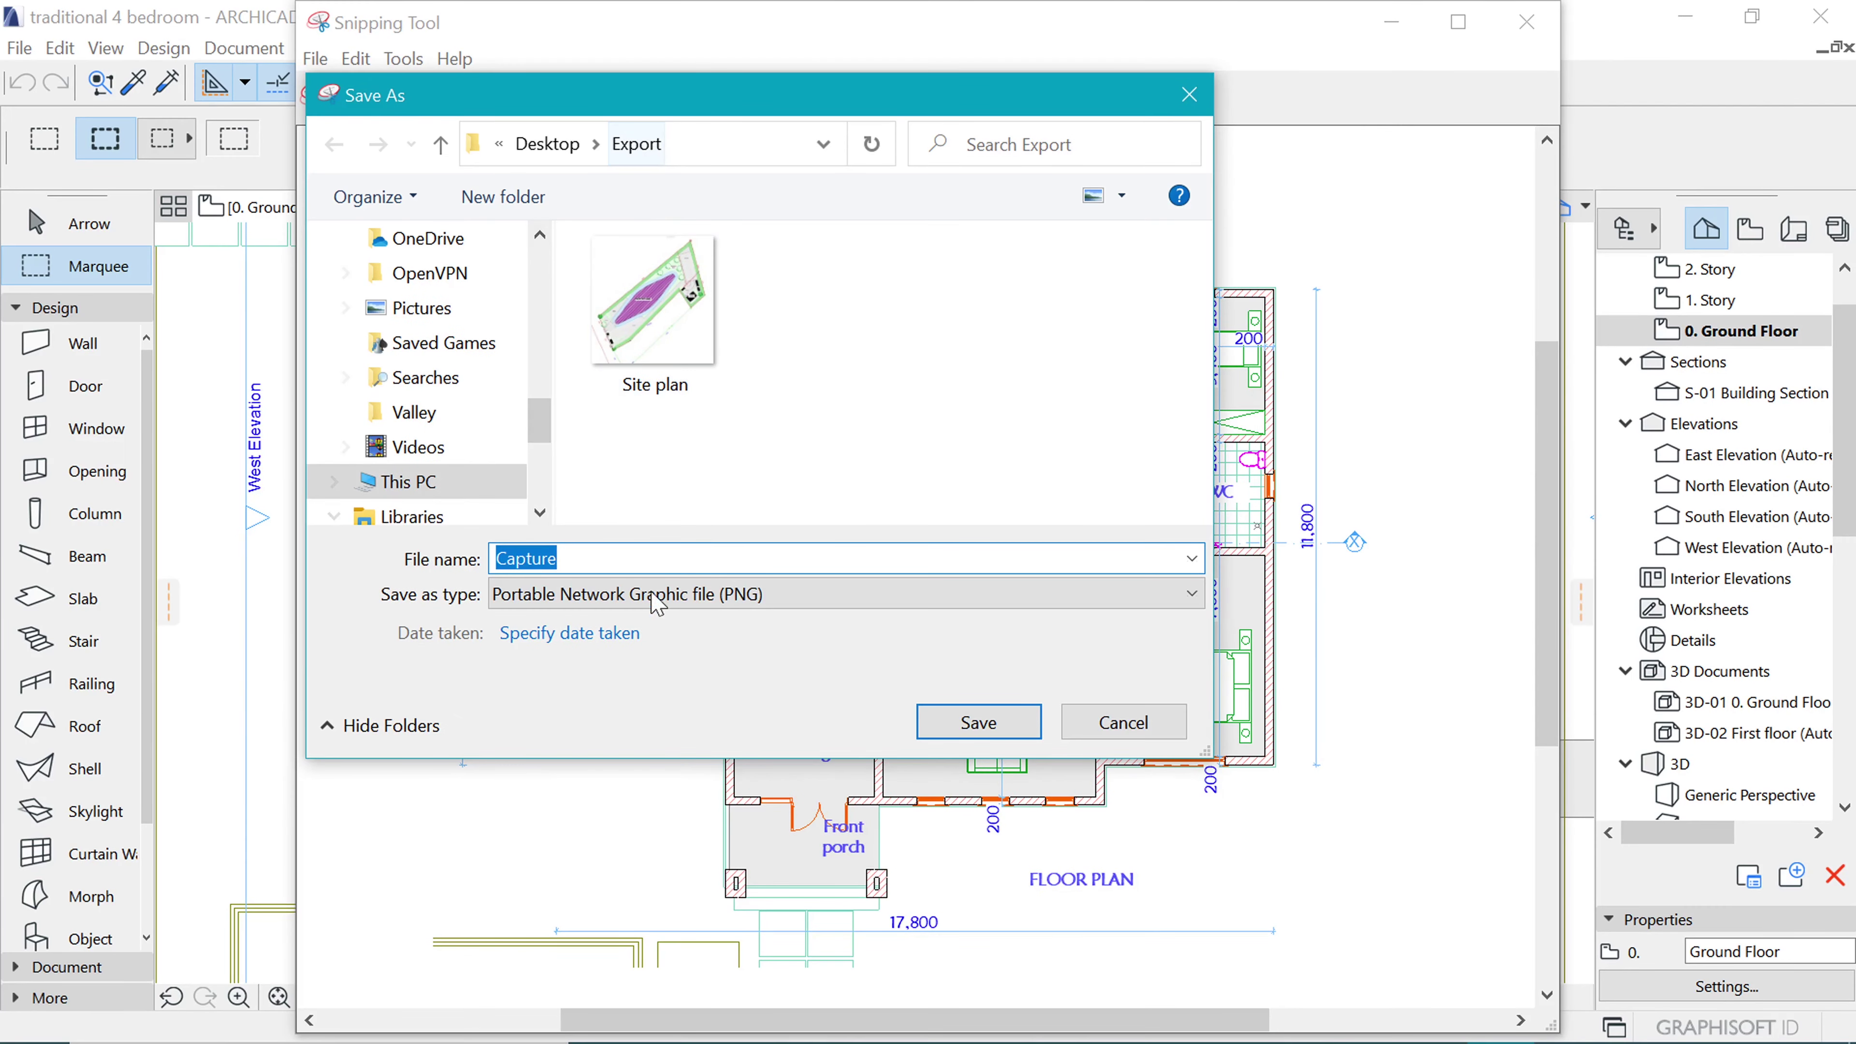
type("Pla")
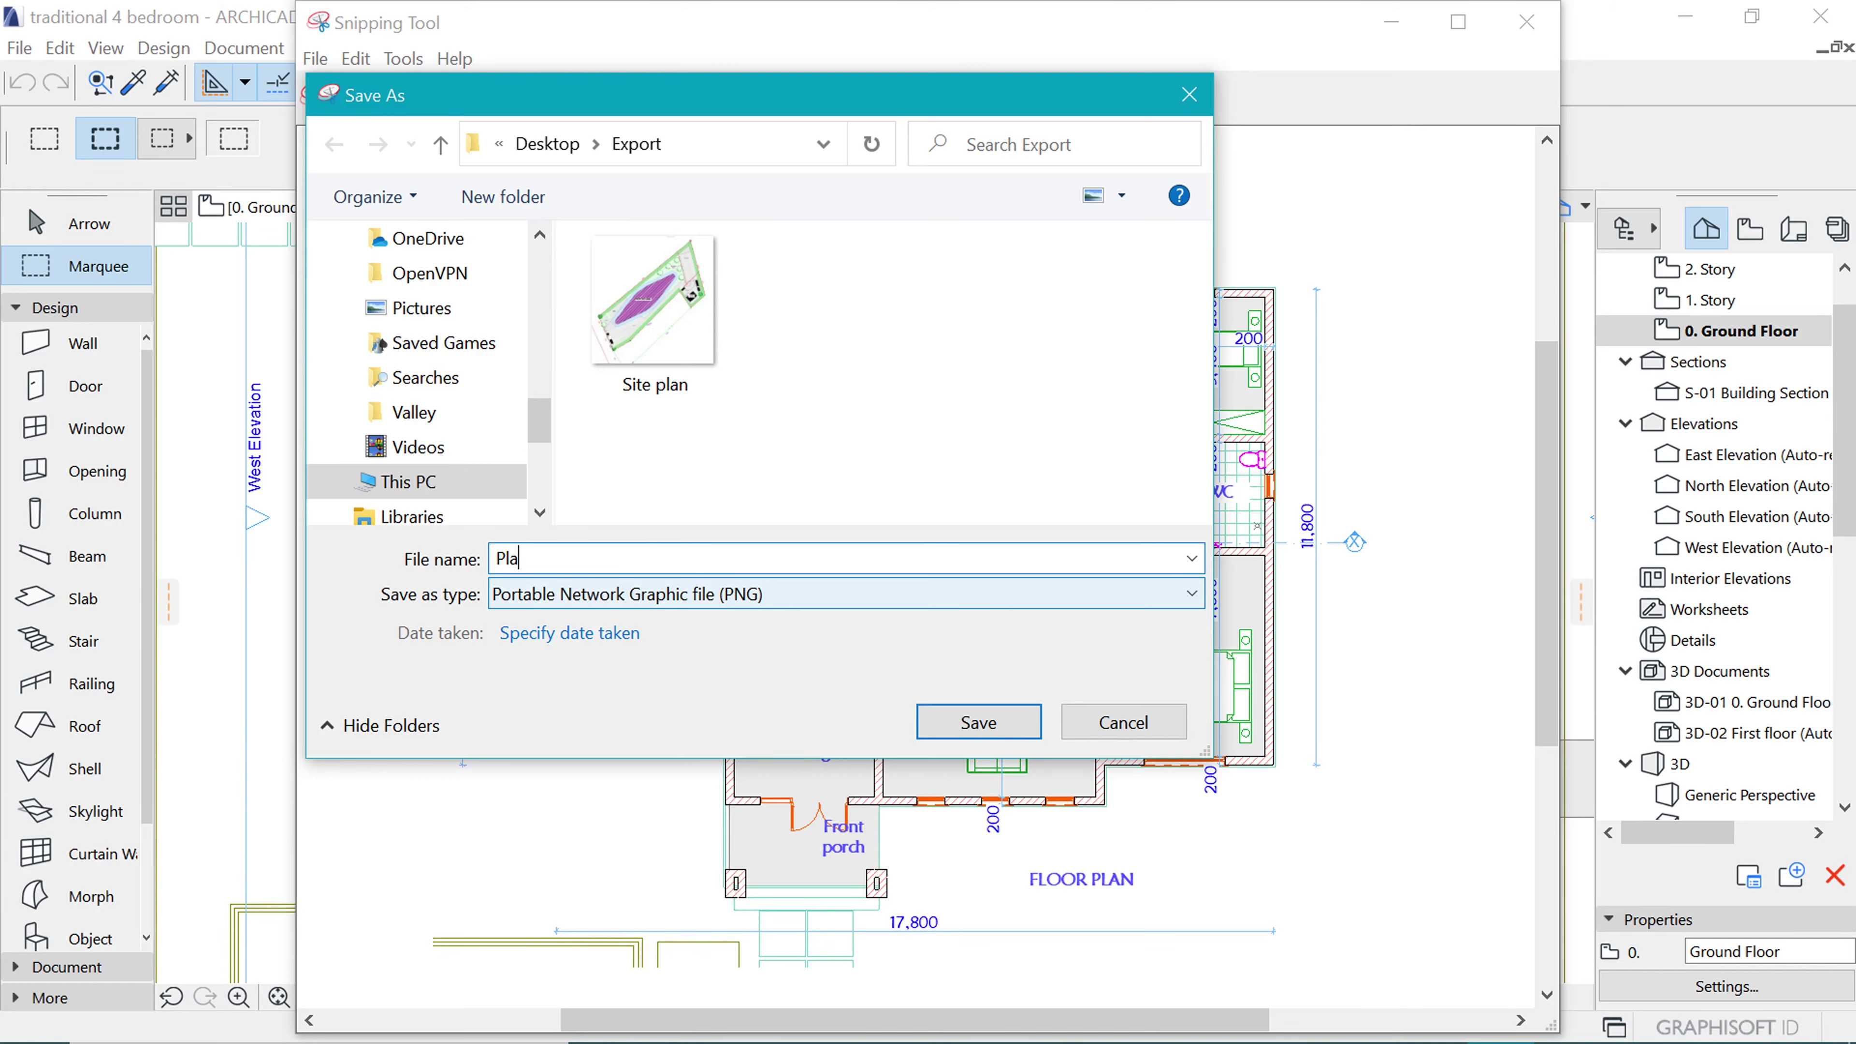
type("n")
left_click(983, 728)
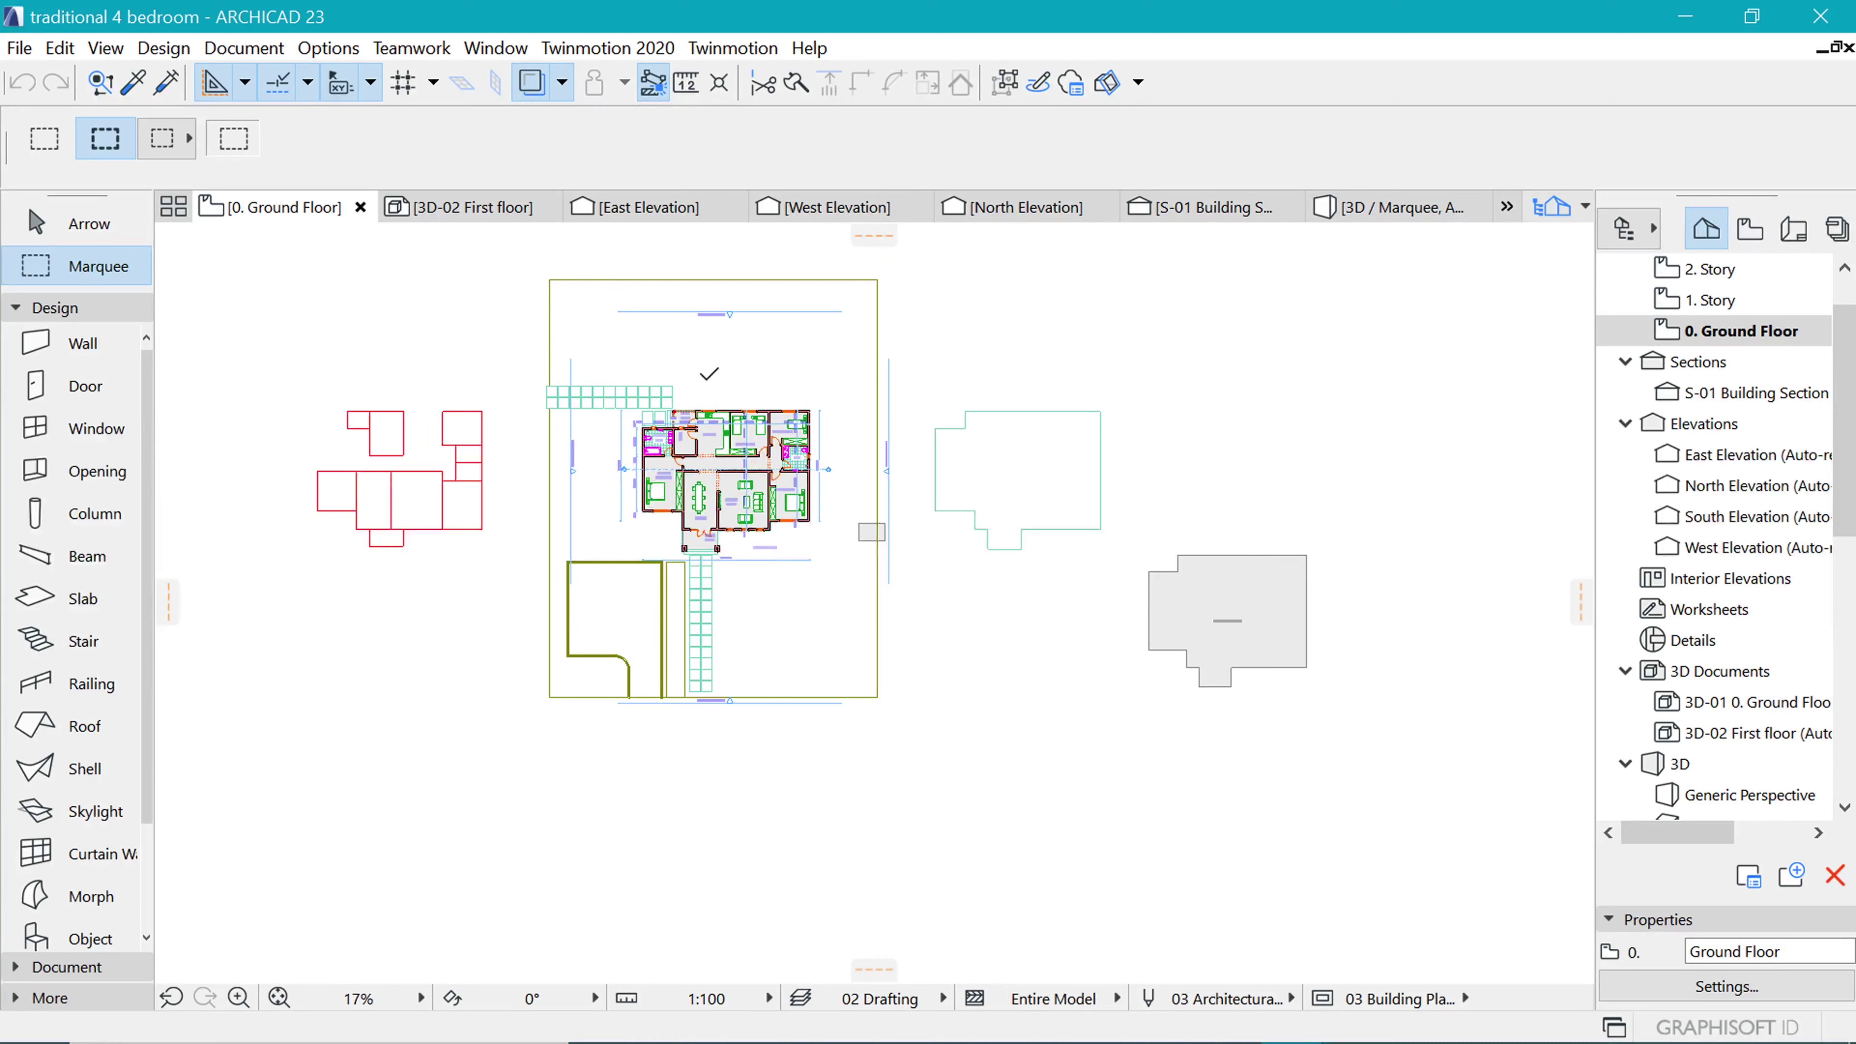
Marquee the house area and show it in 3D, angled on the front entrance.
left_click(509, 256)
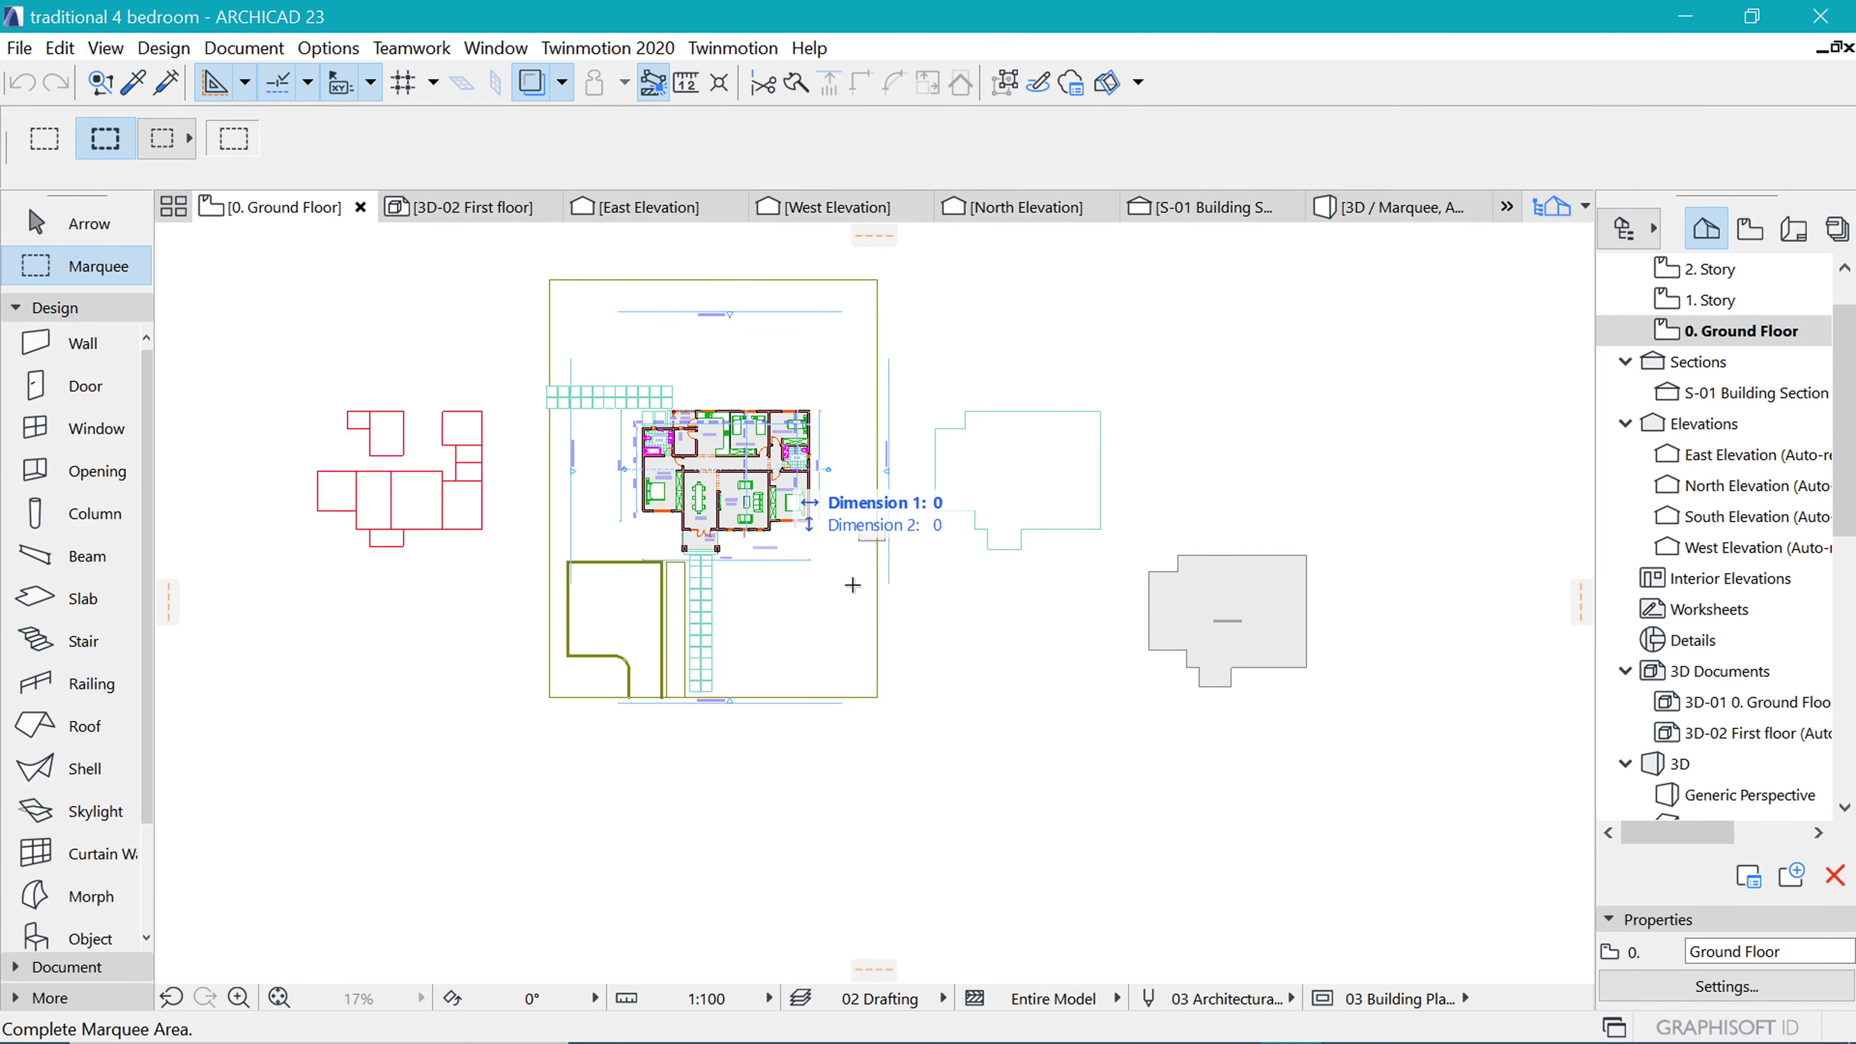
left_click(922, 727)
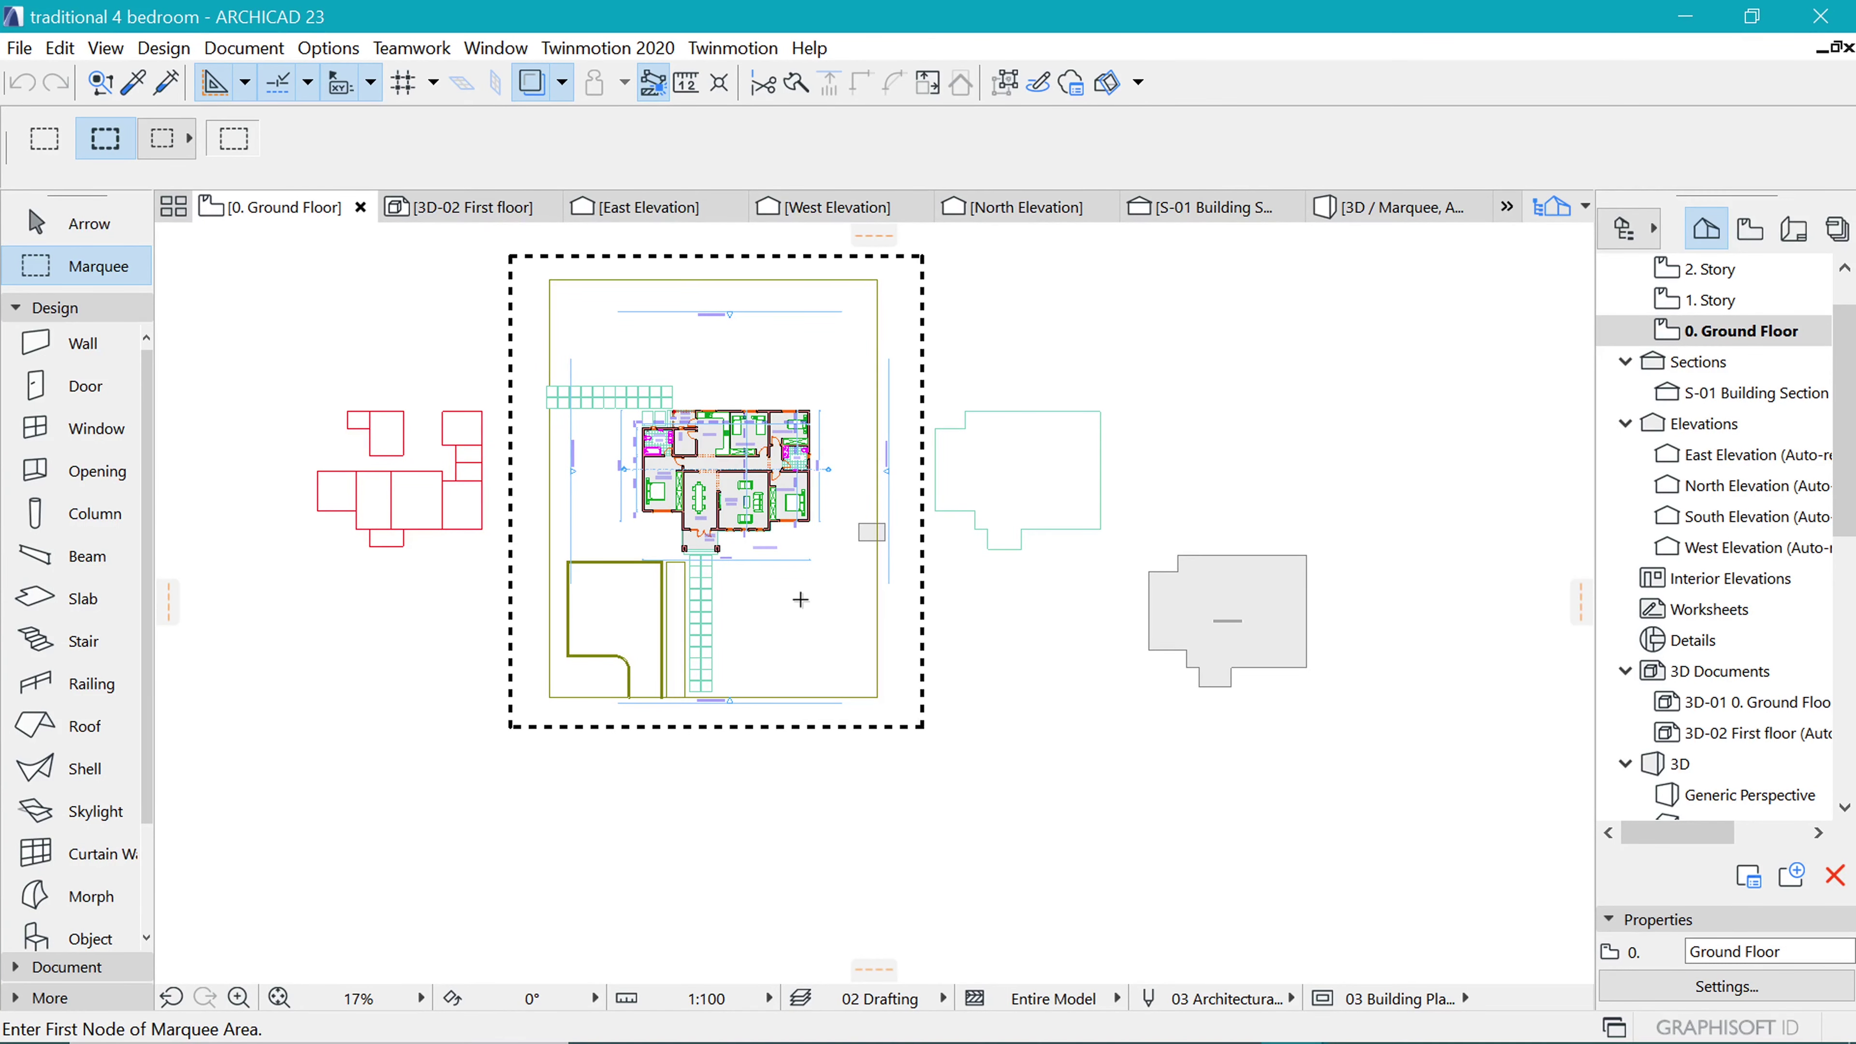
key("F3")
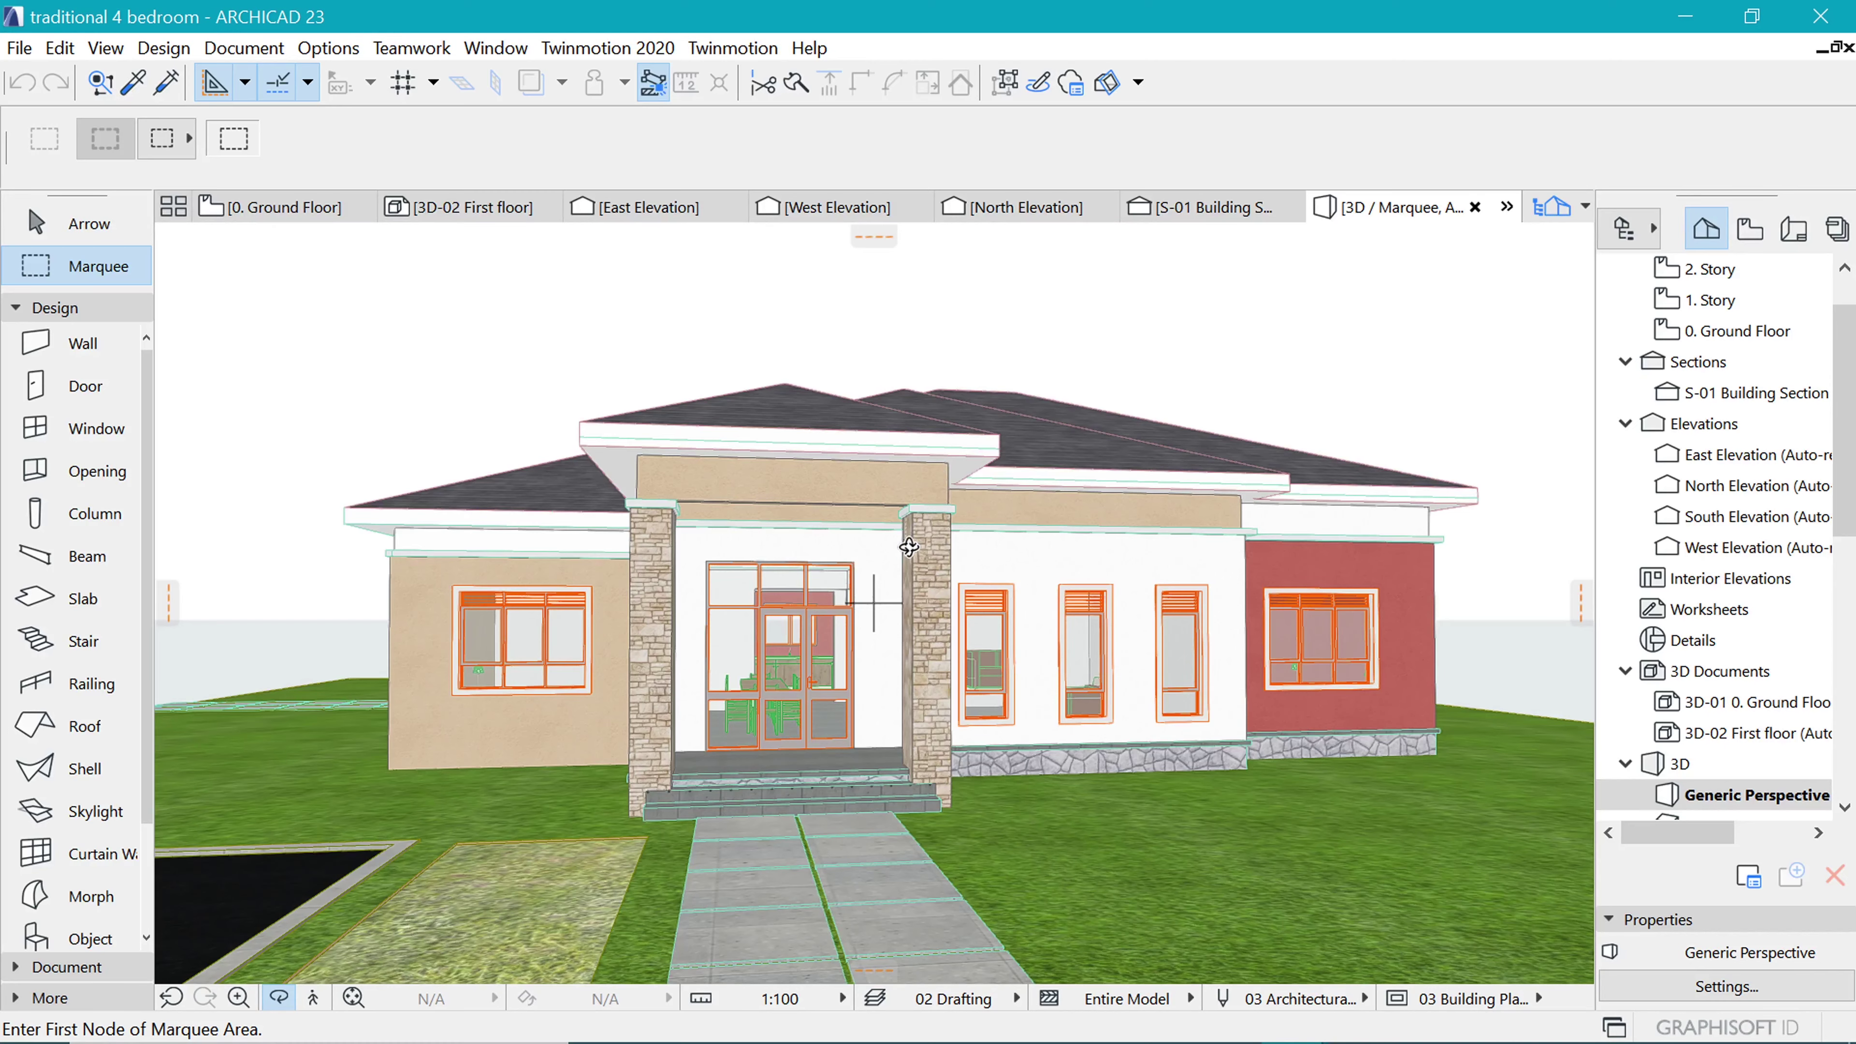
middle_click_drag(909, 547, 669, 596, "shift")
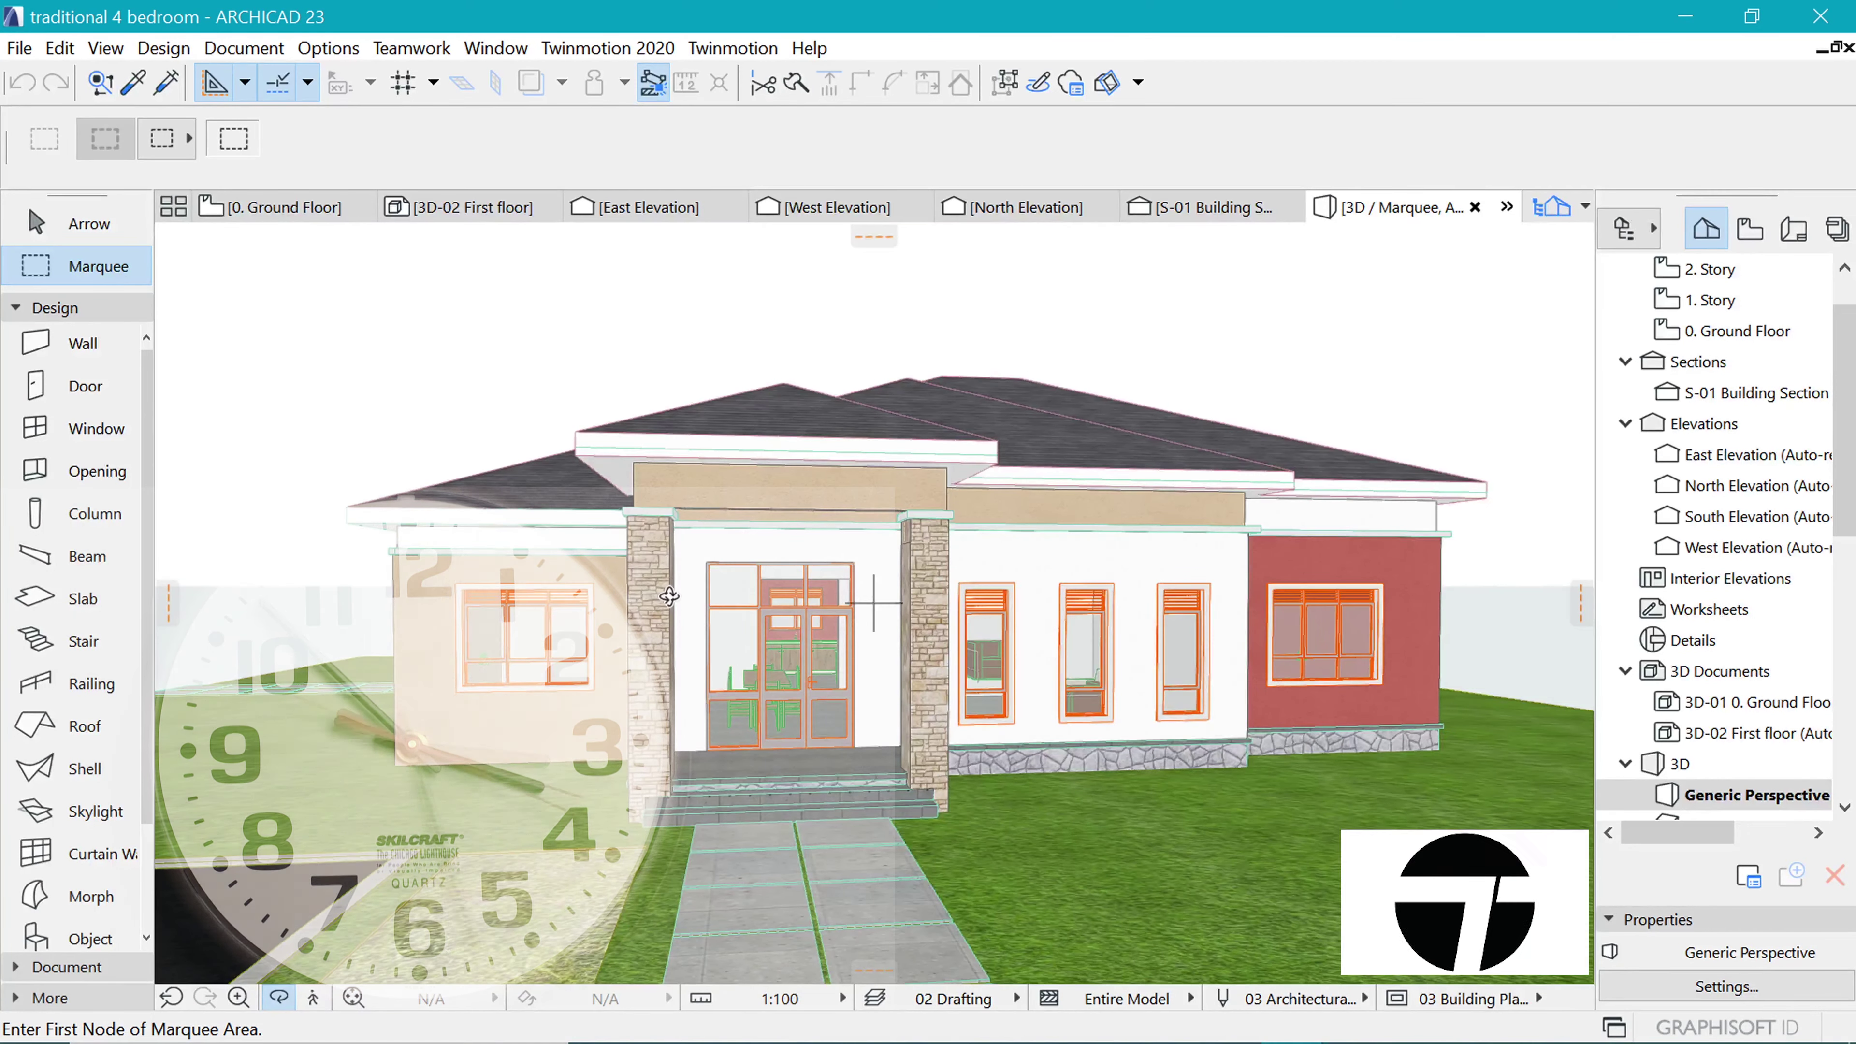
scroll(671, 592, "up", 2)
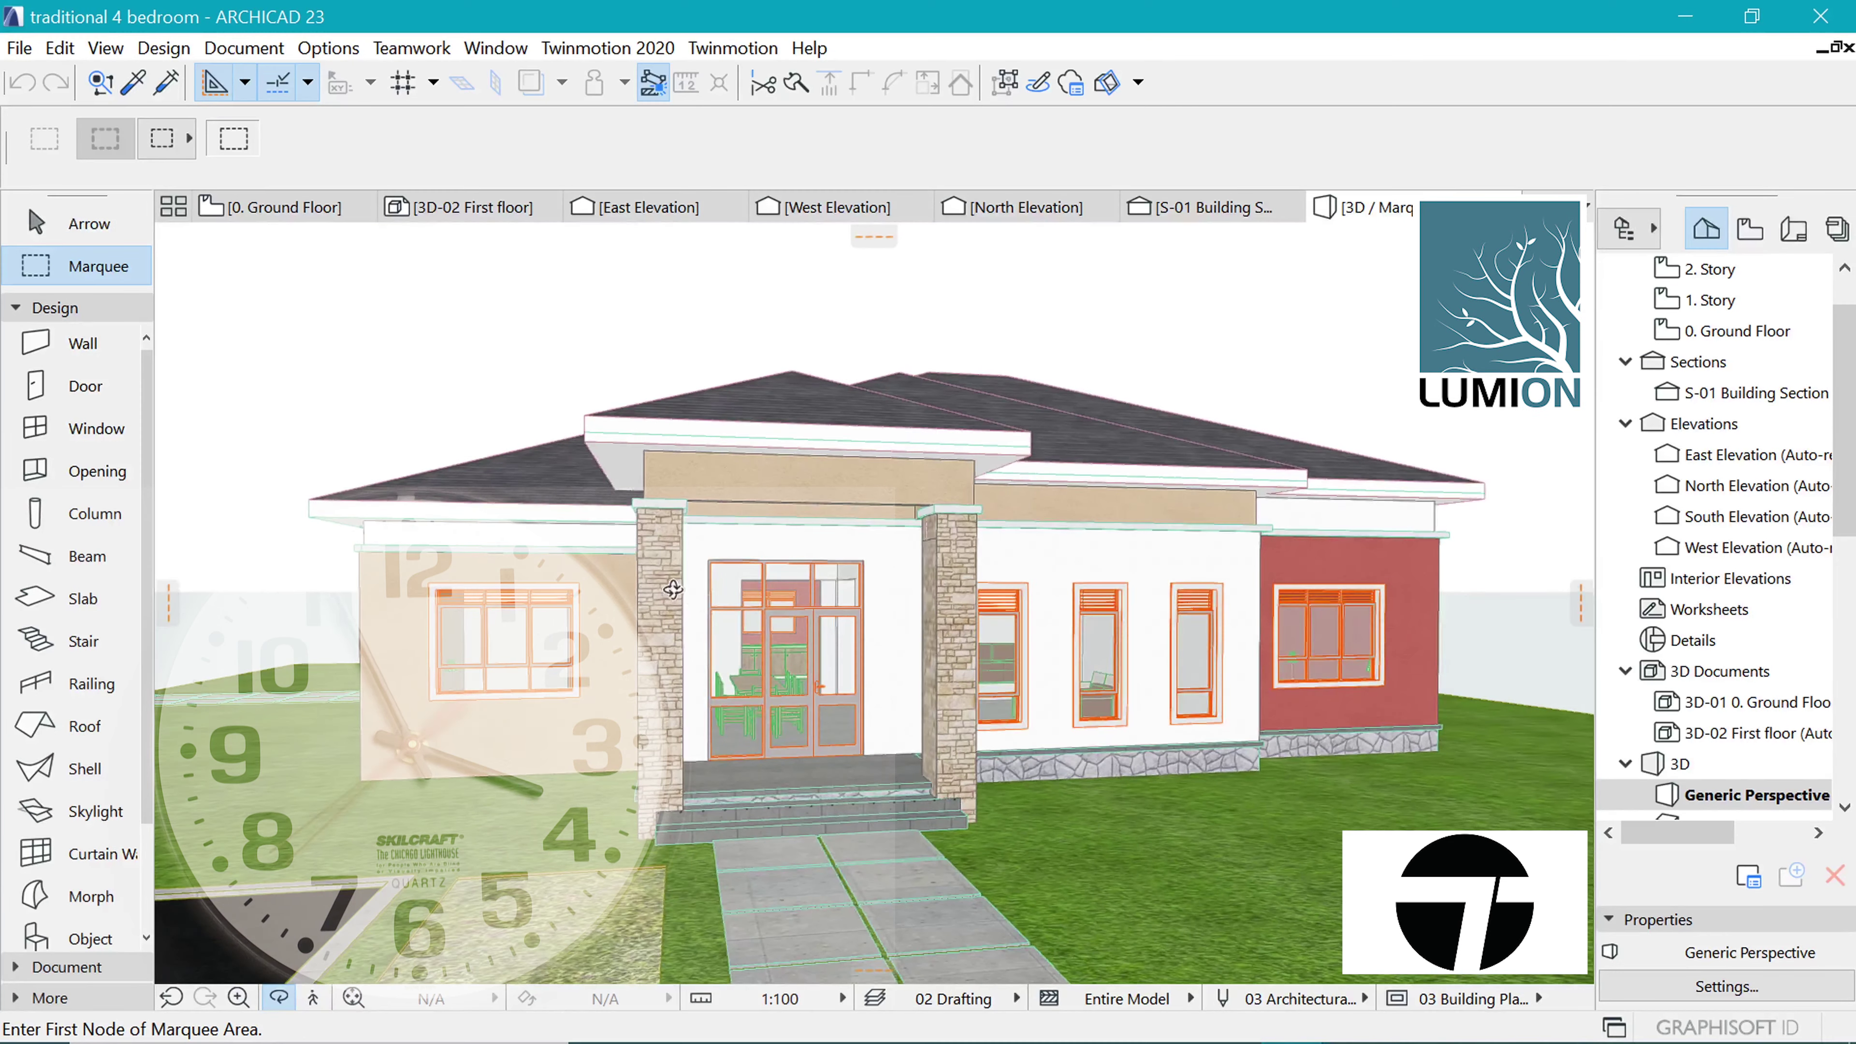
Launch Snipping Tool and capture the 3D view of the house front.
left_click(348, 1017)
type("sc")
left_click(241, 216)
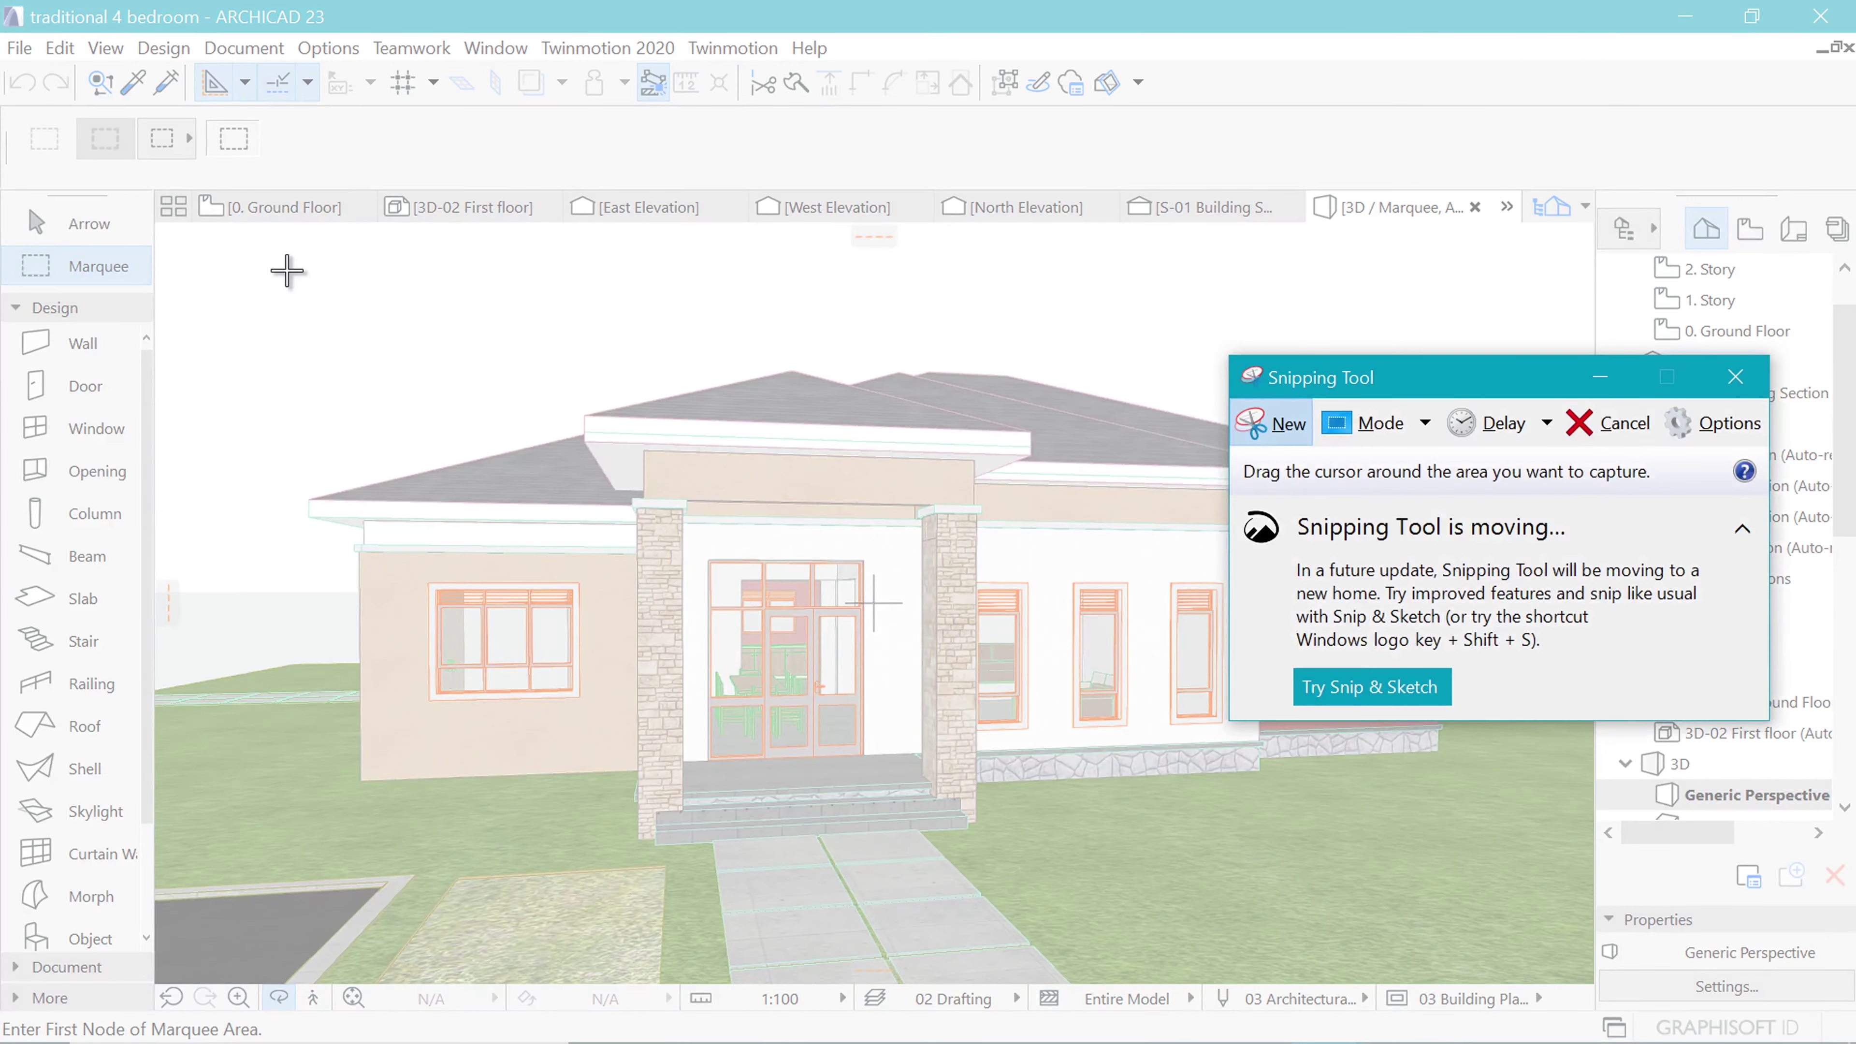
left_click_drag(283, 261, 1522, 930)
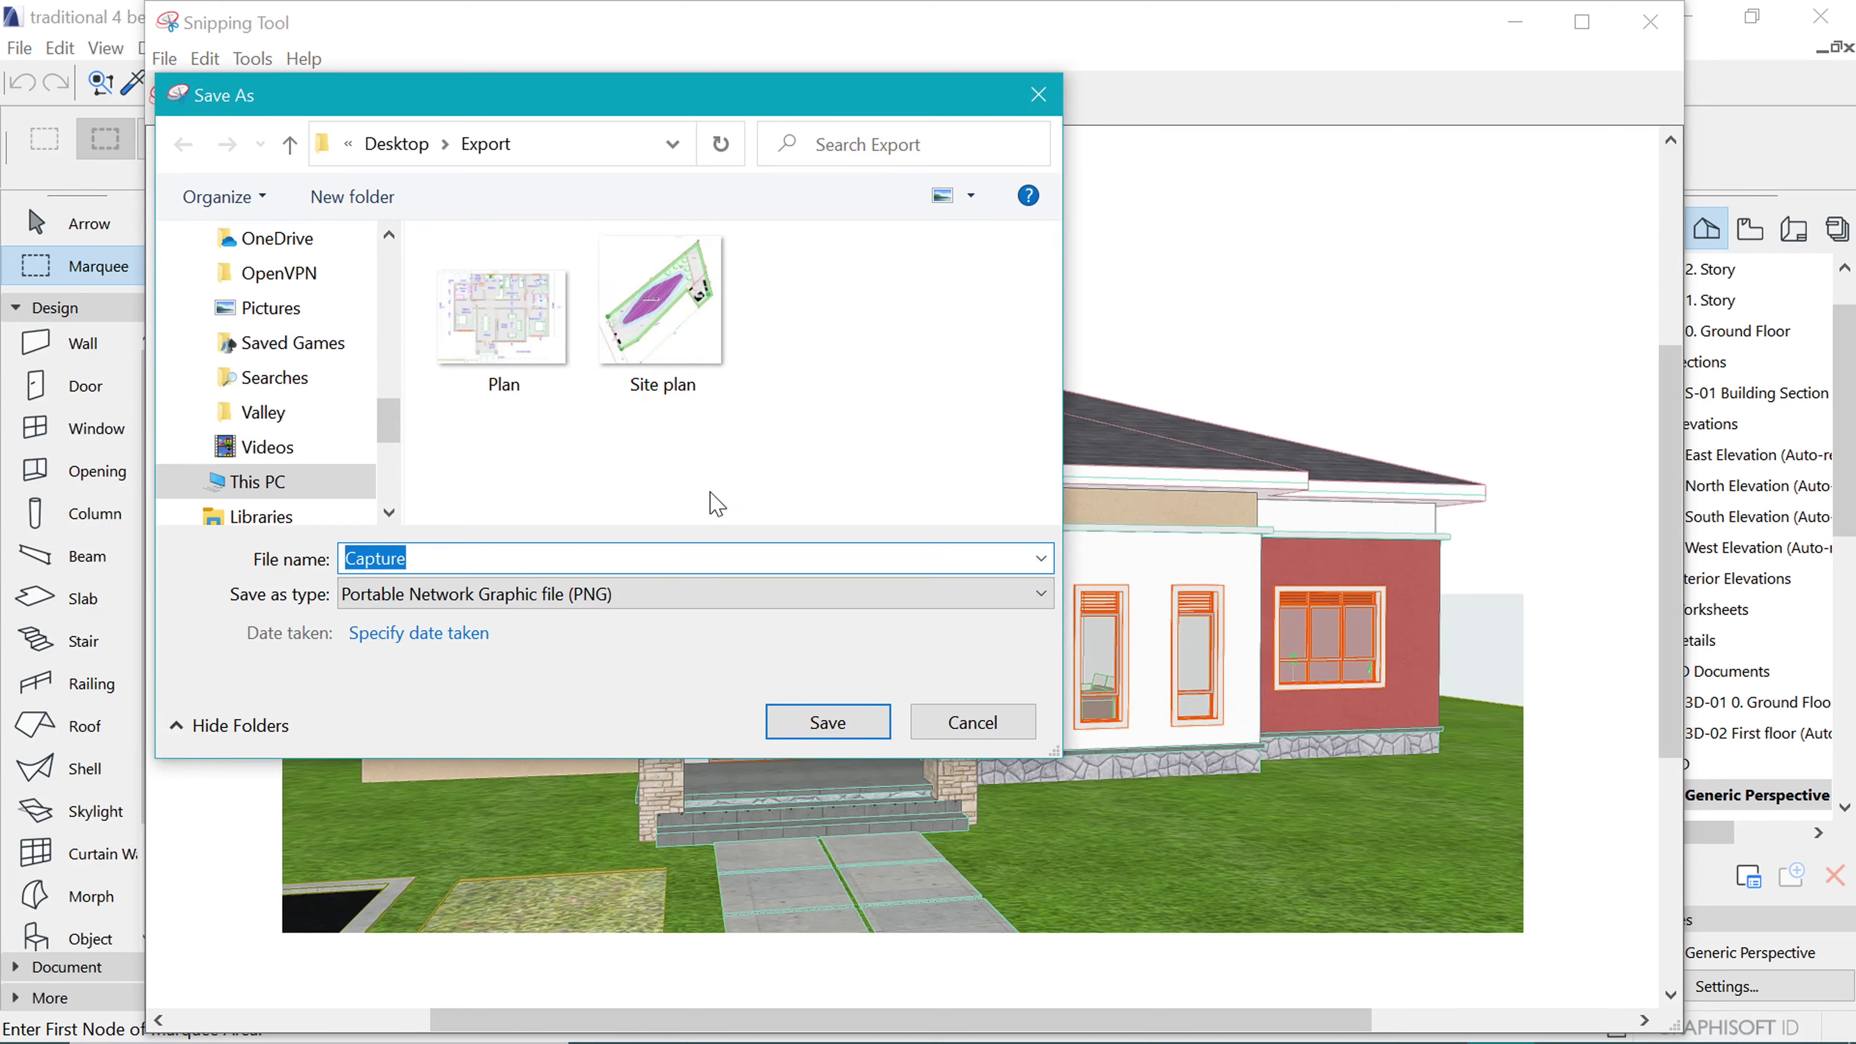
Name the 3D capture '3D front of residence'.
type("3")
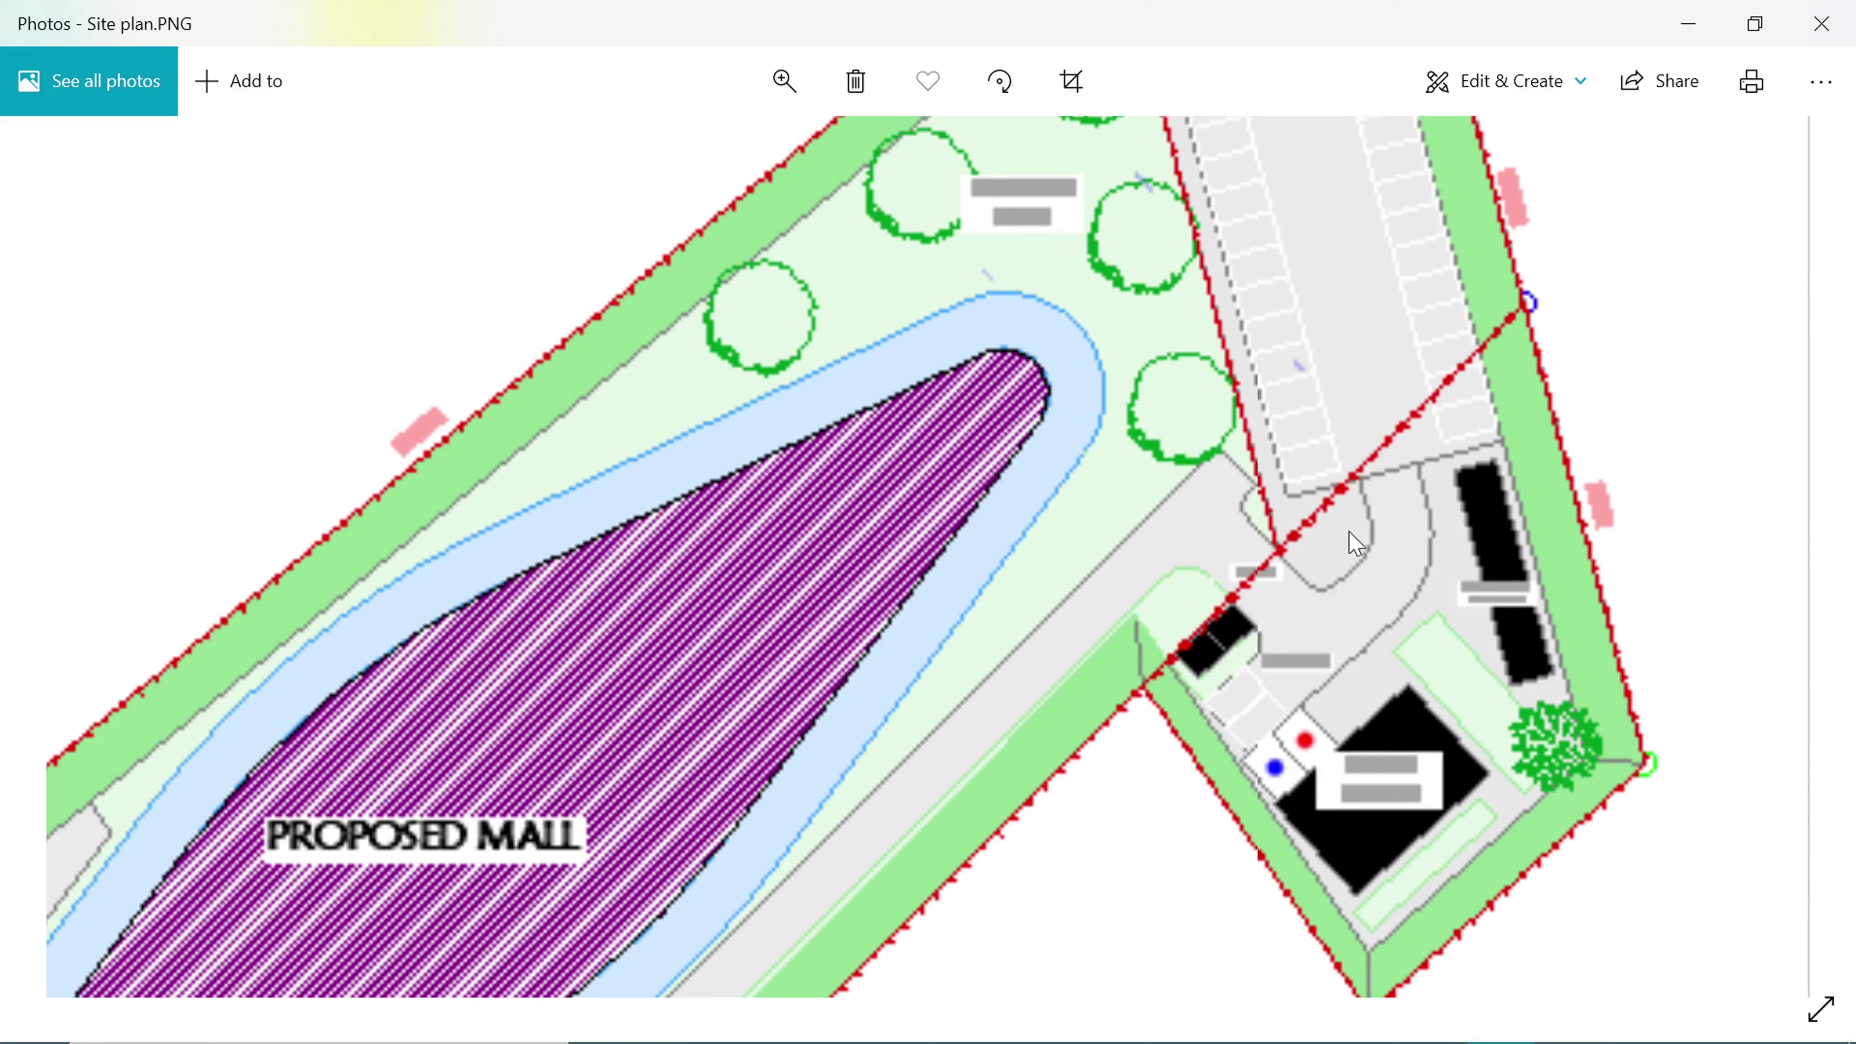
Scroll and zoom around the Site plan image in Photos to inspect its details.
scroll(1312, 516, "up", 5)
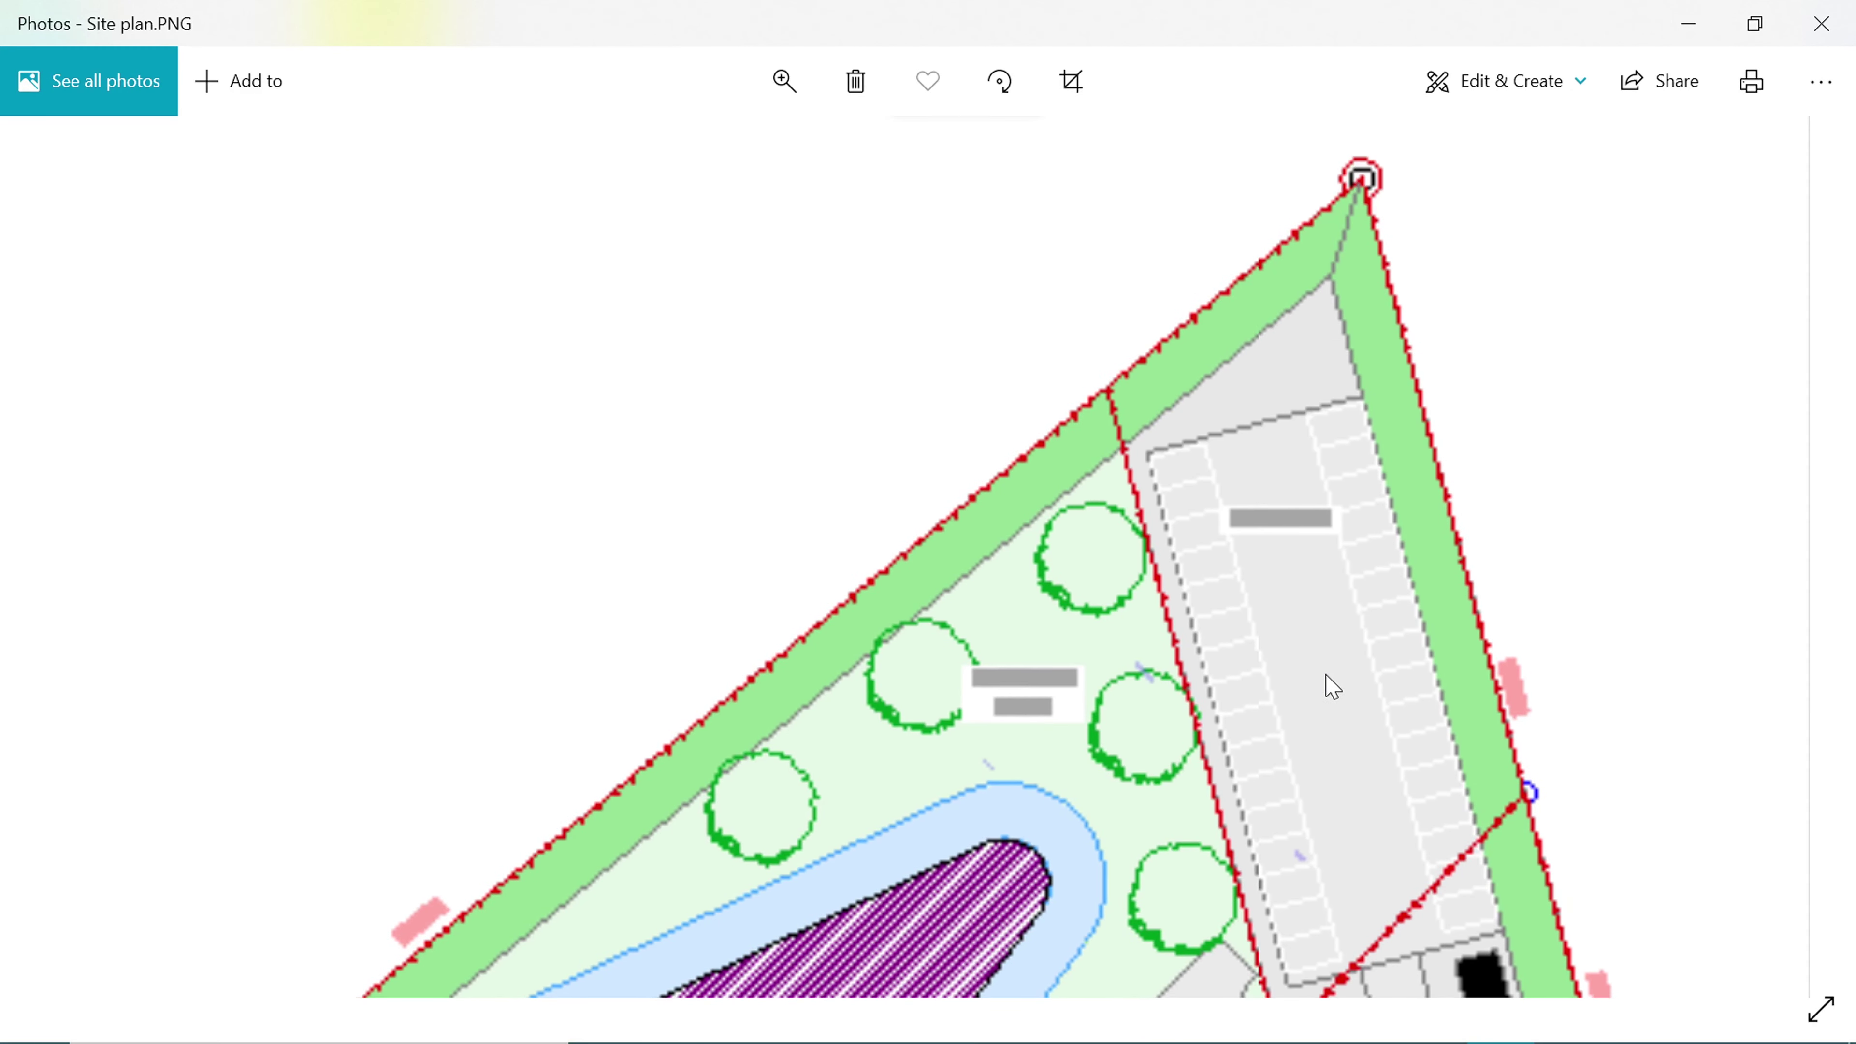
scroll(1326, 684, "down", 4)
scroll(1111, 654, "down", 3, "ctrl")
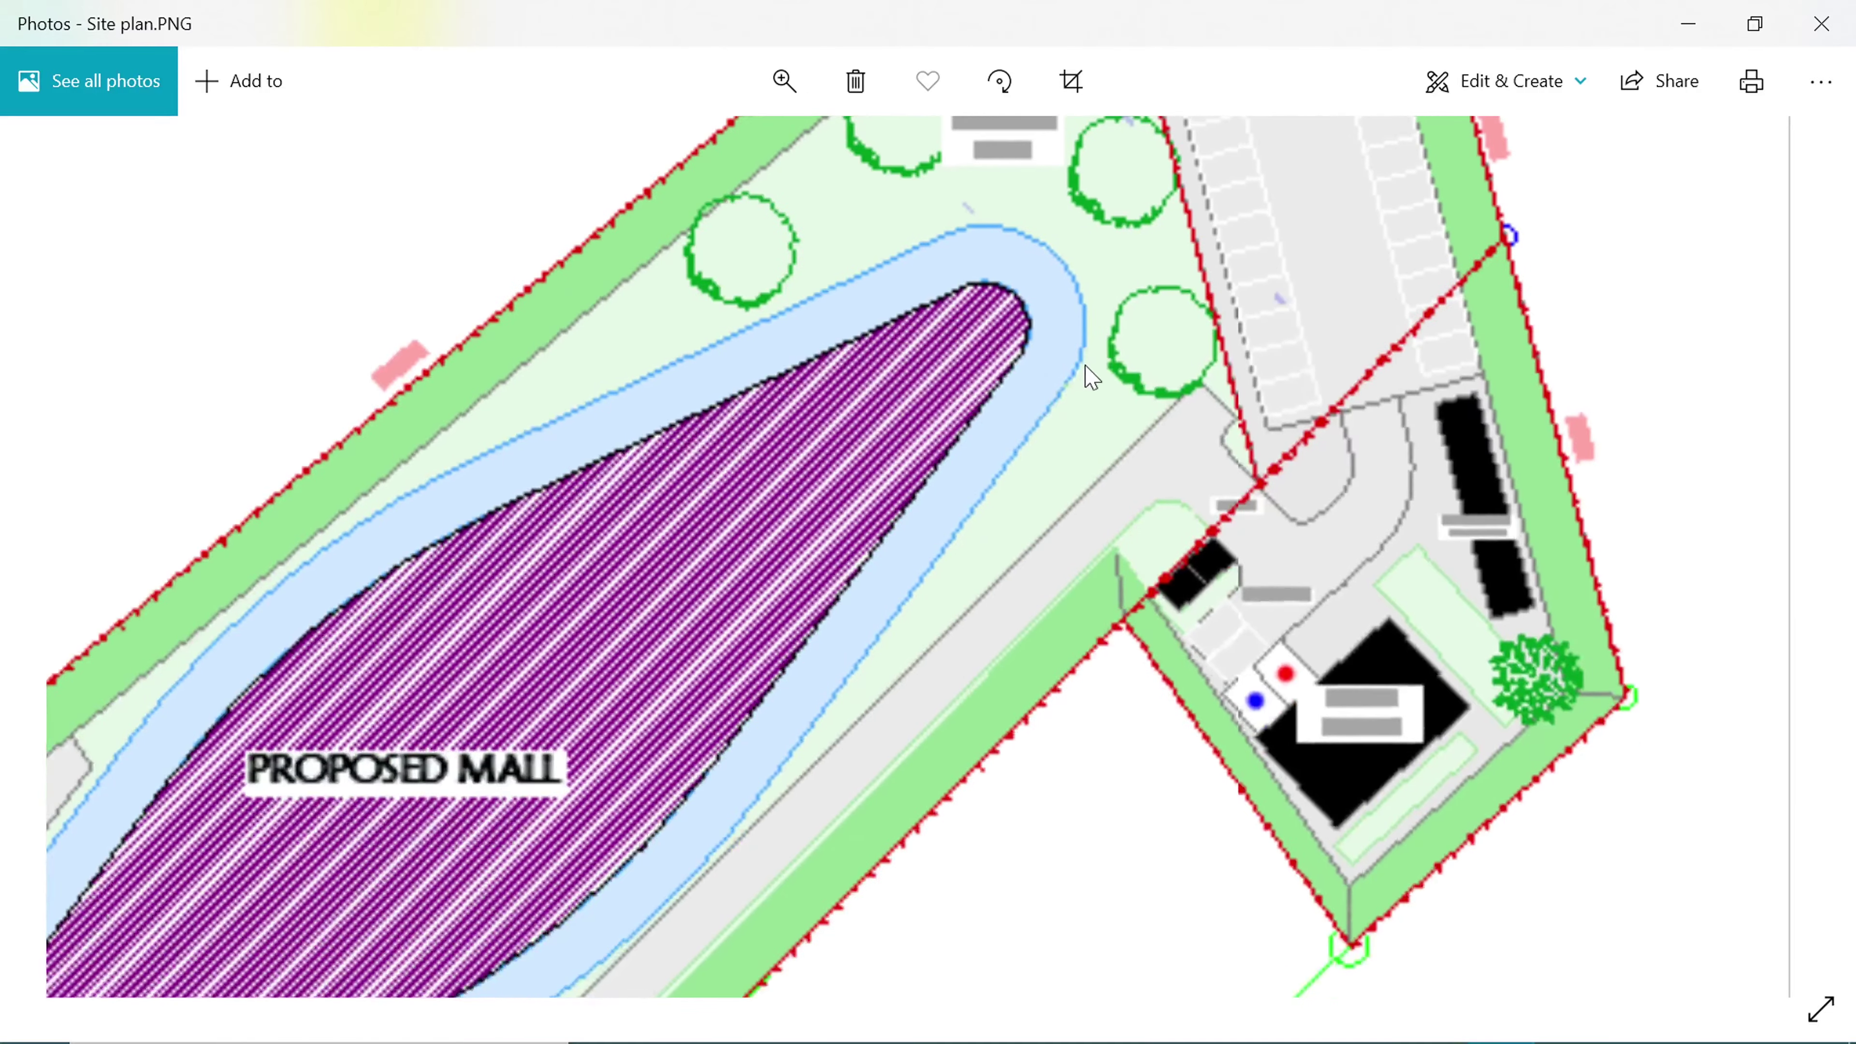
scroll(1484, 709, "up", 3, "ctrl")
scroll(1484, 709, "down", 8)
scroll(1484, 709, "left", 5)
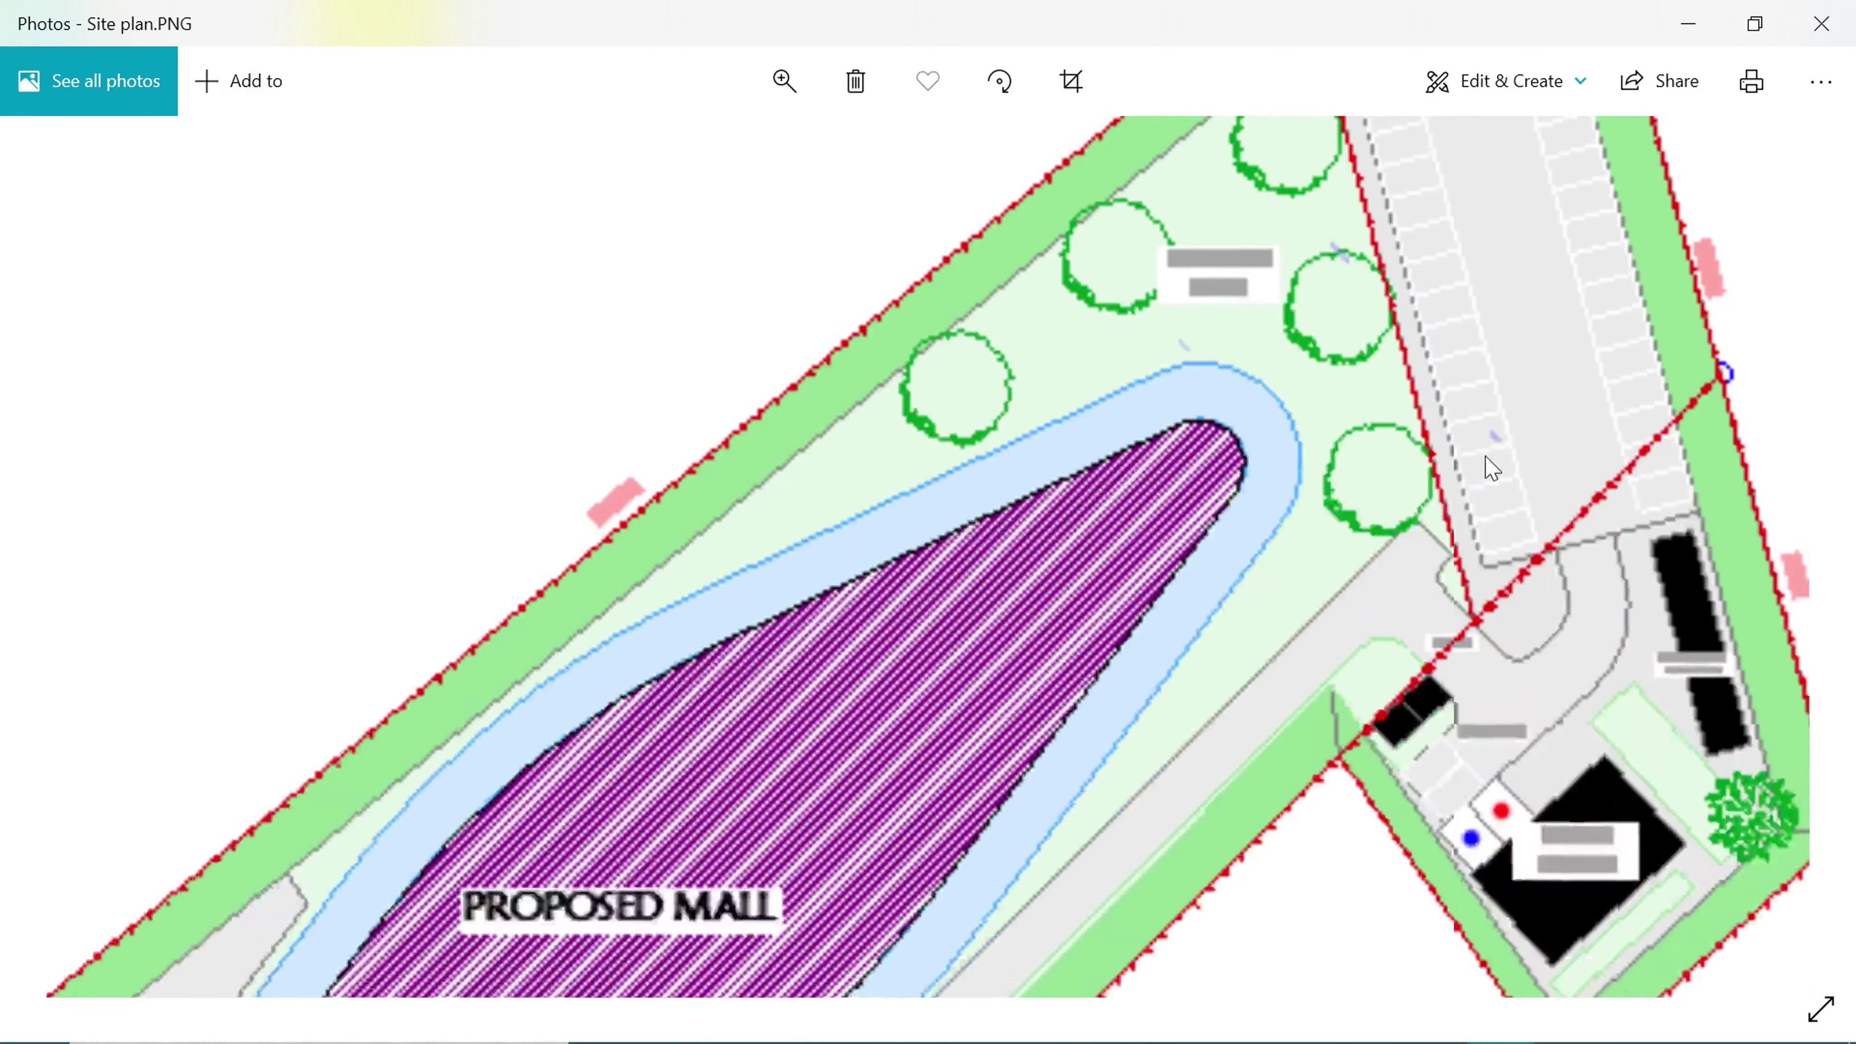
scroll(887, 483, "down", 6, "ctrl")
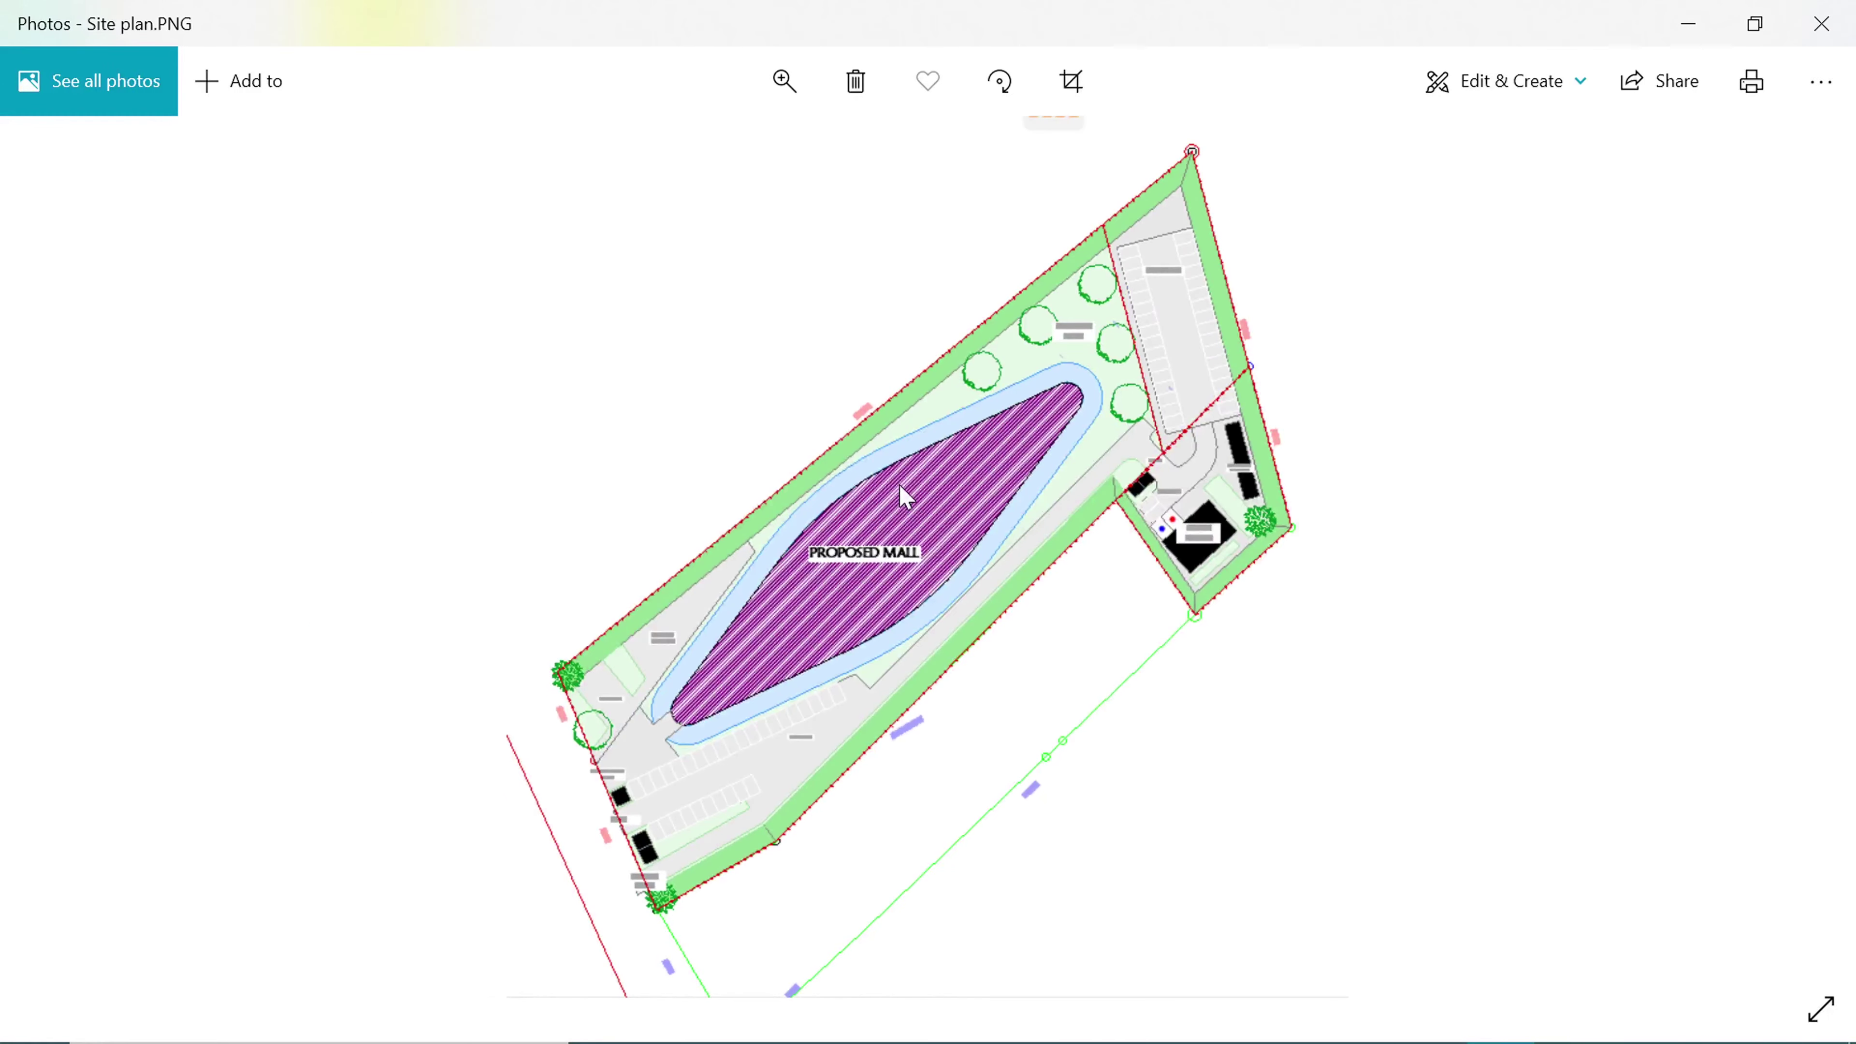
scroll(1198, 402, "up", 5, "ctrl")
scroll(994, 539, "up", 5)
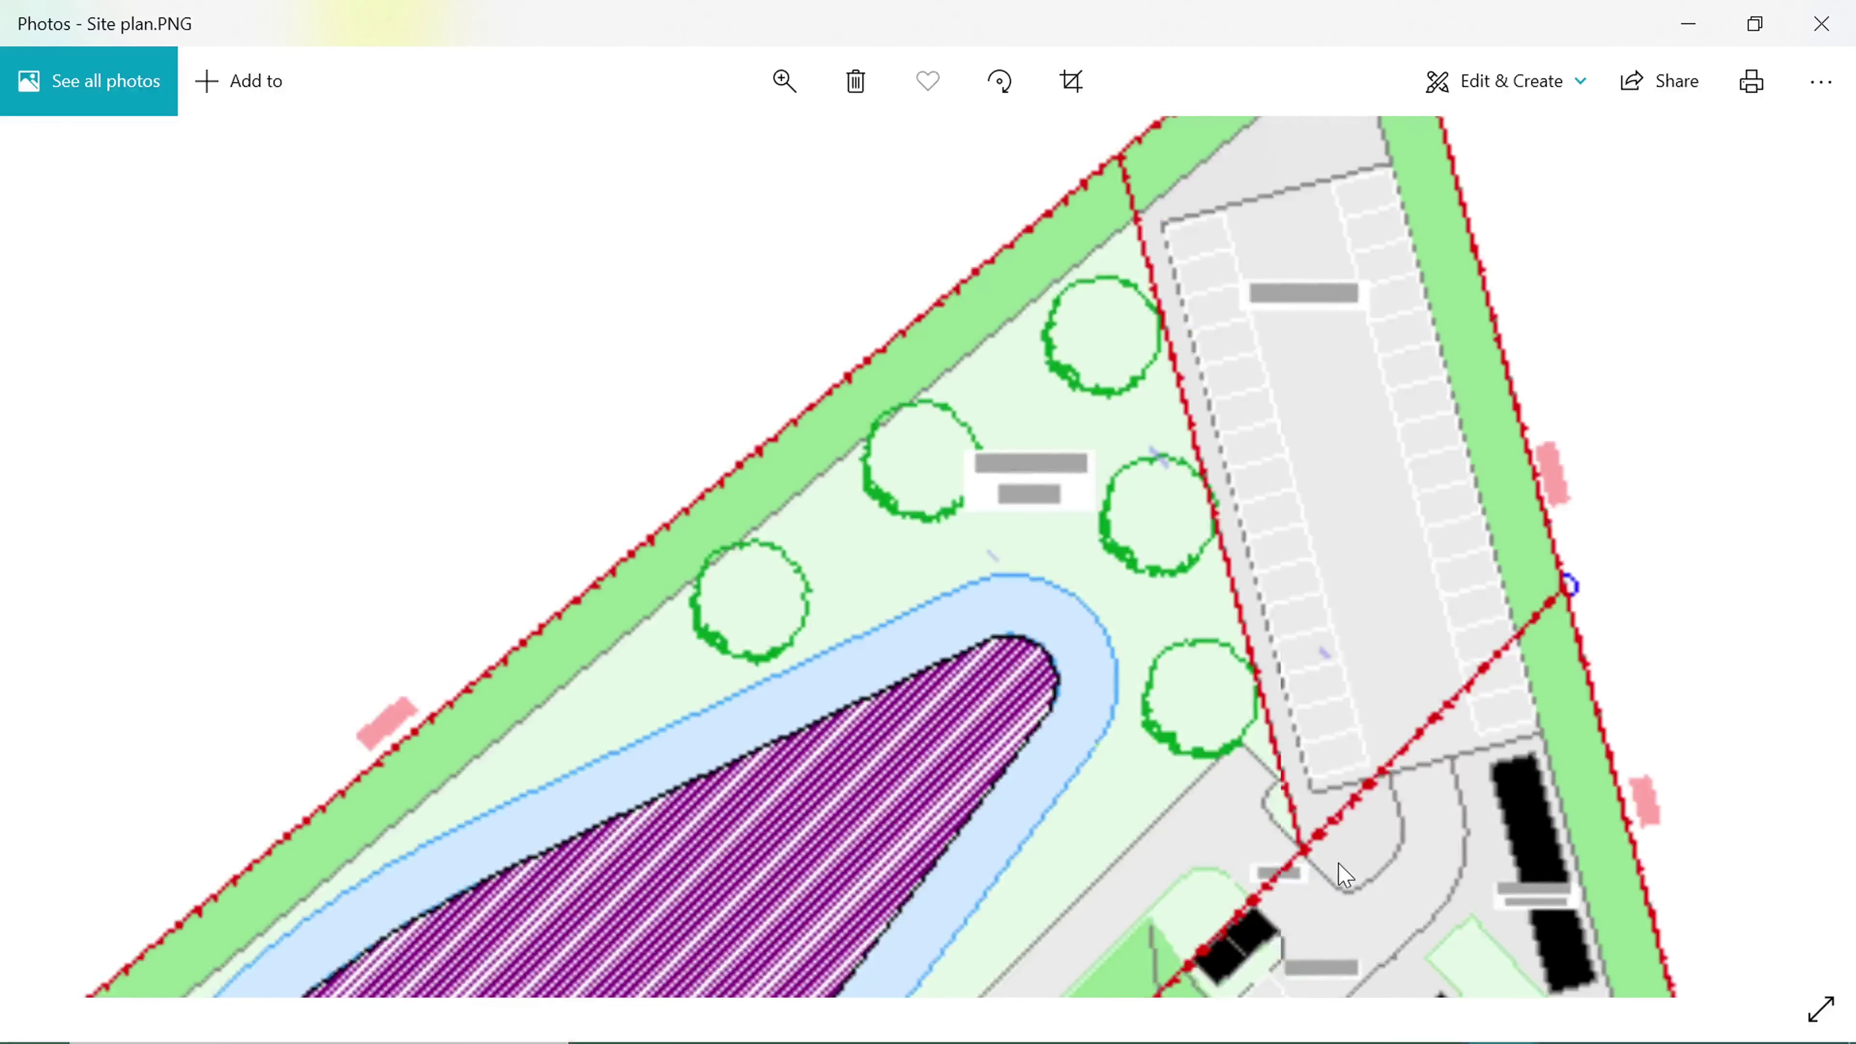
scroll(994, 568, "down", 3)
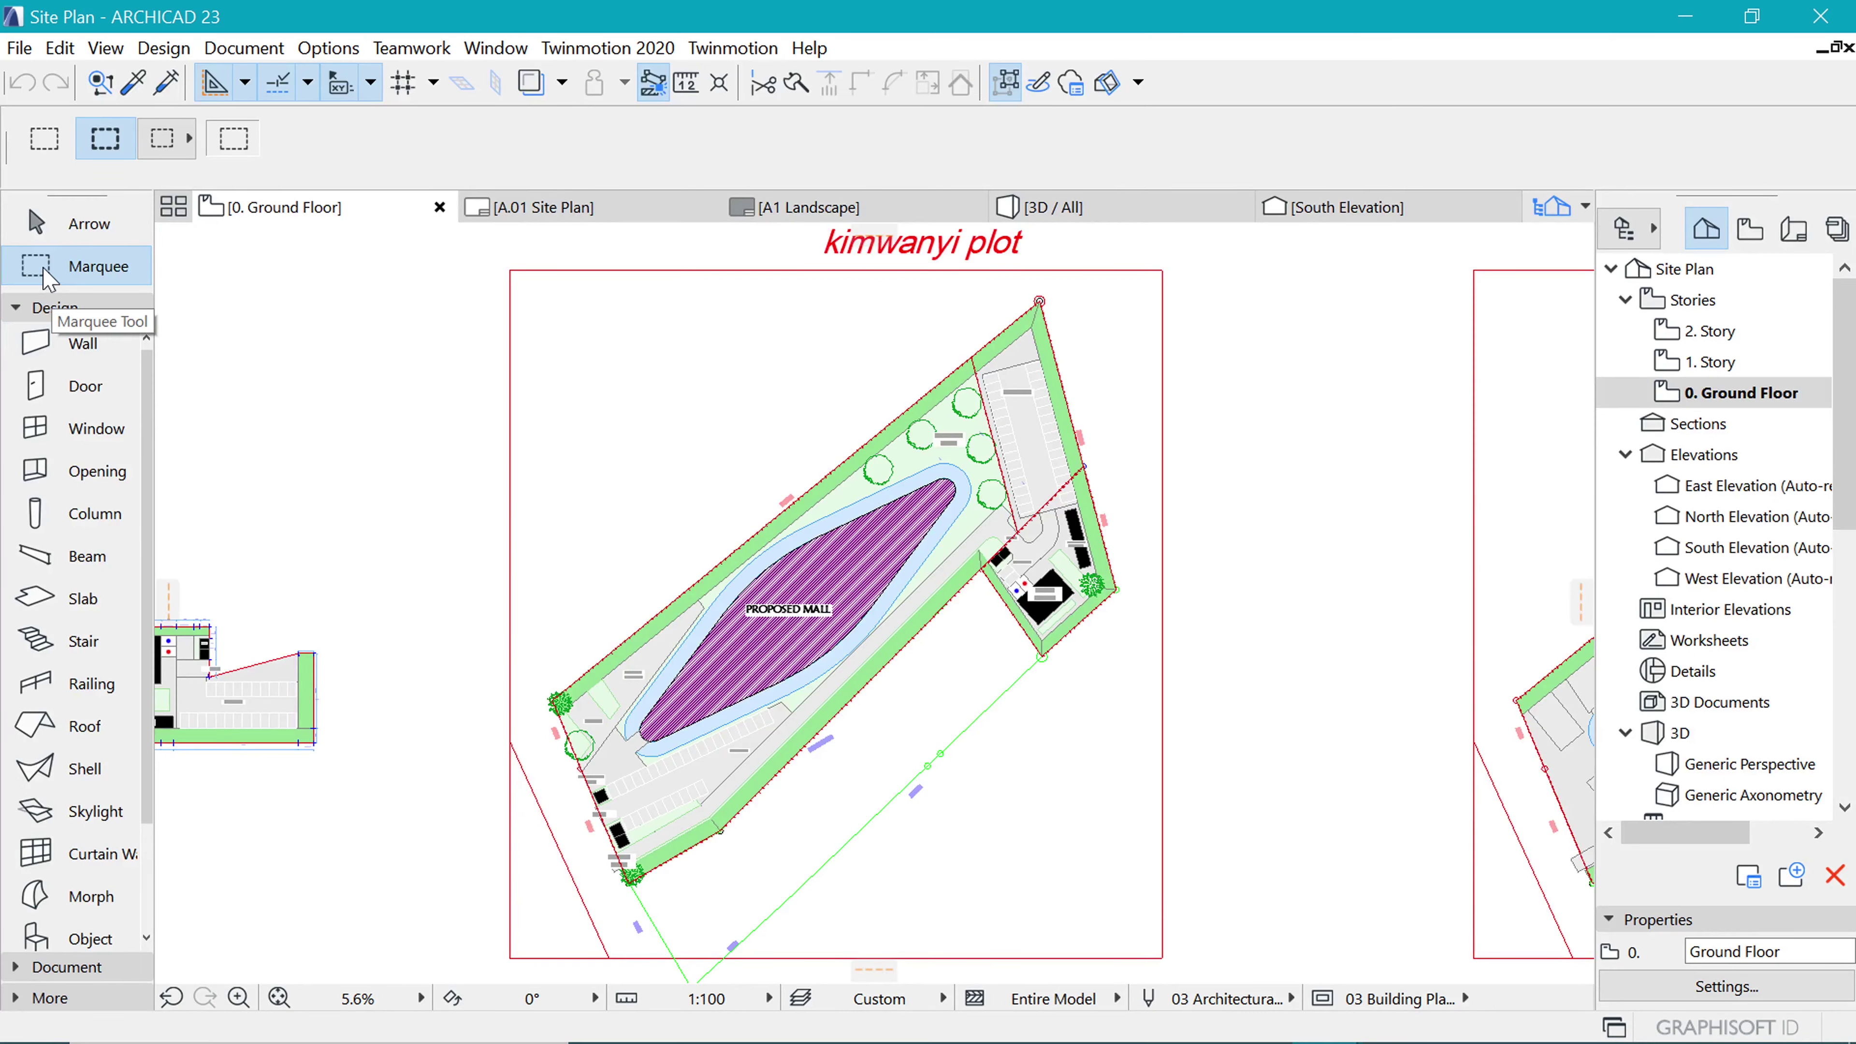
Marquee the kimwanyi plot site plan frame and start saving it as a new file.
left_click(510, 272)
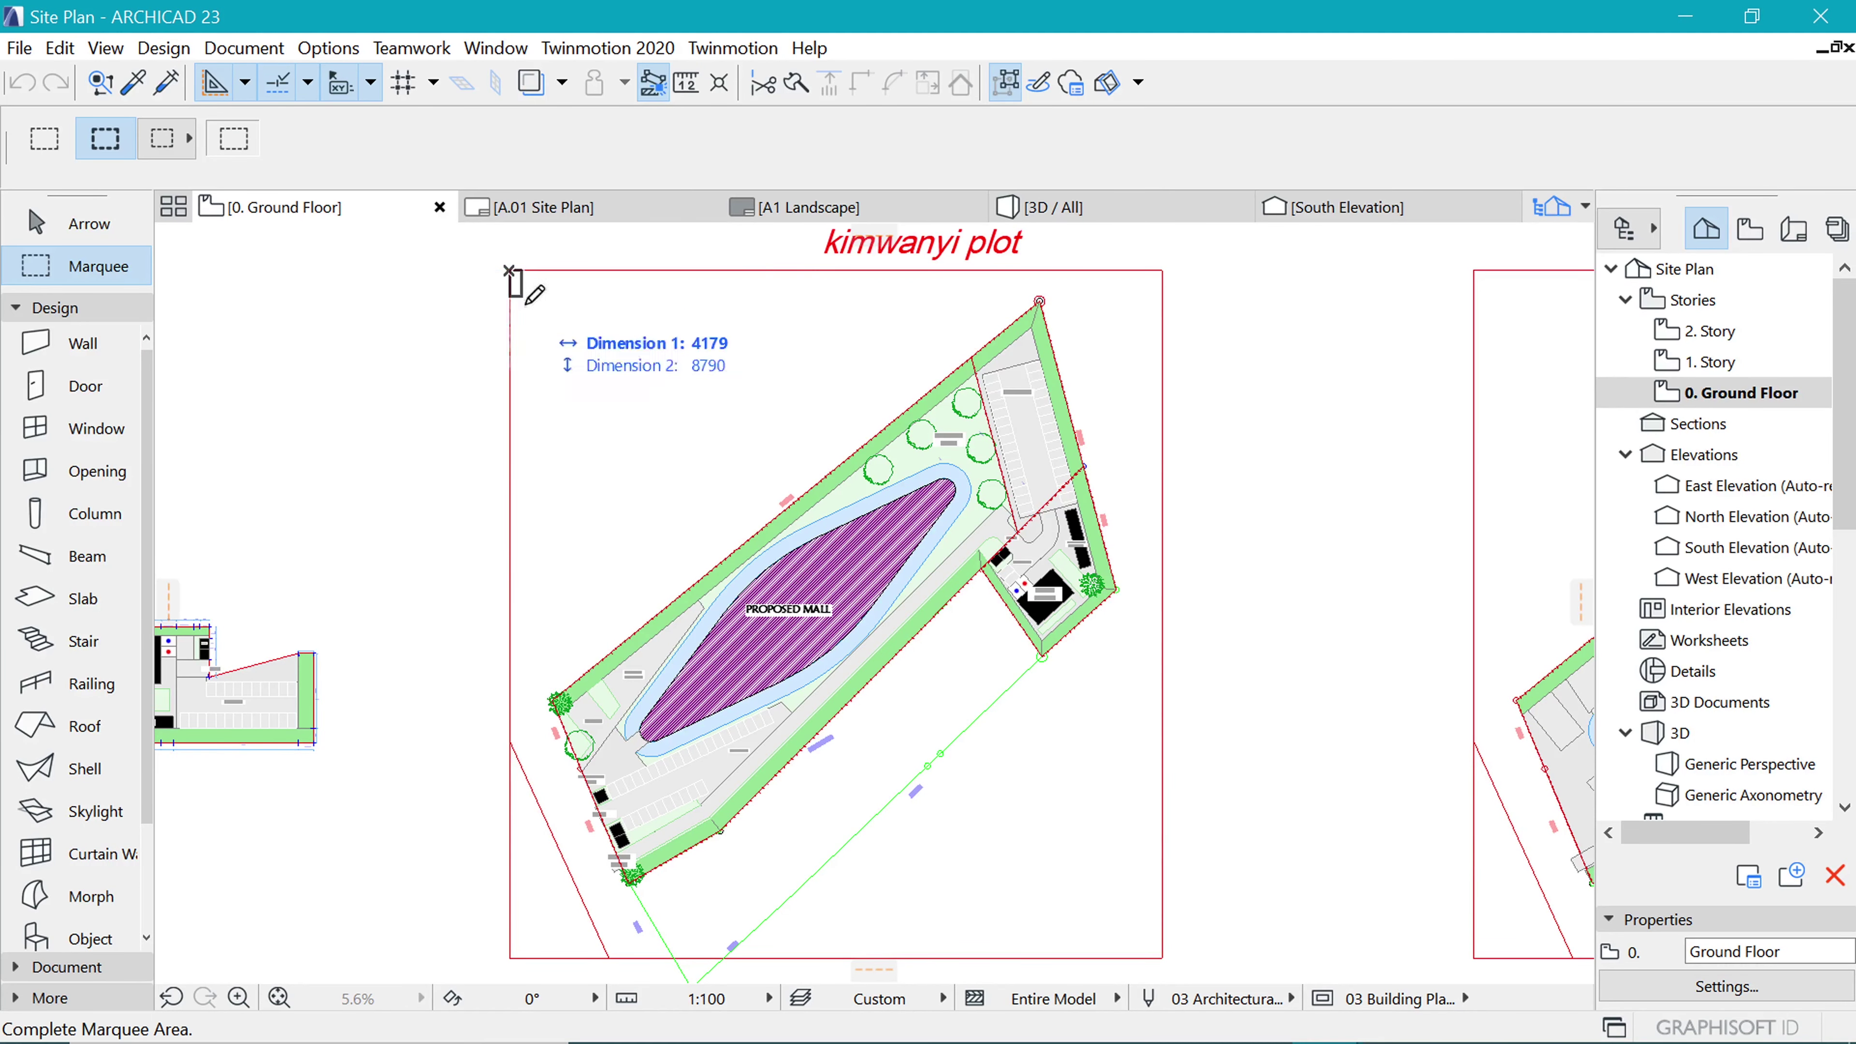
left_click(1162, 957)
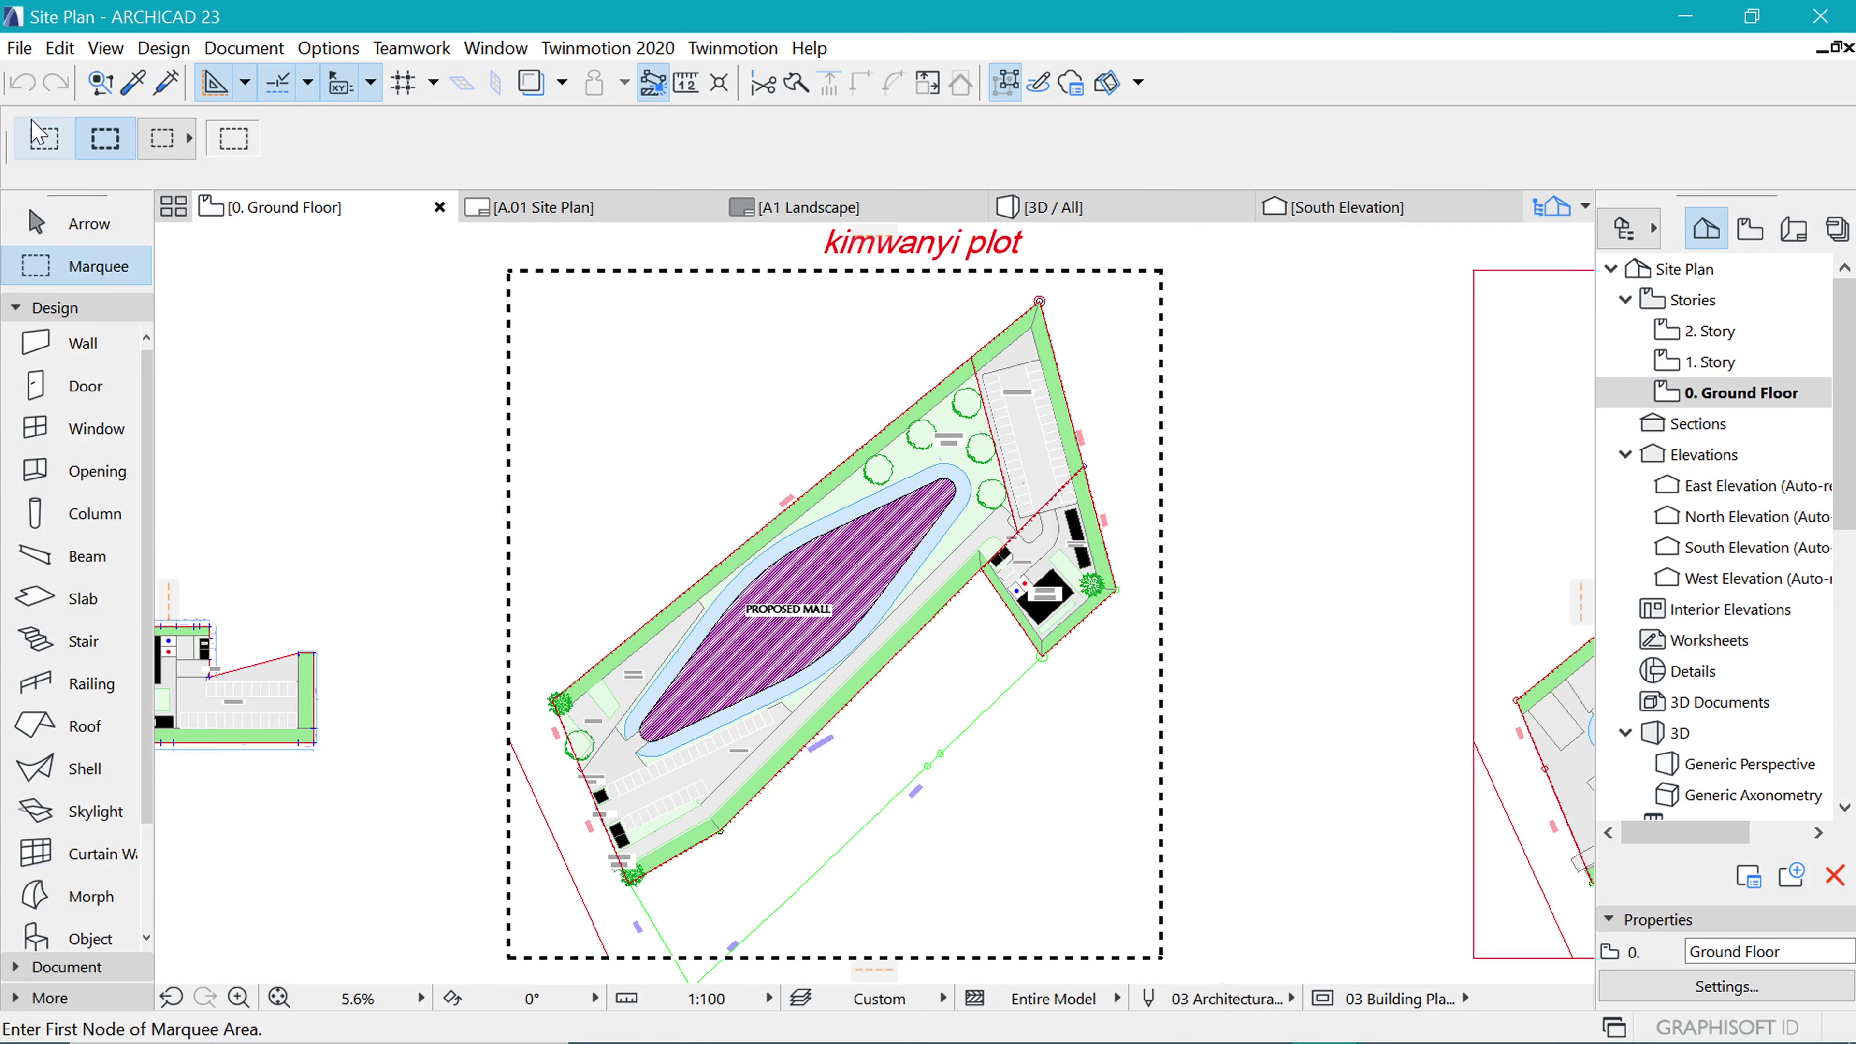
left_click(19, 48)
left_click(140, 247)
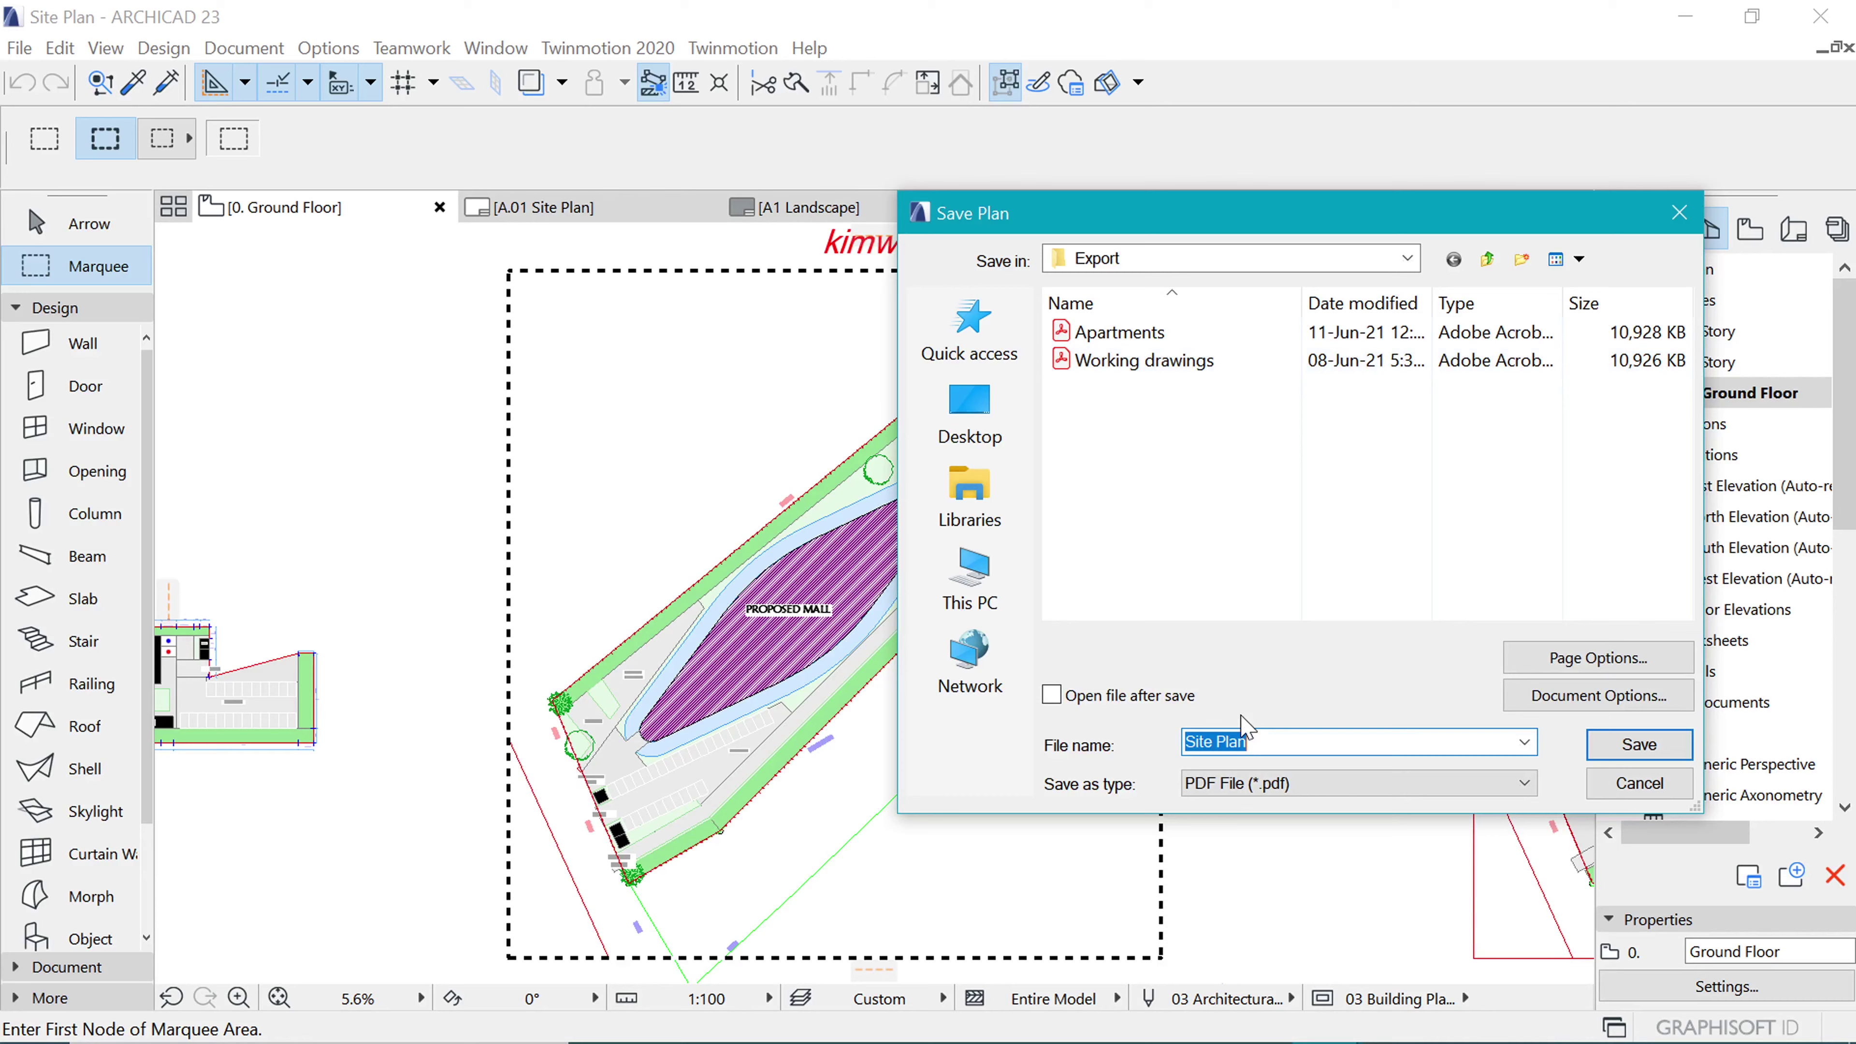
Set the save location to the Export folder on the Desktop.
left_click(1120, 267)
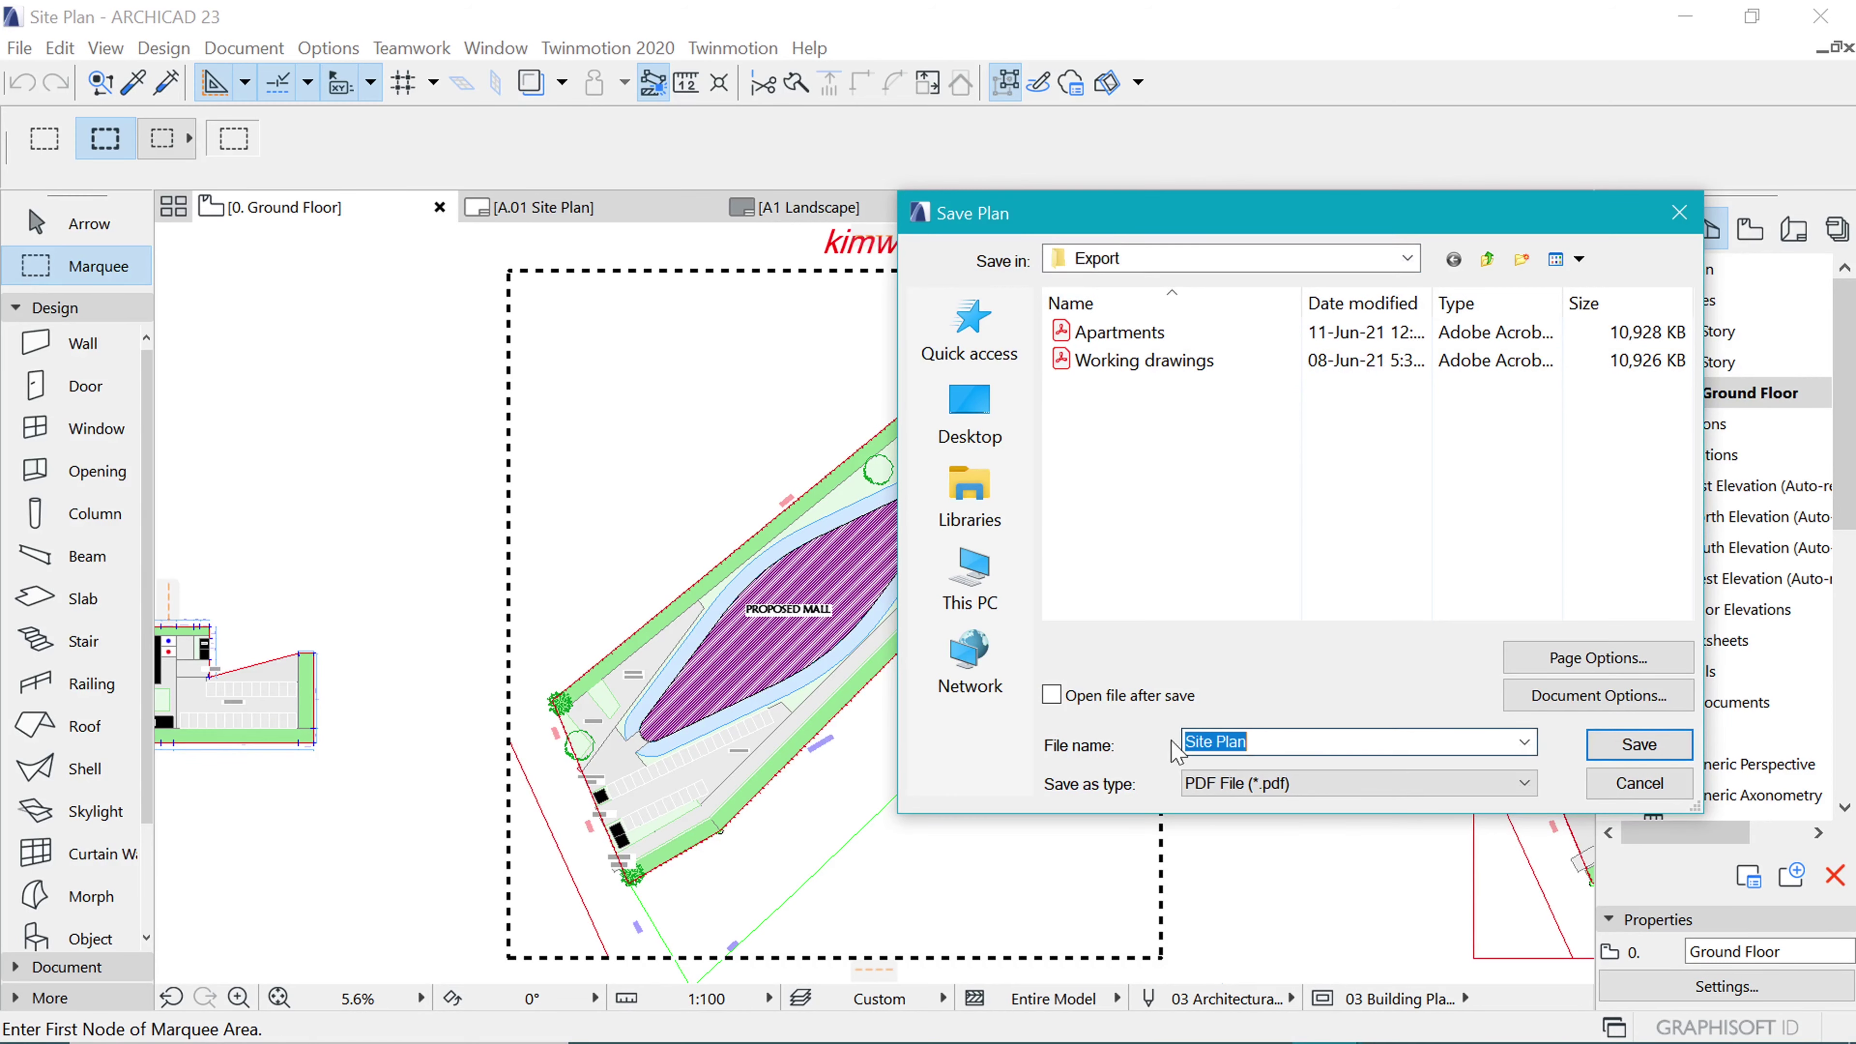
left_click(970, 413)
scroll(1189, 548, "down", 3)
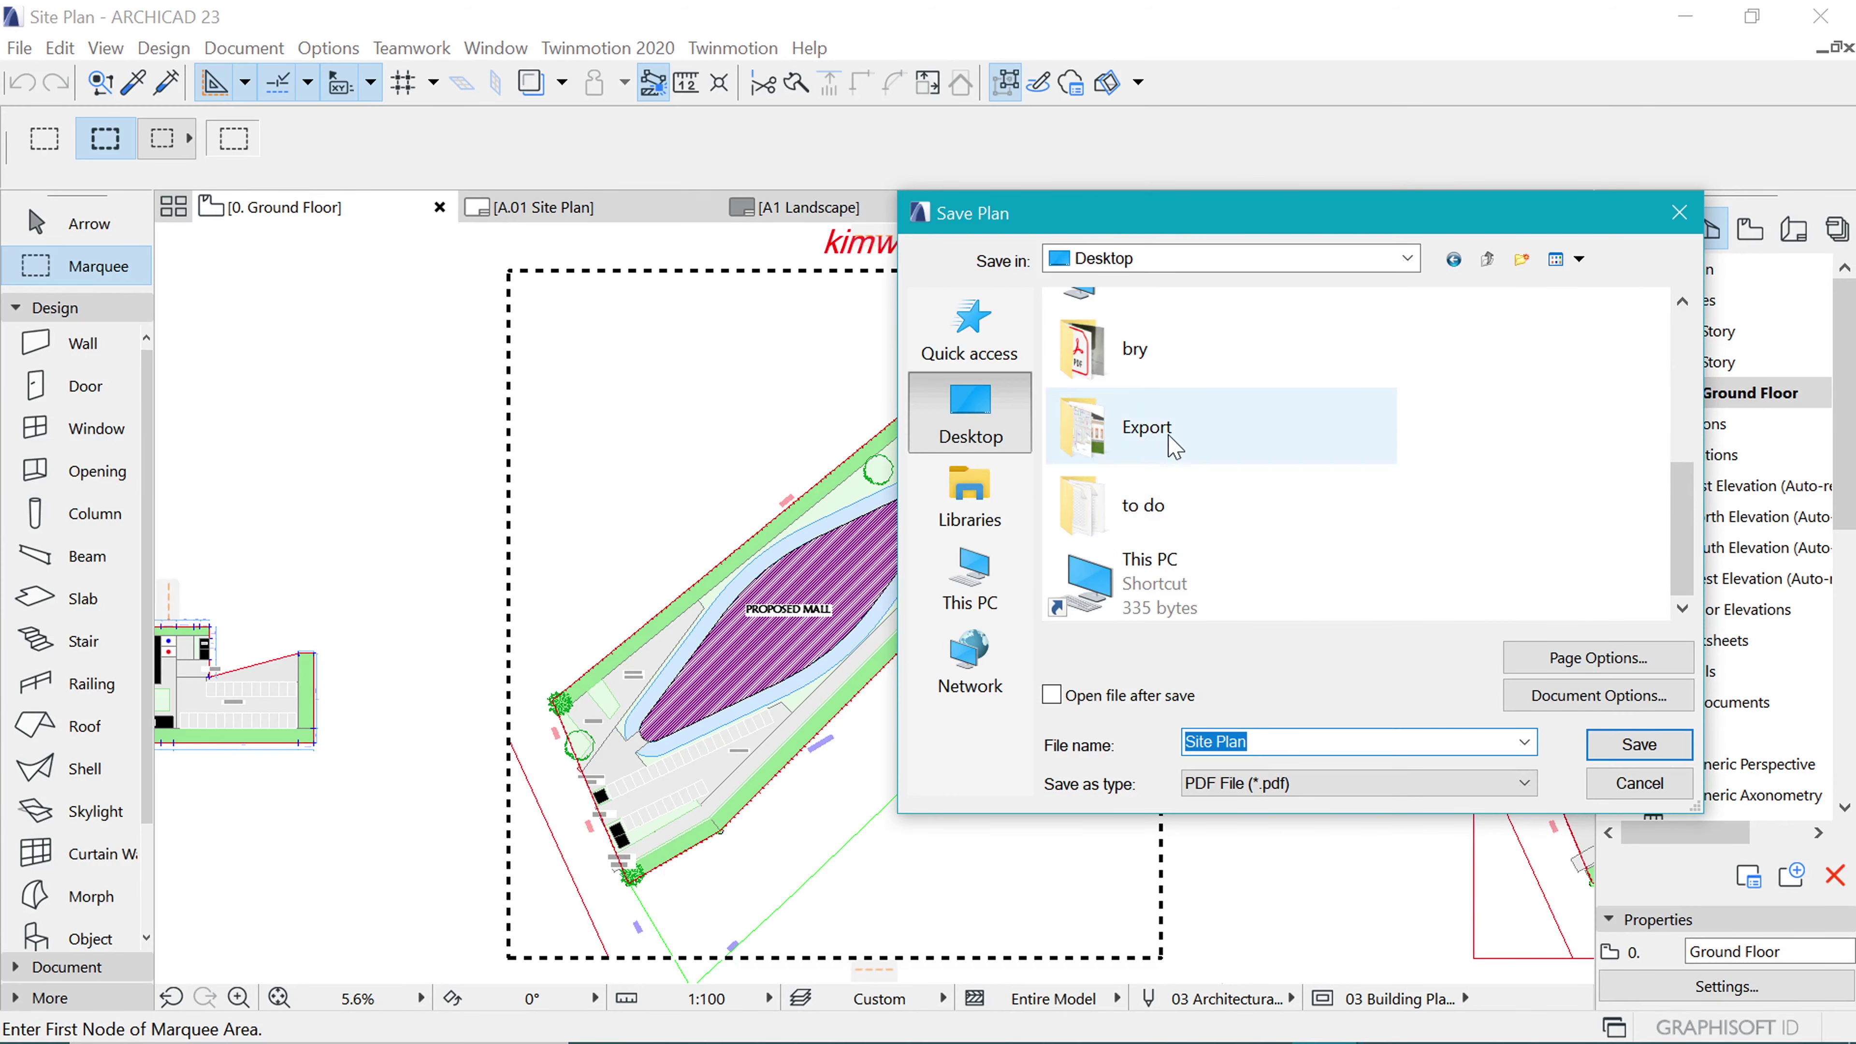
double_click(1144, 426)
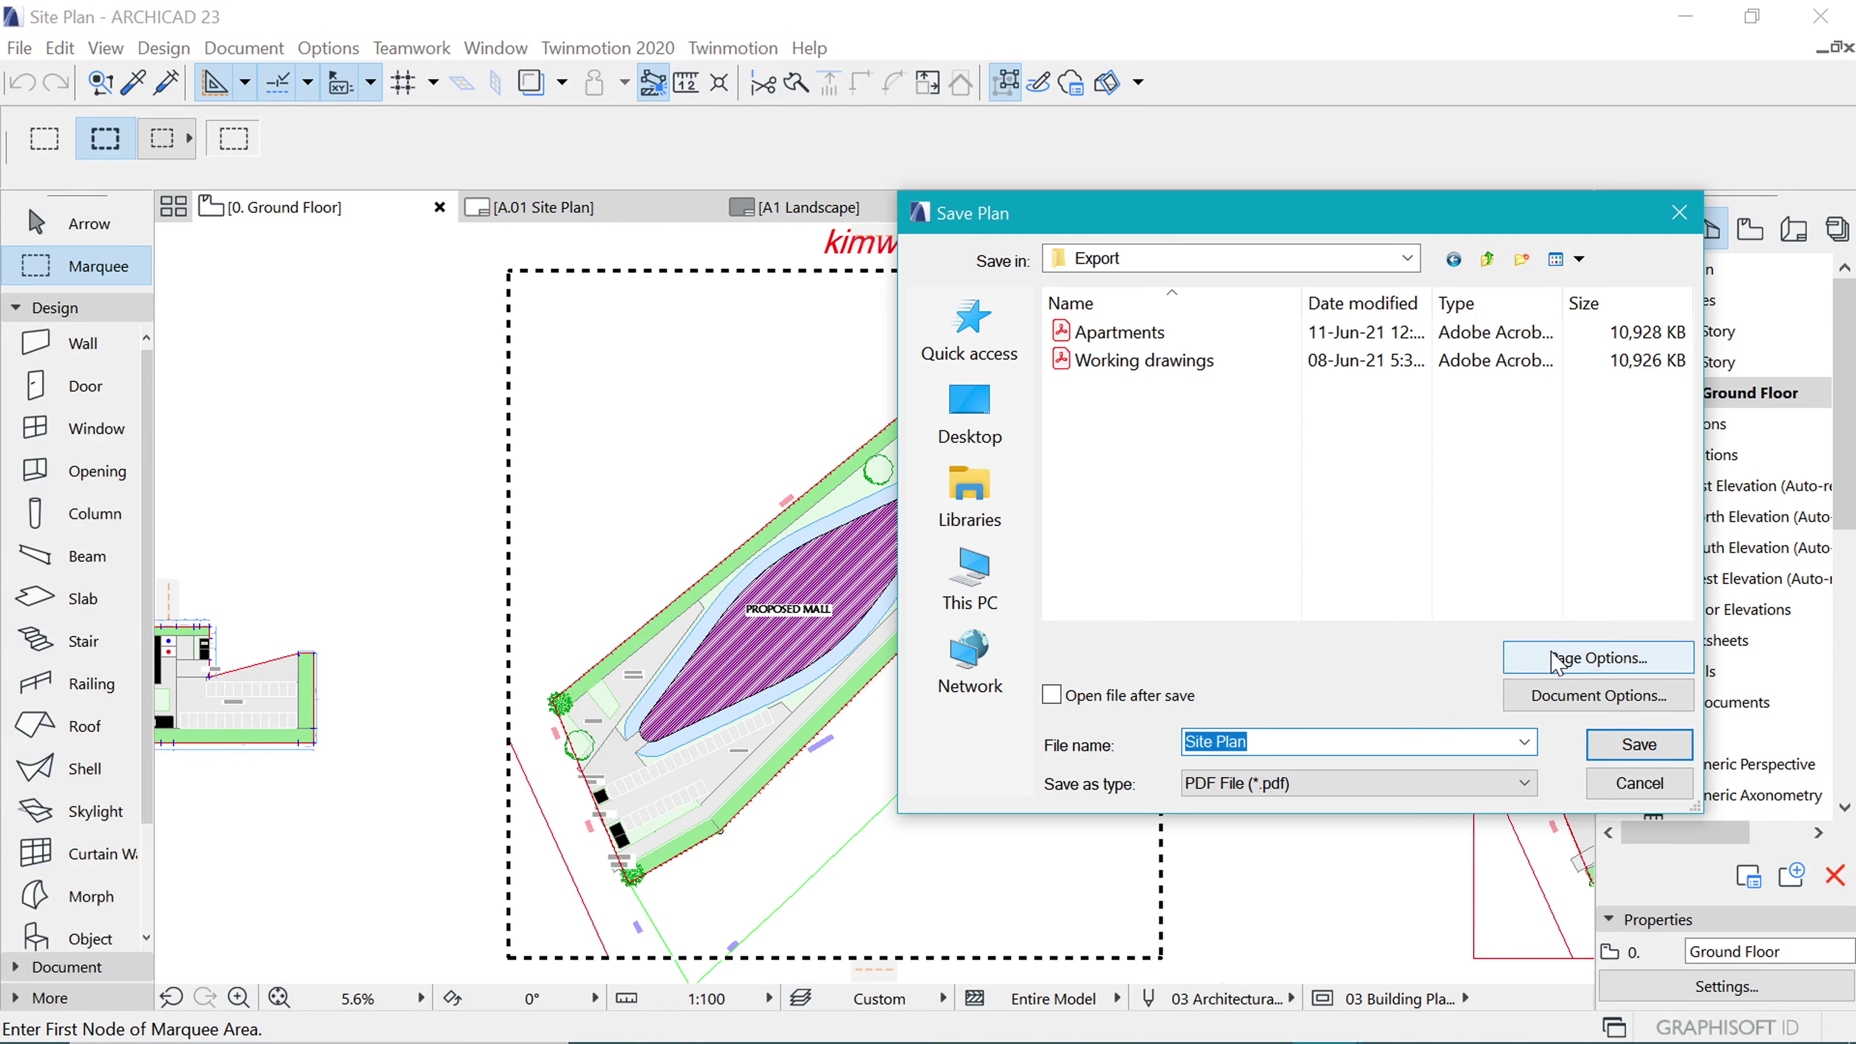
Set the PDF page to A3 (ISO) - Metric and scale the document to Fit To Page.
left_click(1617, 660)
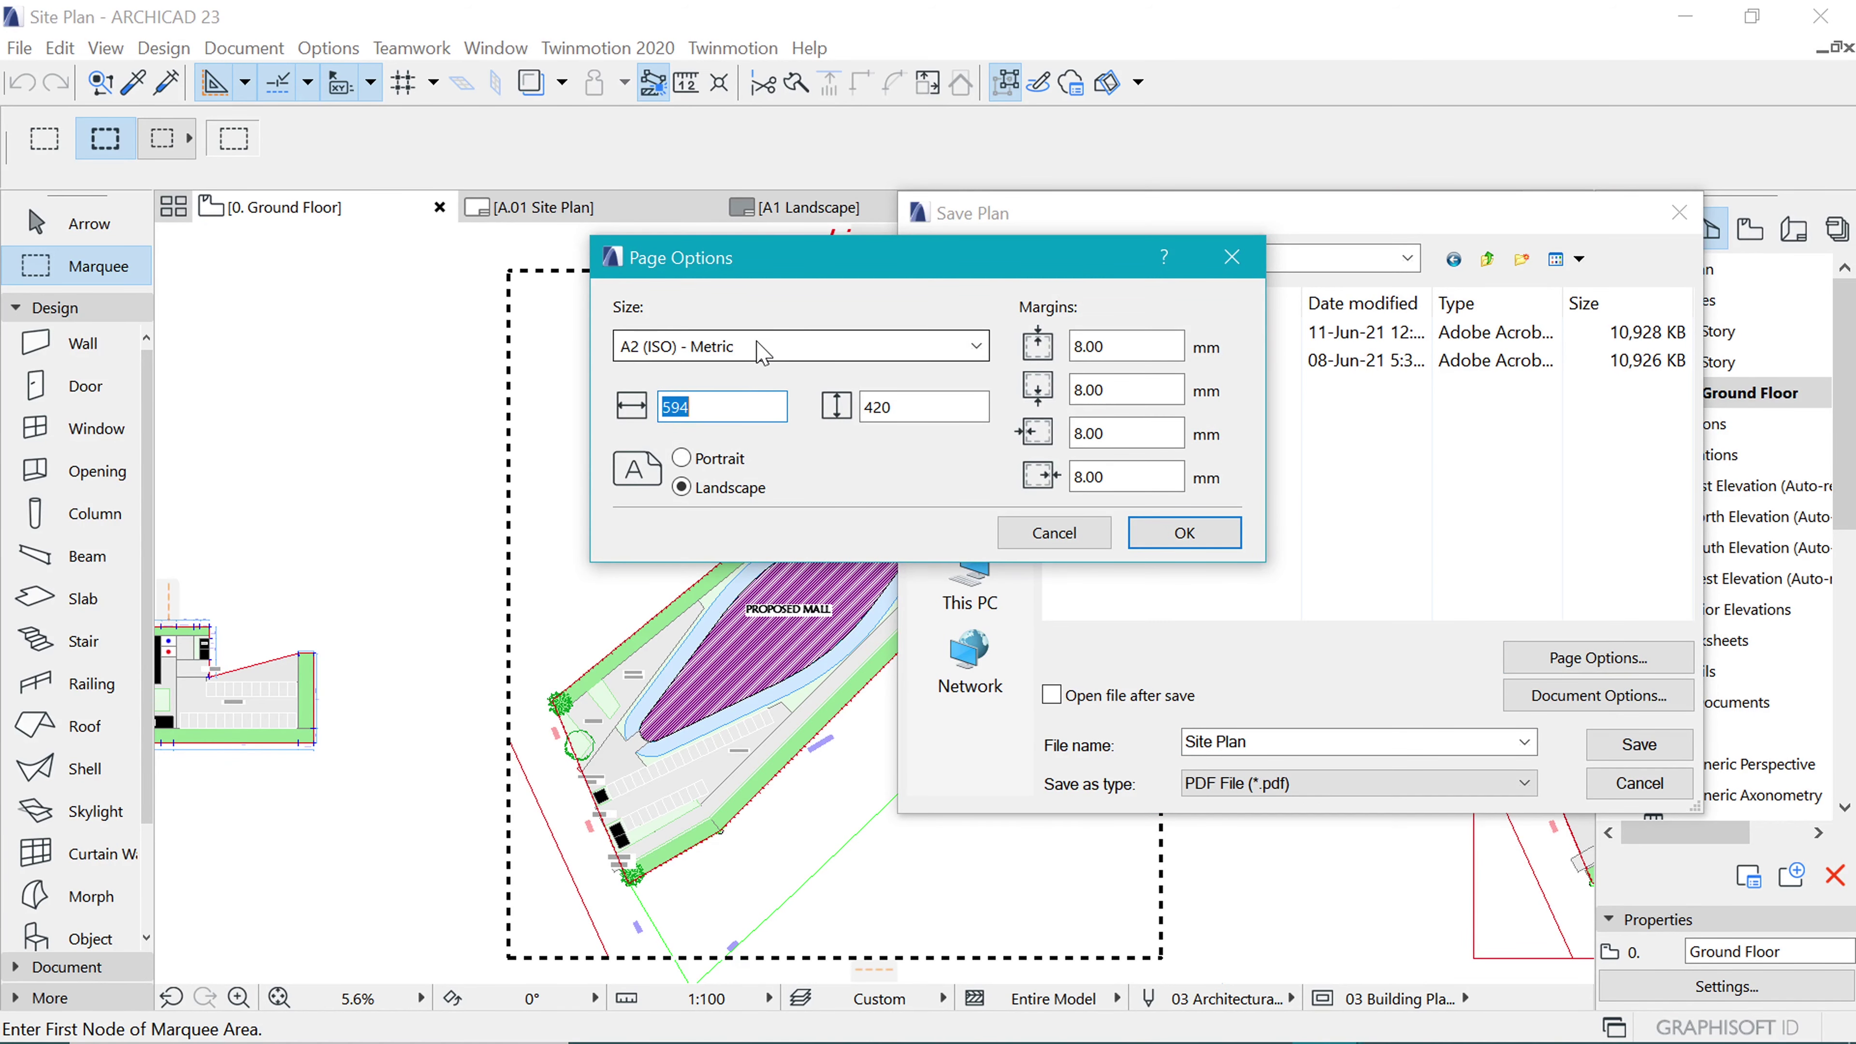
left_click(763, 354)
left_click(672, 173)
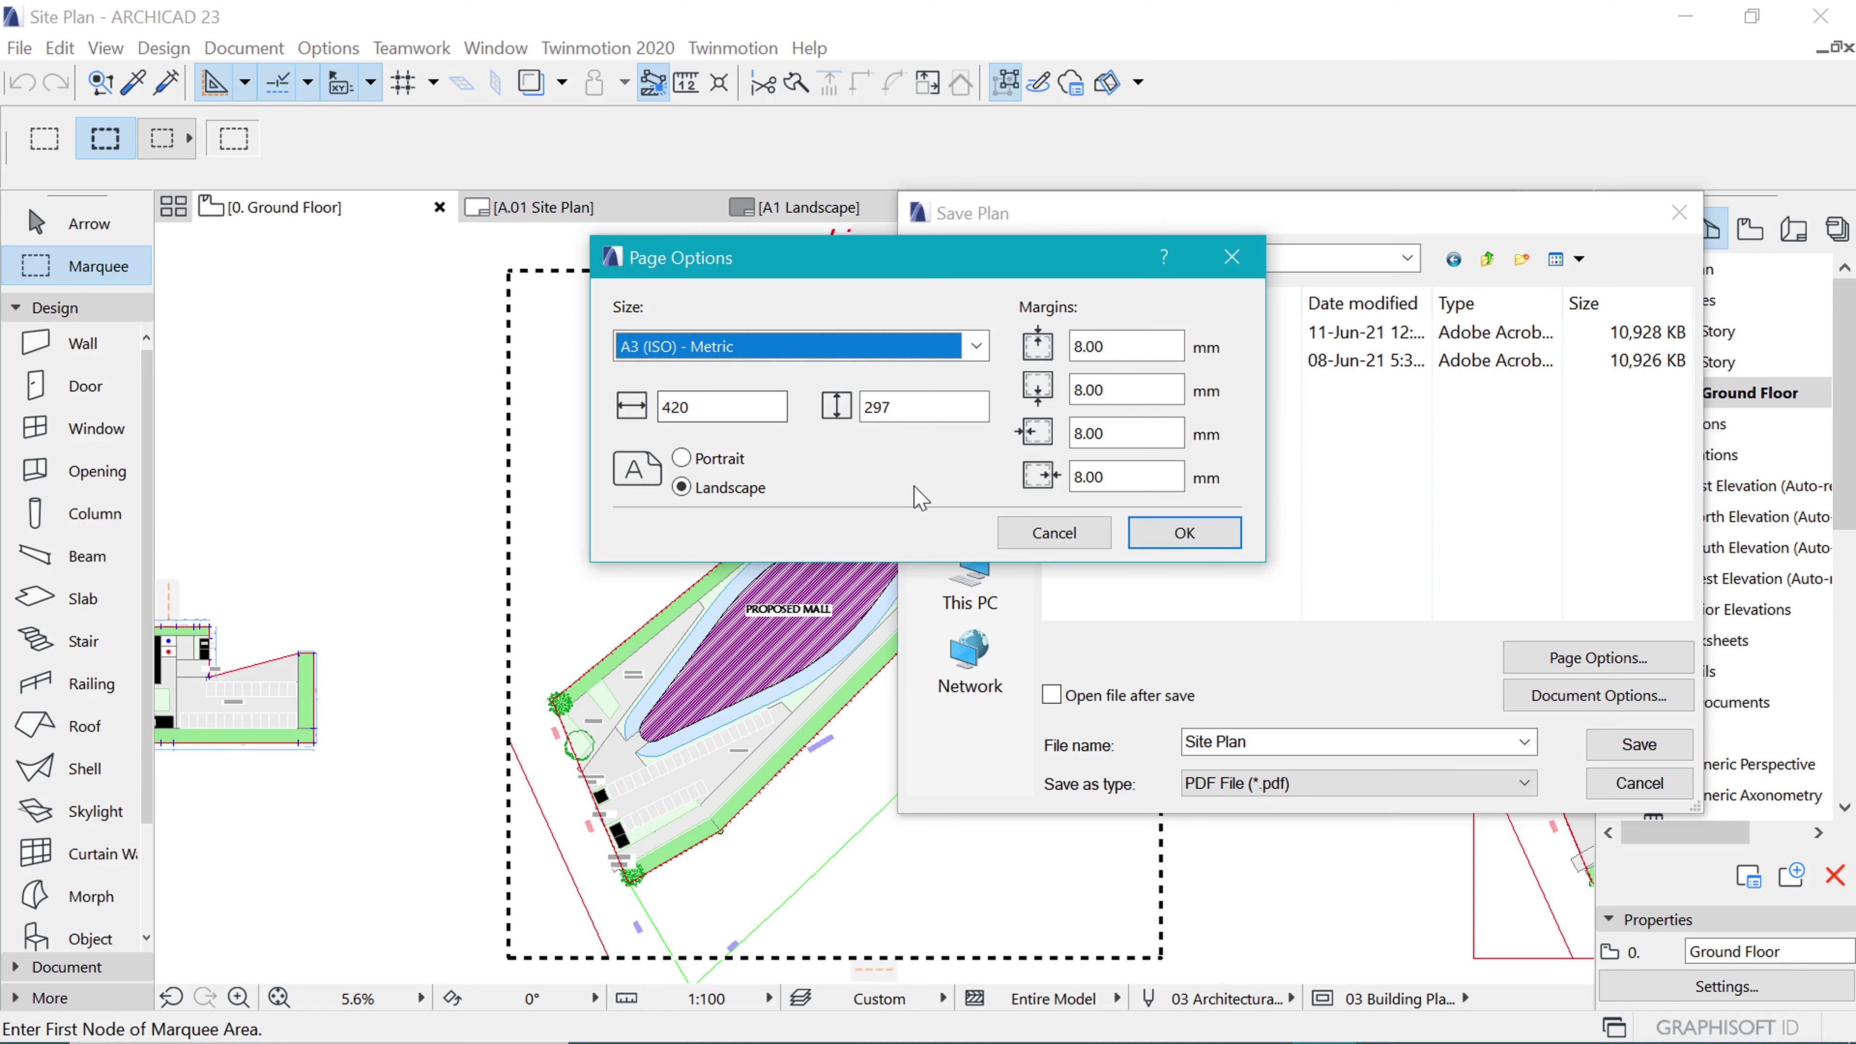
left_click(1192, 534)
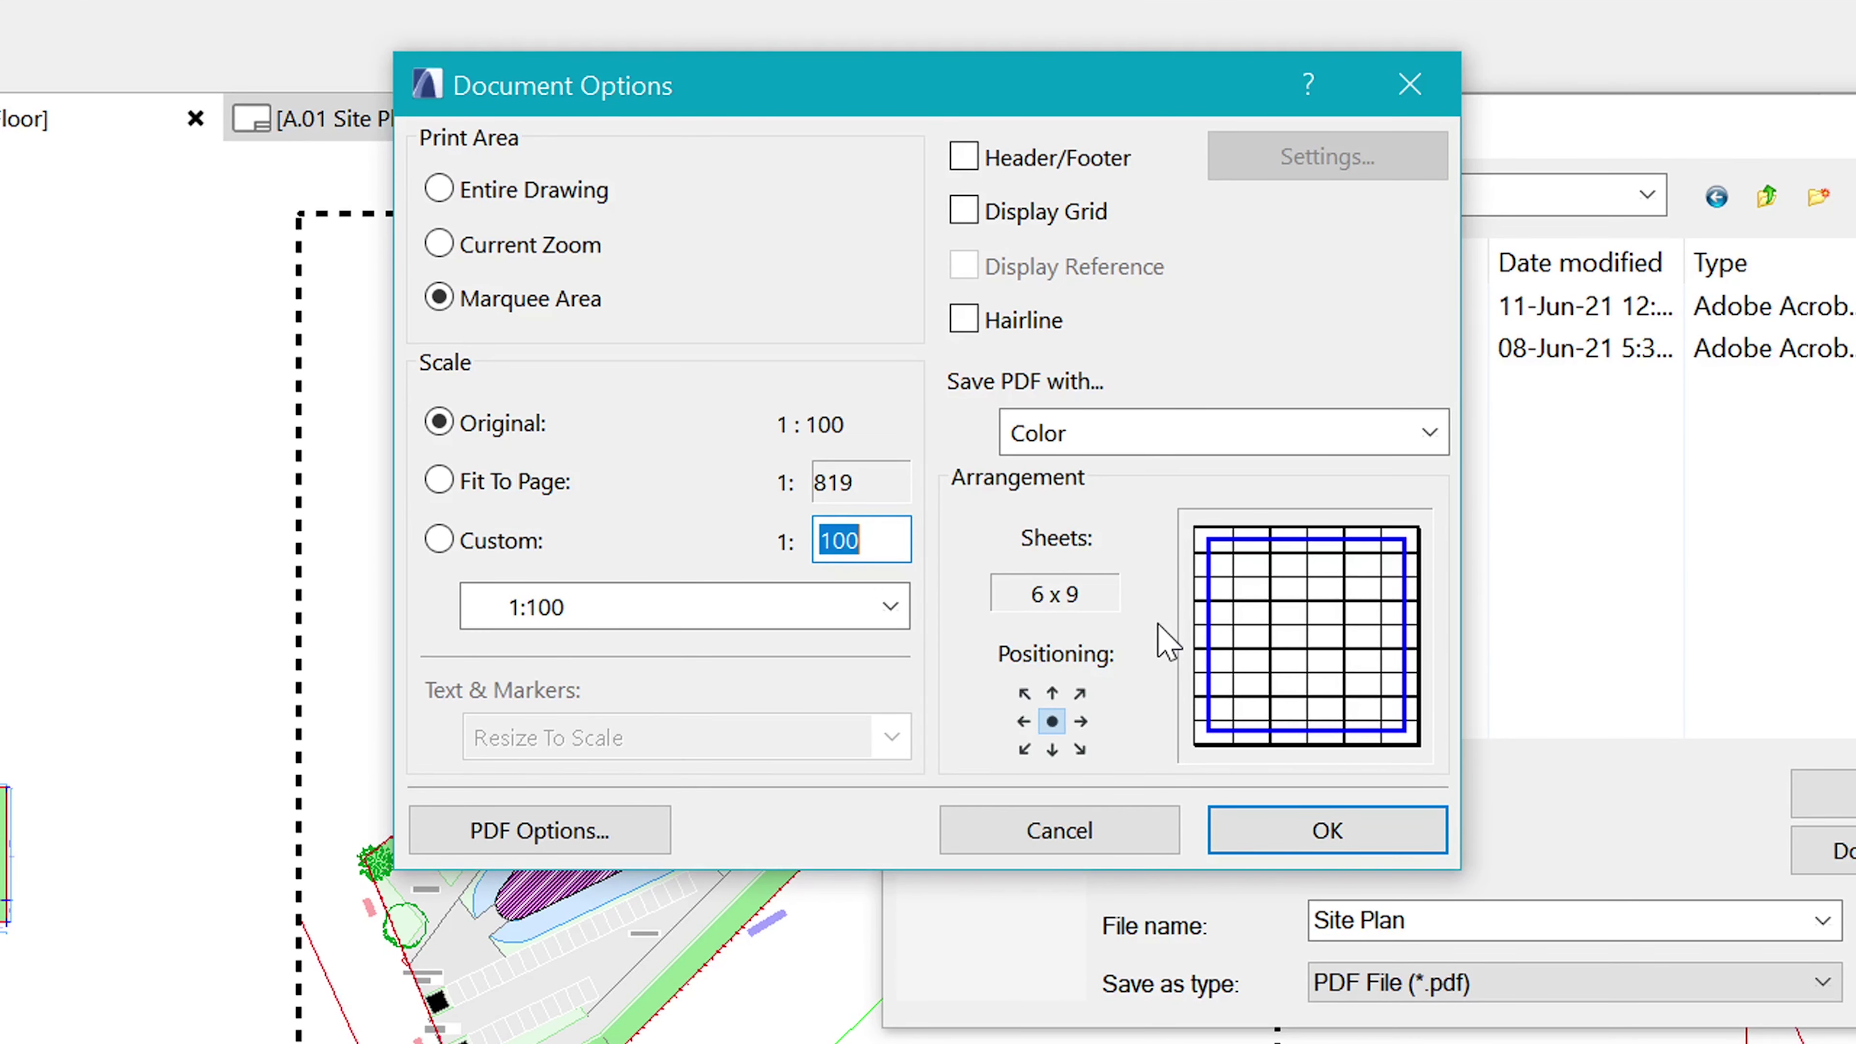
left_click(441, 481)
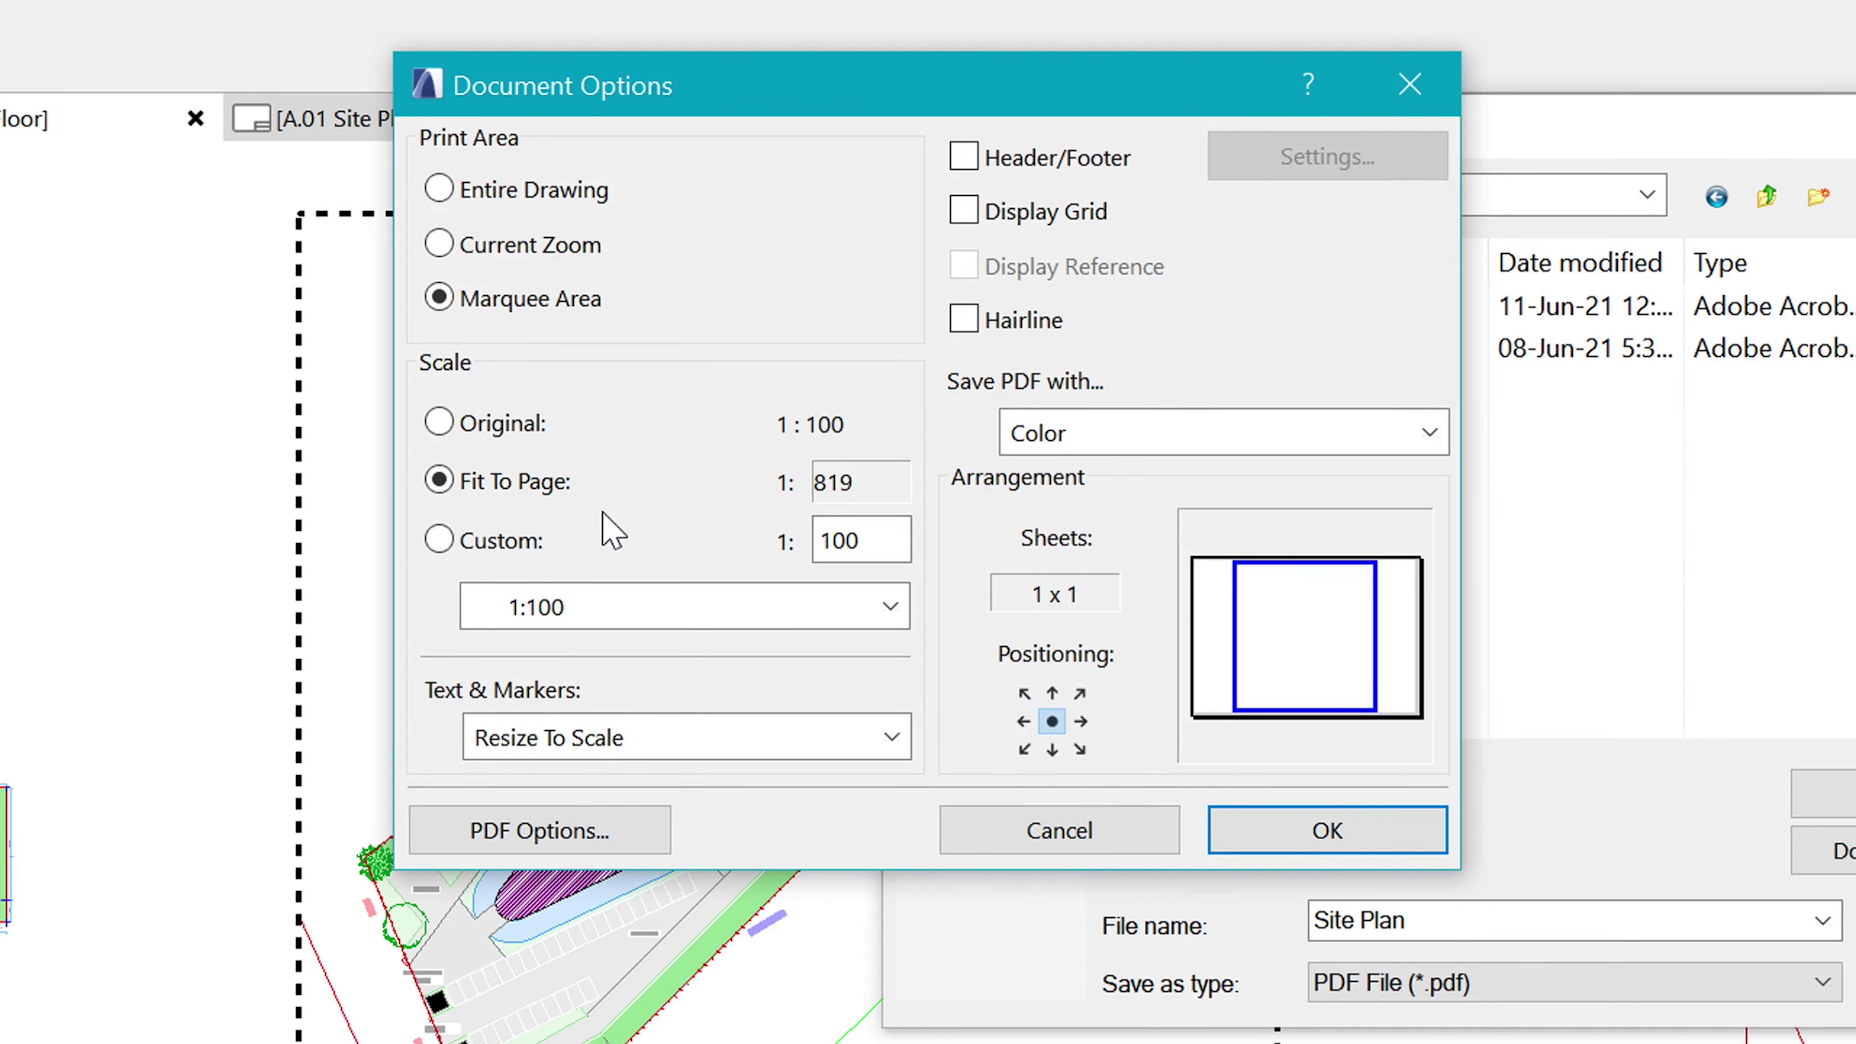
left_click(1322, 830)
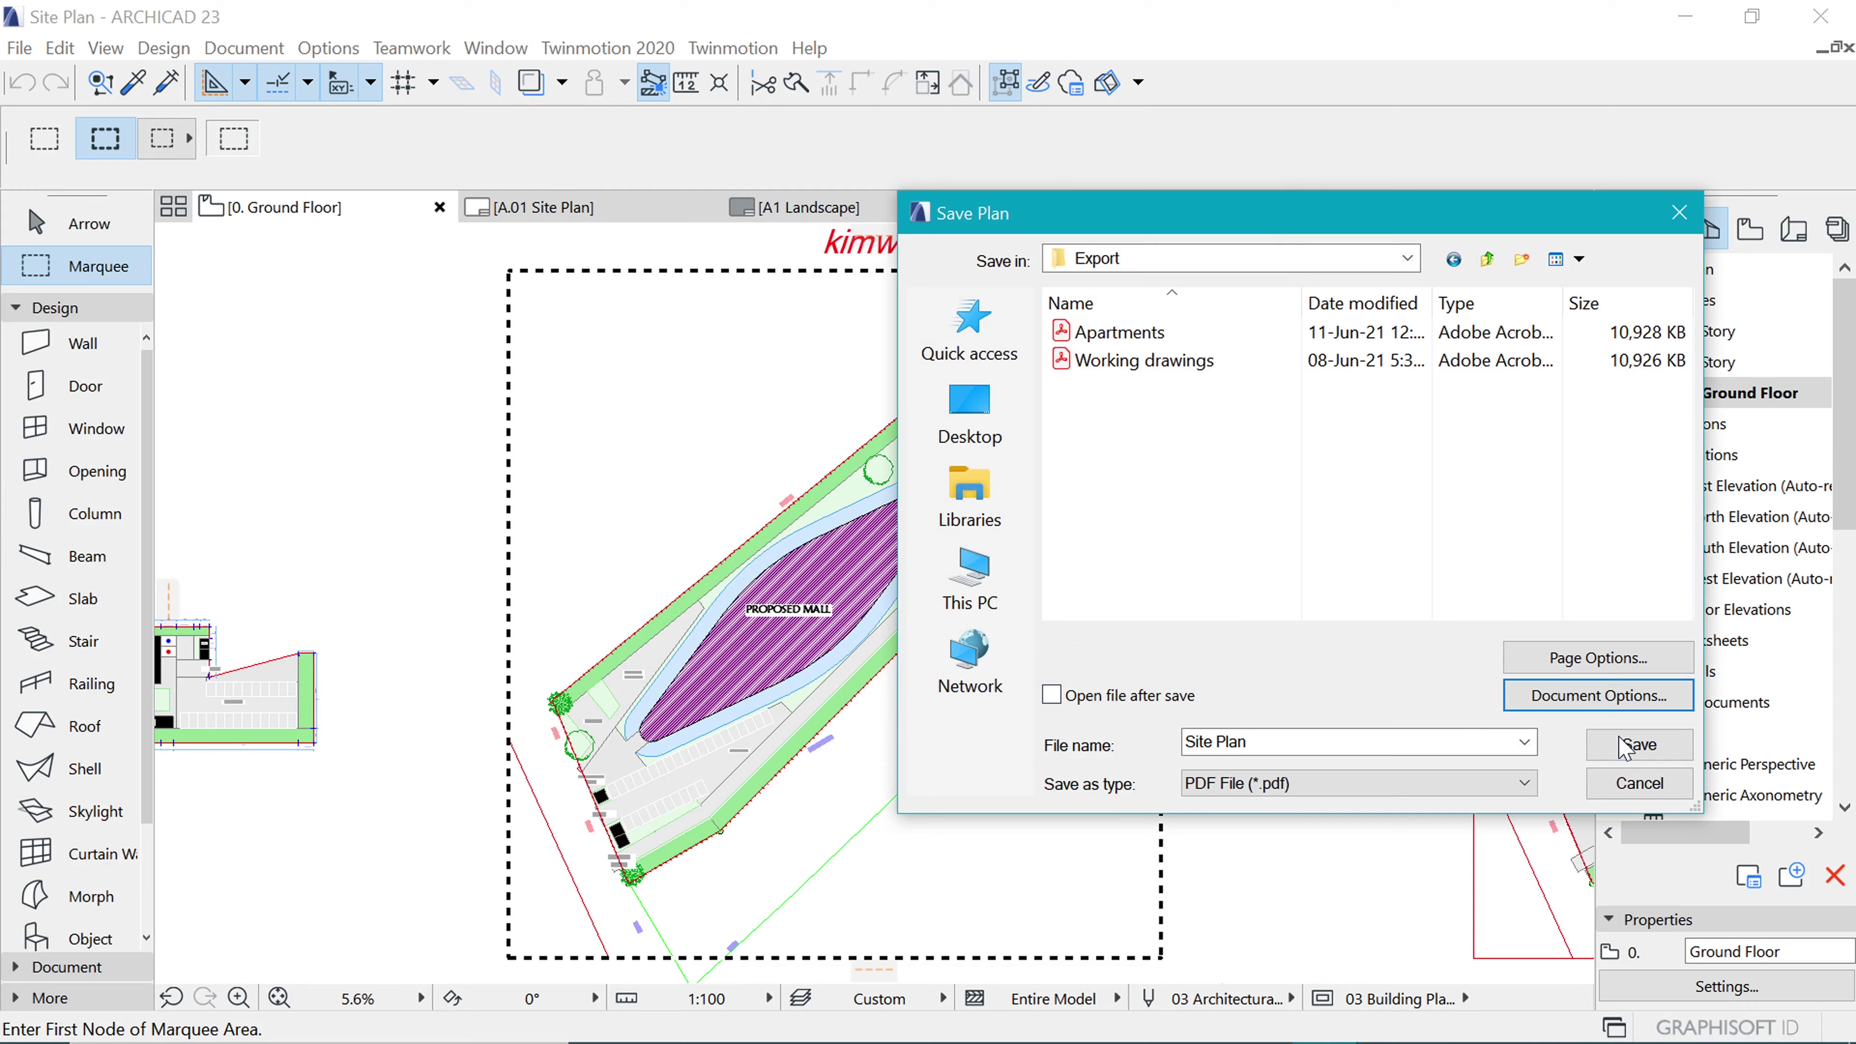
Save Site Plan.pdf, then zoom in and out on it in Acrobat Reader.
left_click(1630, 749)
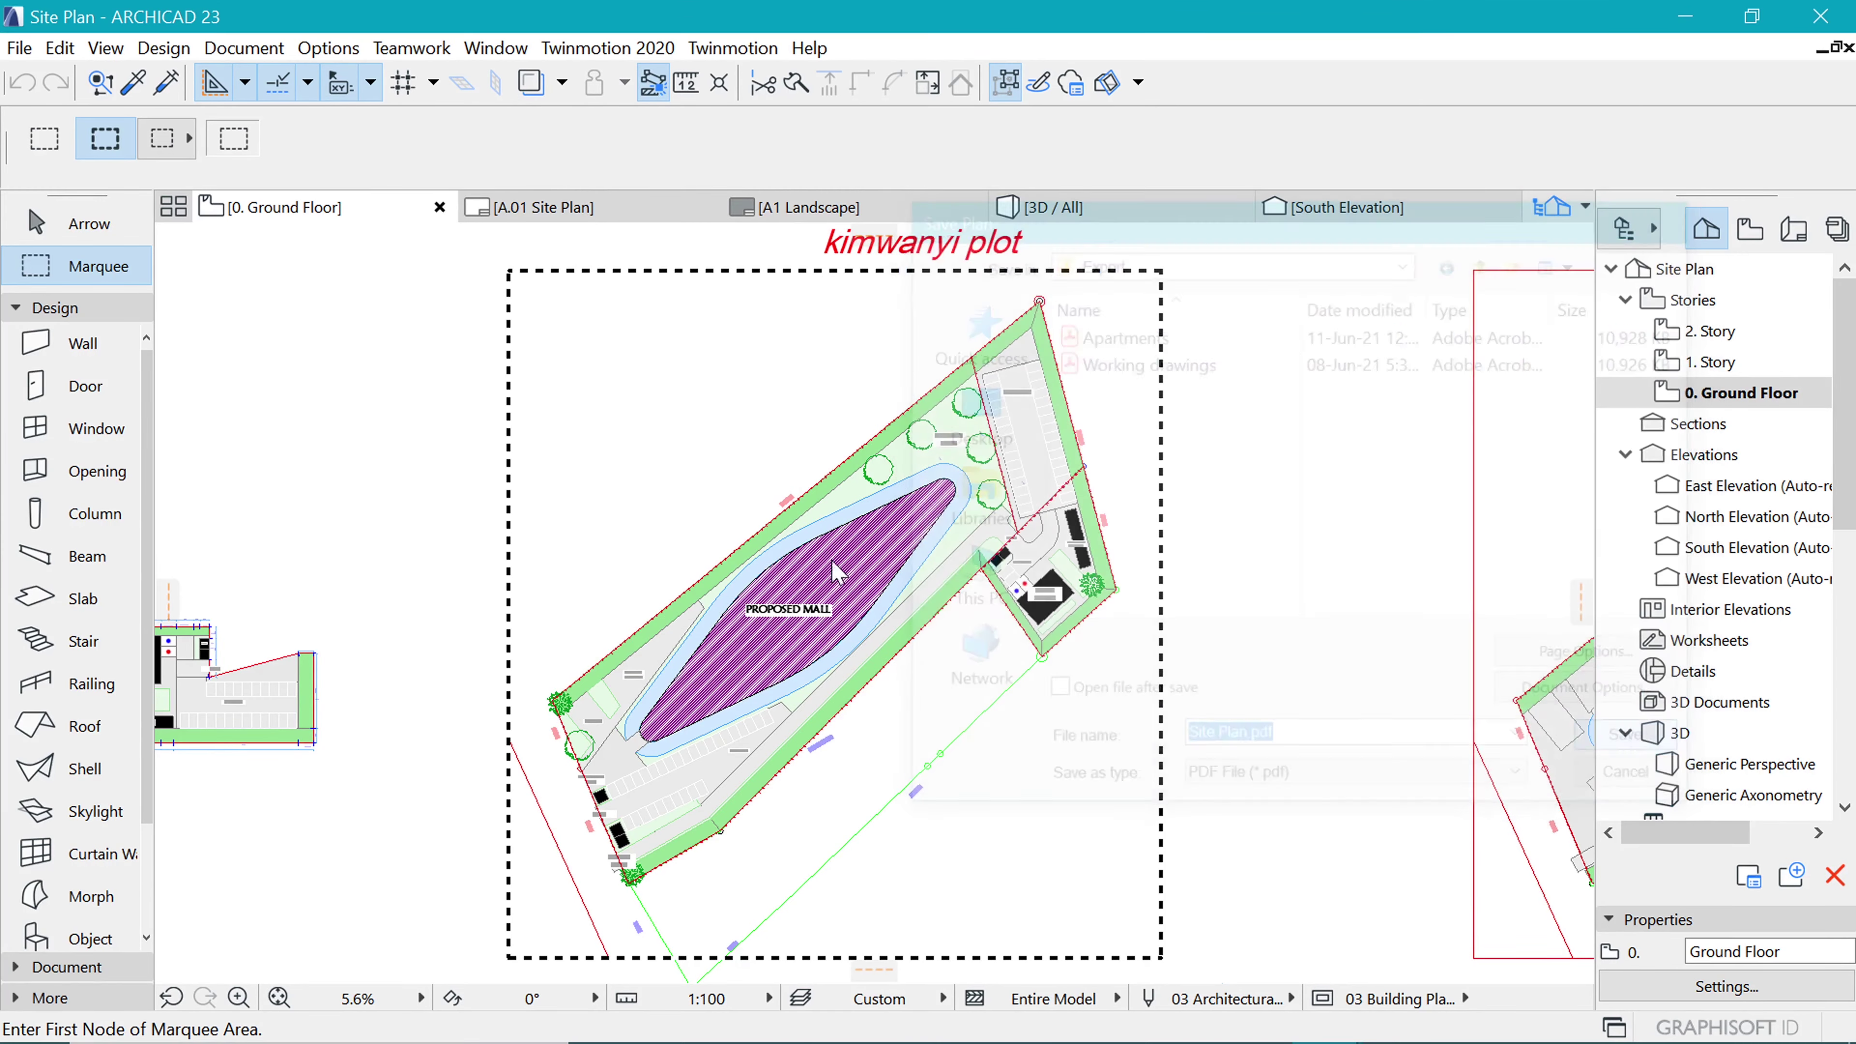
scroll(1104, 552, "up", 1, "ctrl")
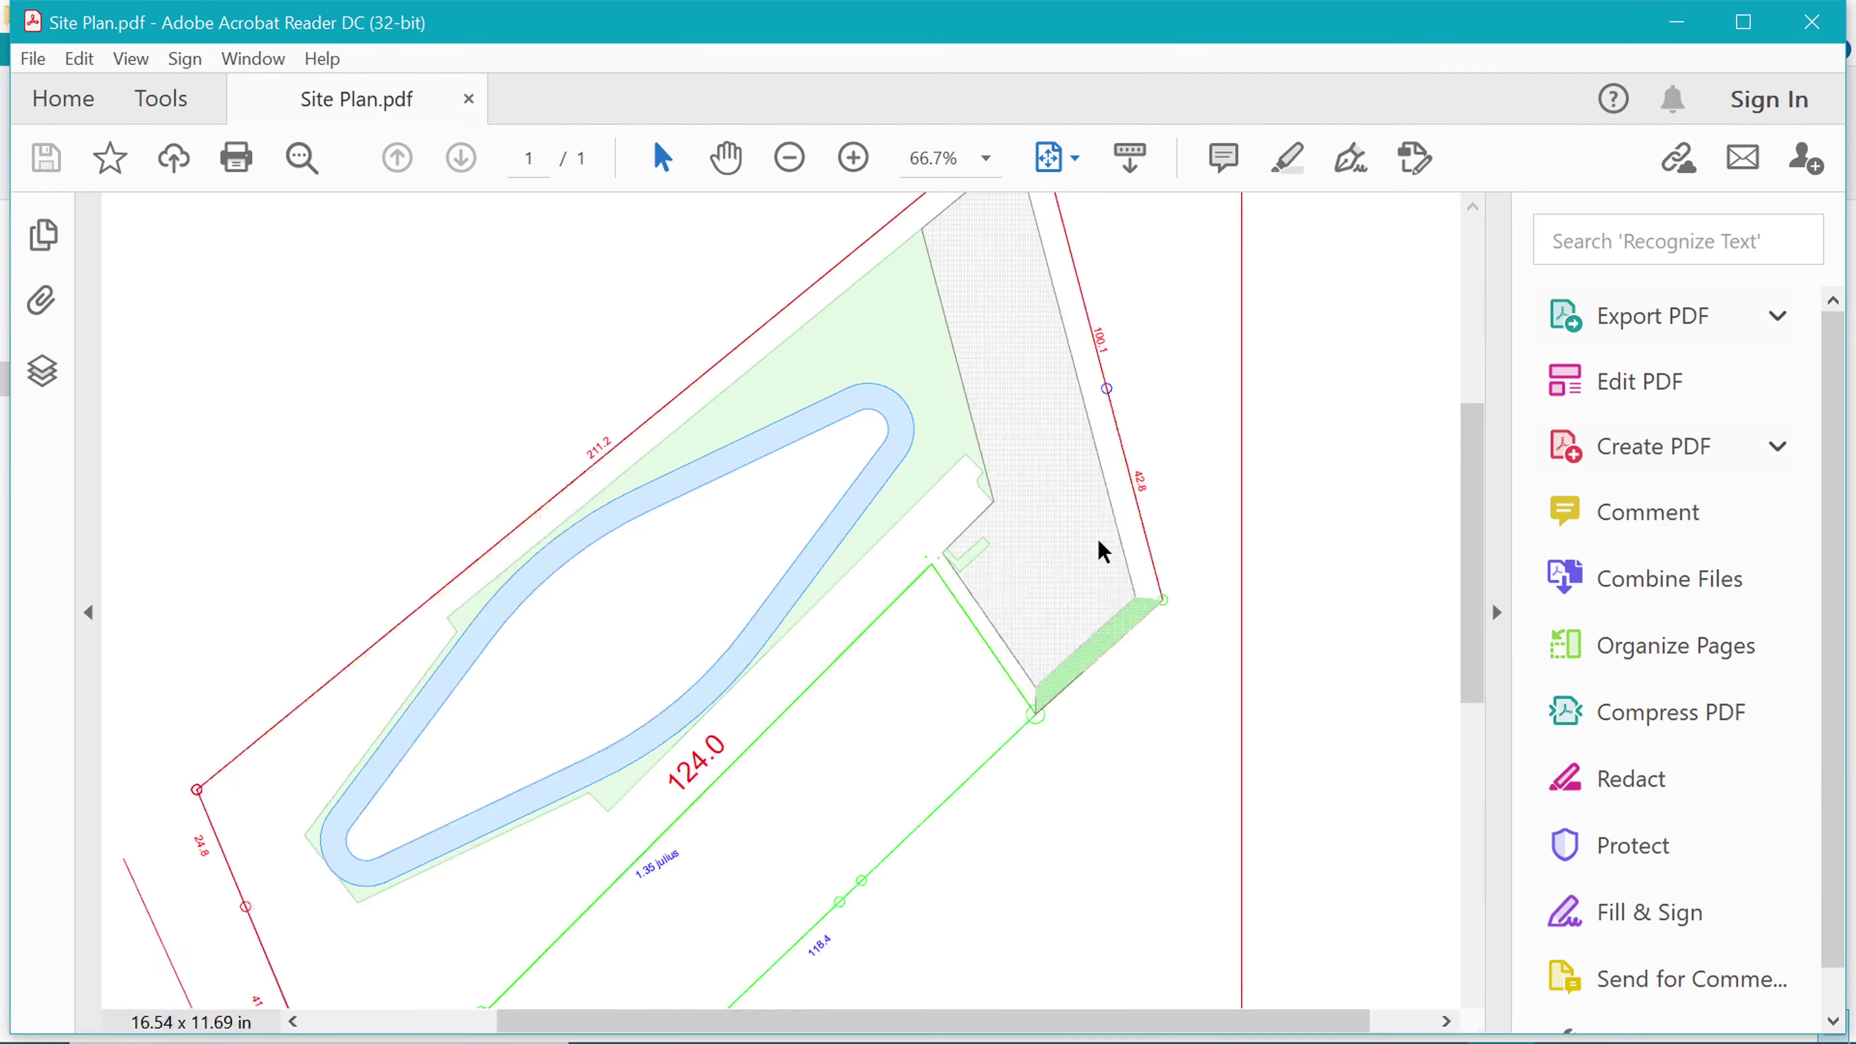
scroll(1061, 599, "up", 3, "ctrl")
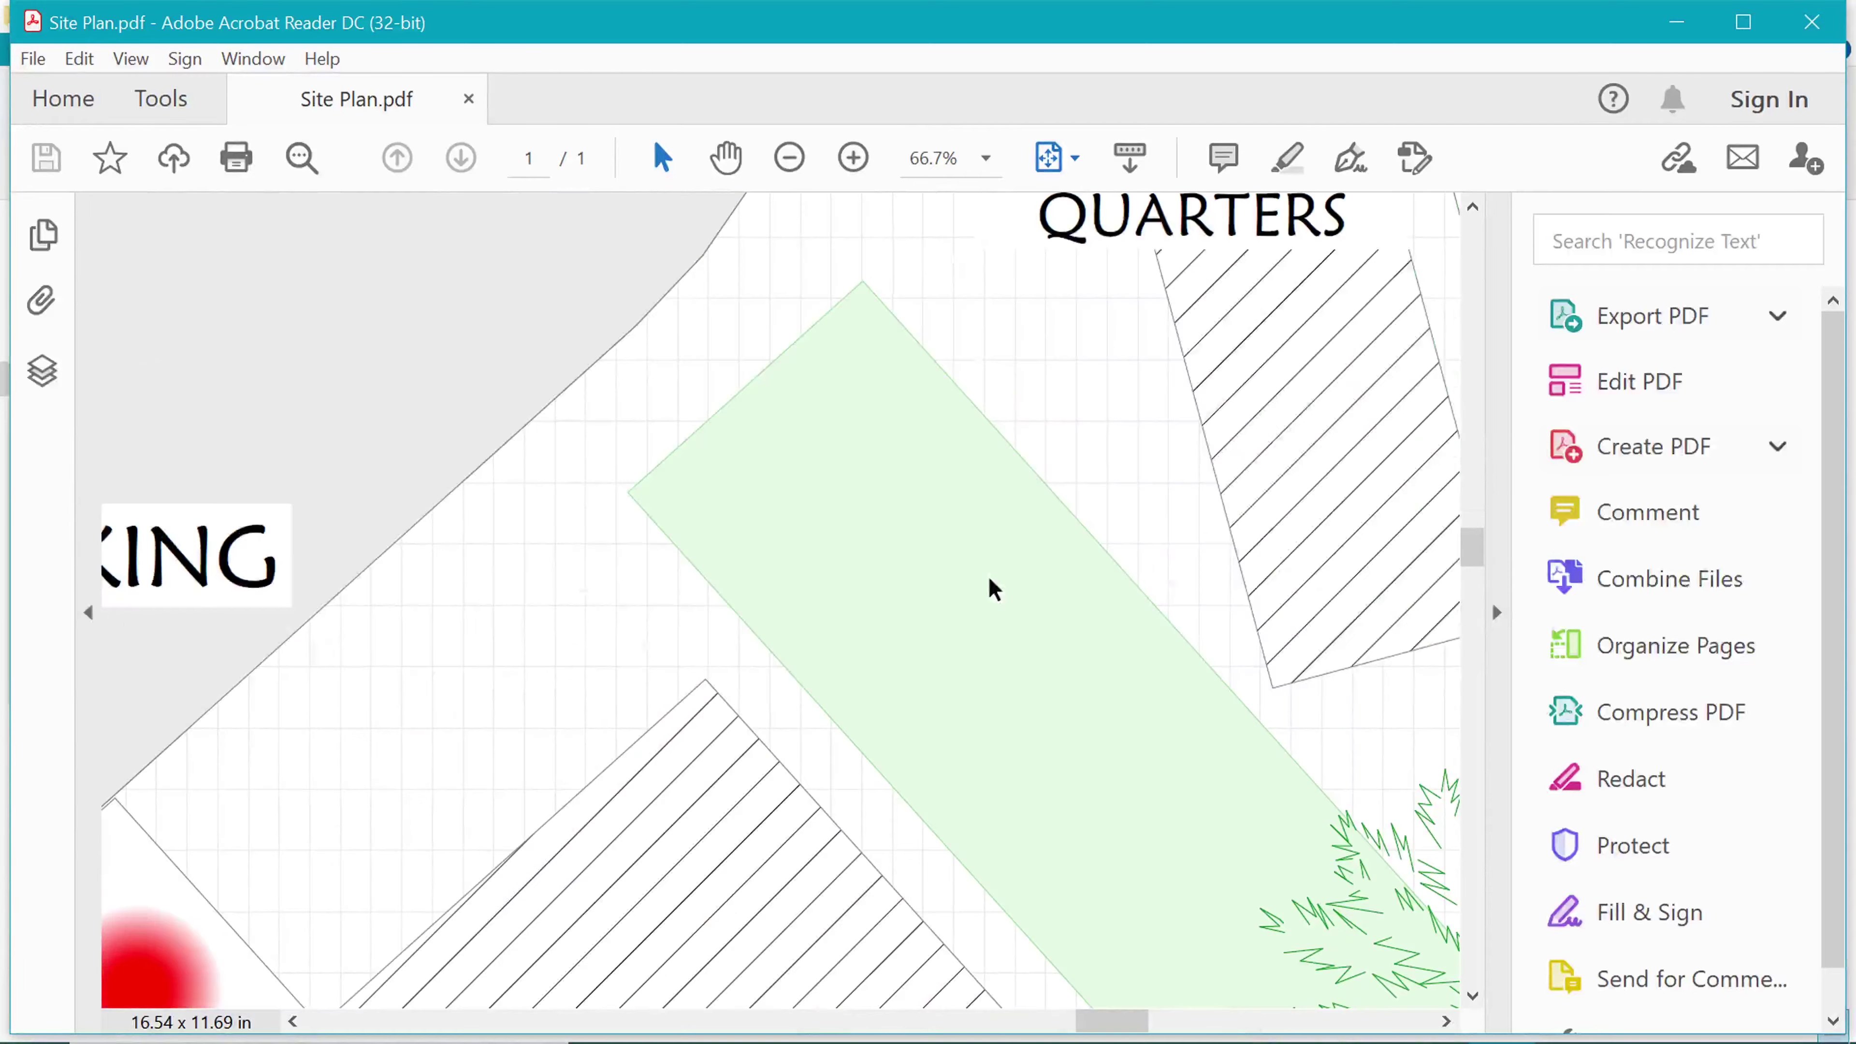
scroll(988, 578, "down", 3, "ctrl")
scroll(984, 535, "down", 3, "ctrl")
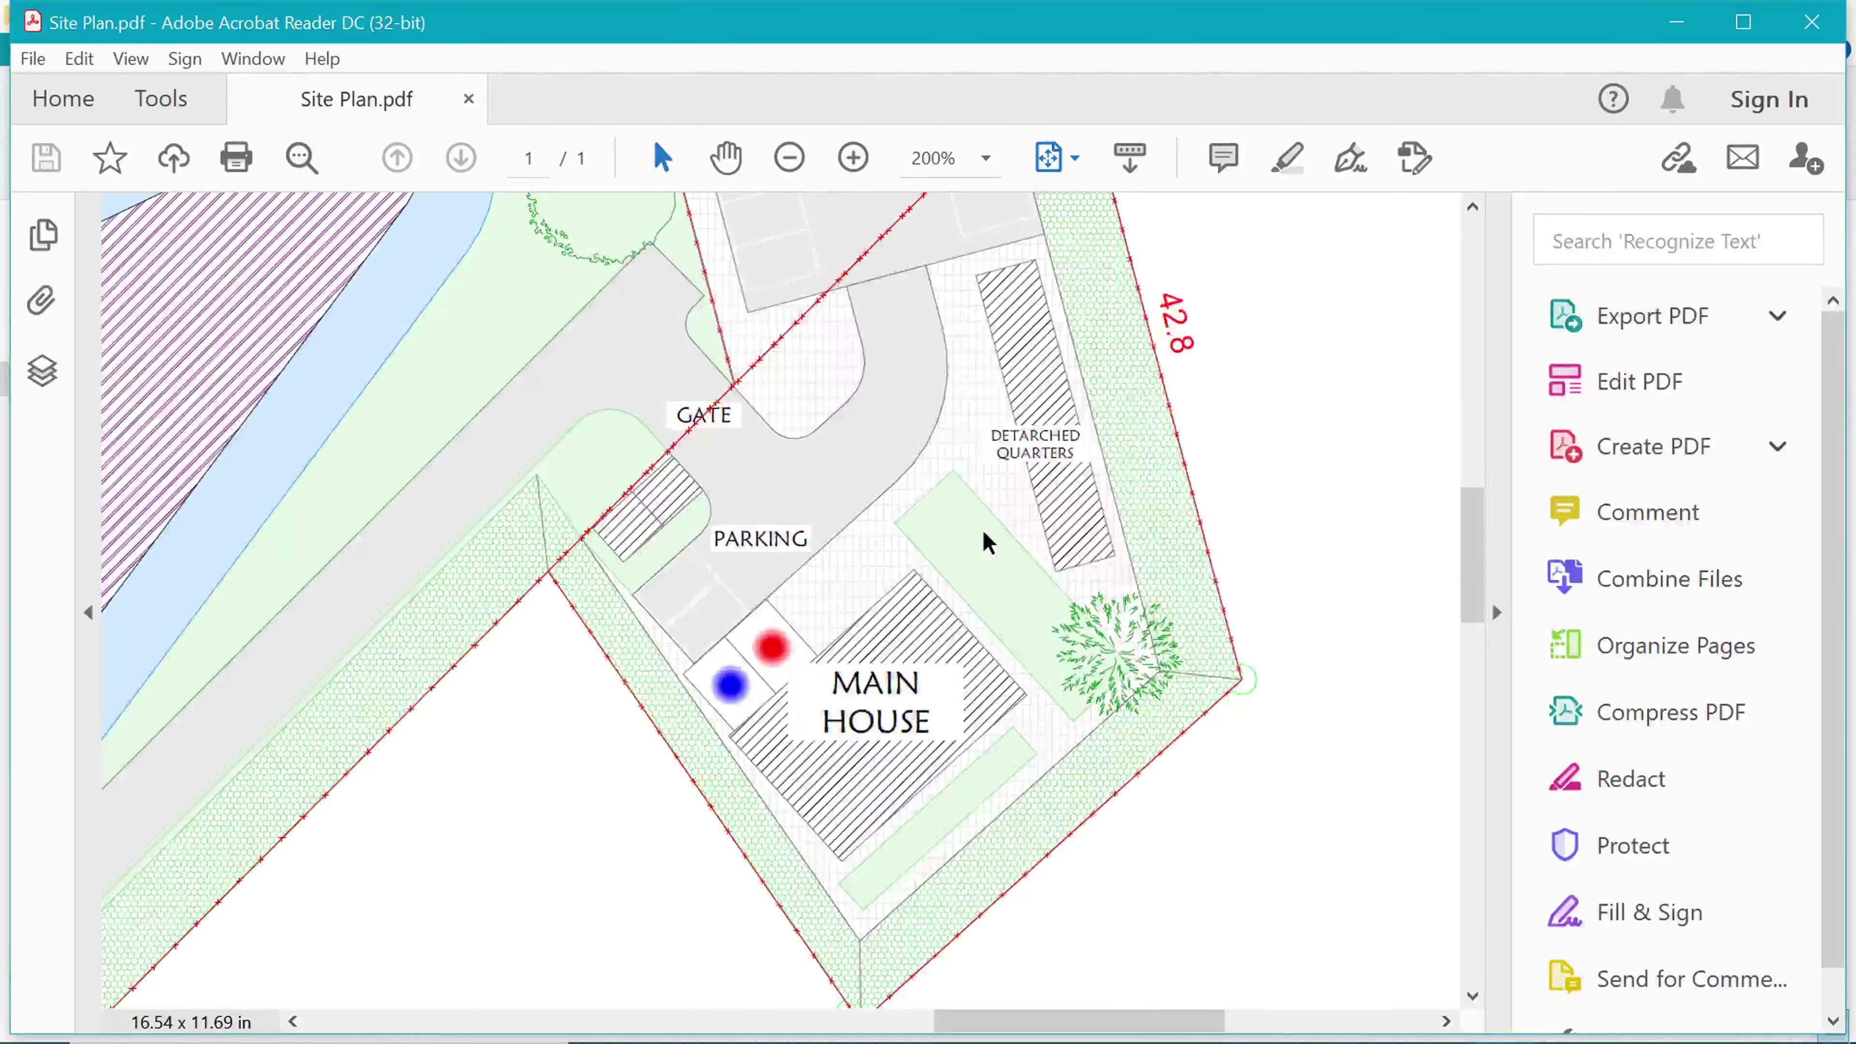
scroll(969, 578, "down", 3, "ctrl")
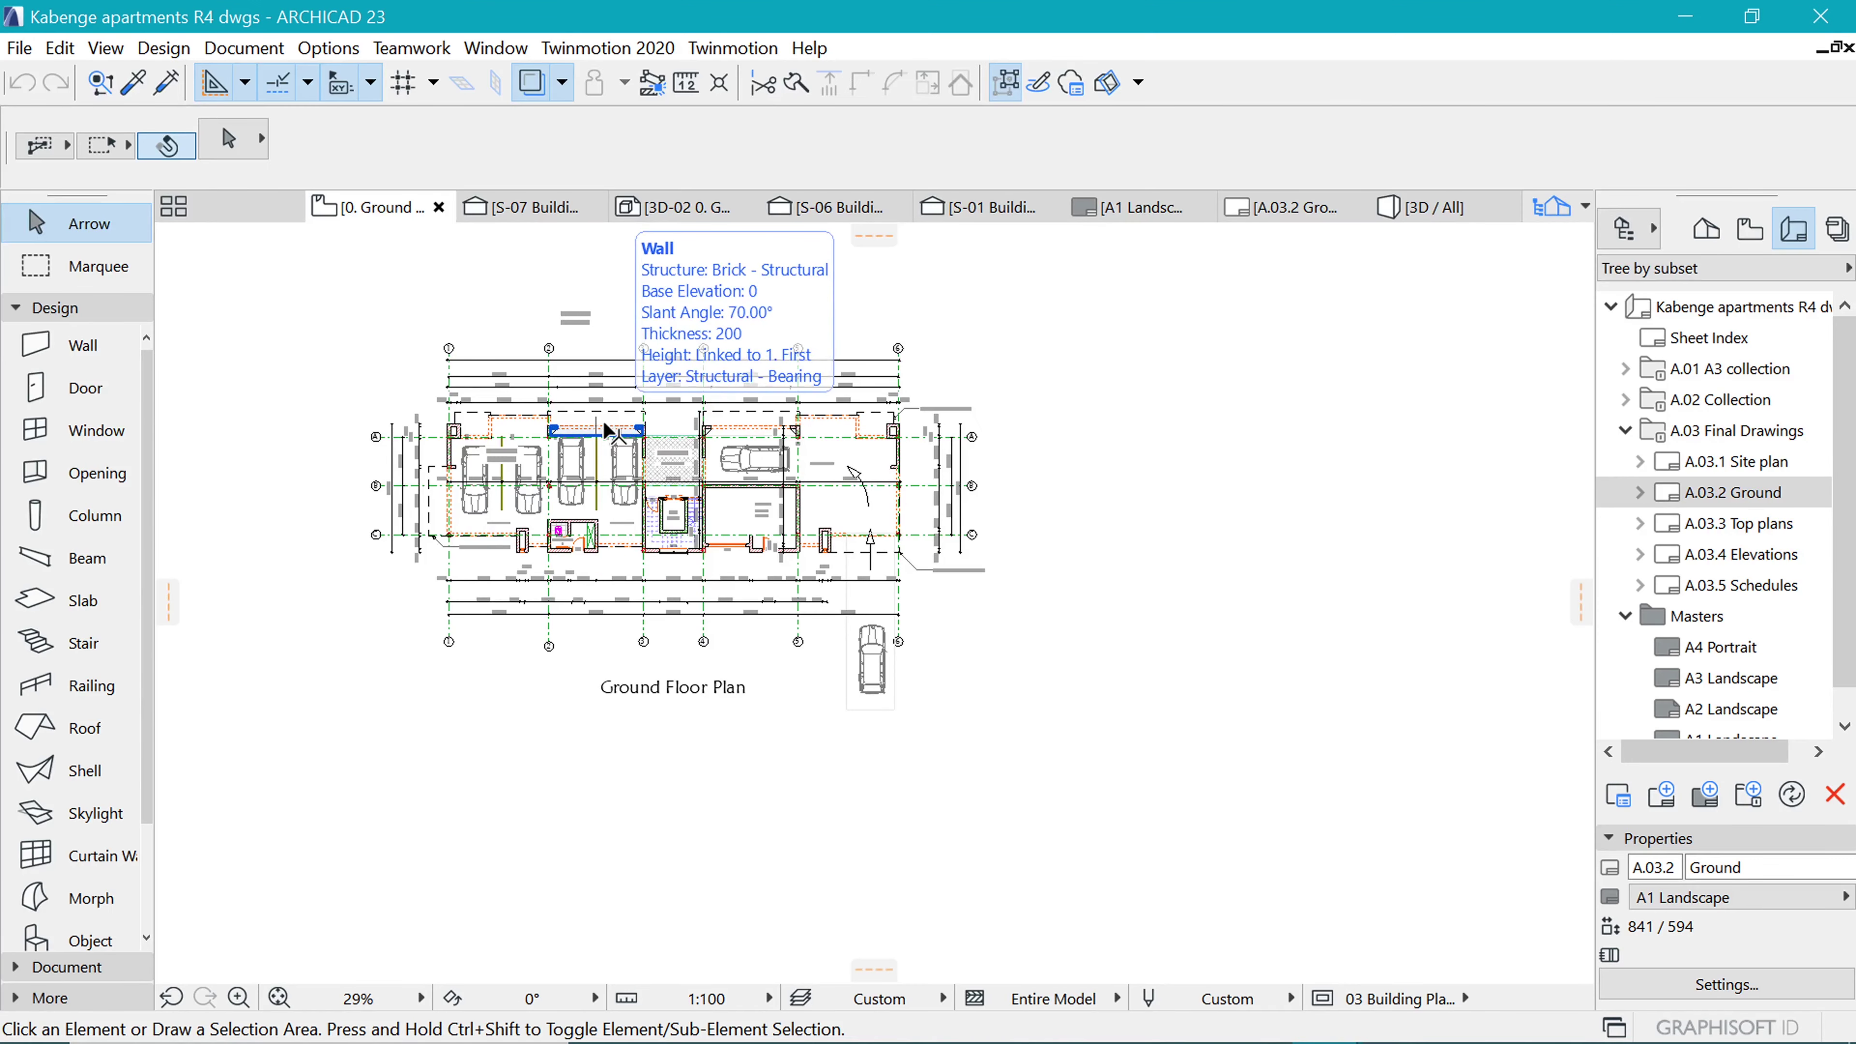
Zoom out to show all Kabenge apartments drawings and begin a marquee around them.
scroll(602, 419, "down", 3)
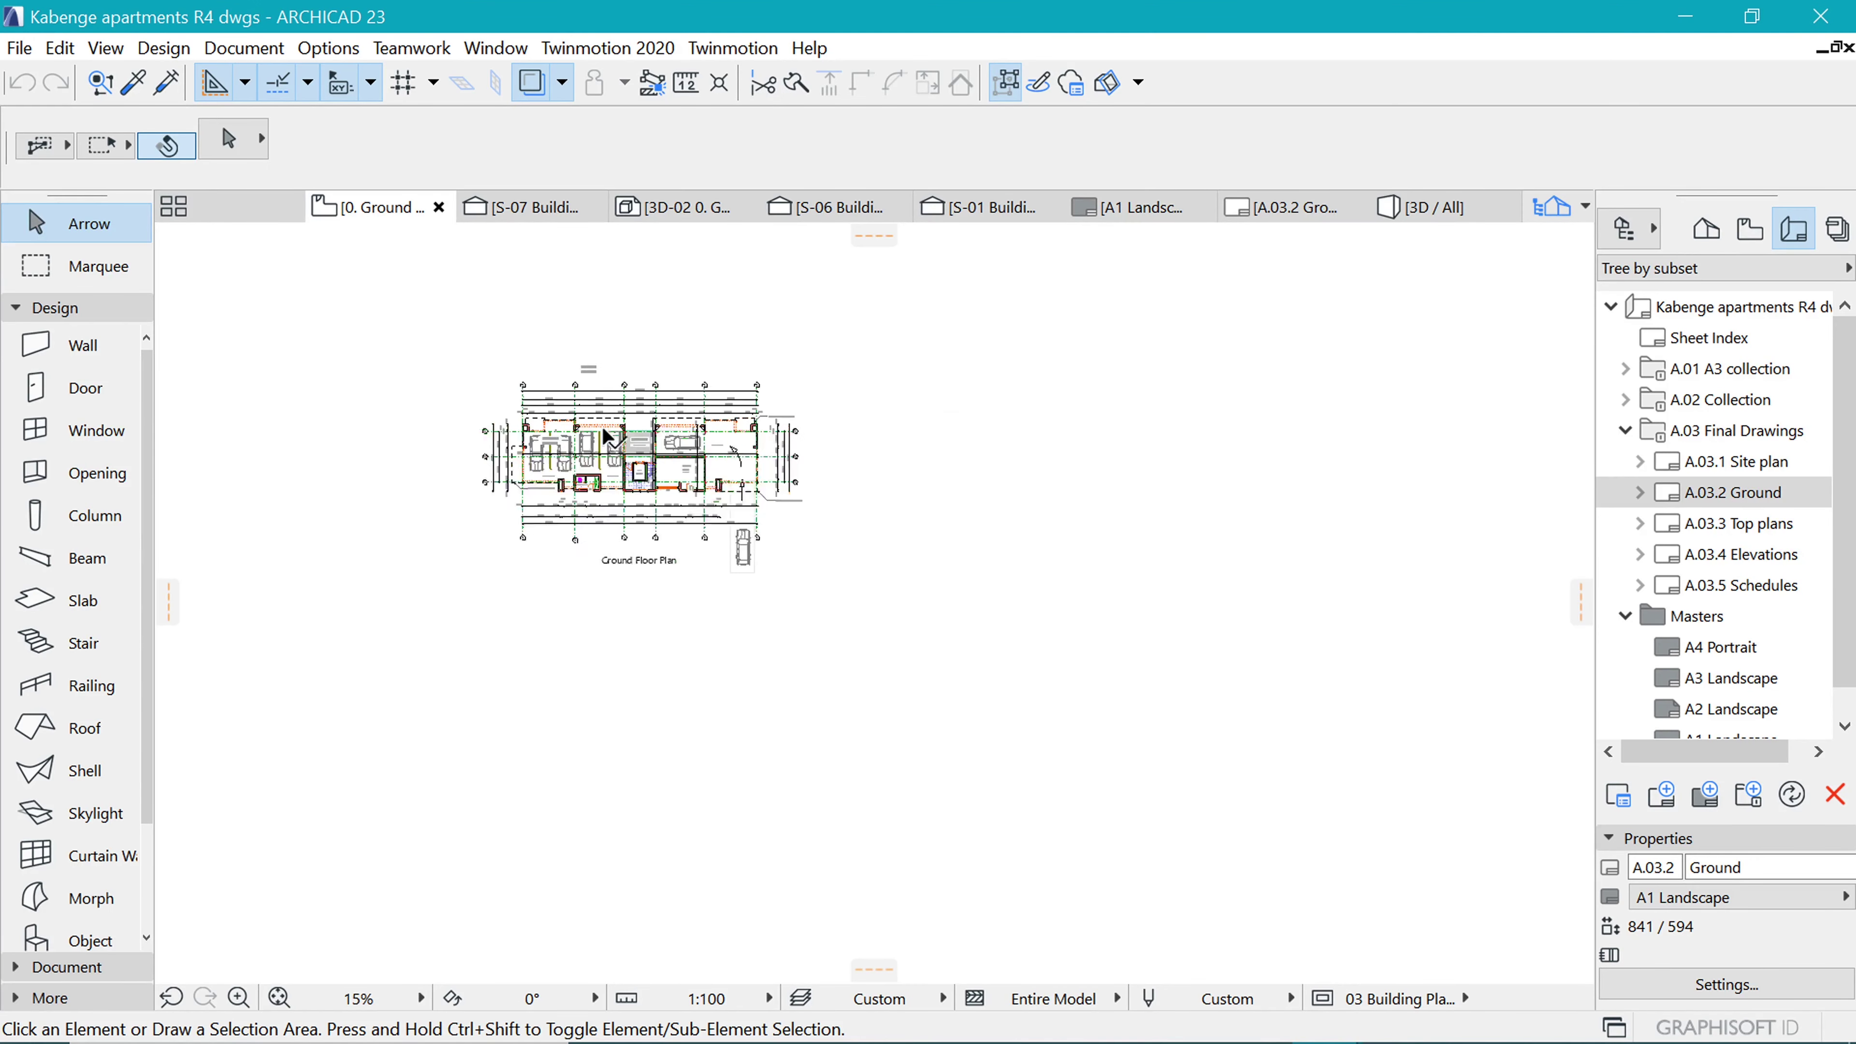
scroll(602, 428, "down", 3)
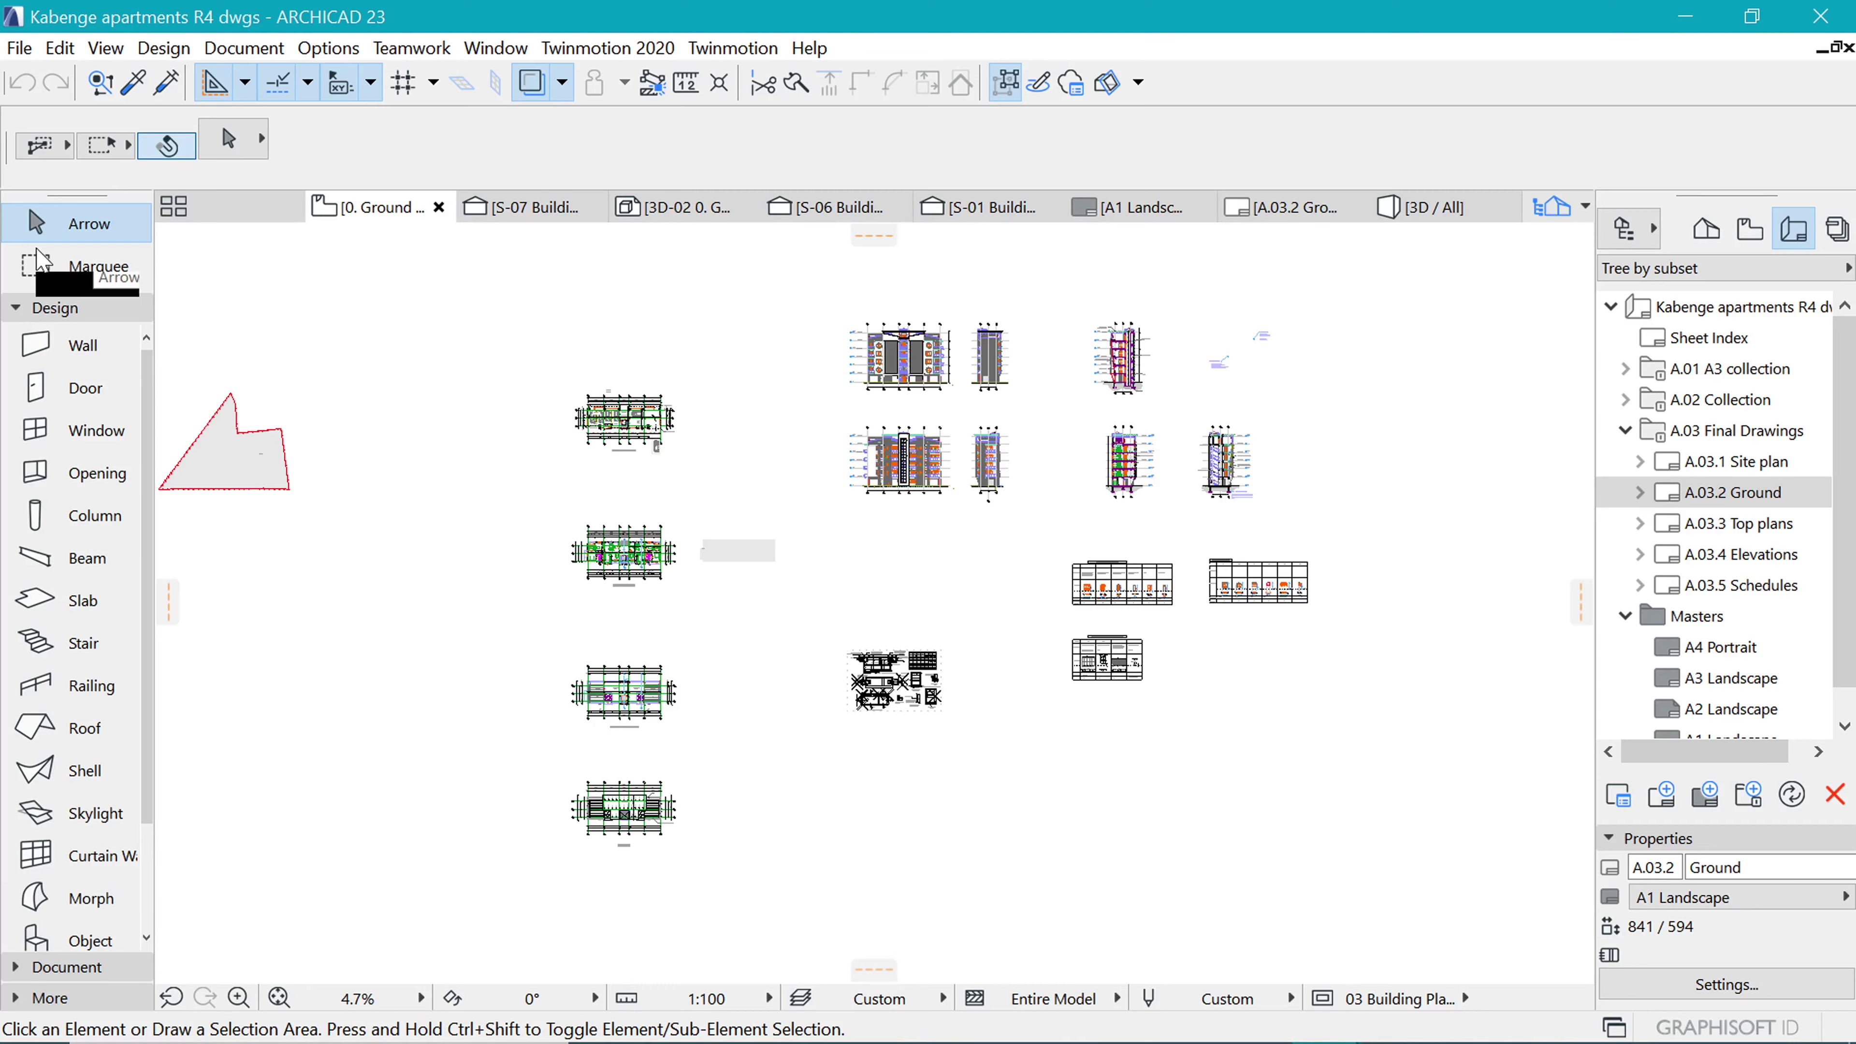
left_click(43, 266)
left_click(545, 253)
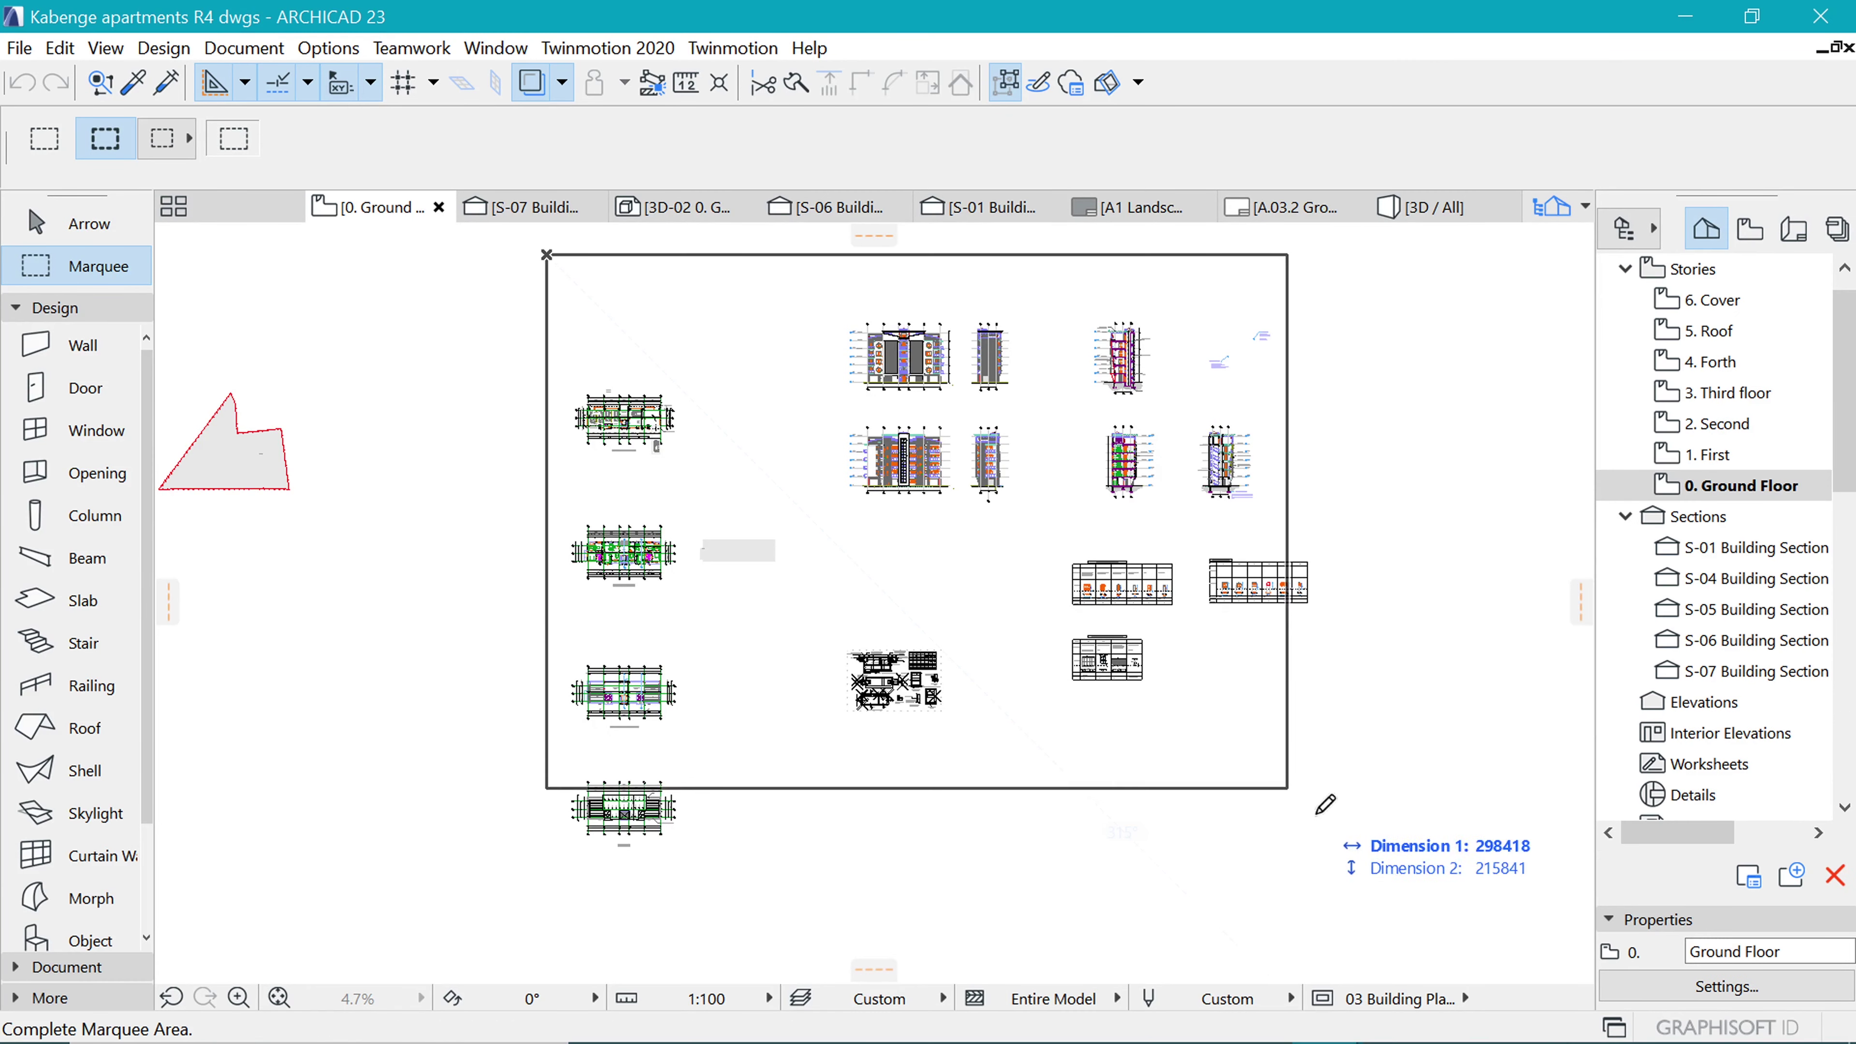
Complete the marquee and save a copy of the drawings as DWG File (*.dwg).
left_click(1347, 903)
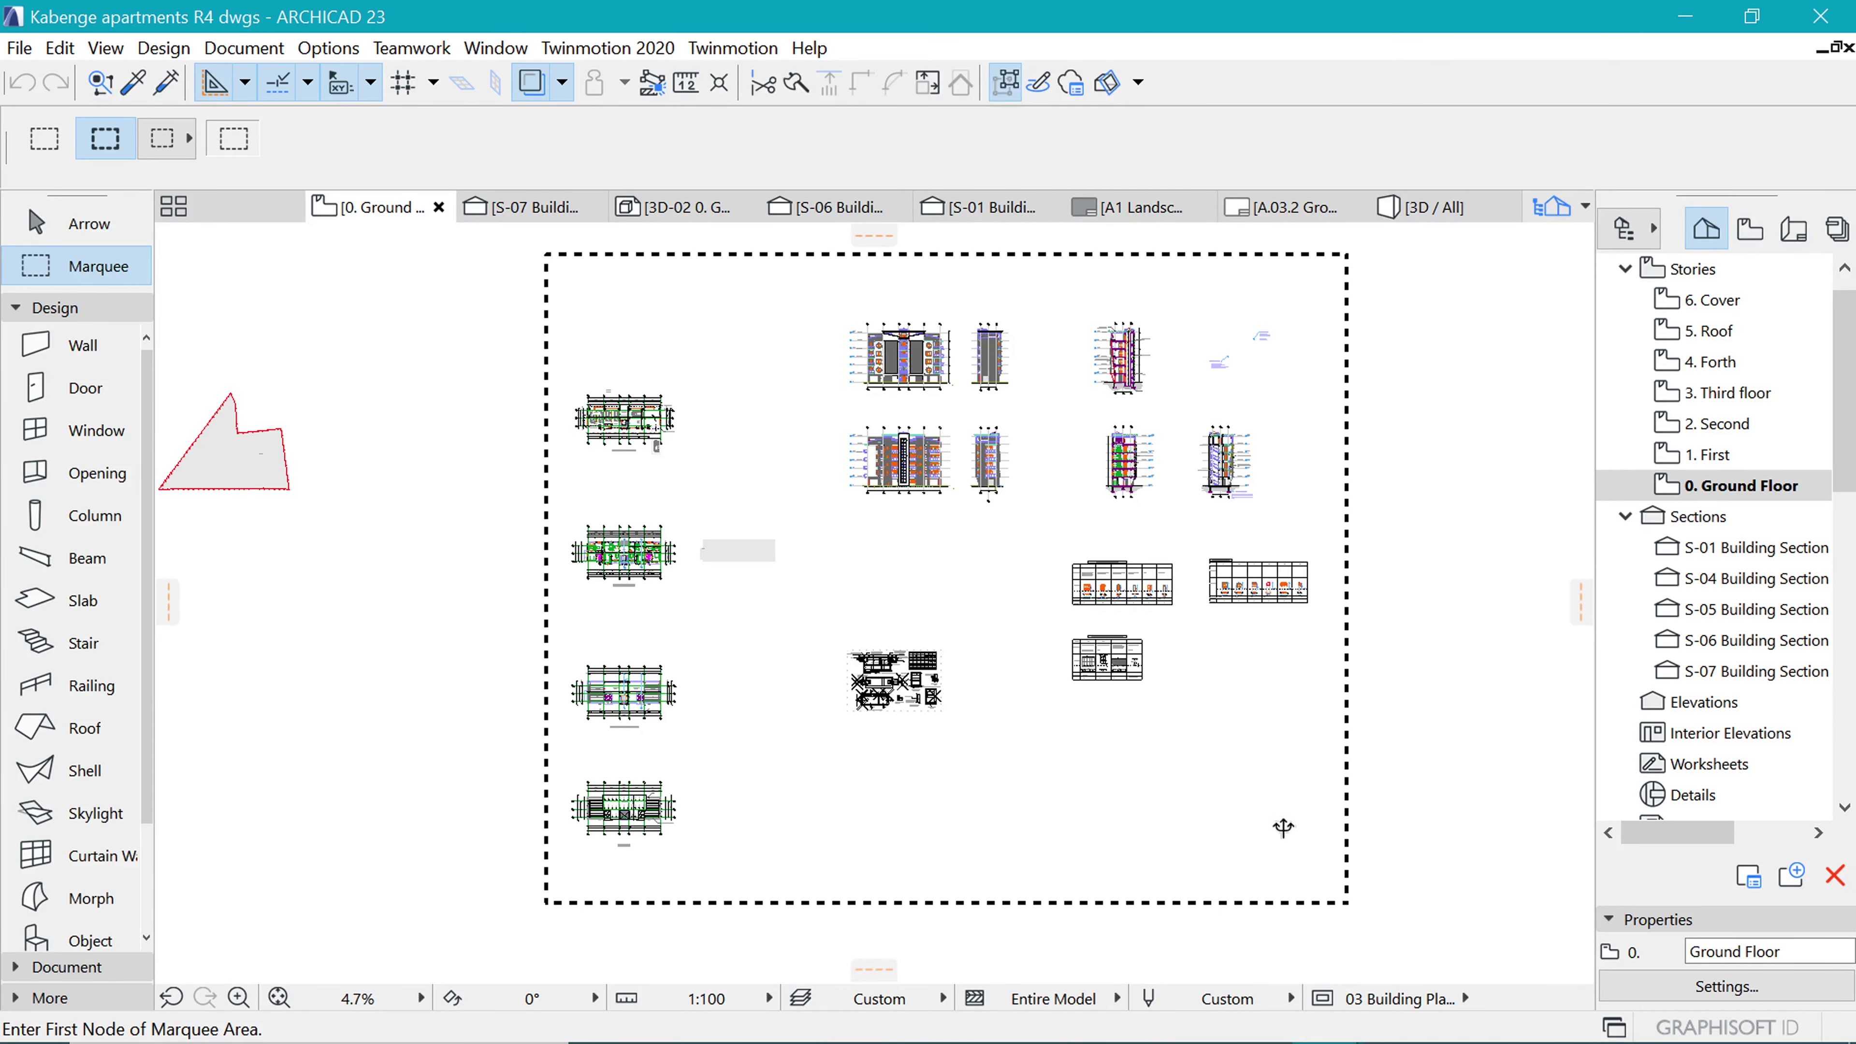
left_click(19, 47)
left_click(107, 245)
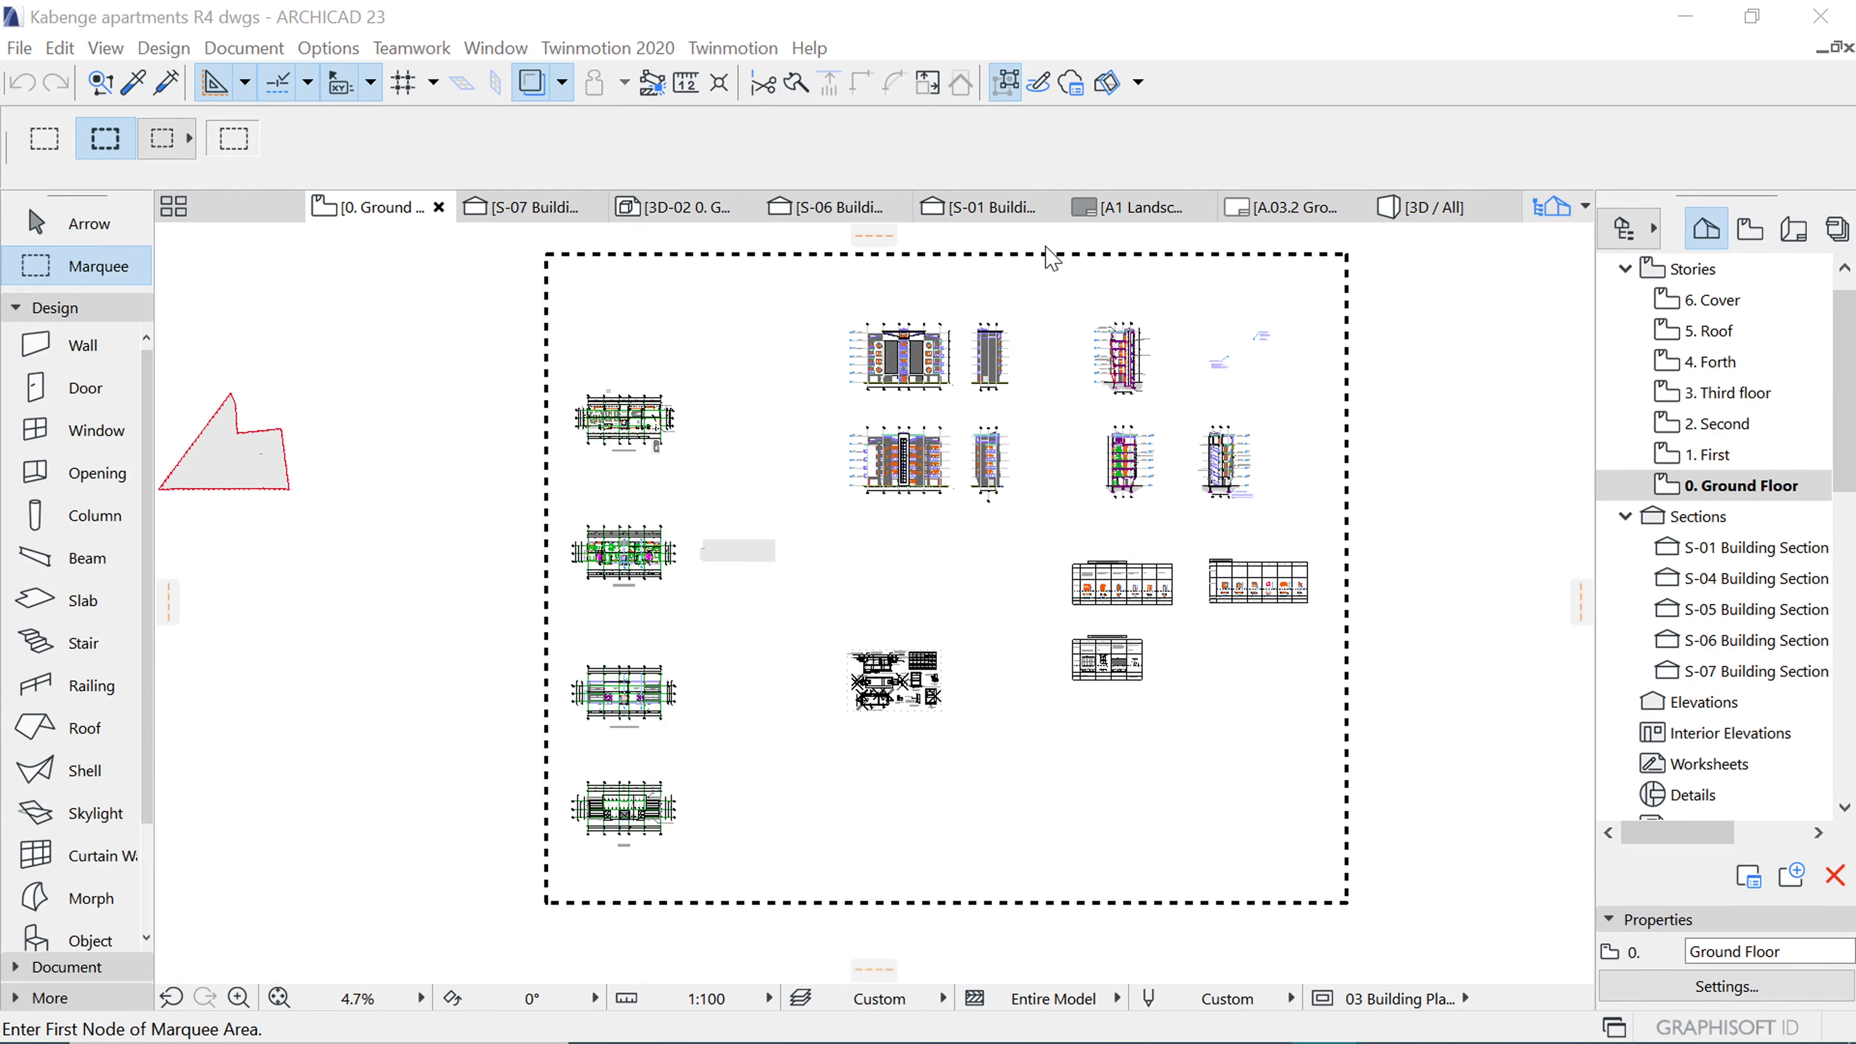
left_click(1324, 784)
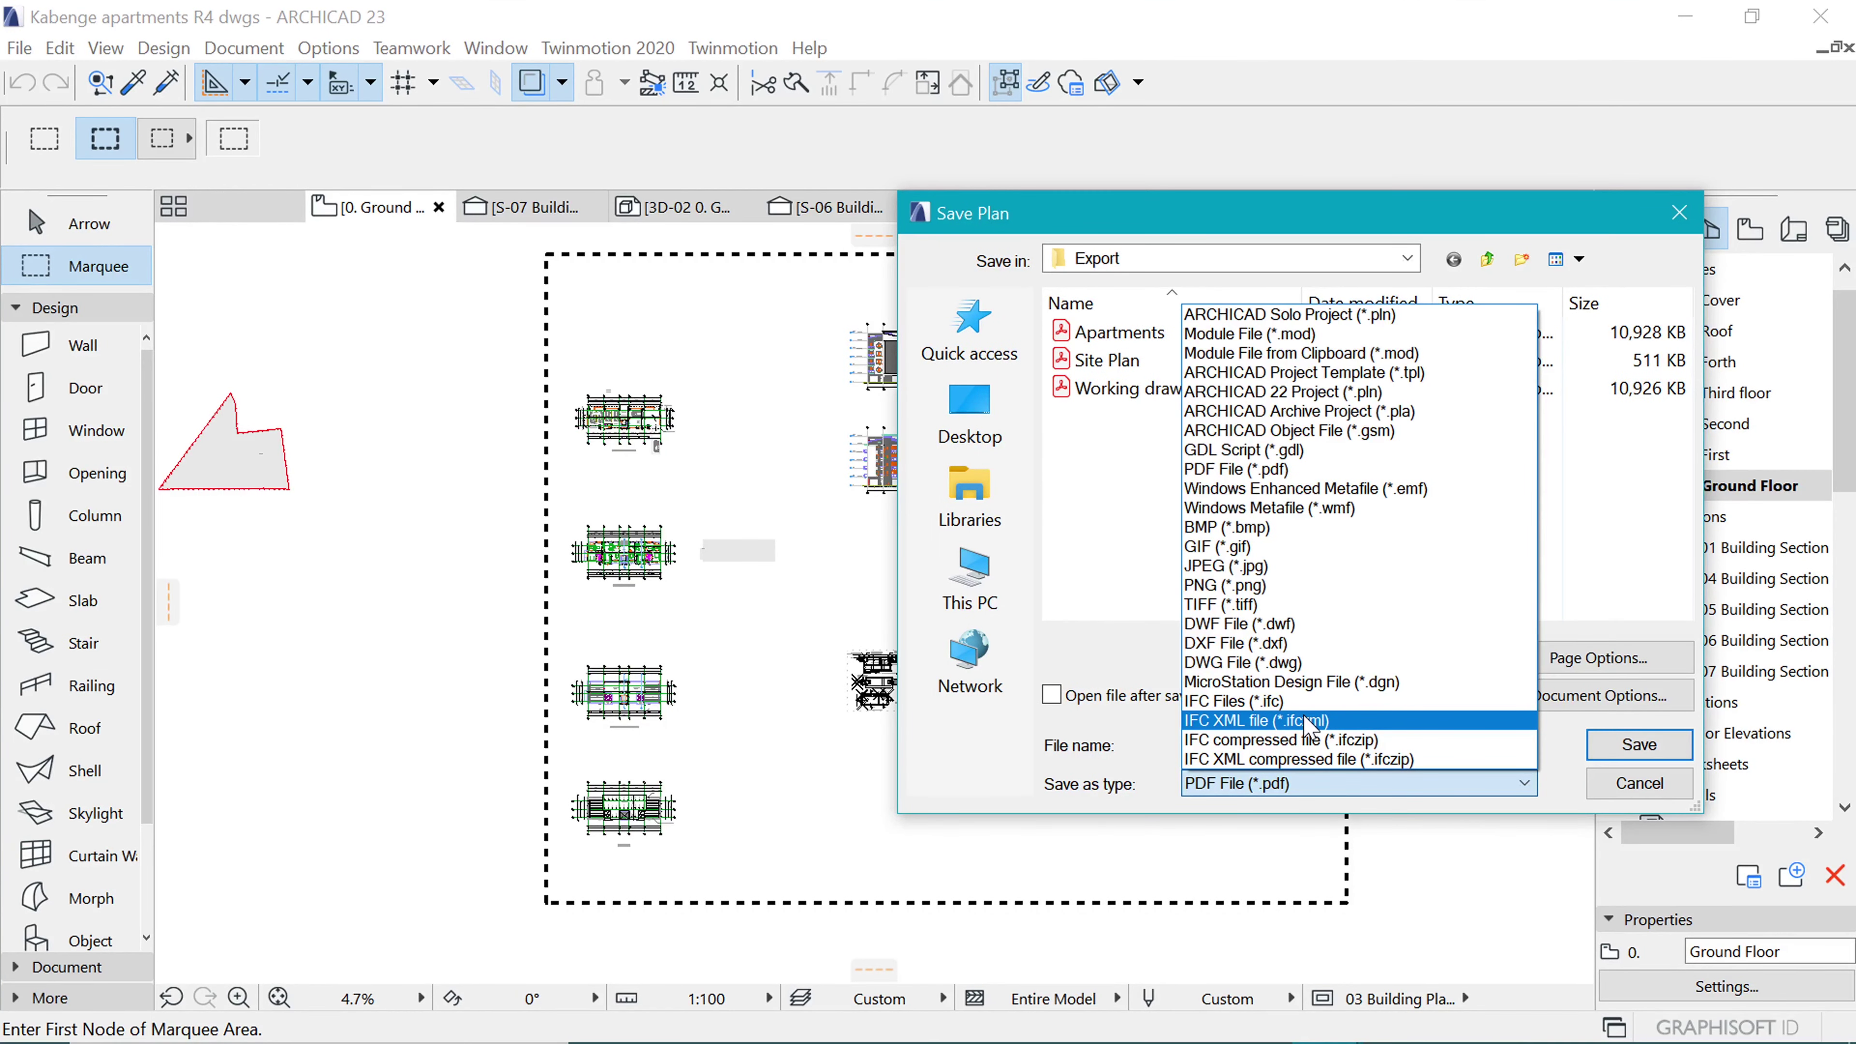
key("Up")
key("Up")
key("Up")
key("Up")
key("Up")
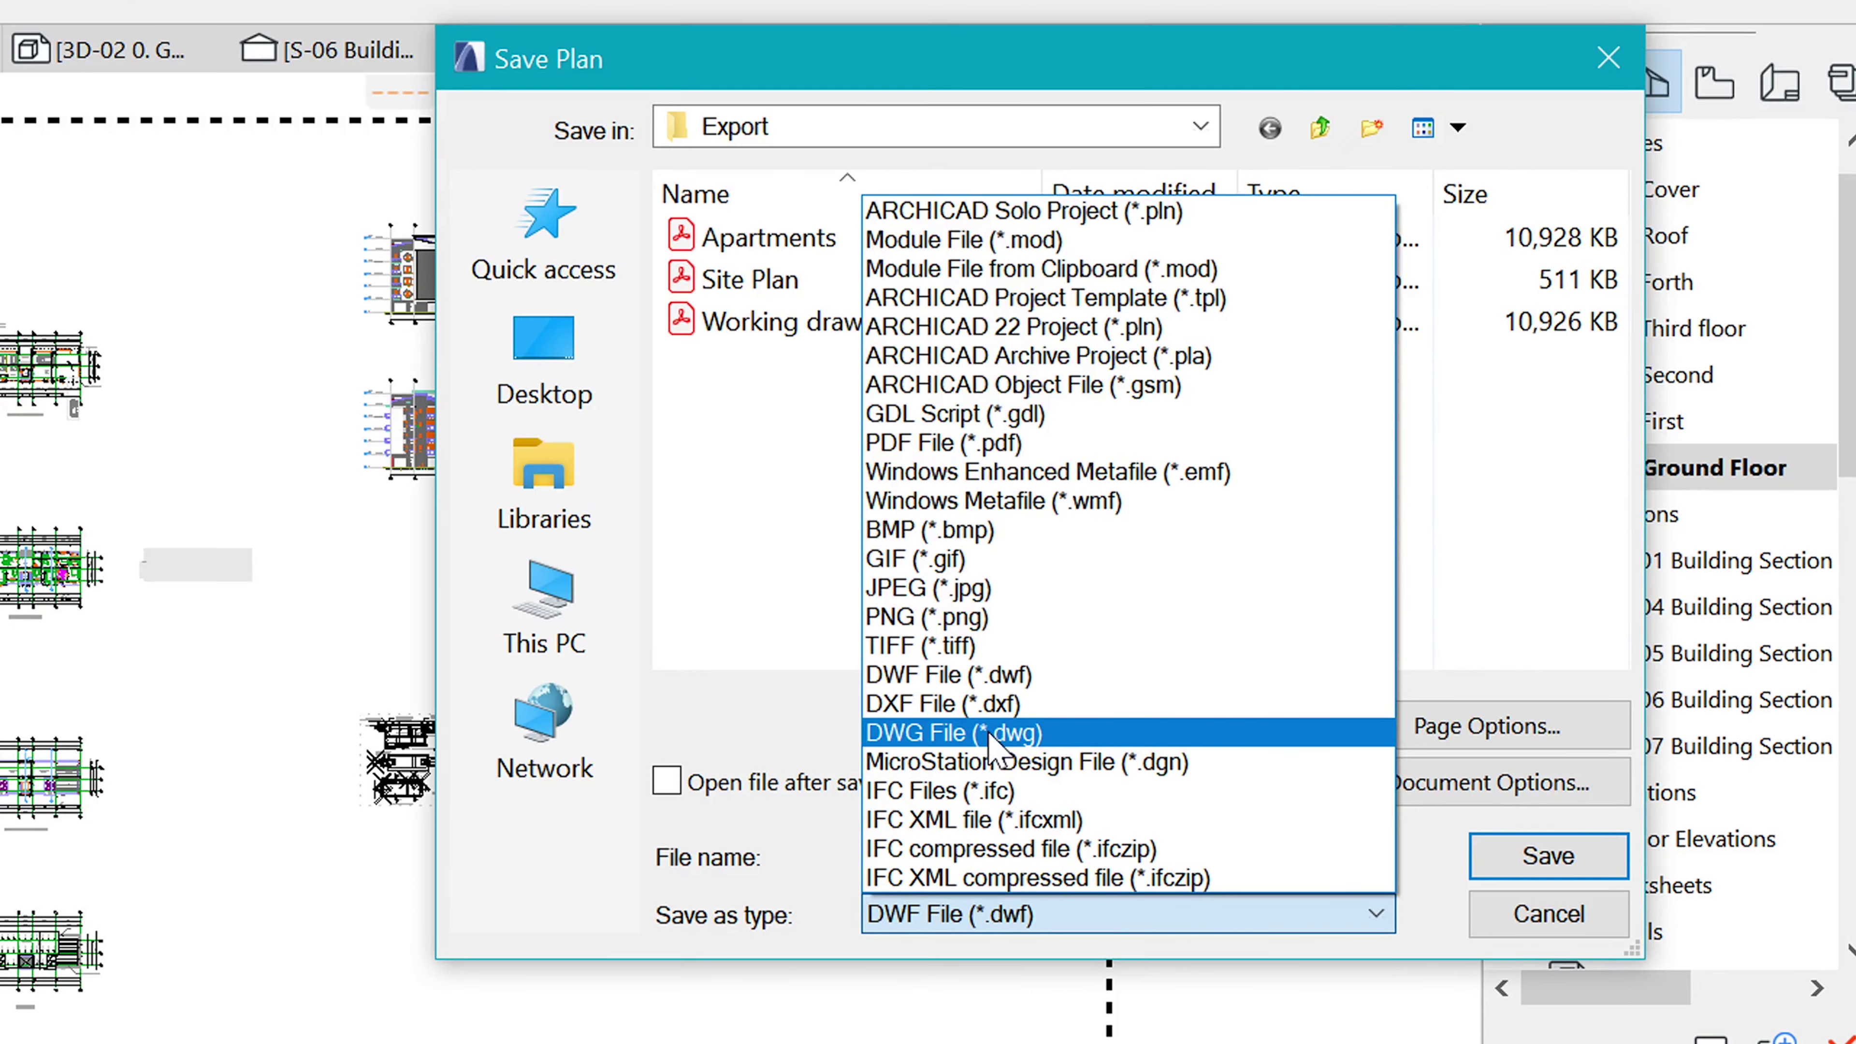
left_click(1053, 707)
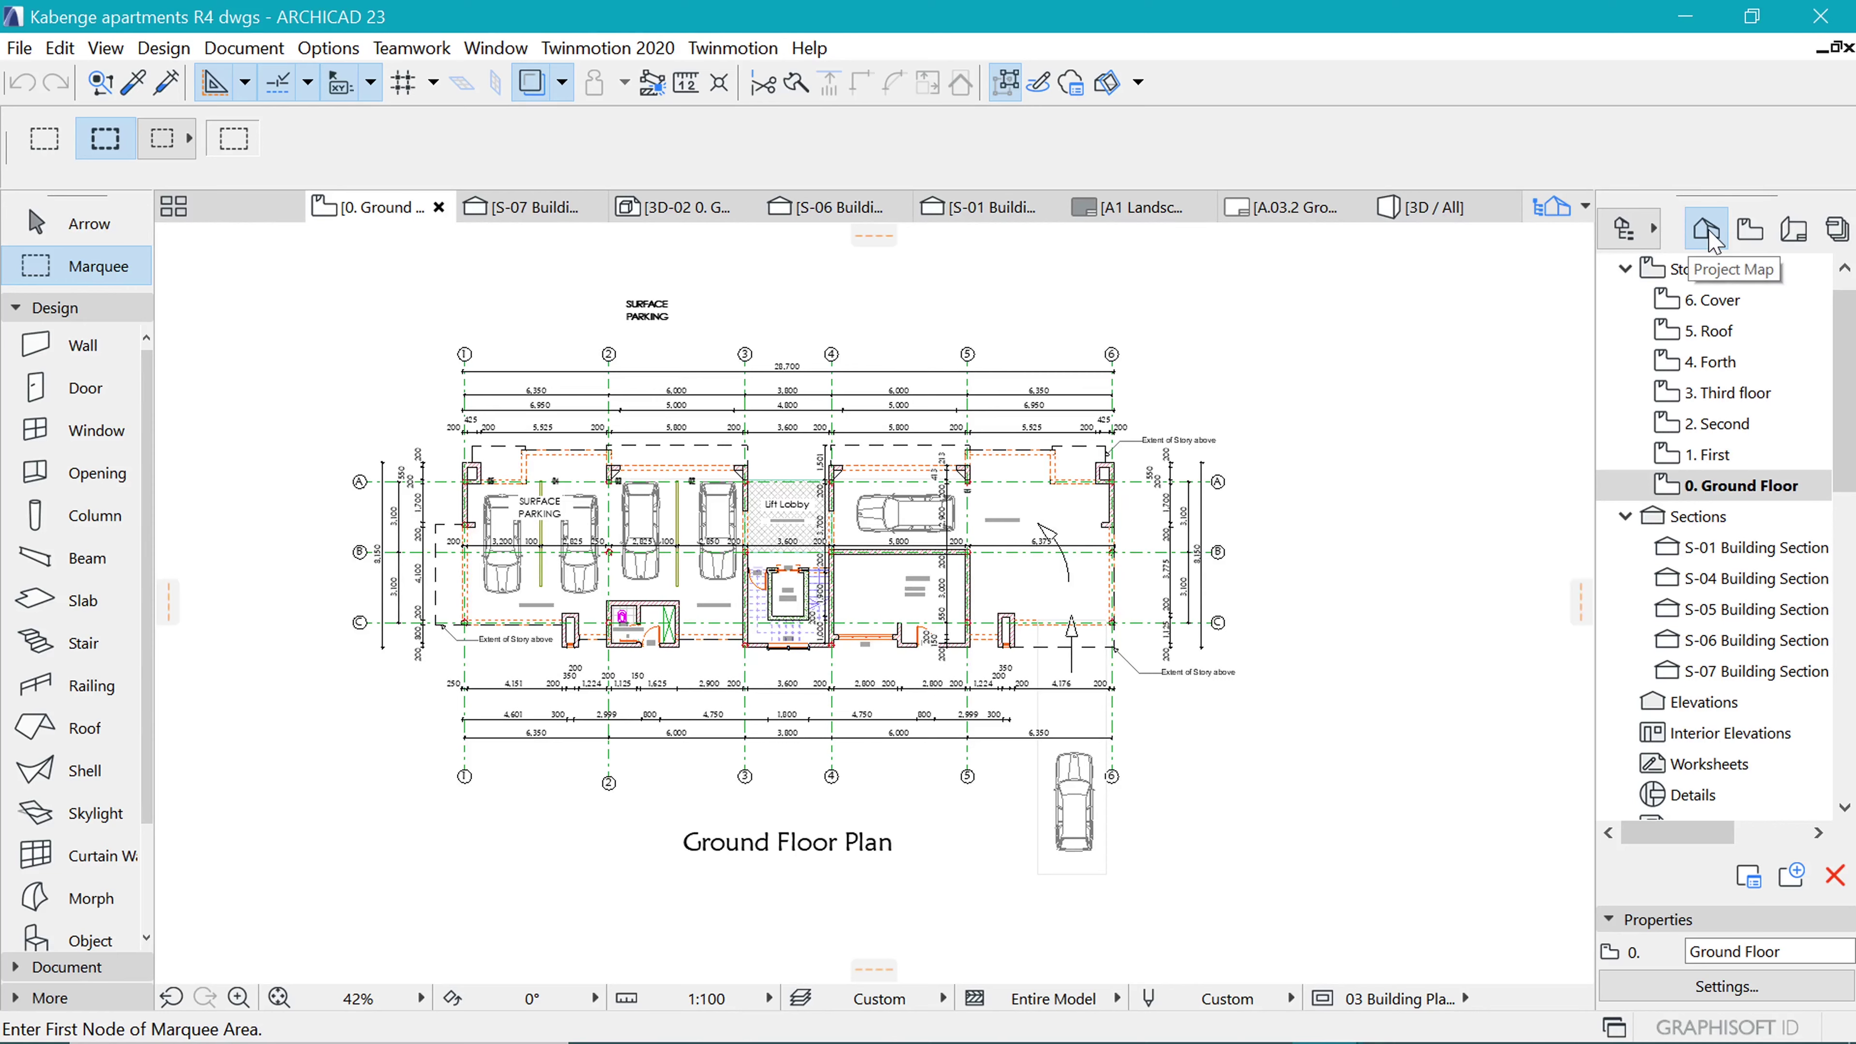
Show the Layout Book in the Navigator and collapse the A.03 Final Drawings subset.
left_click(1799, 241)
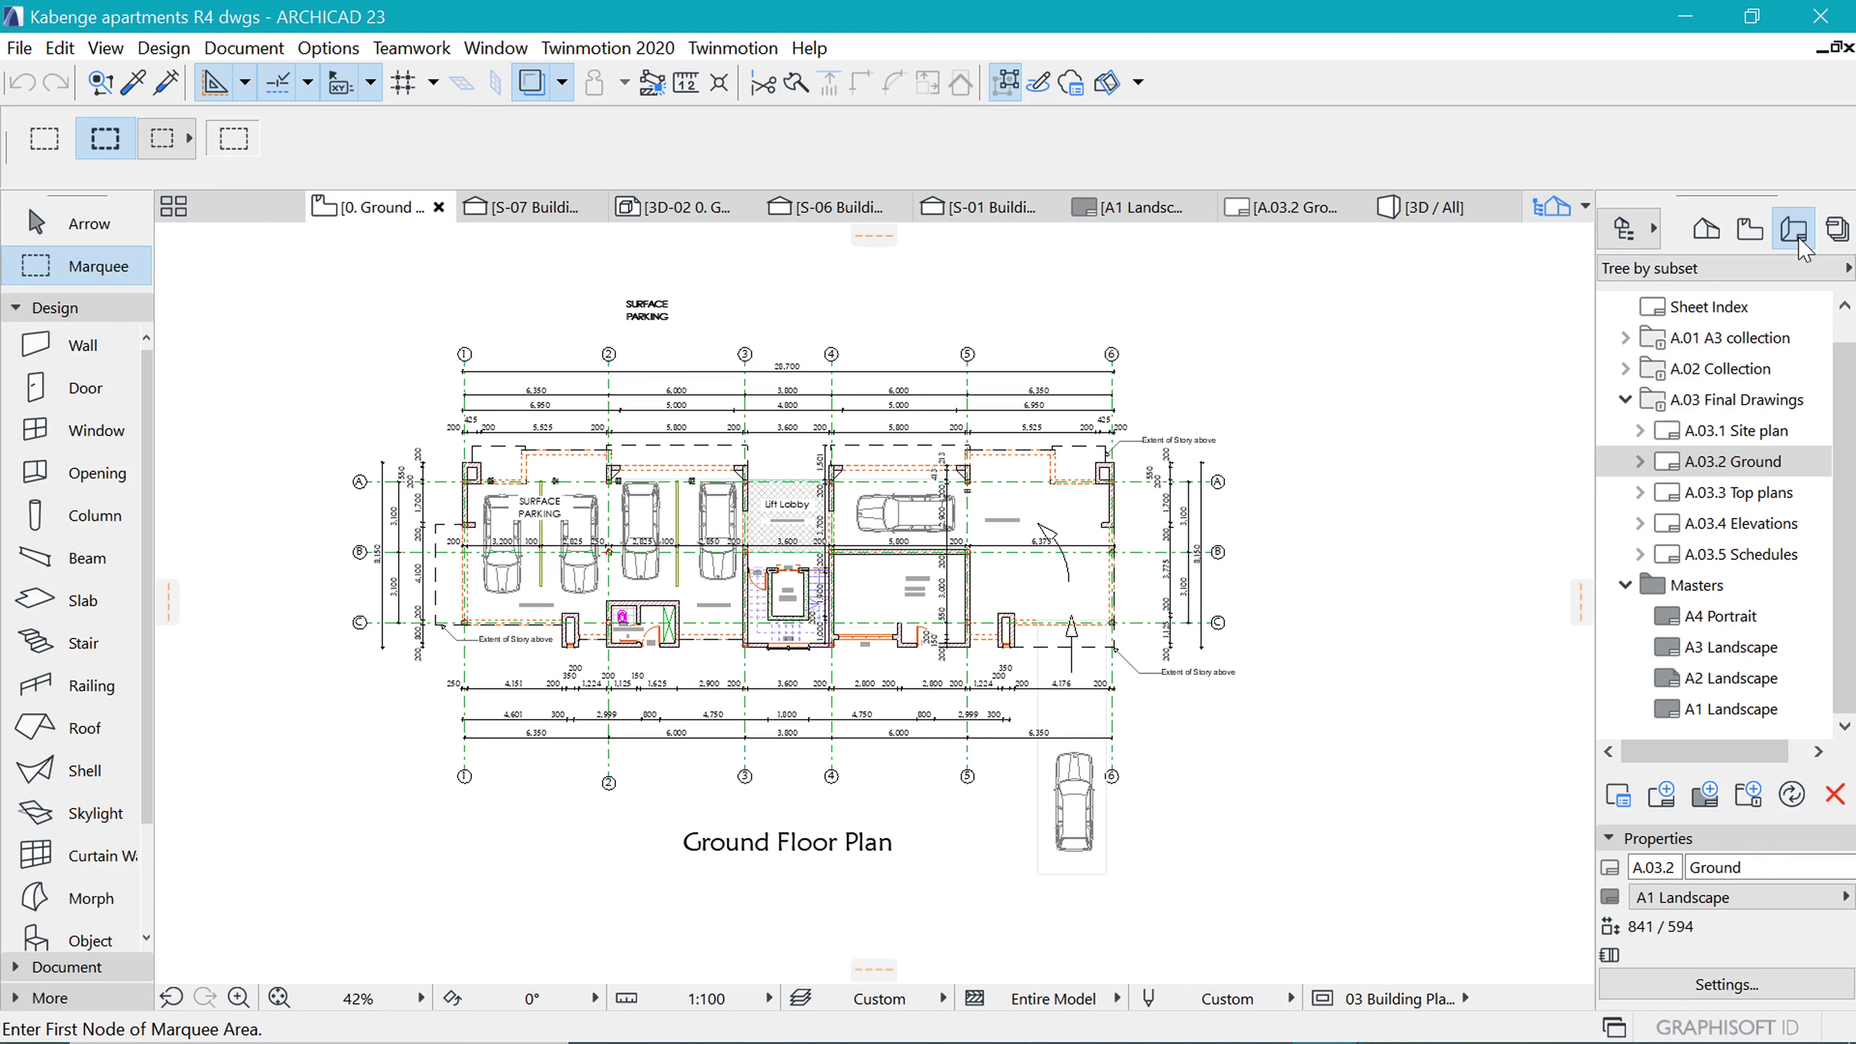
scroll(1761, 564, "up", 1)
scroll(1743, 468, "down", 1)
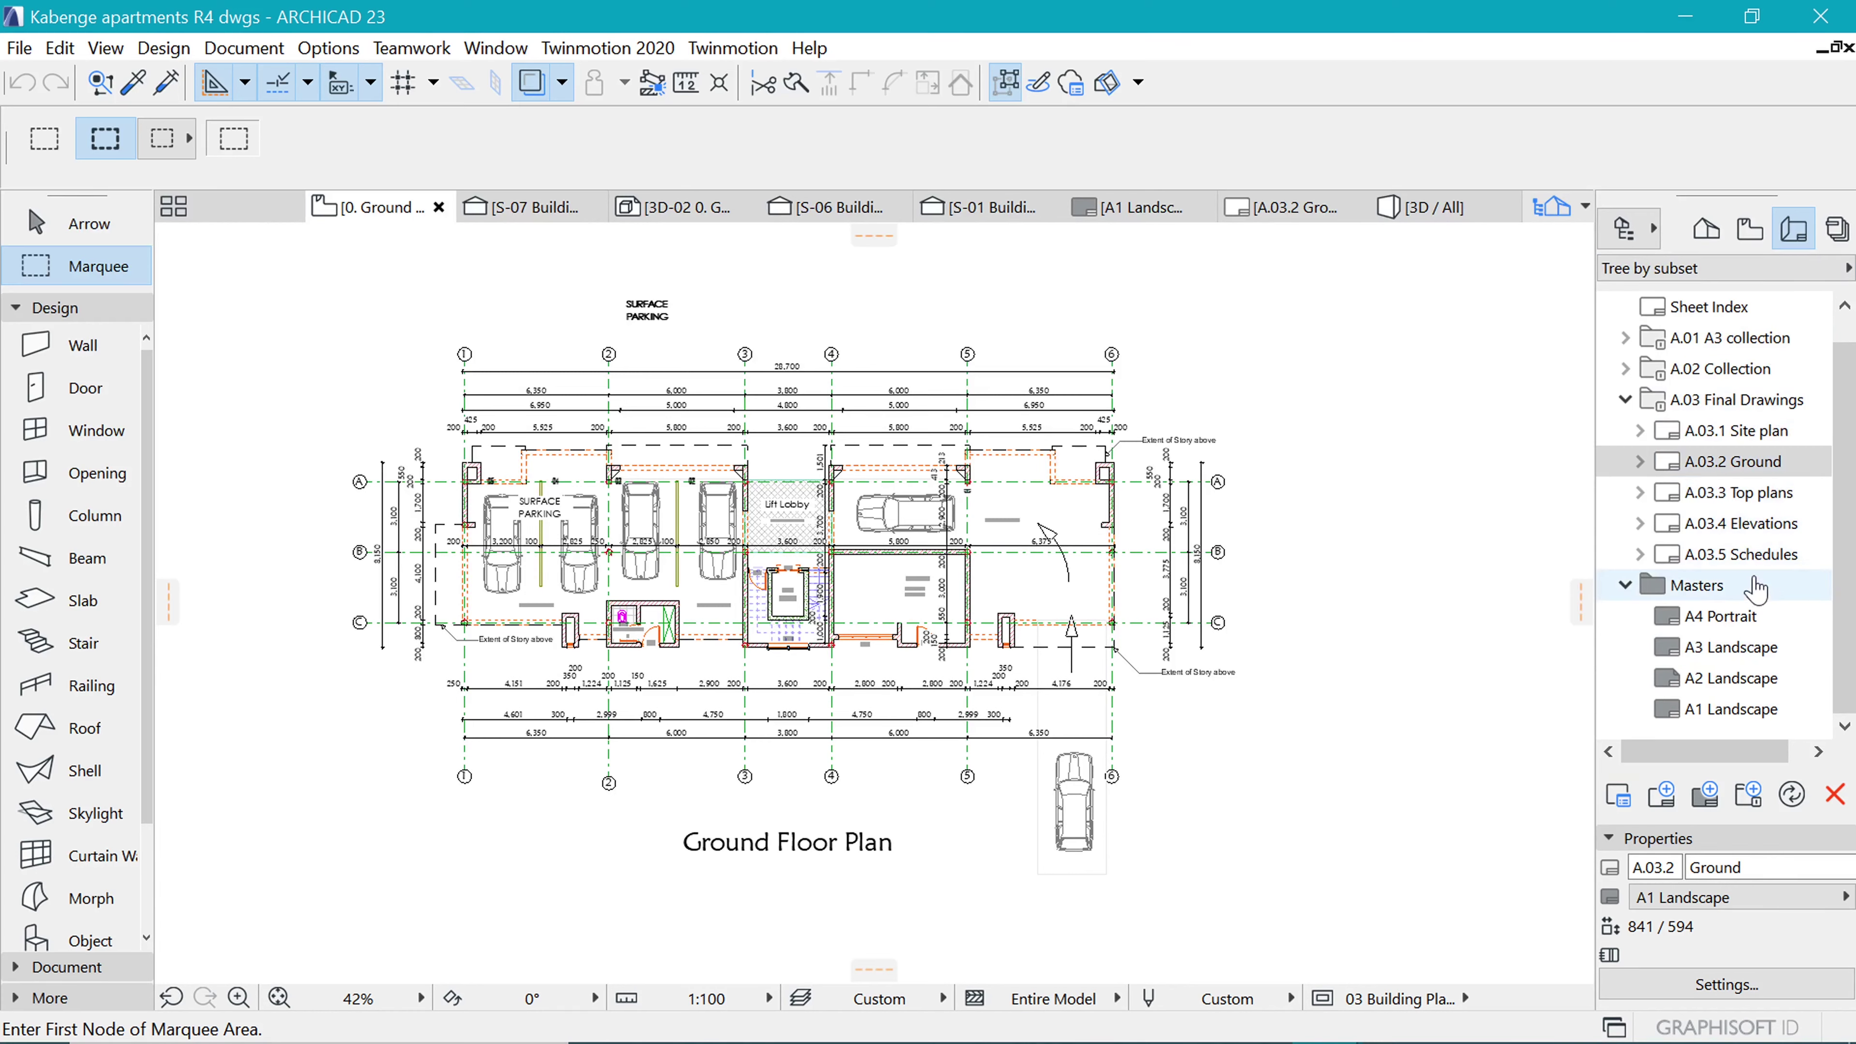
scroll(1710, 629, "up", 1)
left_click(1634, 431)
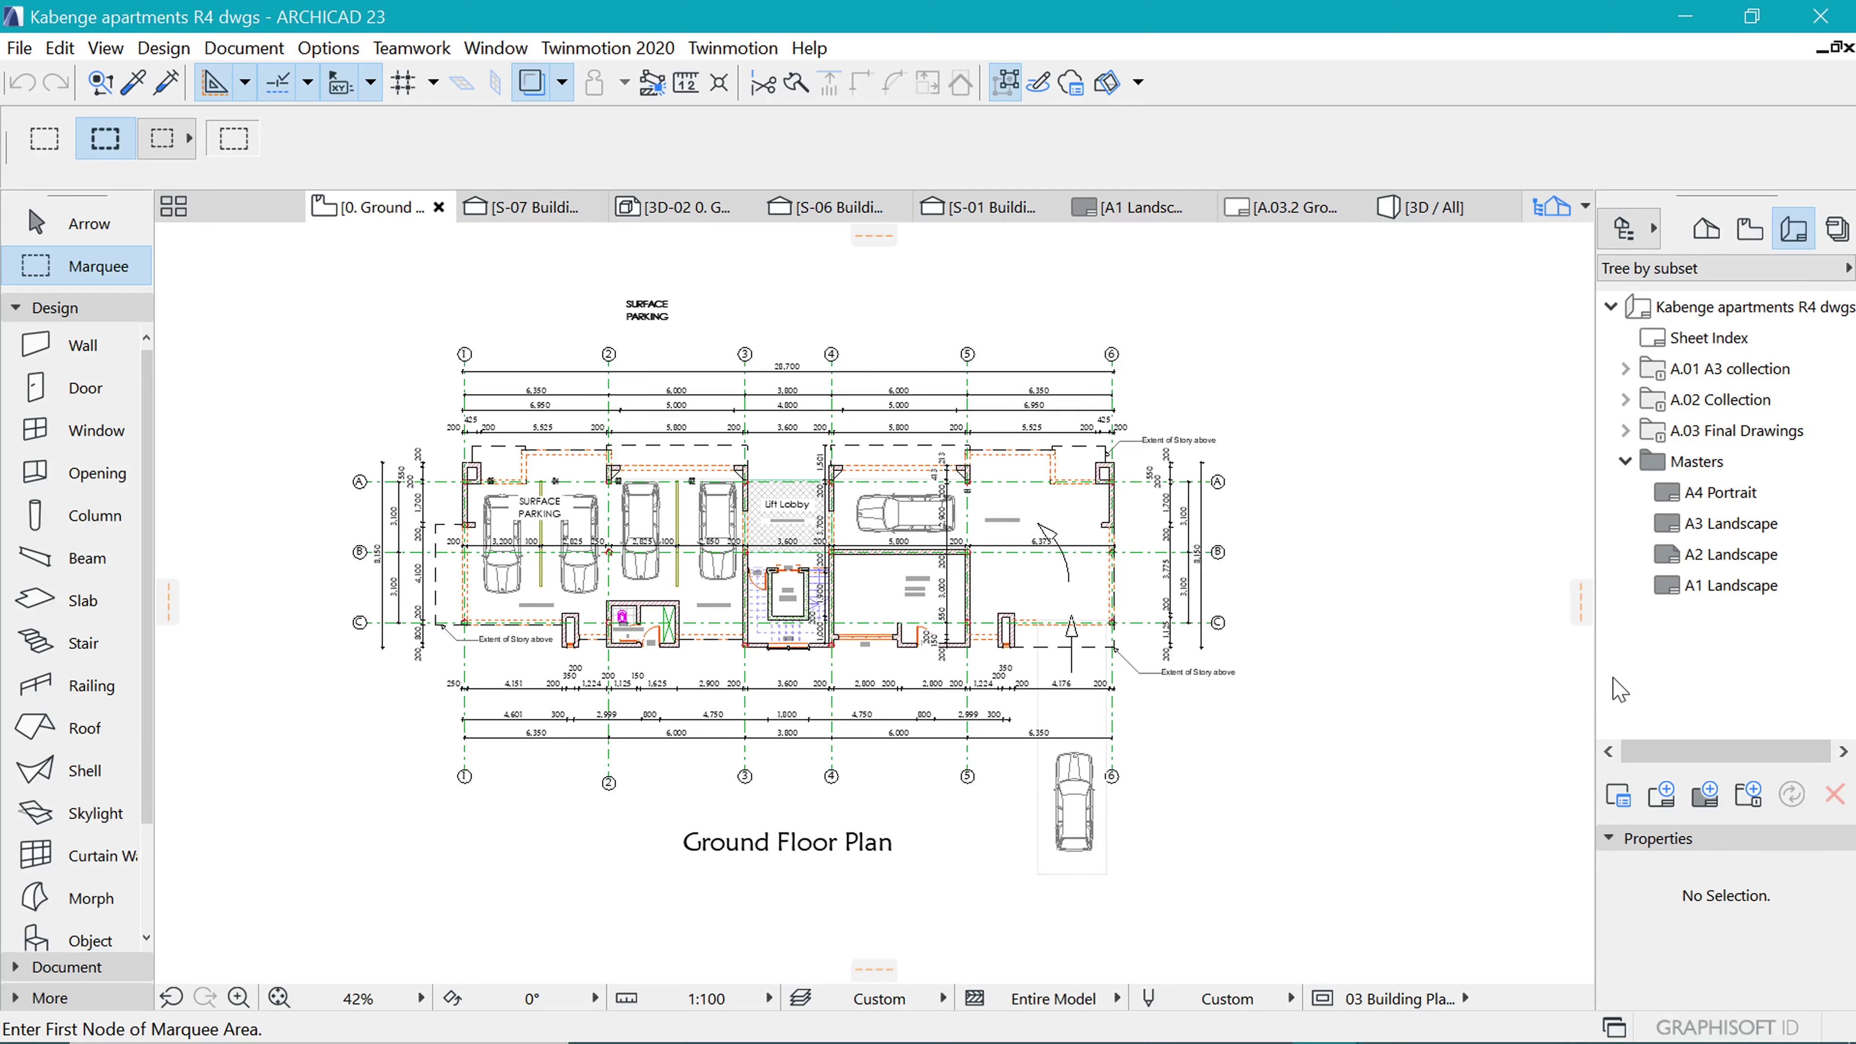
Create a new layout named 'Plans' based on the A1 Landscape master layout.
left_click(1663, 795)
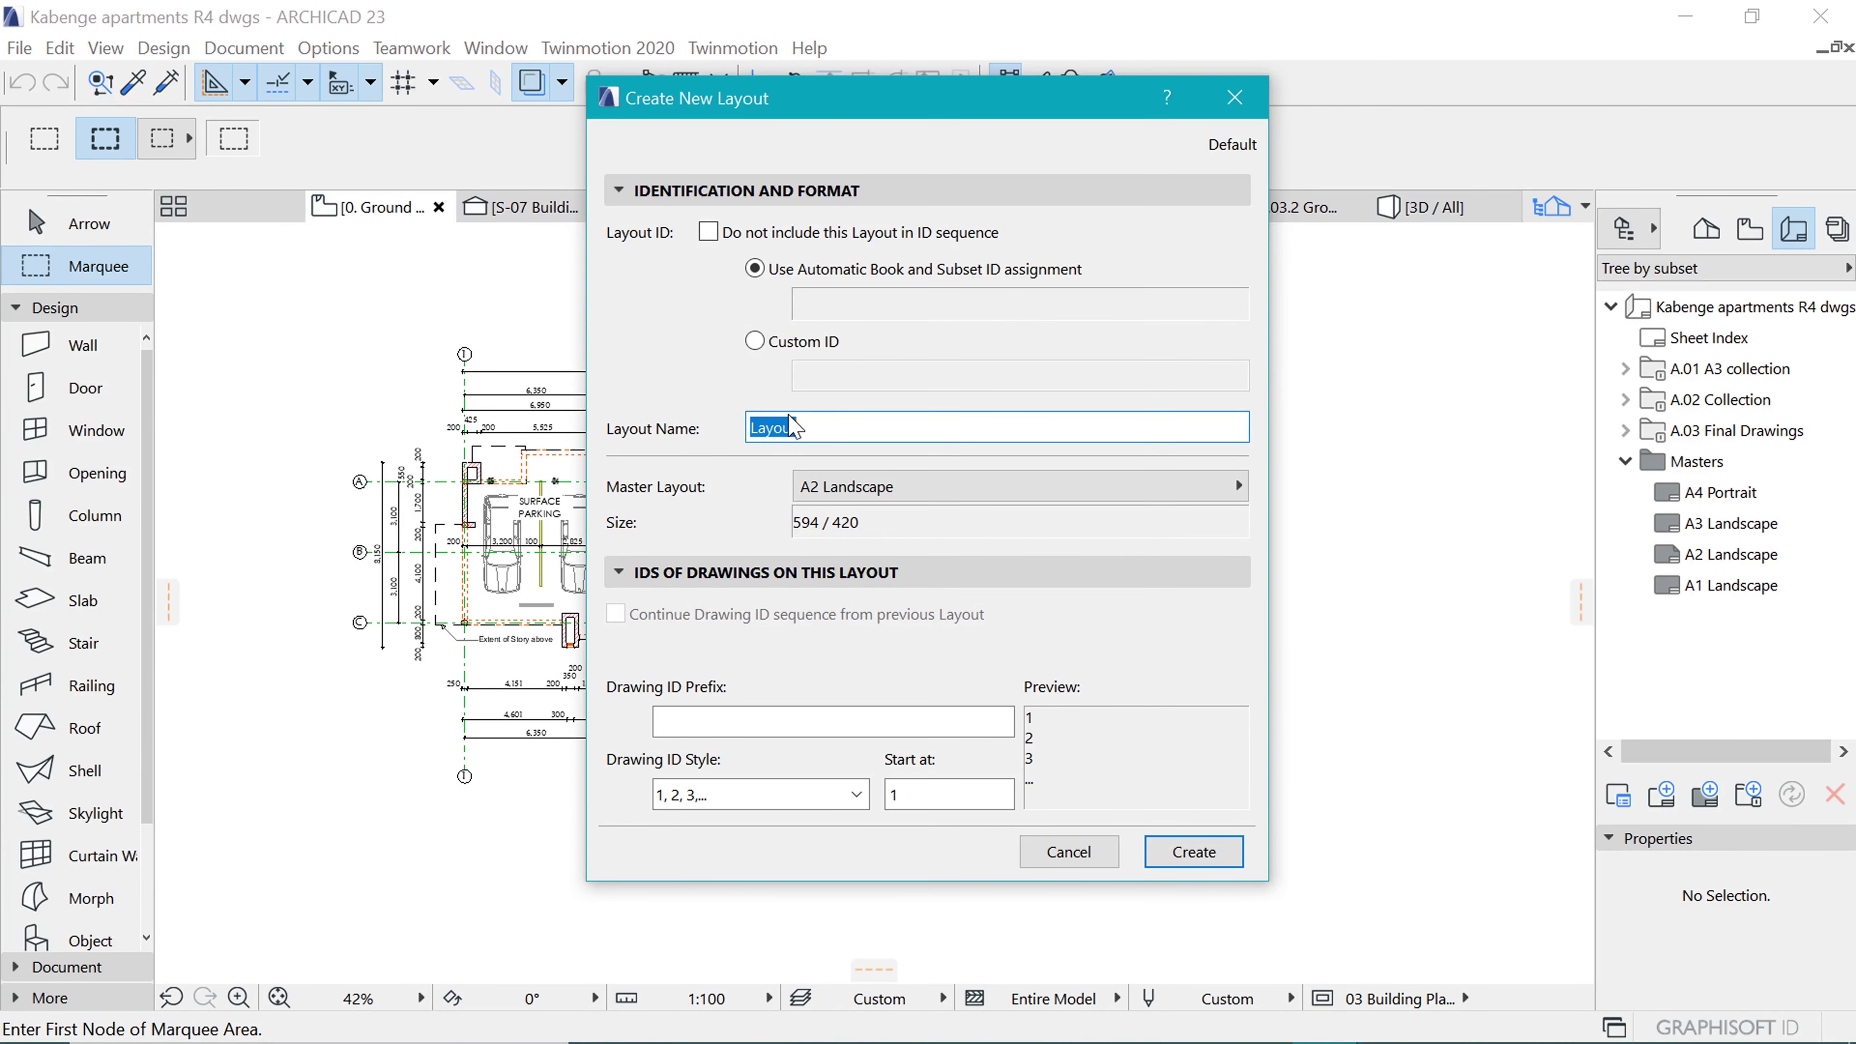
type("Plans")
left_click(978, 498)
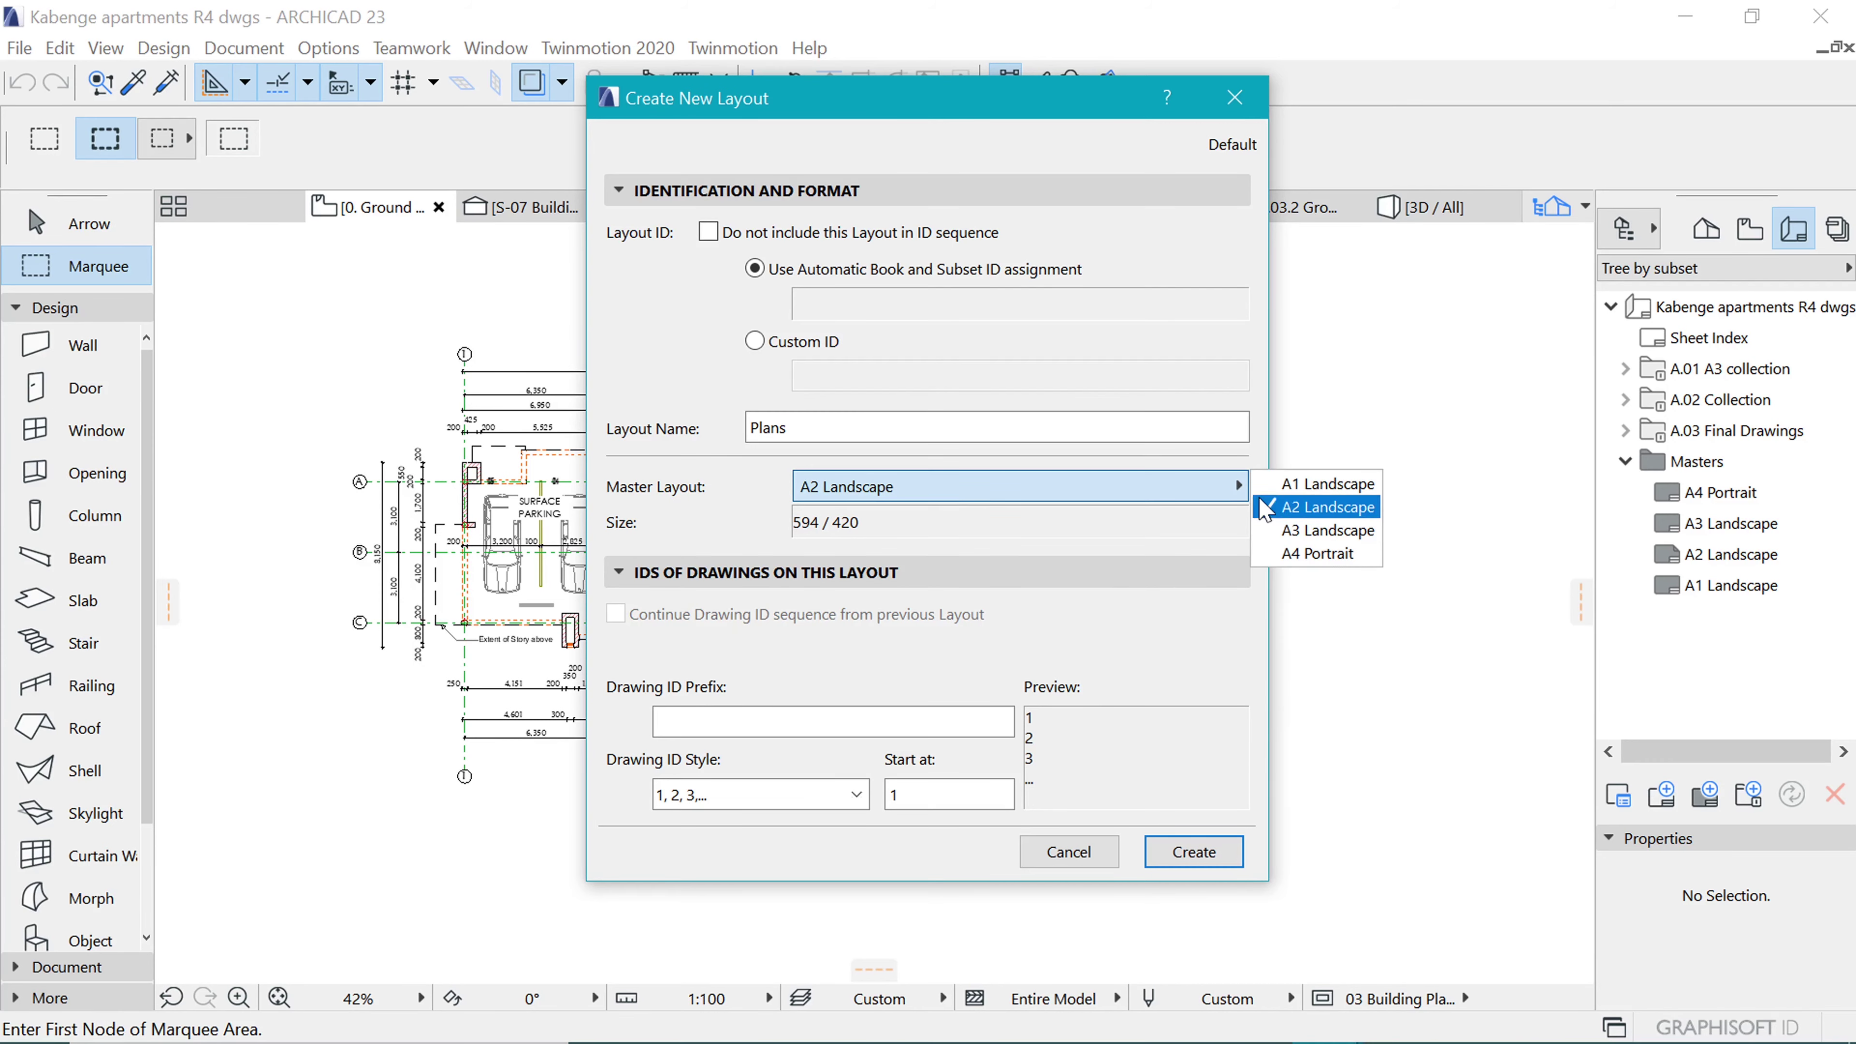
left_click(1316, 484)
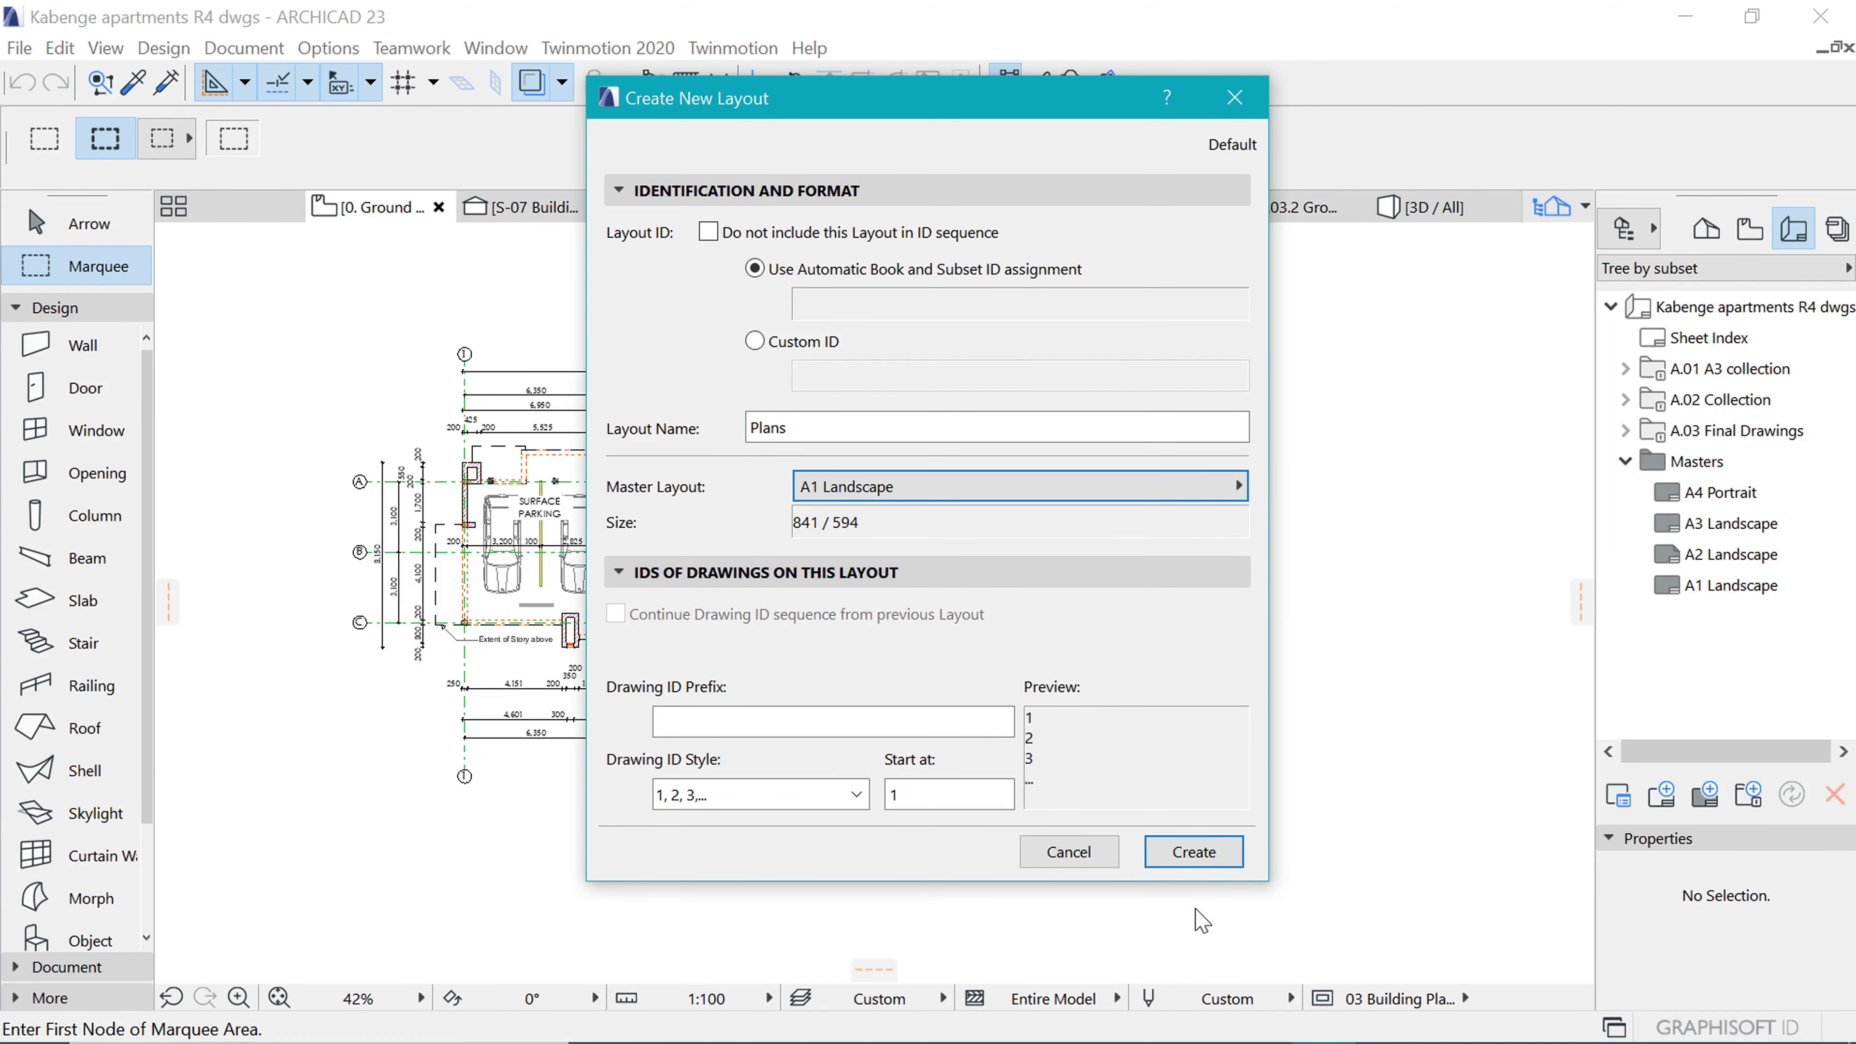
left_click(1197, 863)
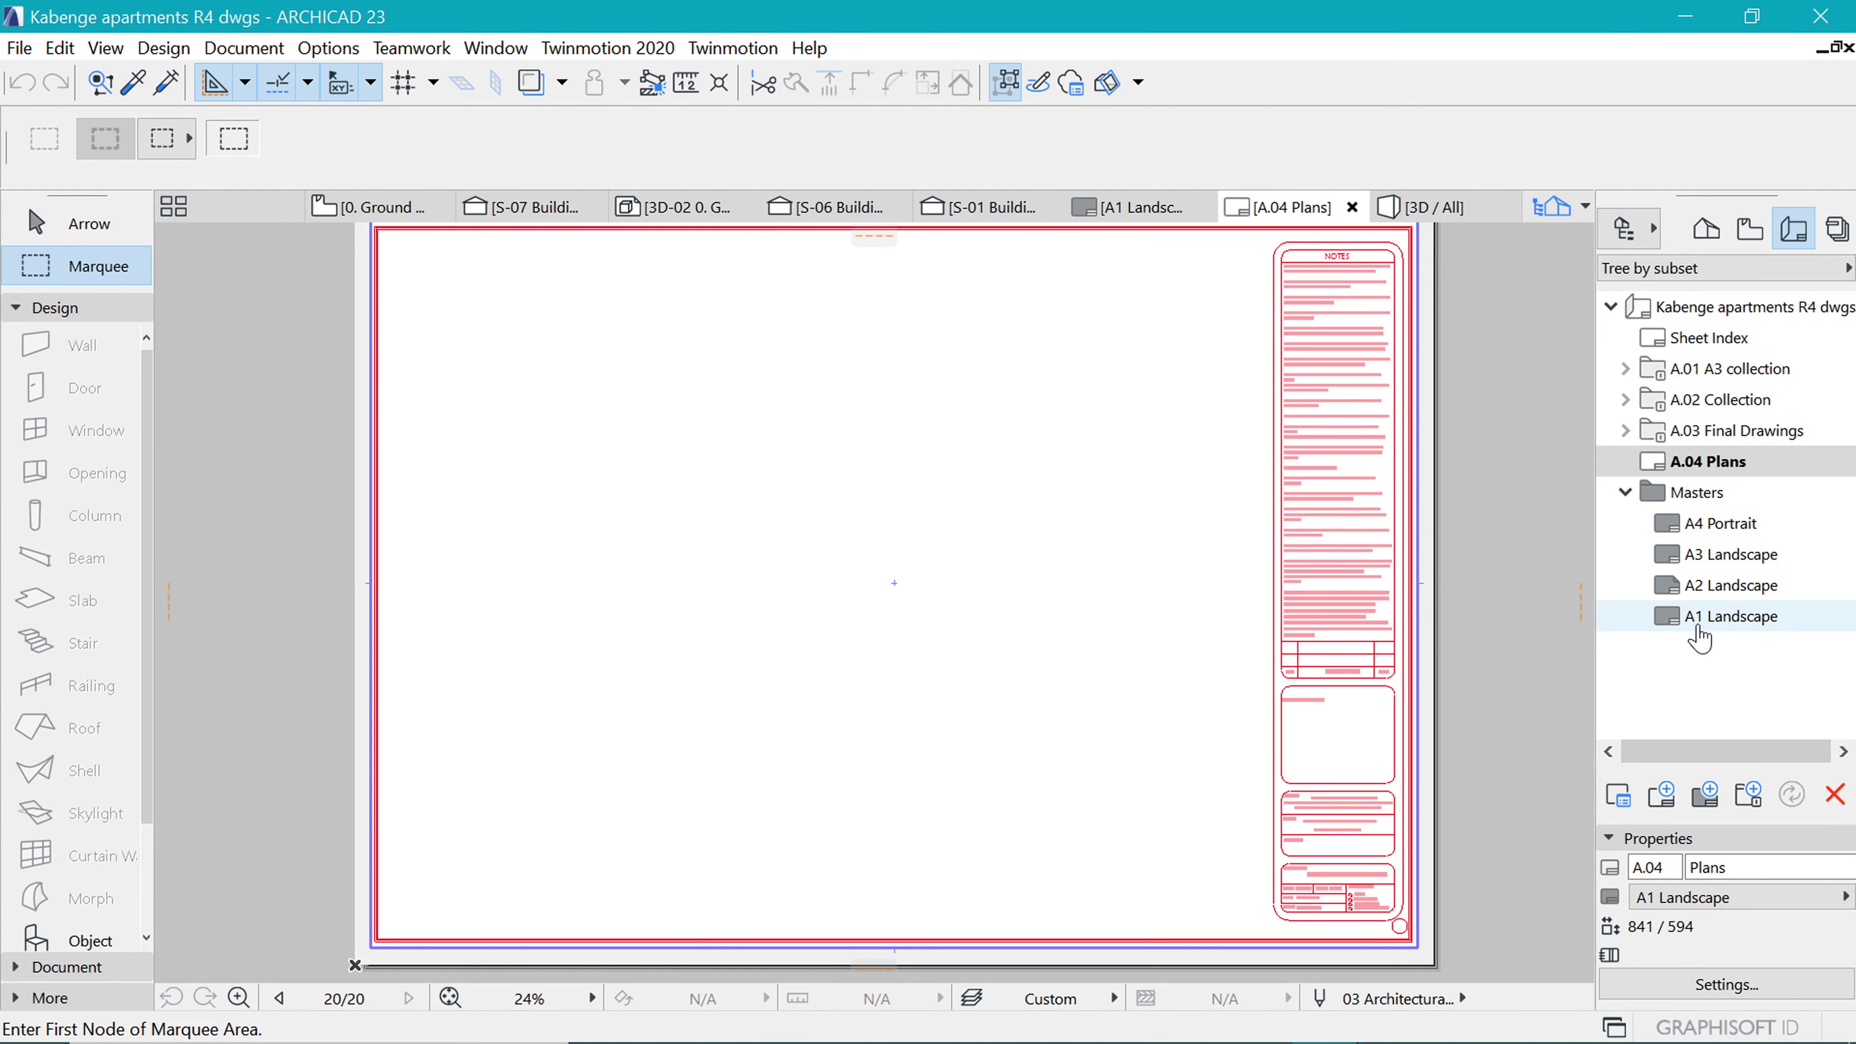
Delete all elements from the A1 Landscape master, then view the A.04 Plans layout.
double_click(1738, 627)
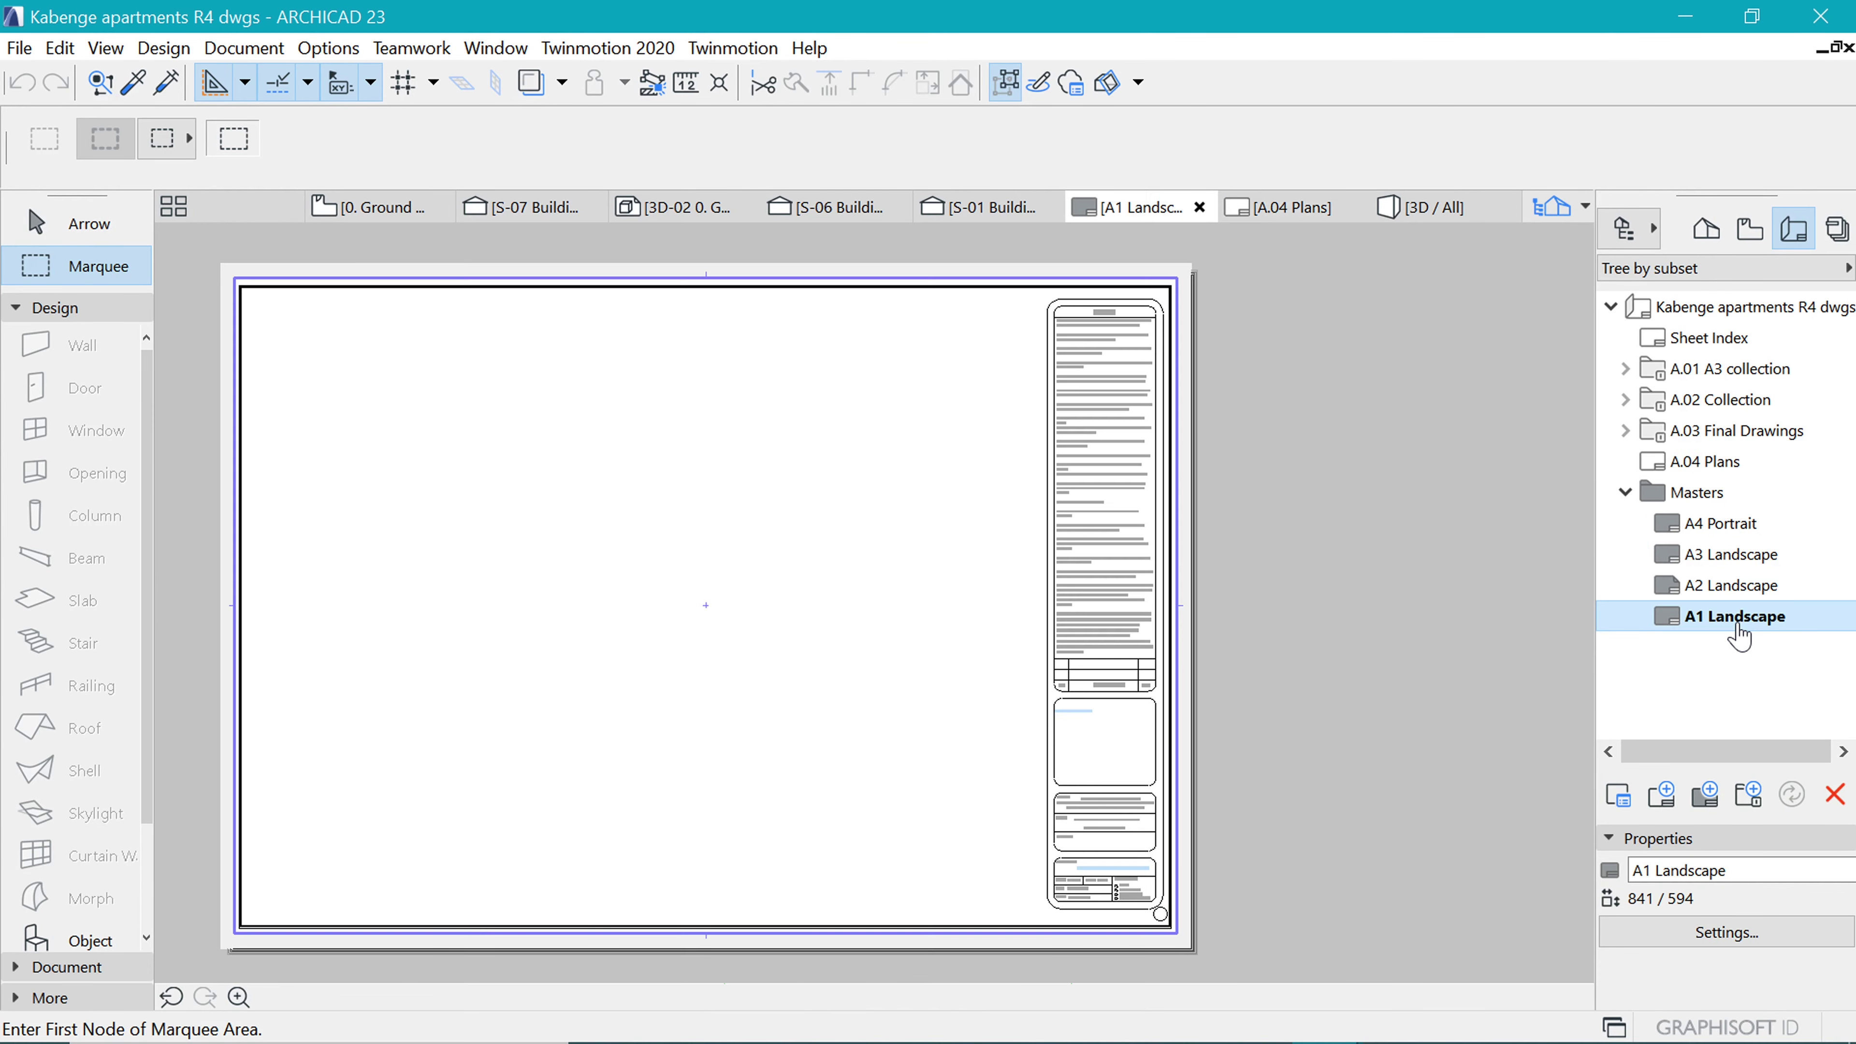
key("Escape")
left_click(232, 284)
left_click(1177, 950)
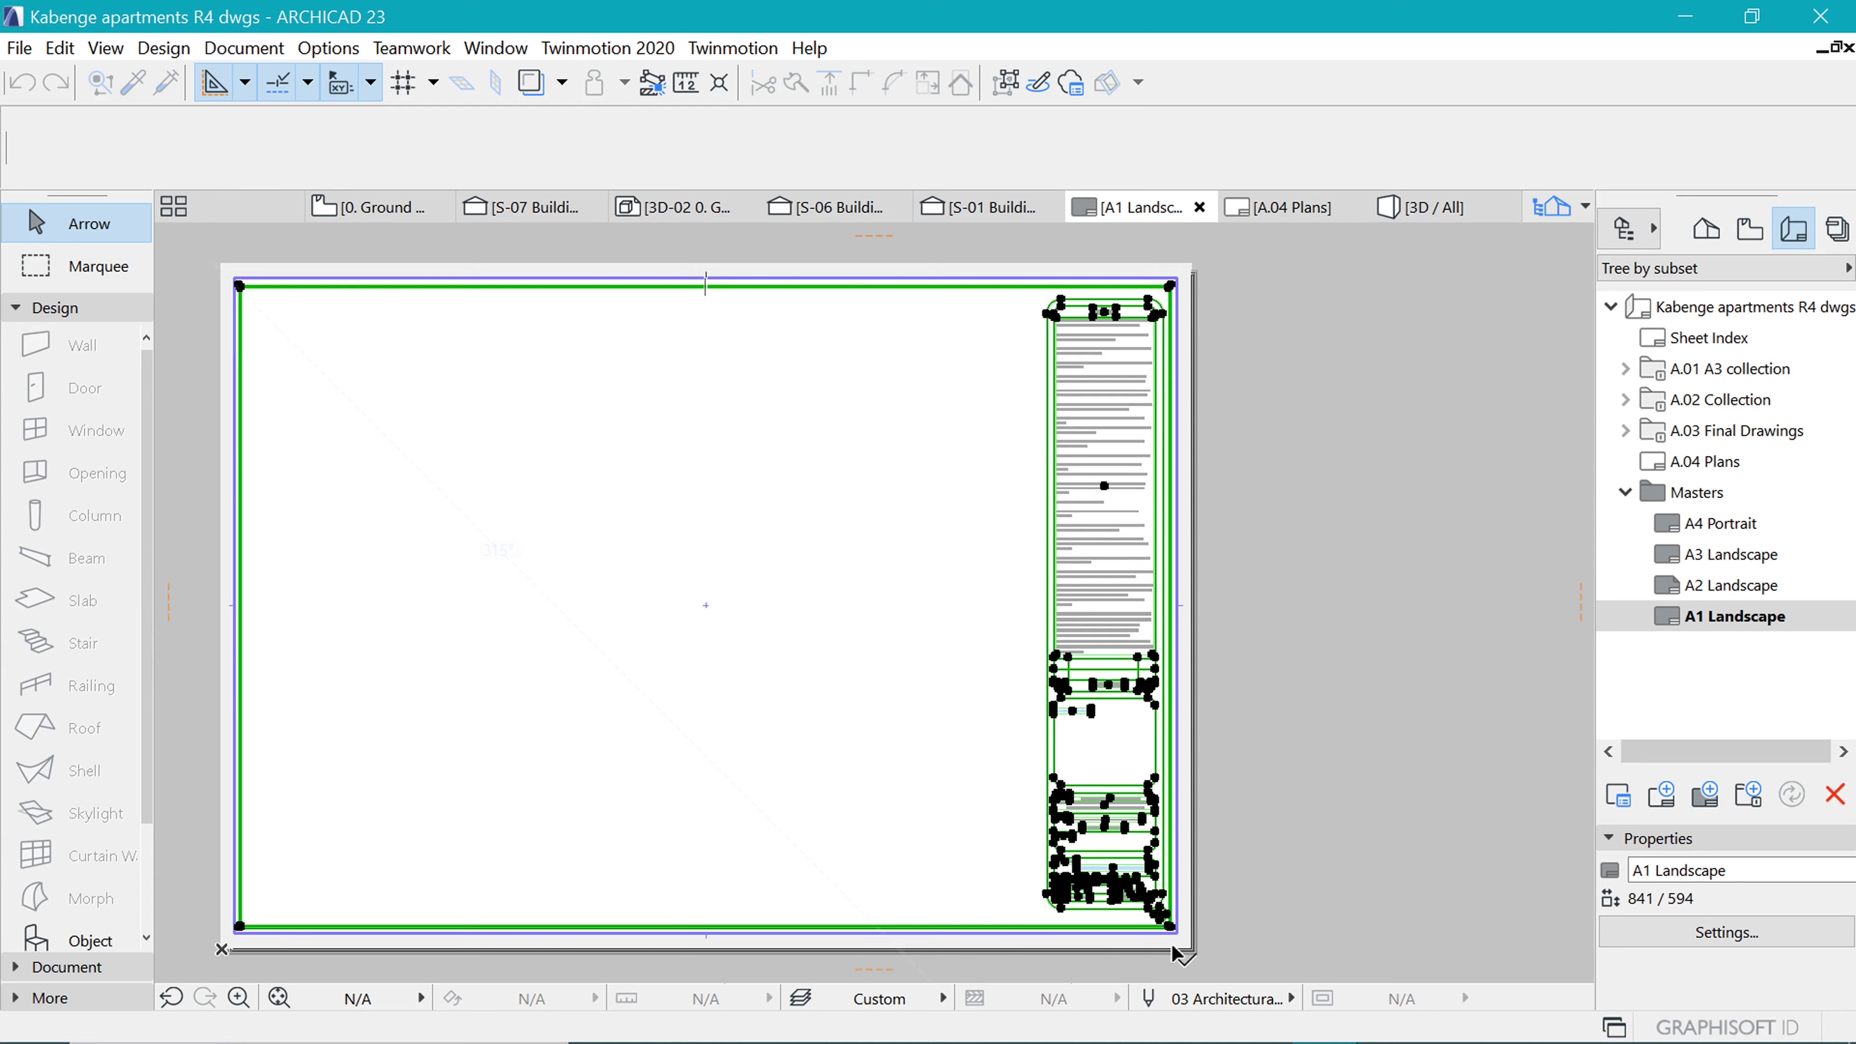
key("Delete")
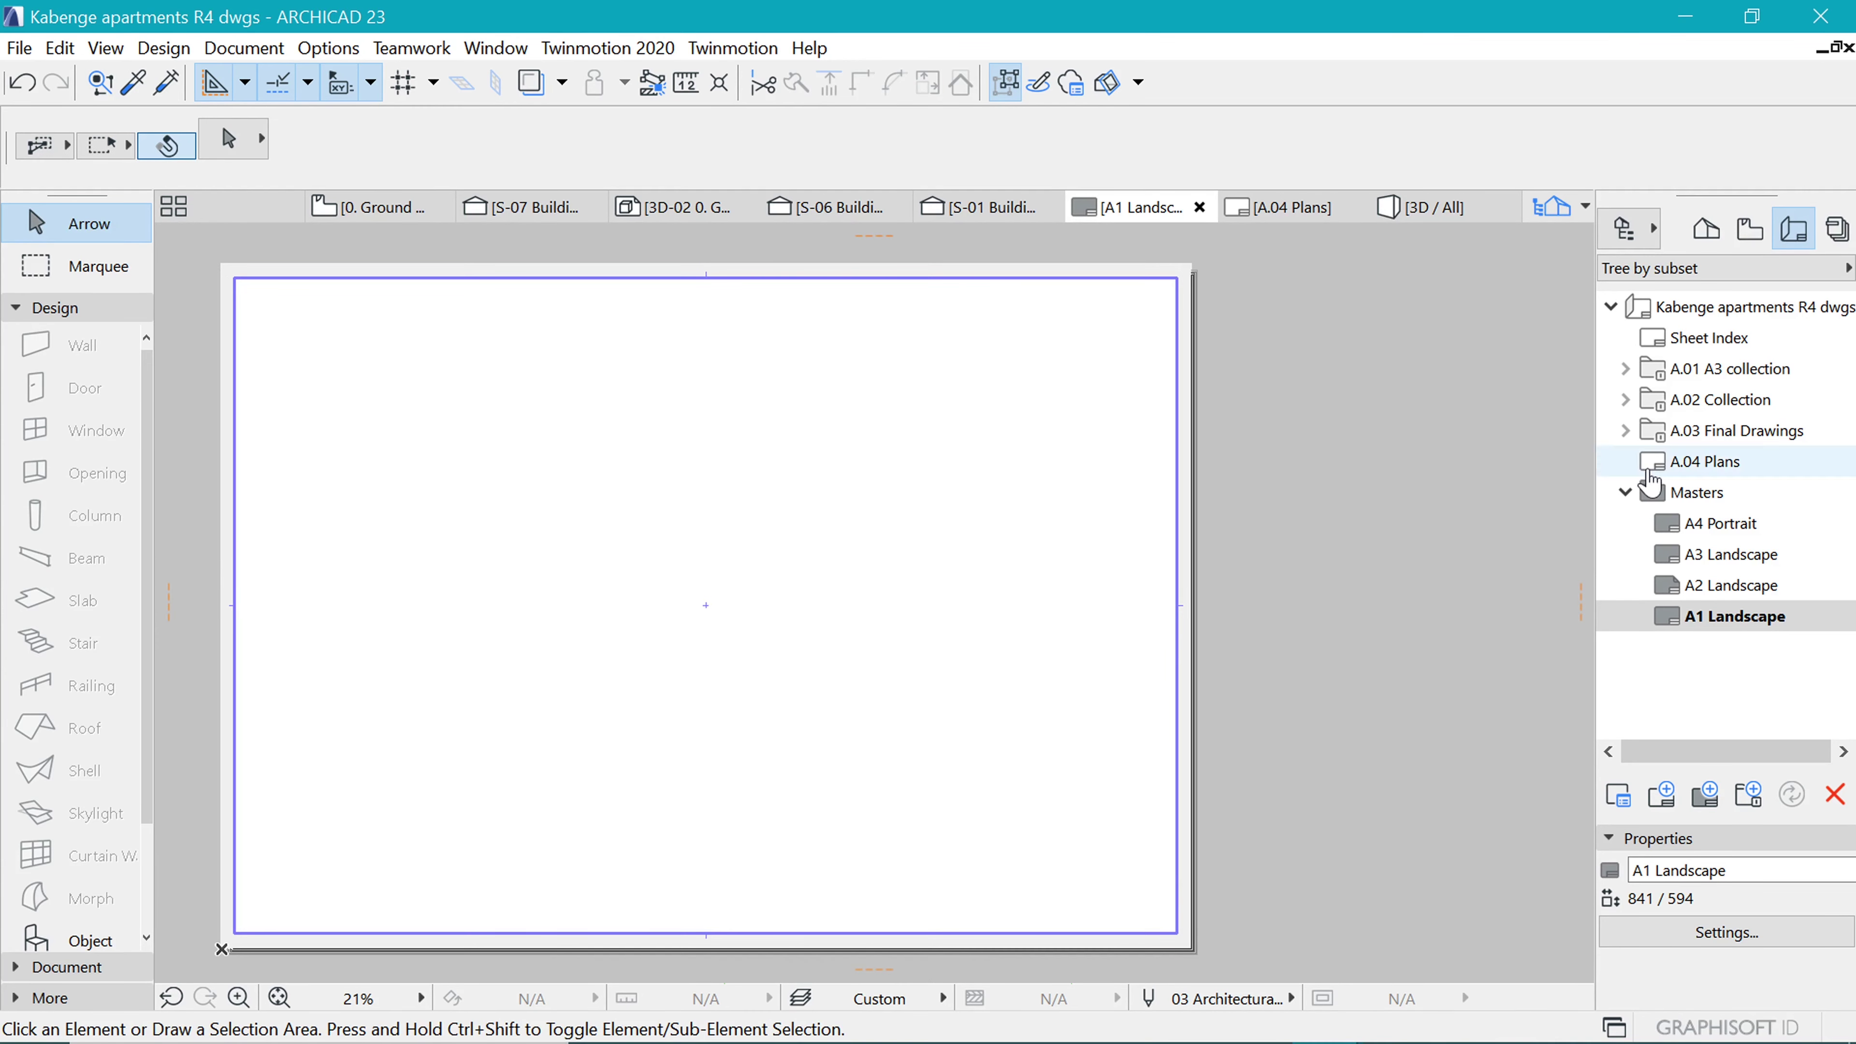
double_click(1706, 468)
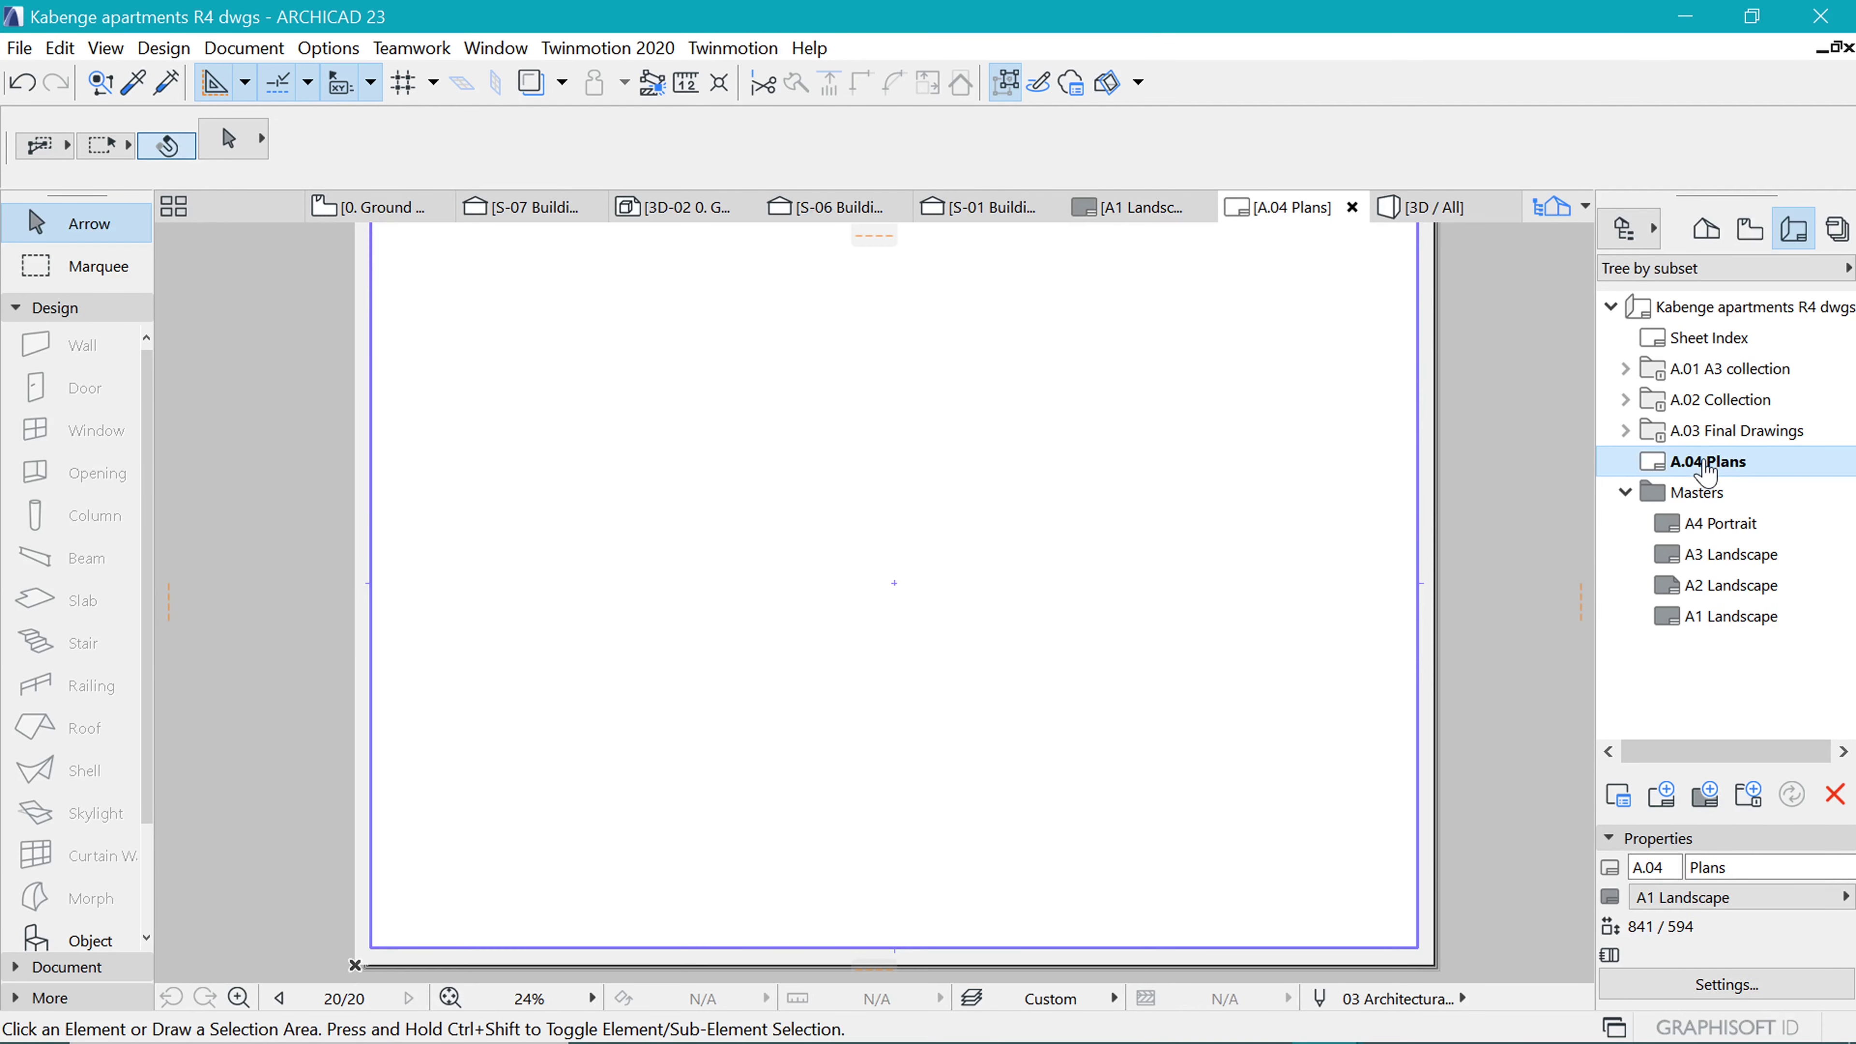
scroll(941, 755, "down", 3)
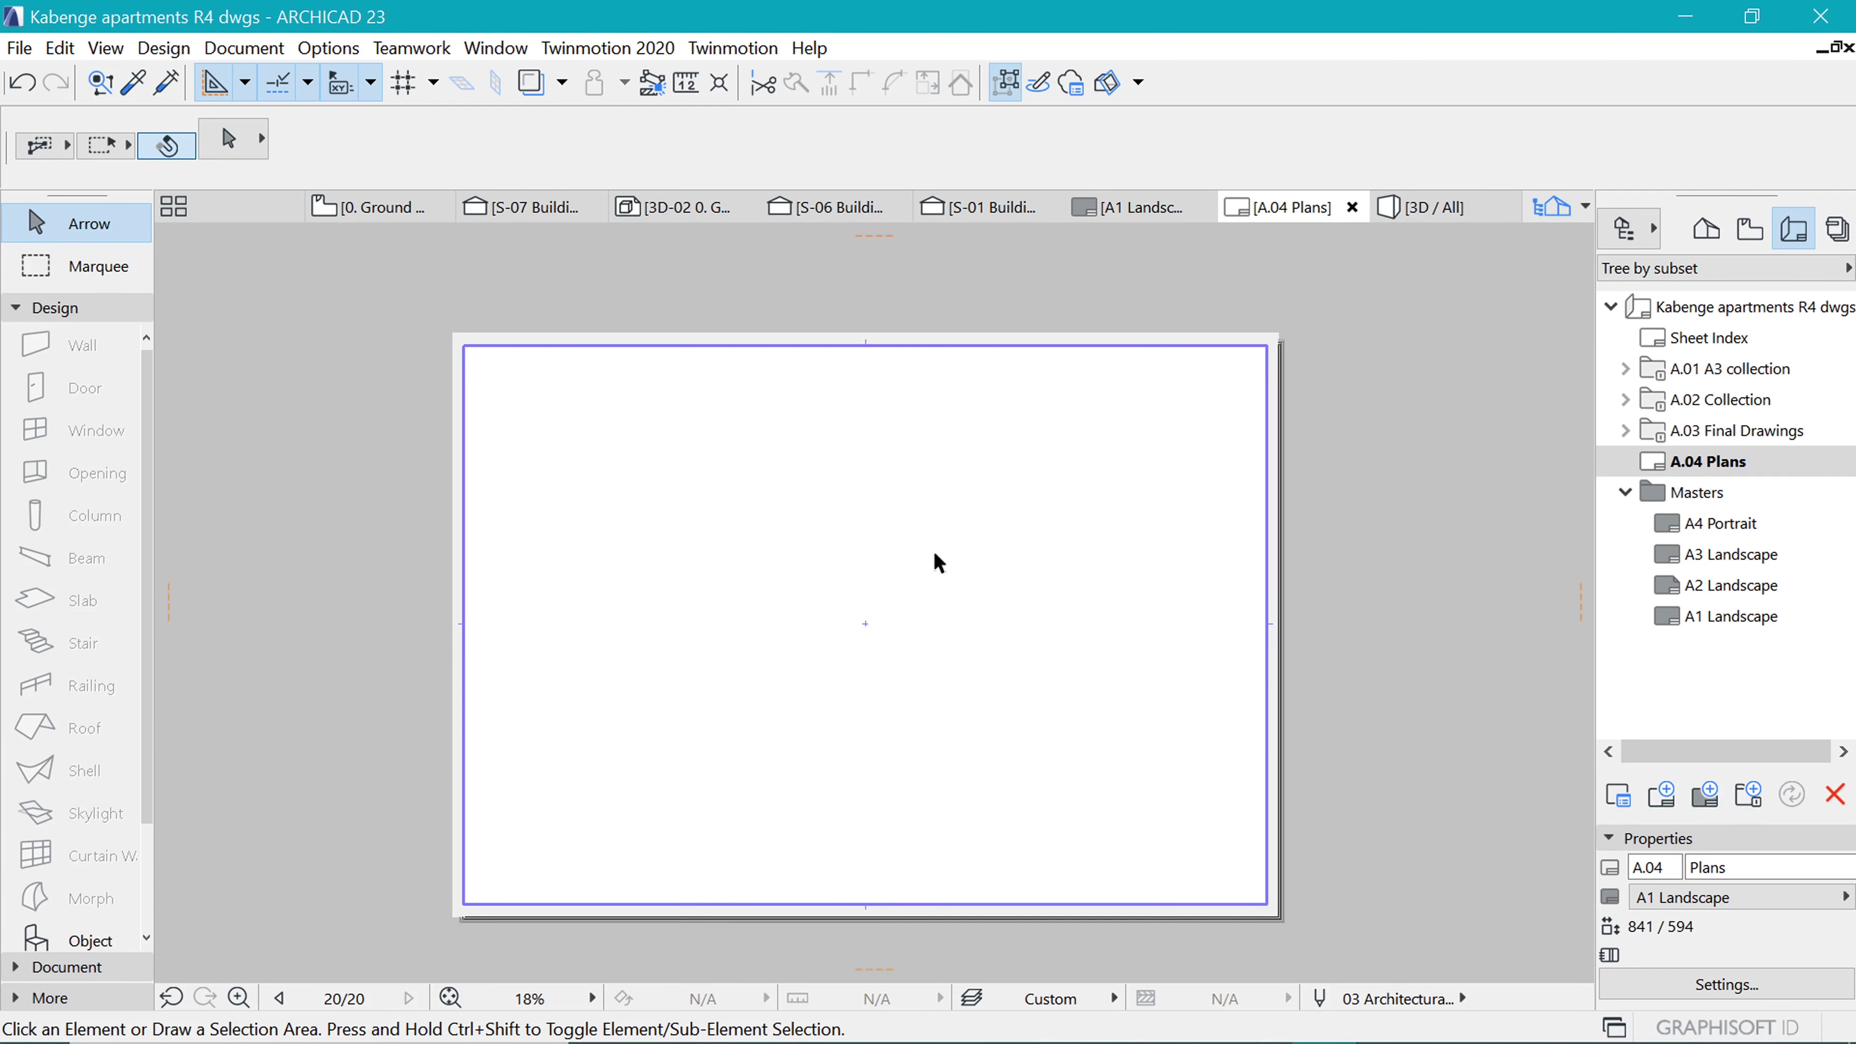
scroll(940, 563, "down", 1)
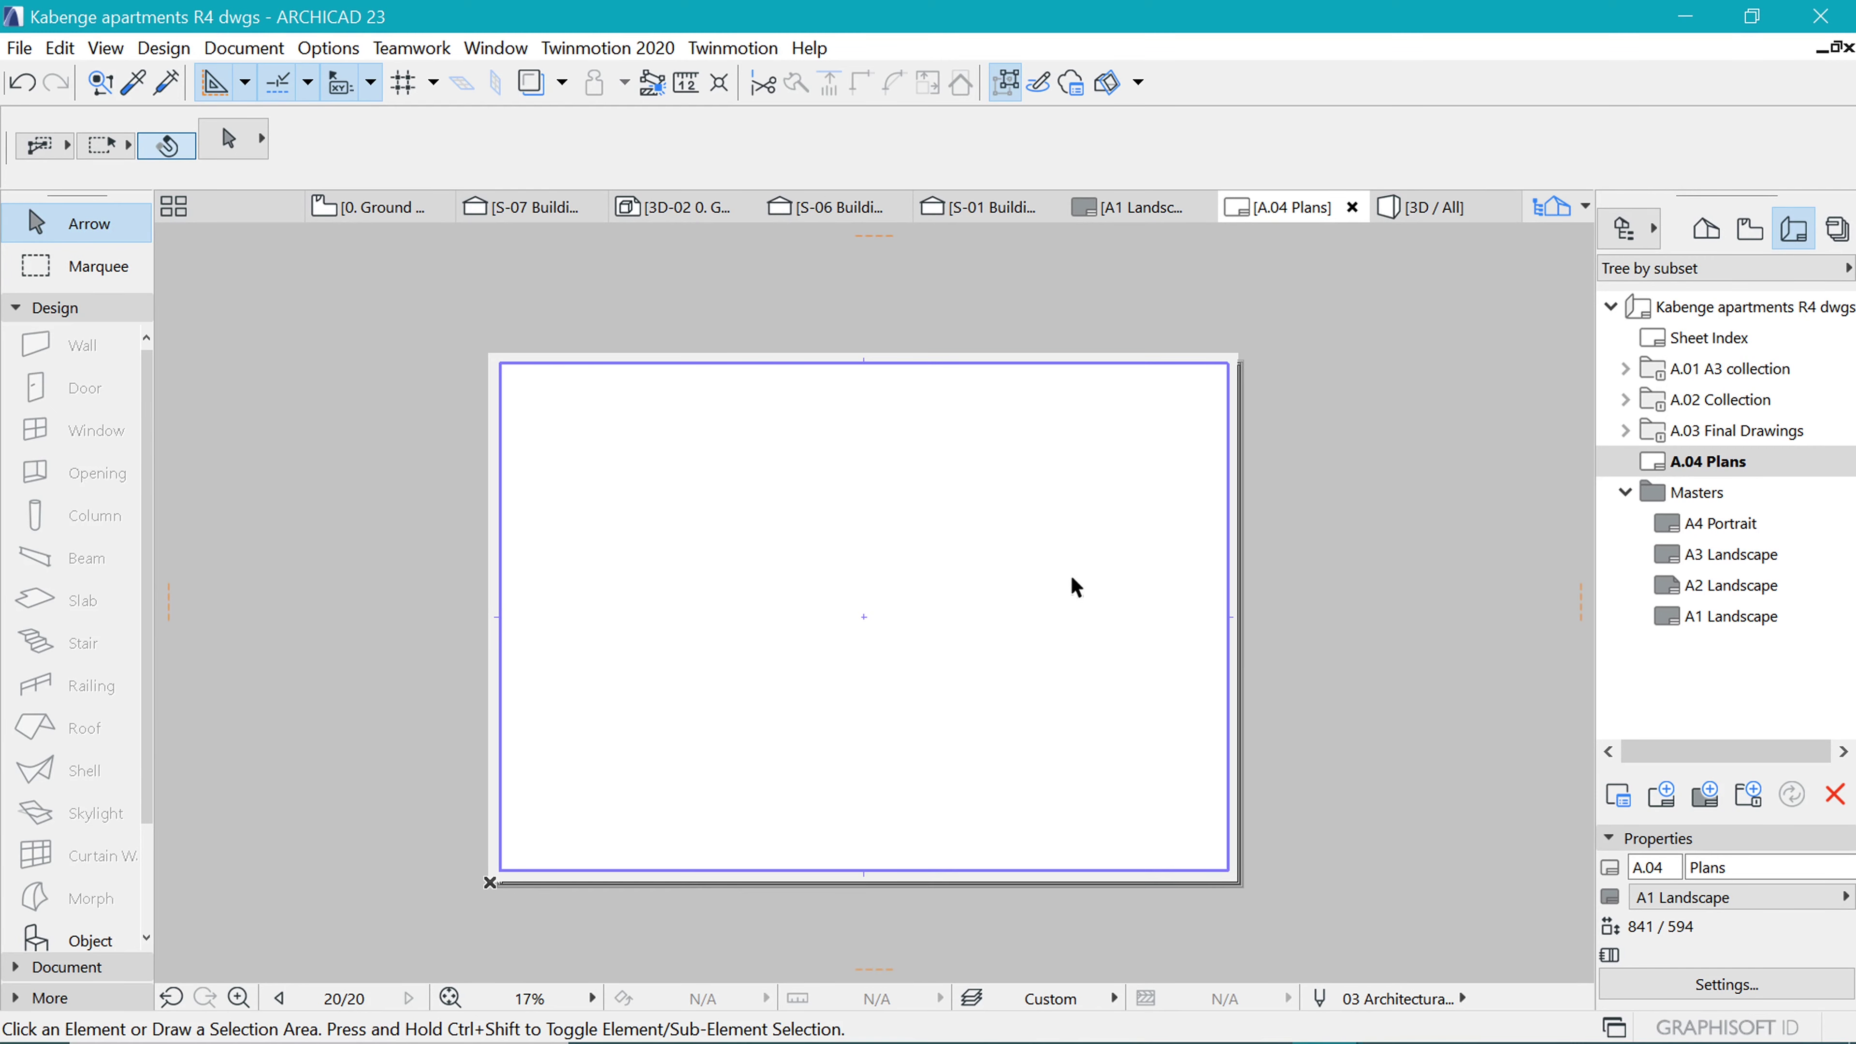
Undo the deletion to restore the master's title block, then review A.04 Plans.
double_click(1731, 620)
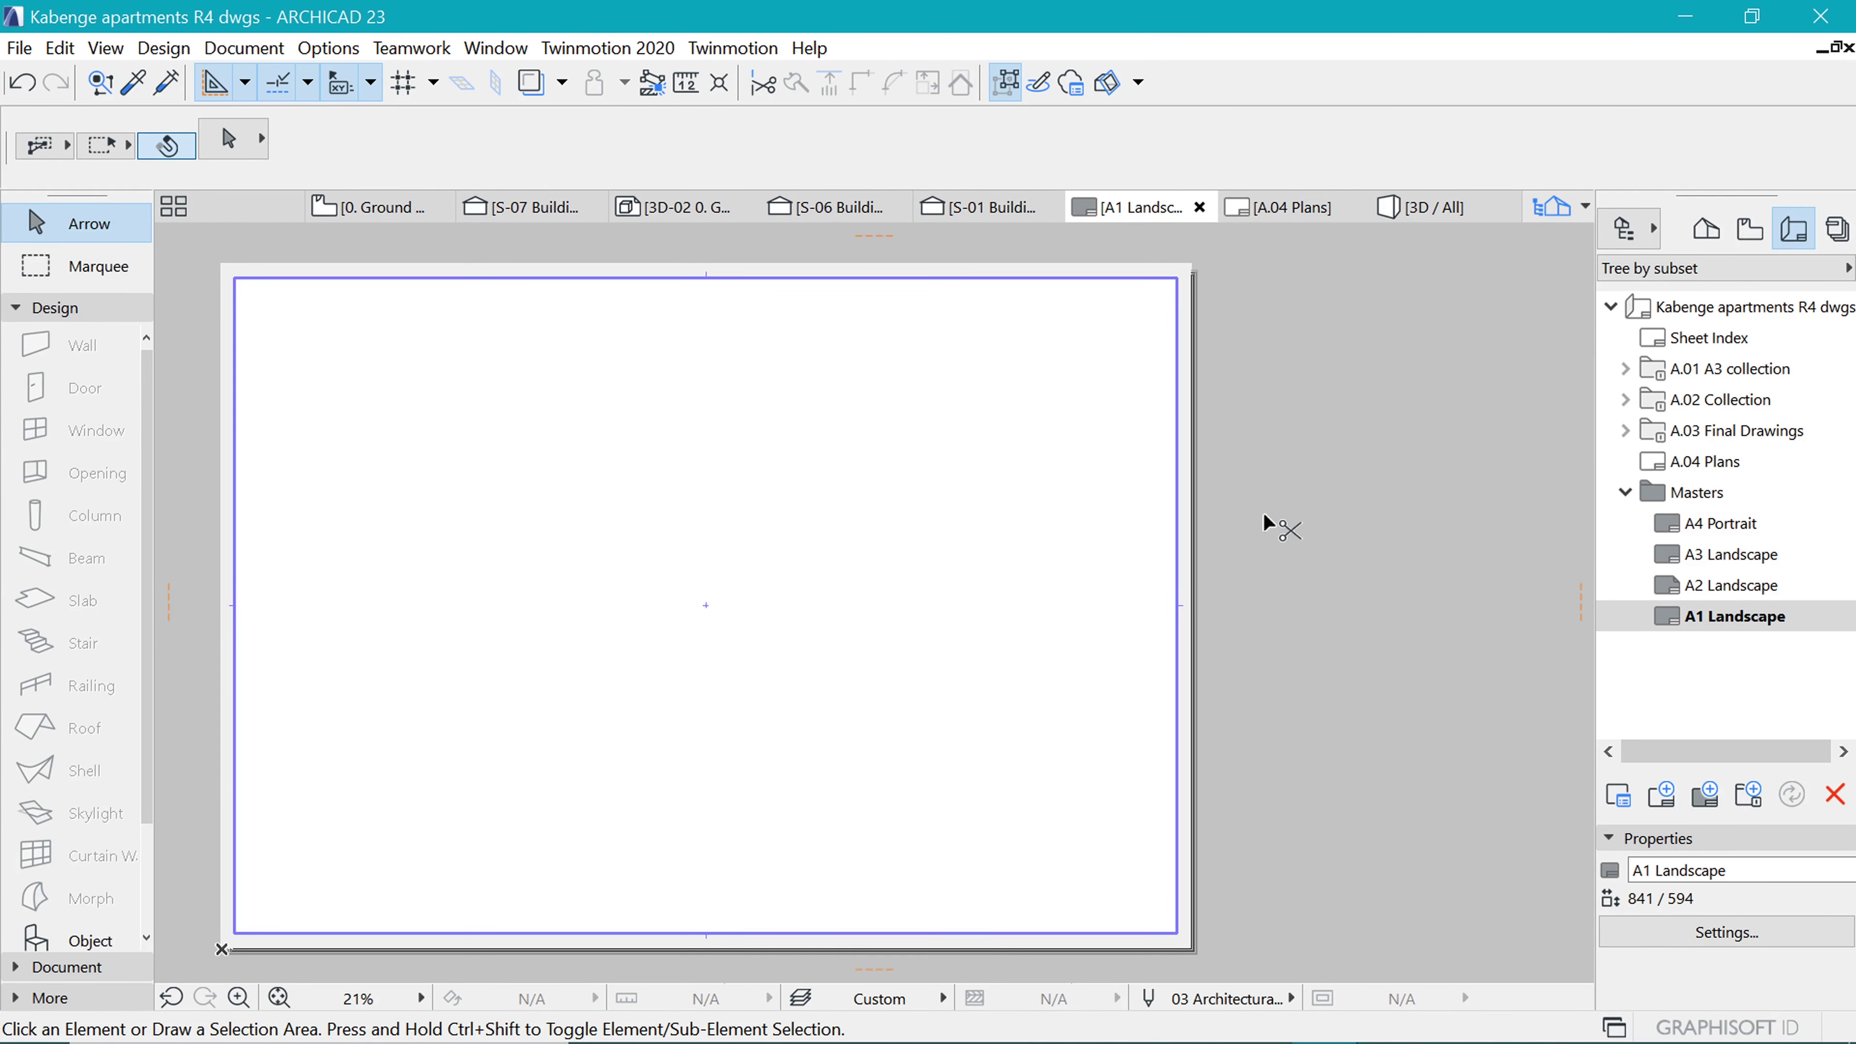
key("ctrl+z")
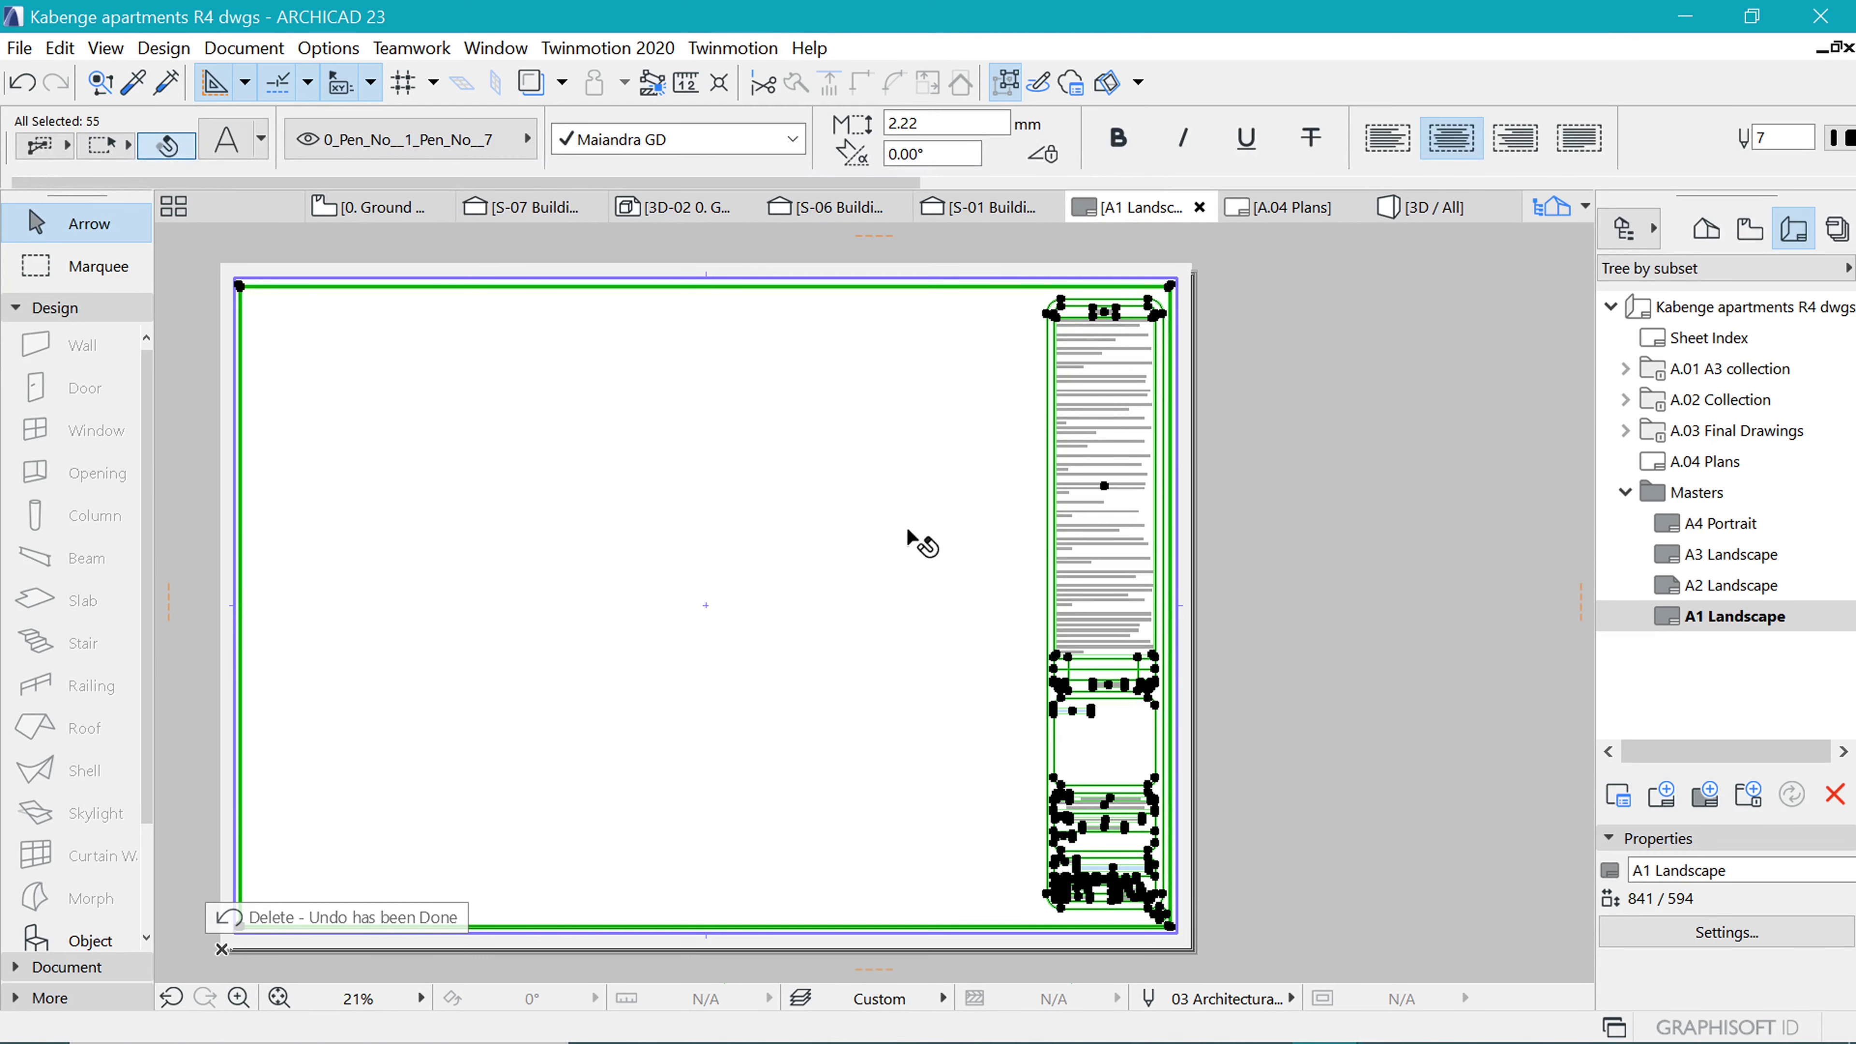
left_click(854, 601)
double_click(1733, 467)
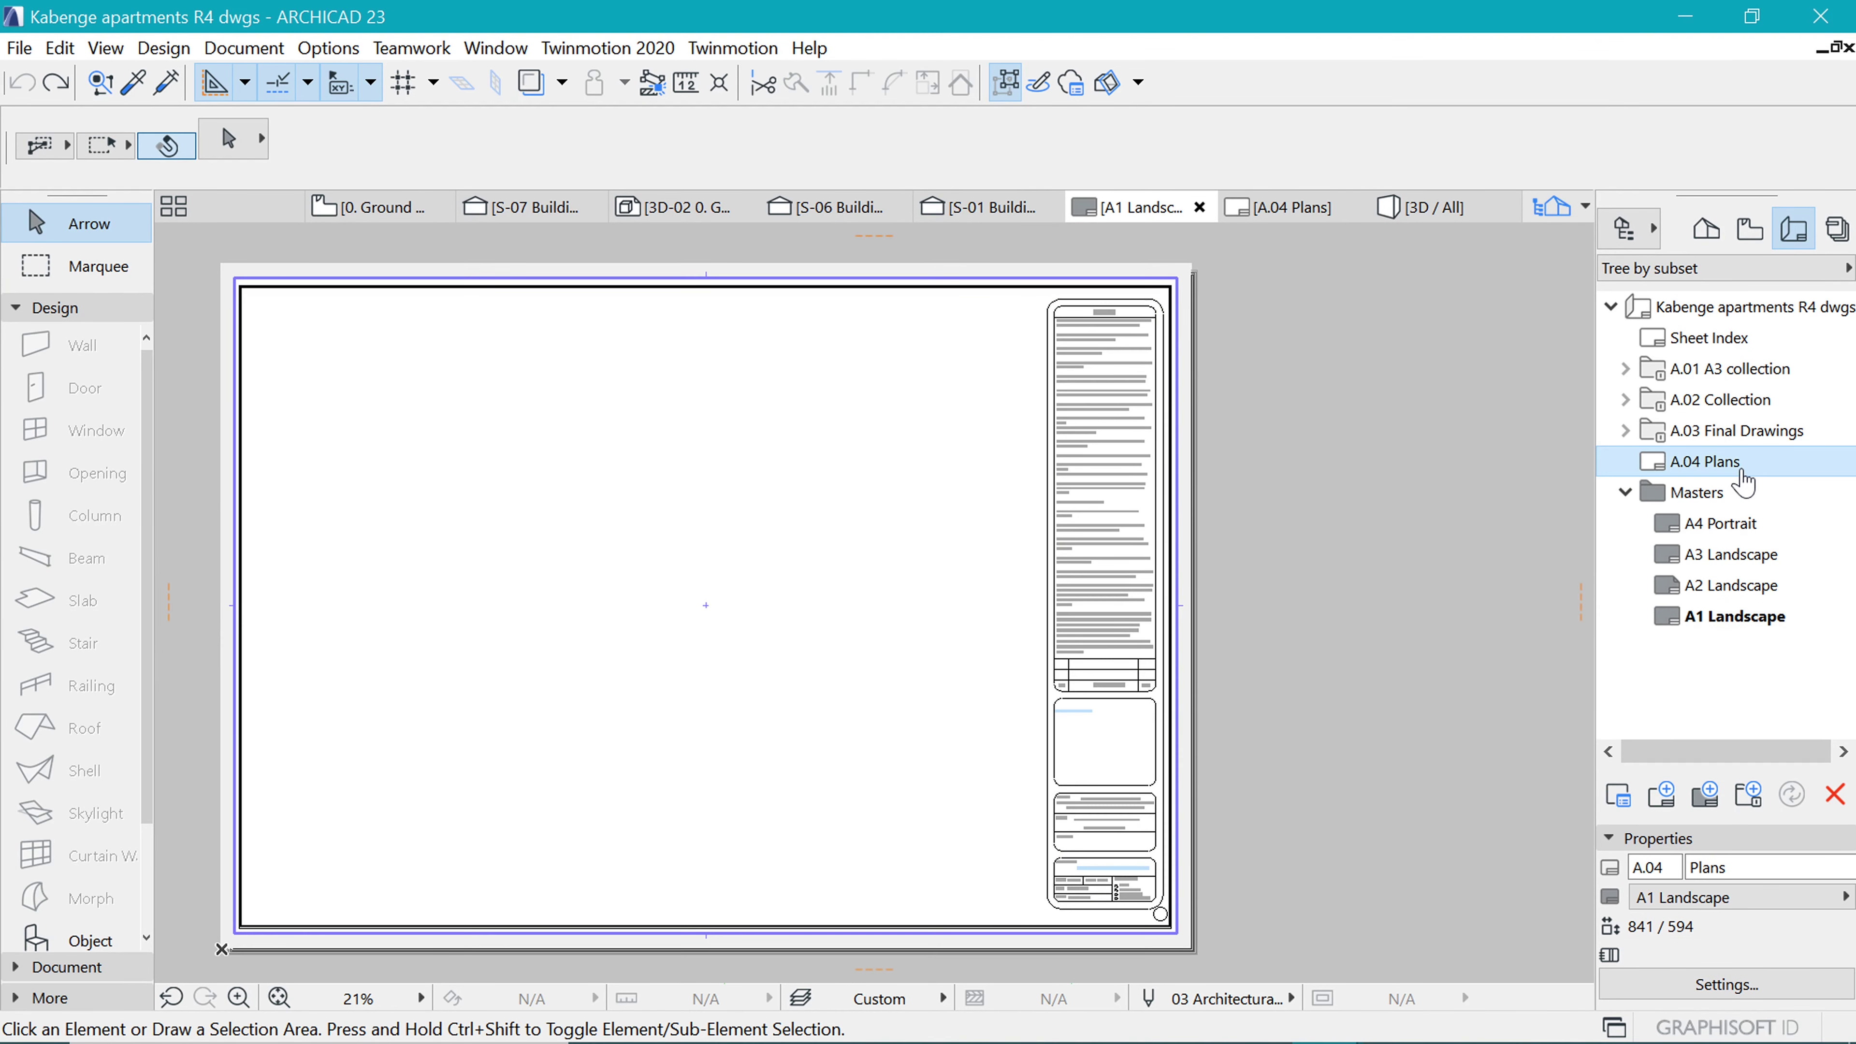
scroll(1162, 607, "up", 2)
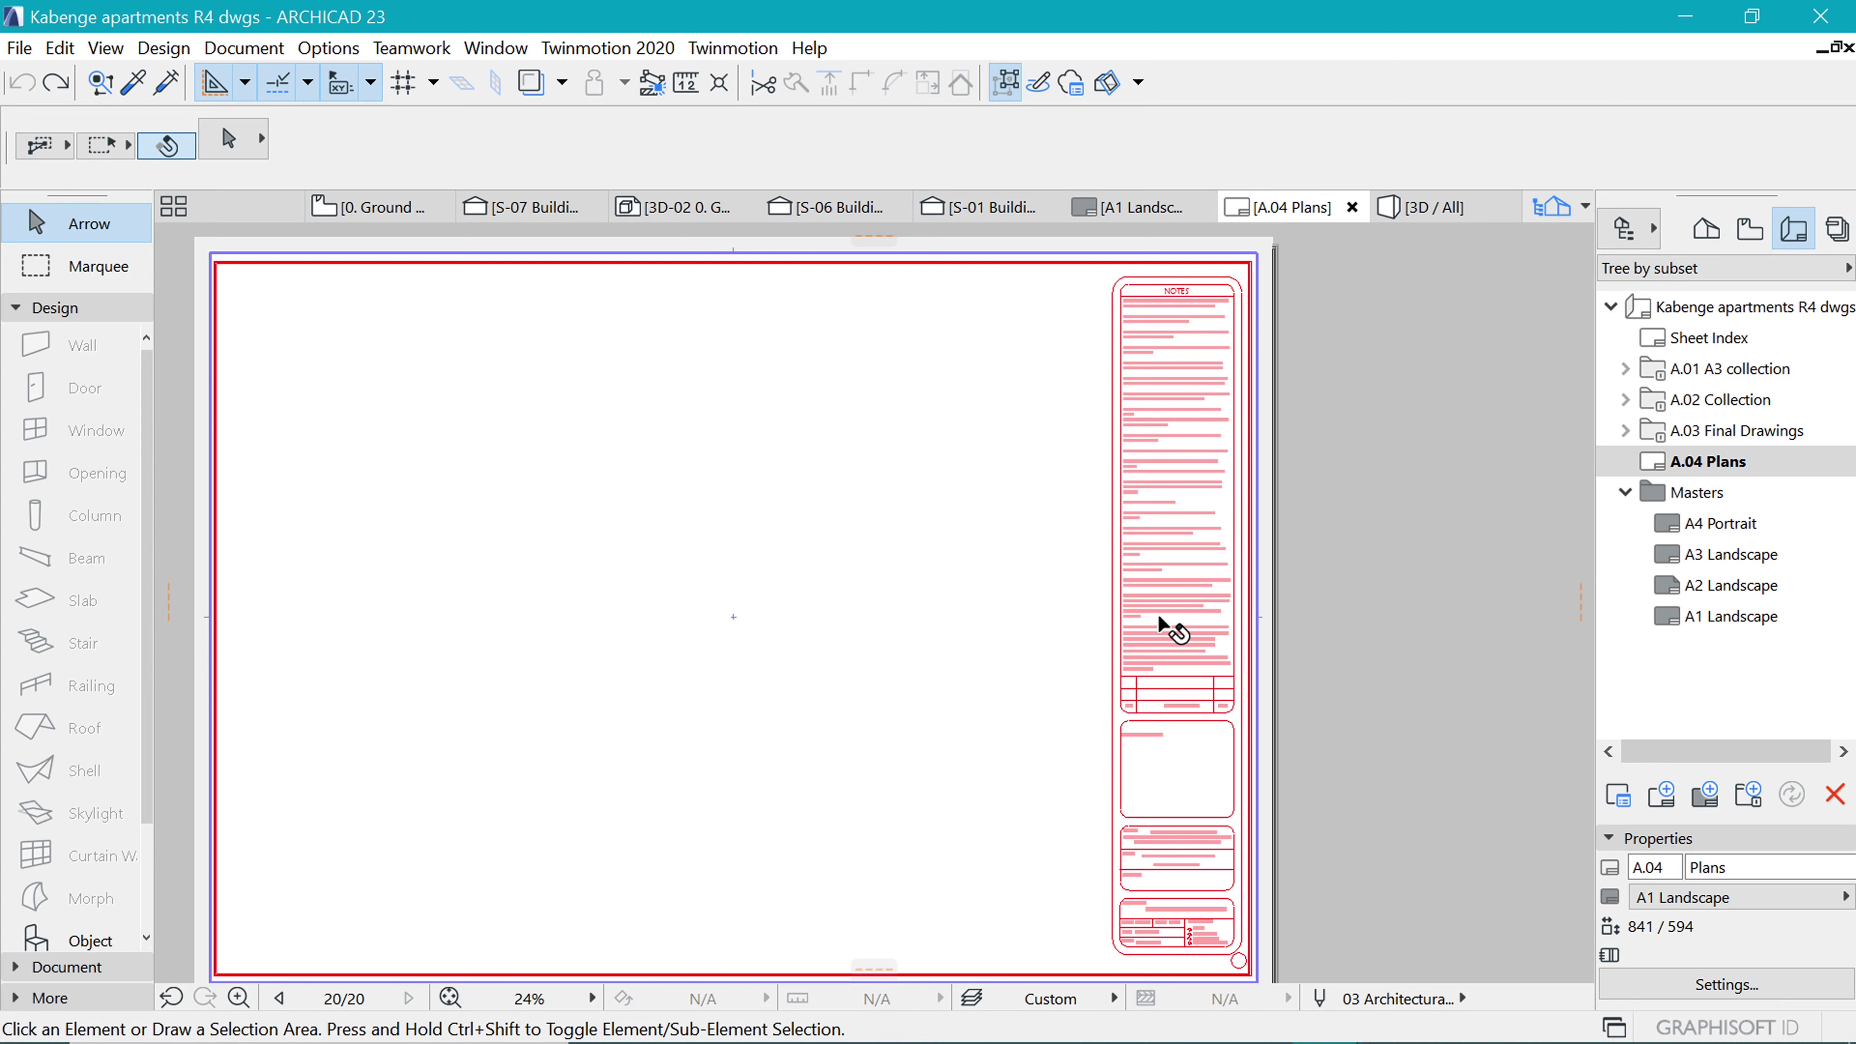
scroll(943, 578, "down", 1)
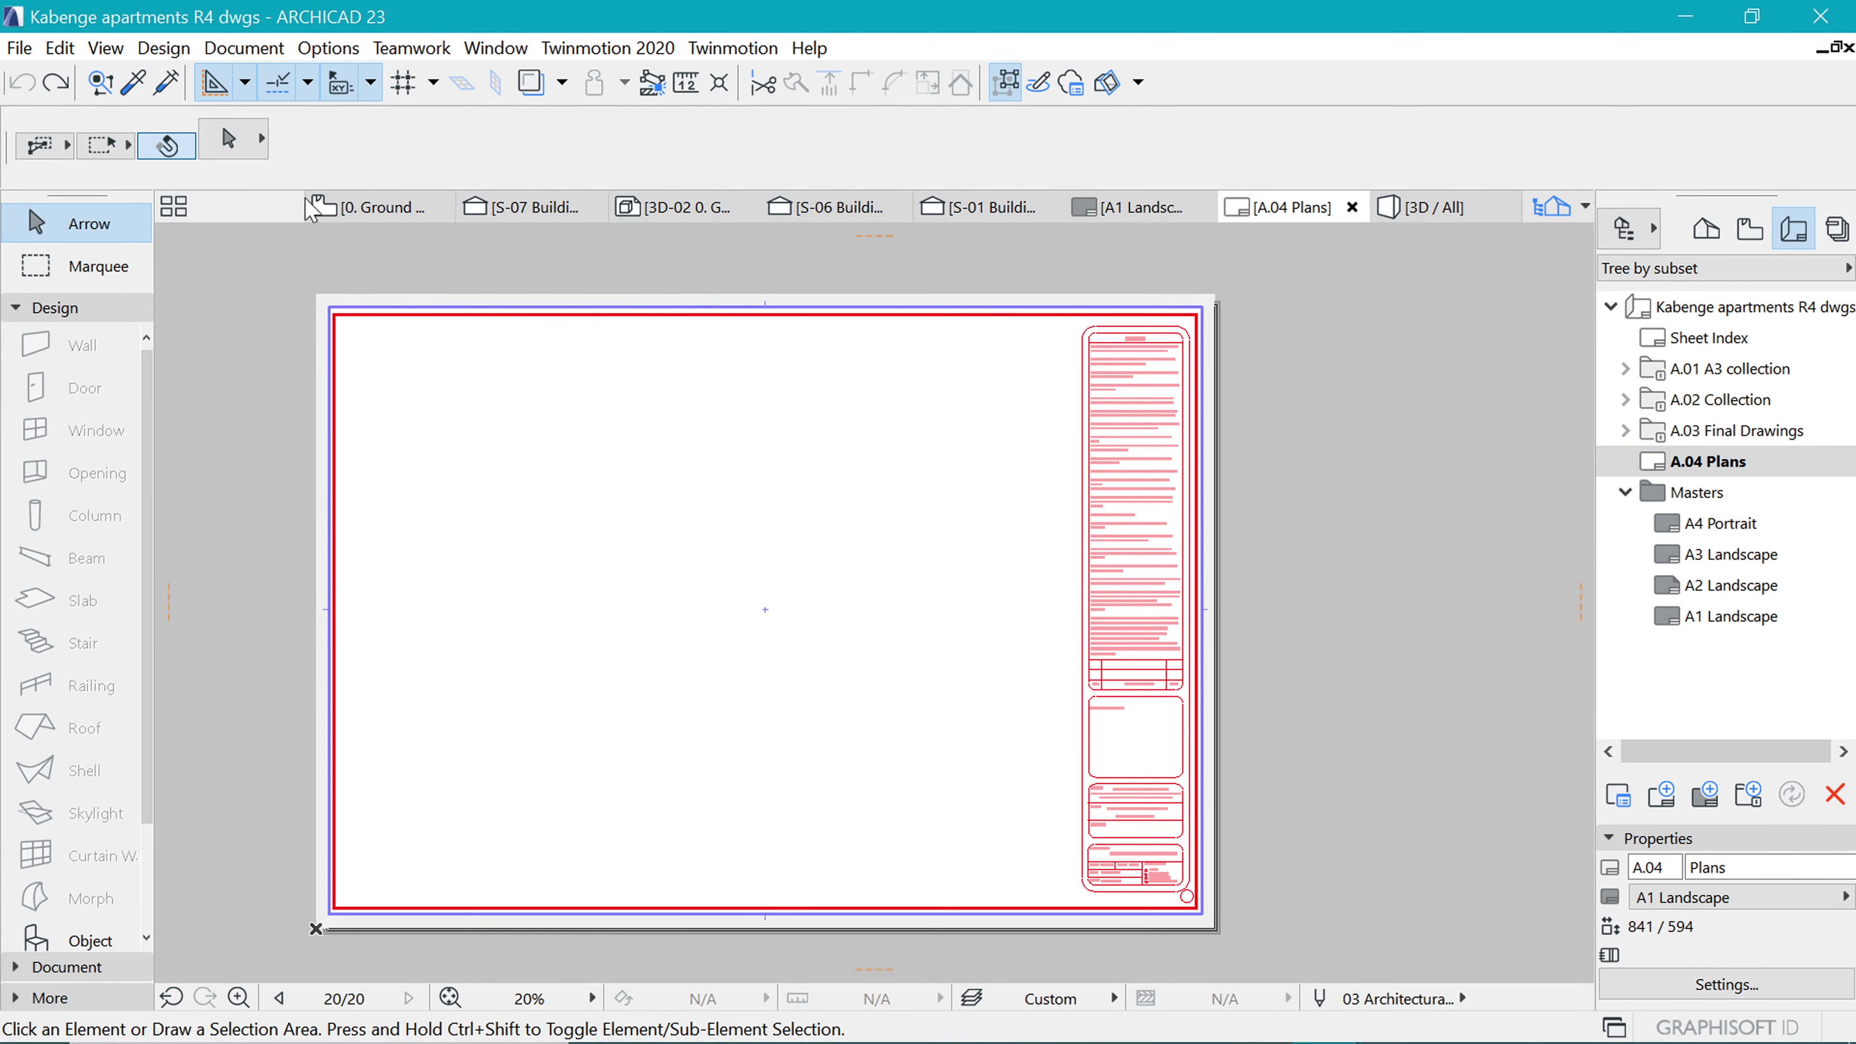
Marquee the whole 0. Ground floor plan and place it as a drawing on A.04 Plans.
left_click(369, 206)
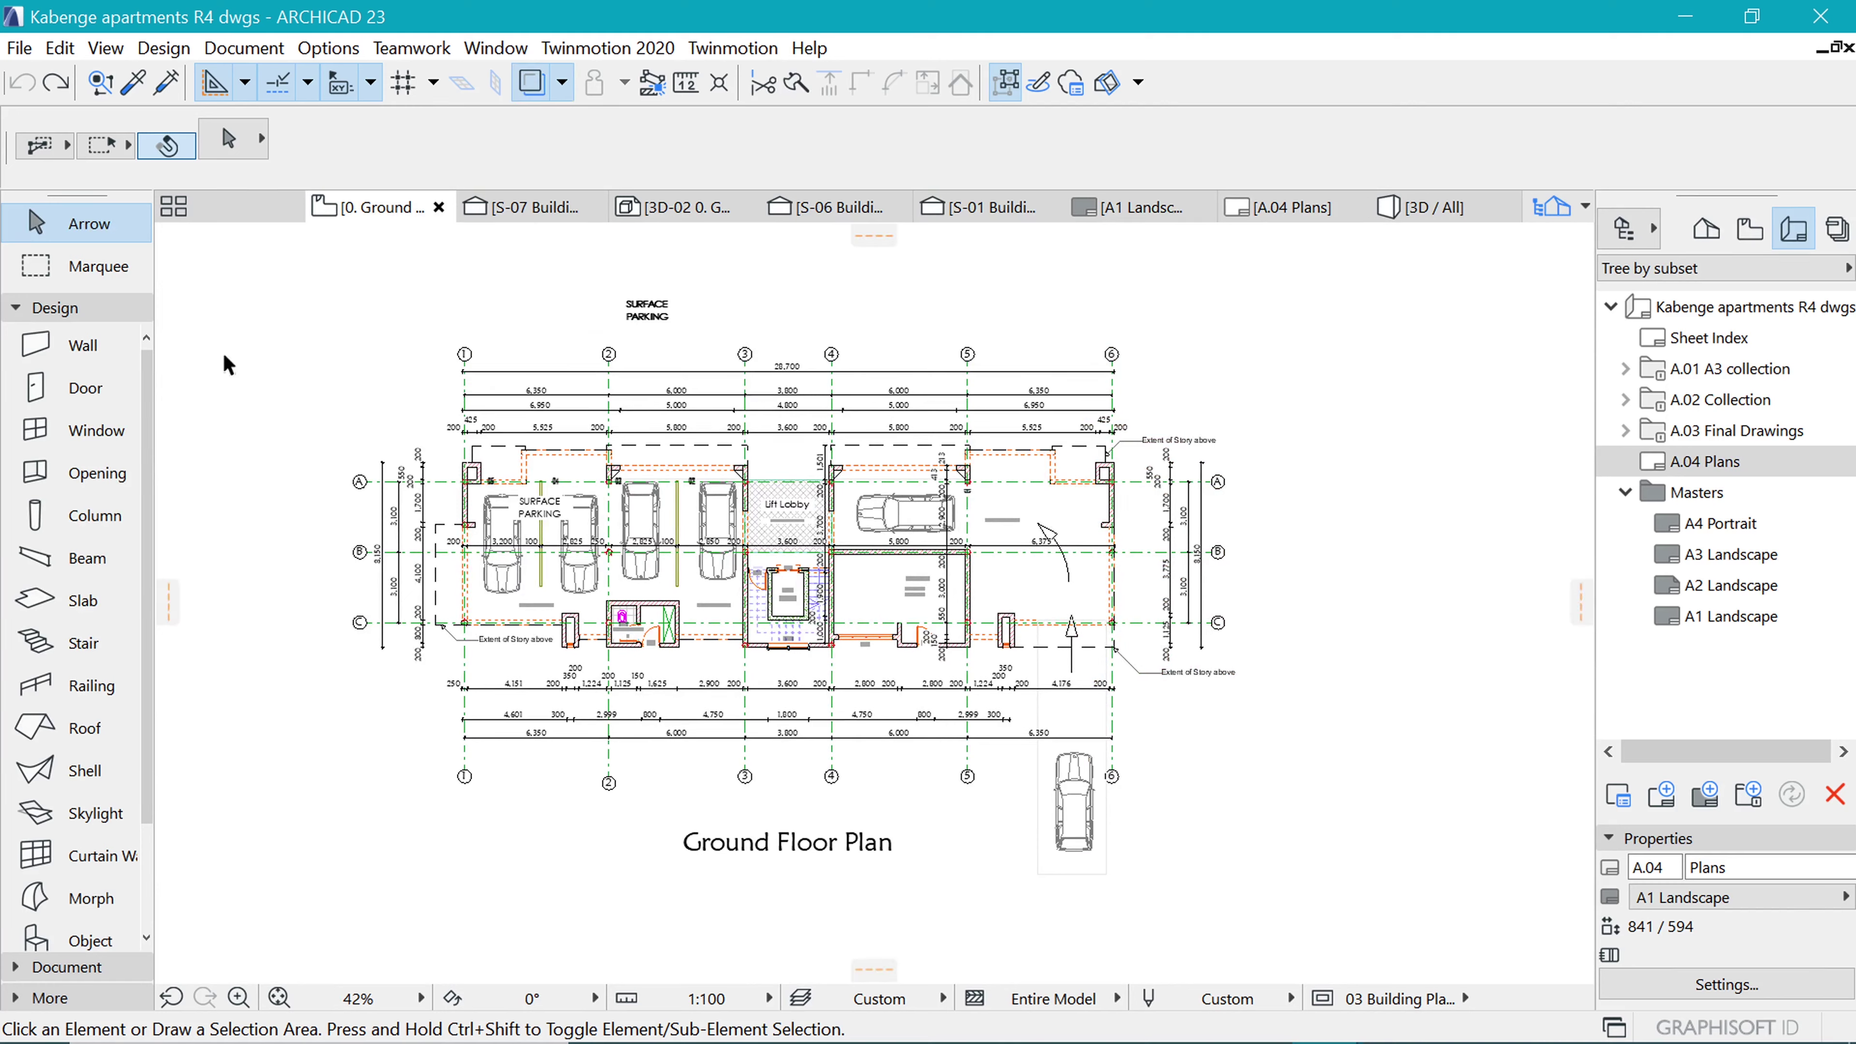
left_click(52, 271)
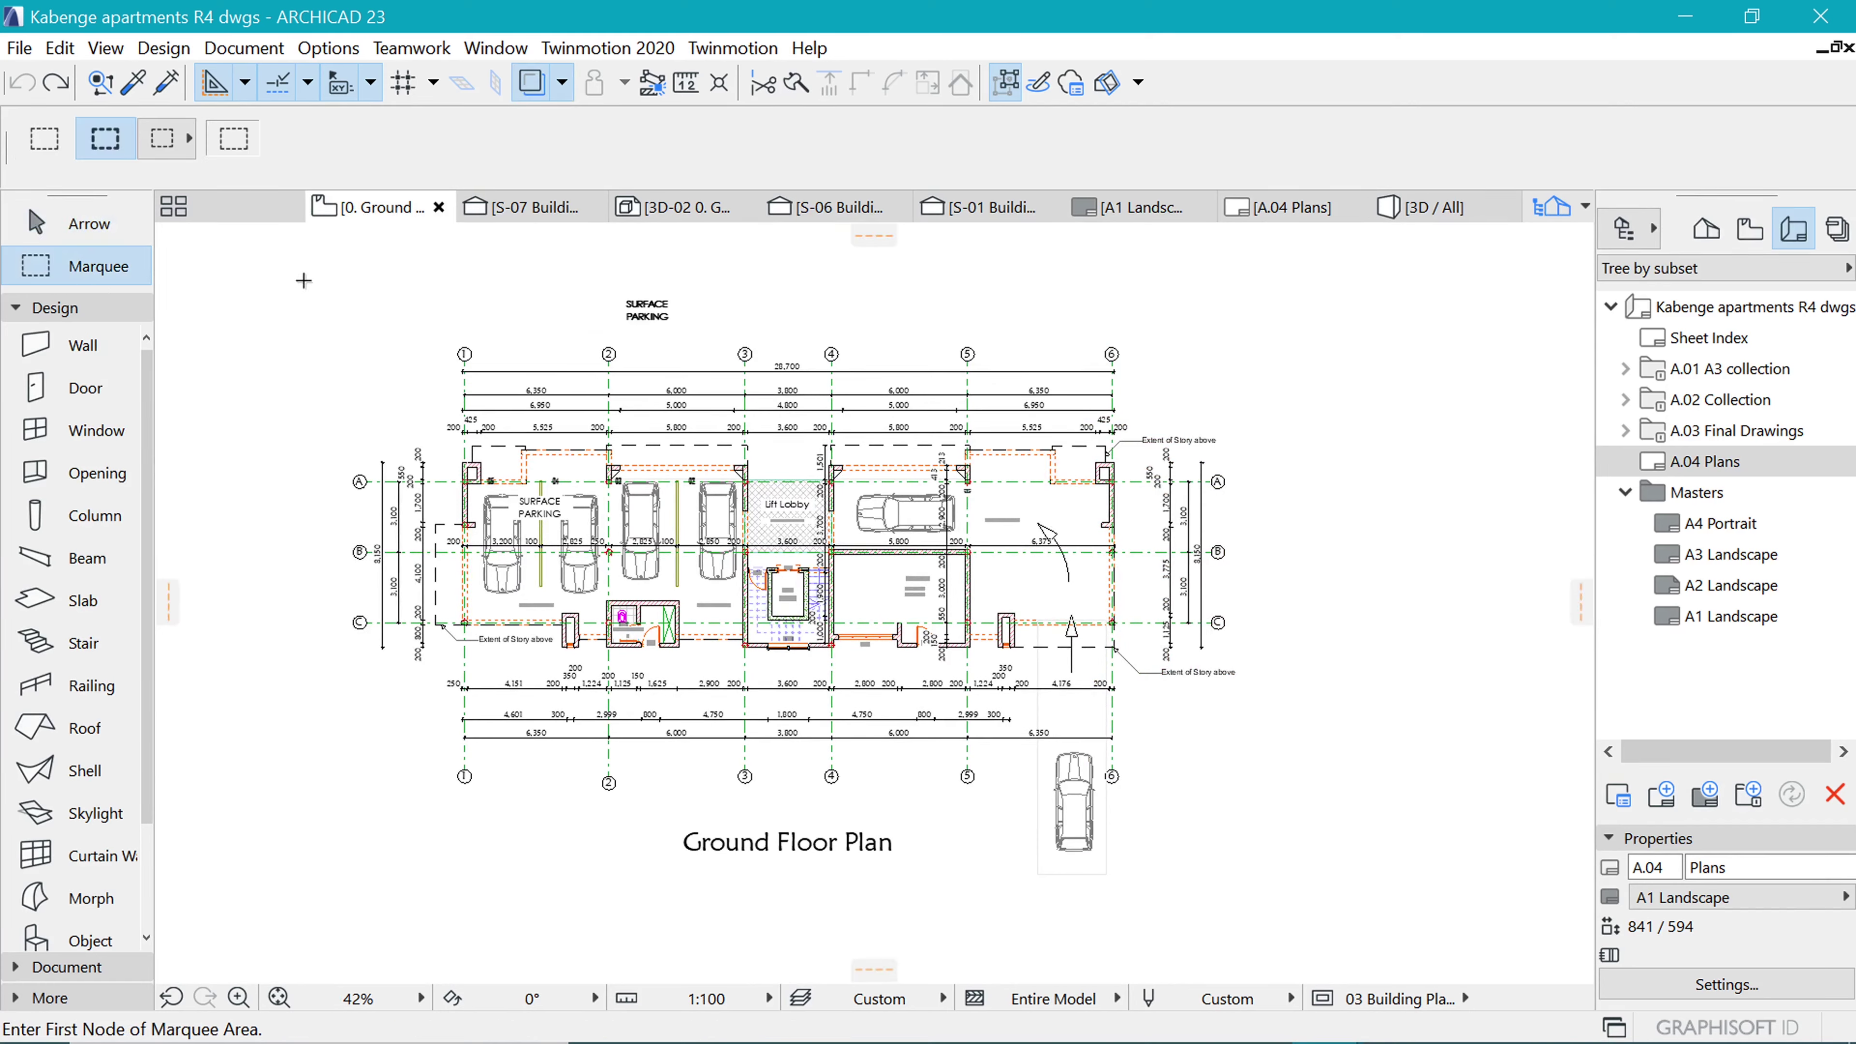
left_click(292, 247)
left_click(1347, 912)
right_click(1262, 395)
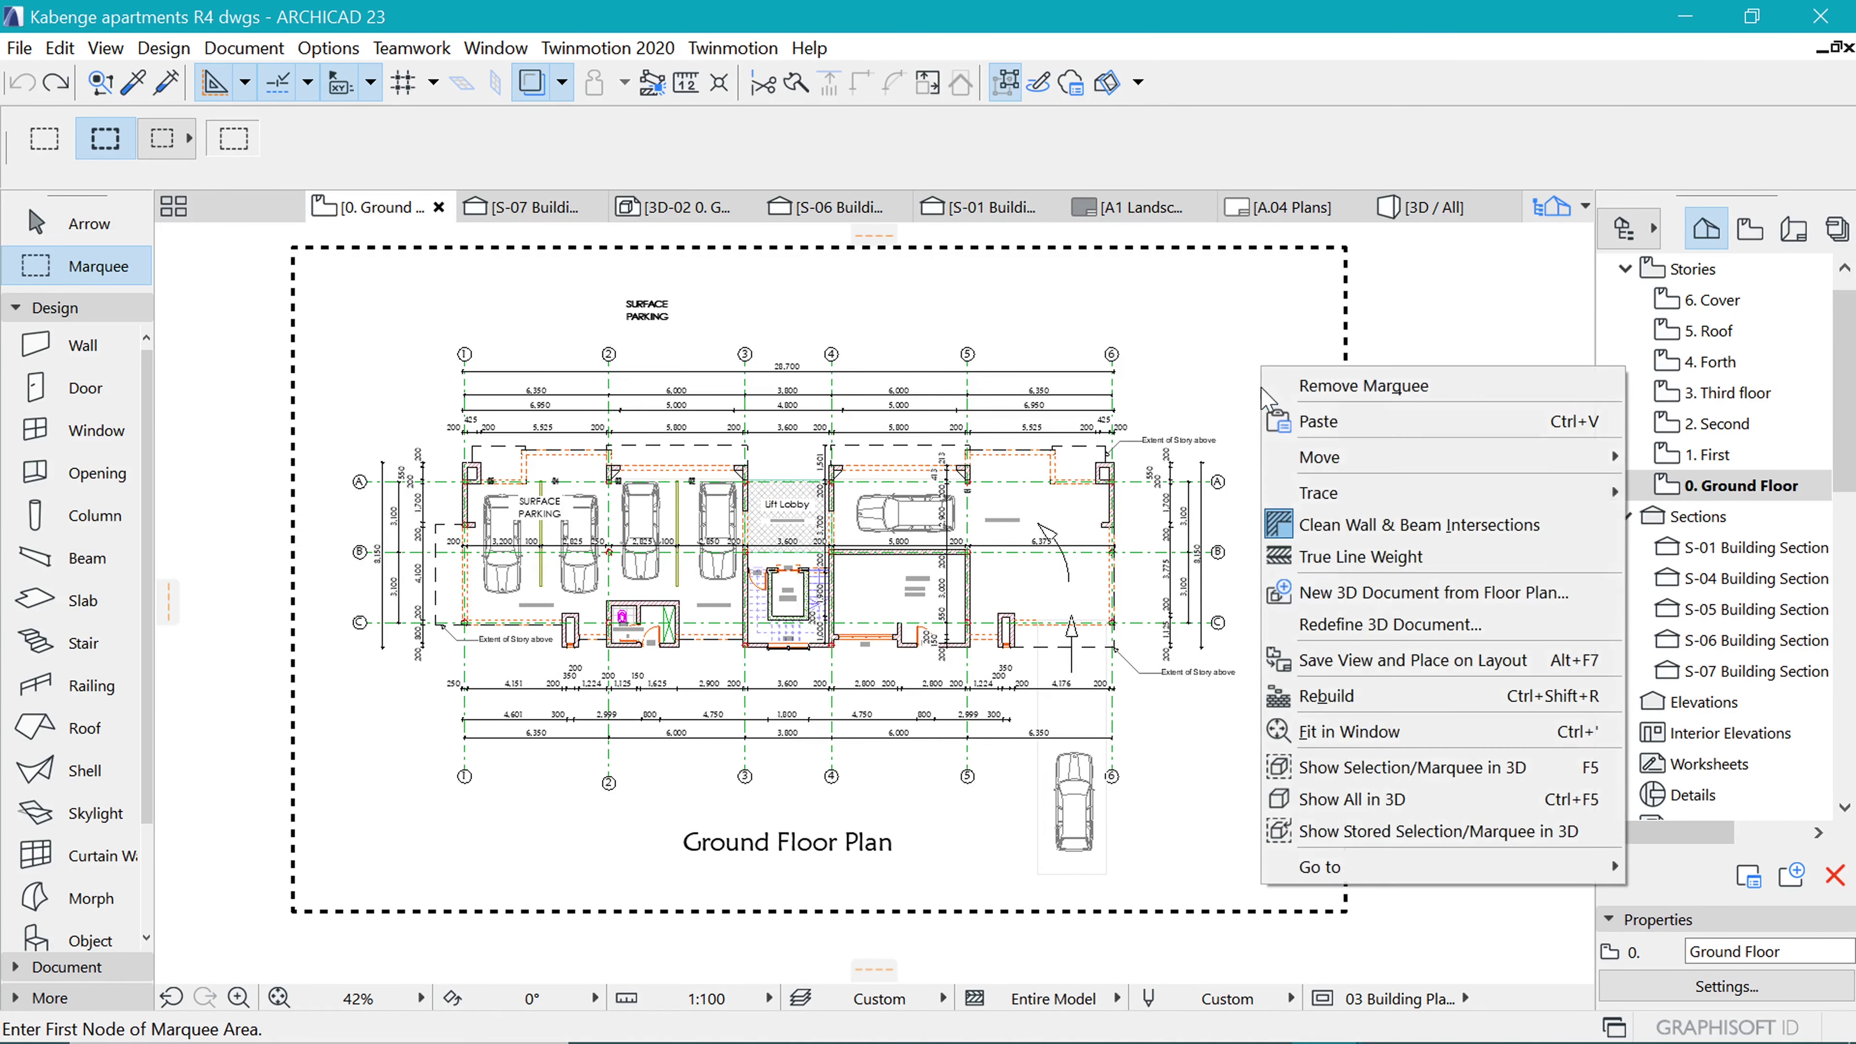
left_click(1361, 660)
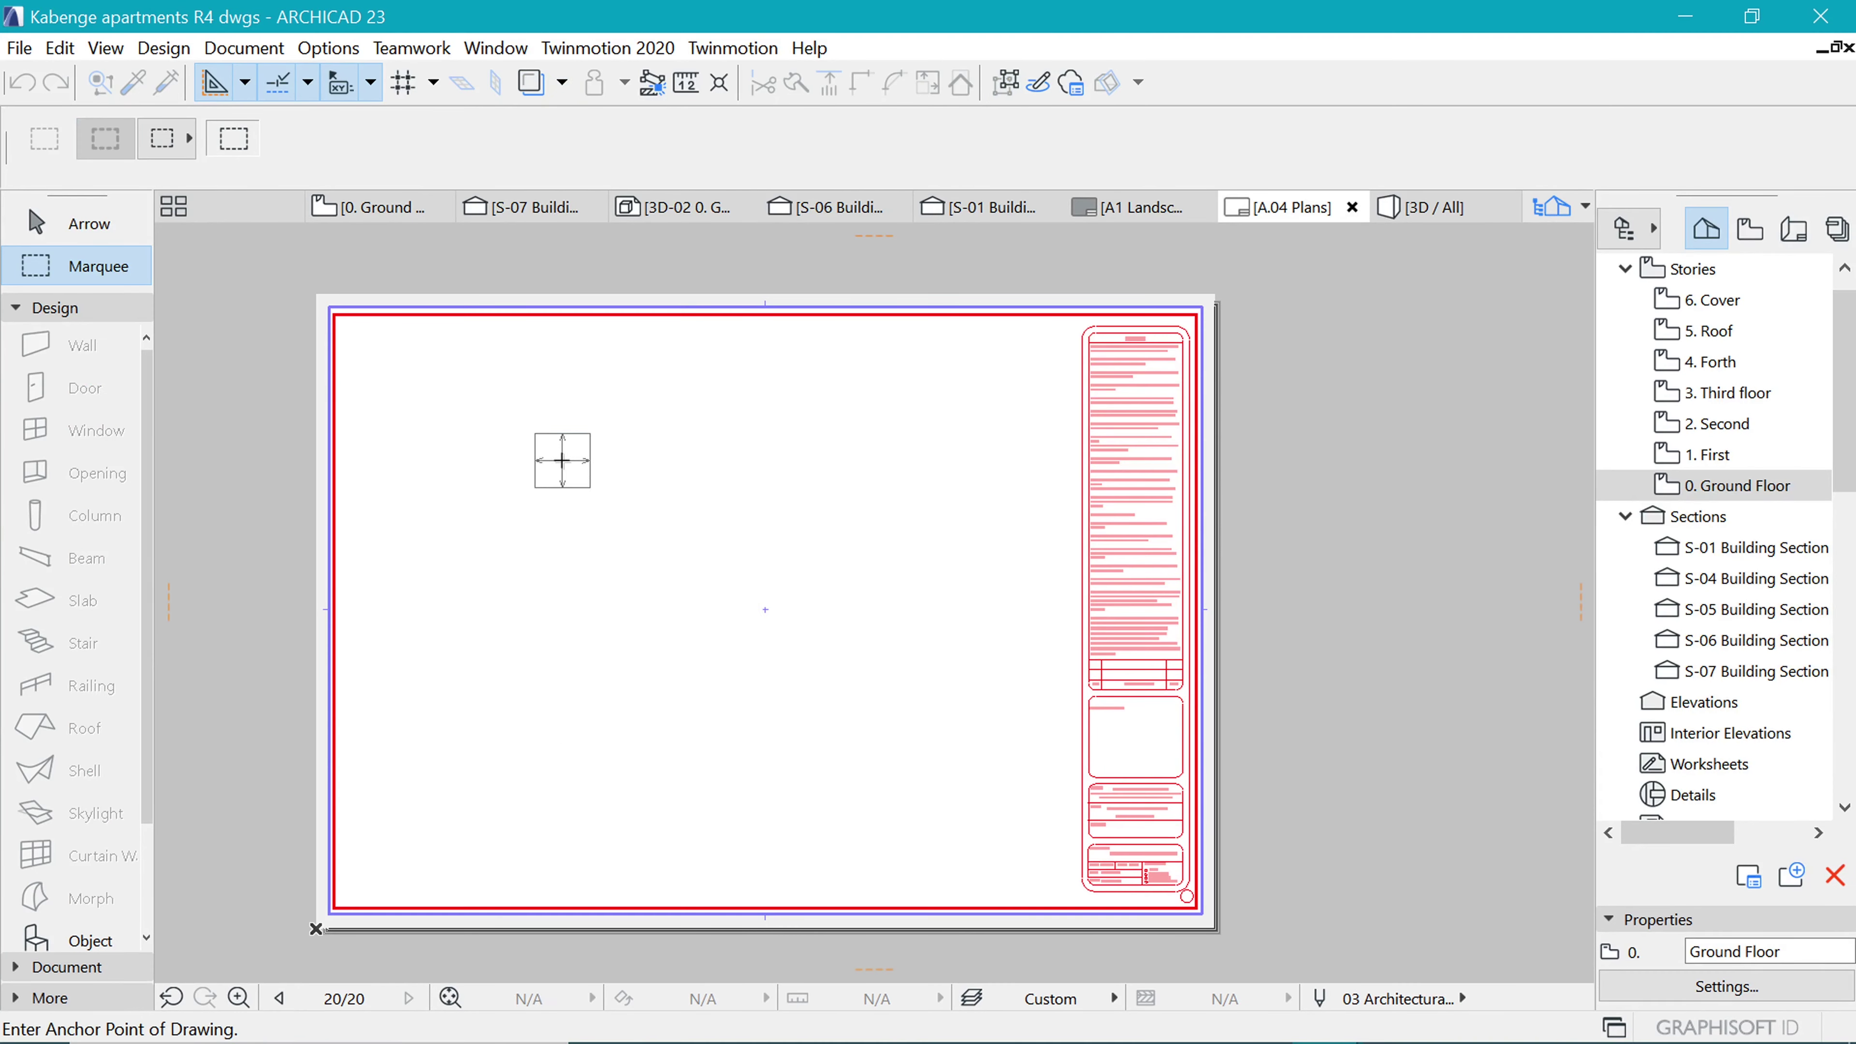
left_click(563, 459)
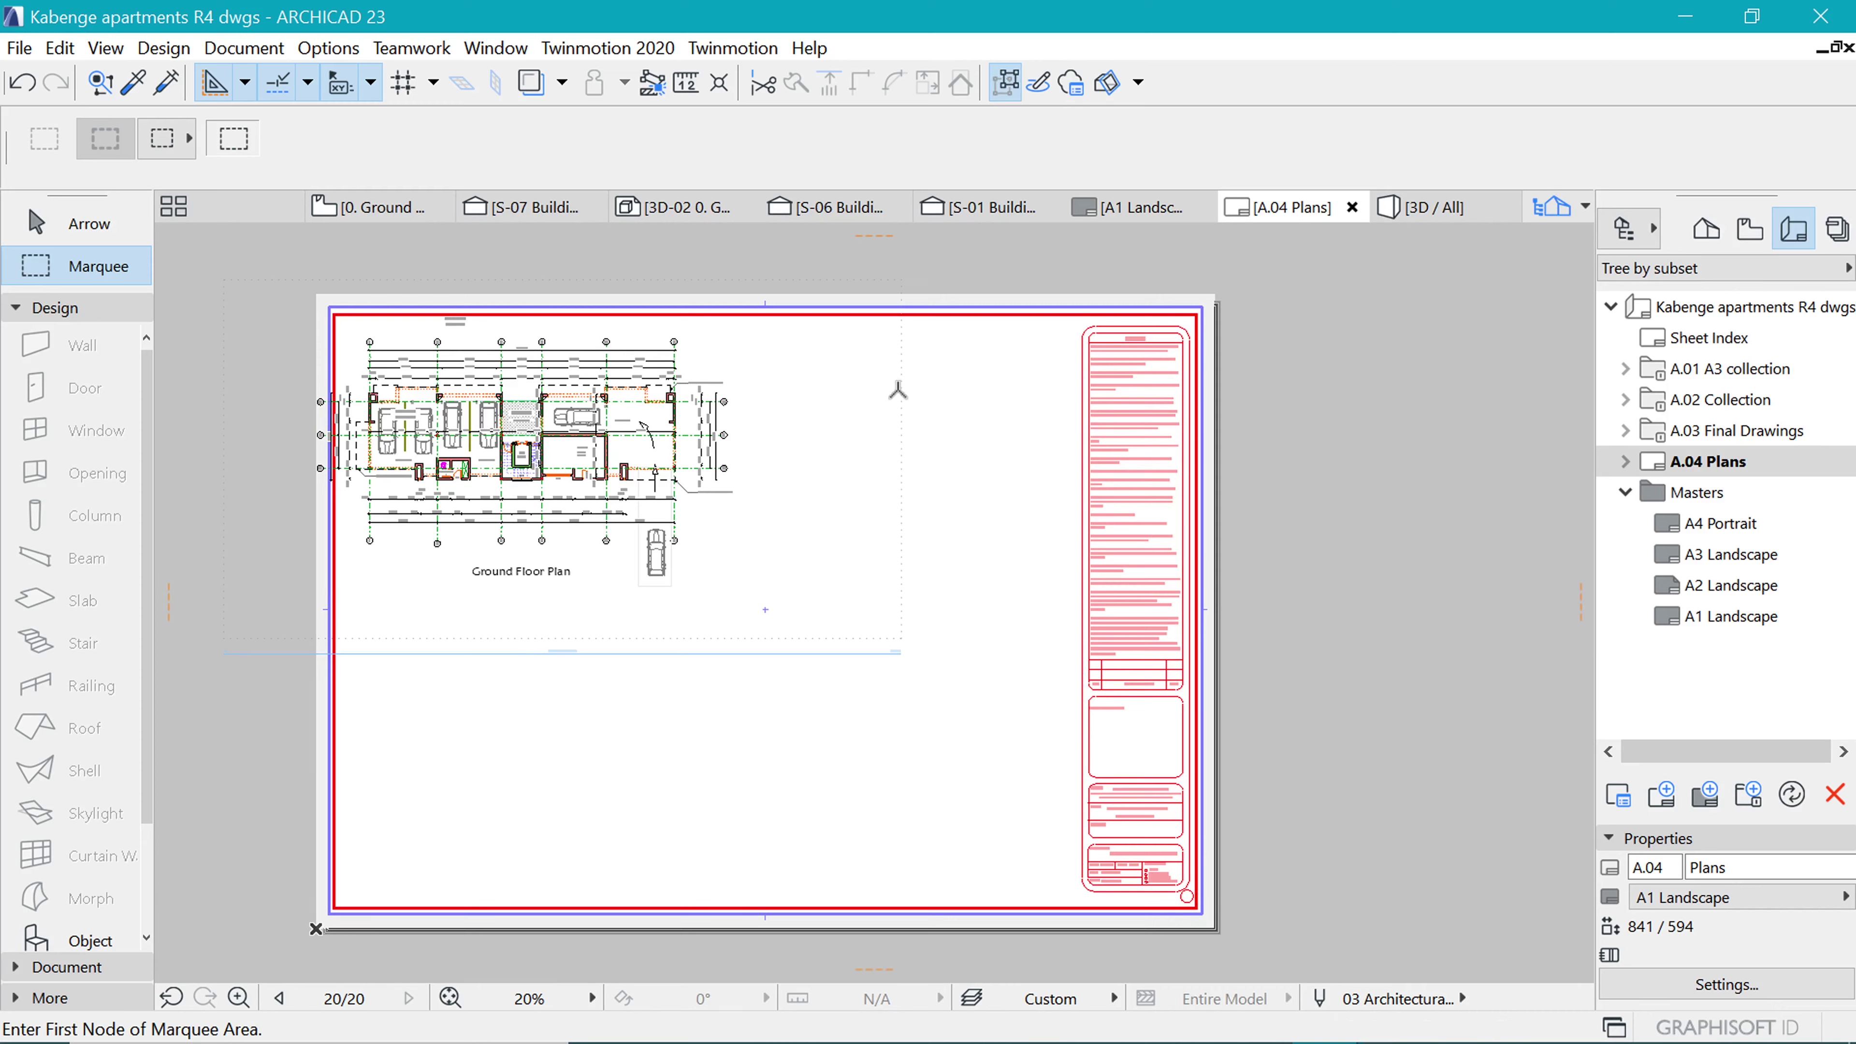
Trim the Ground Floor Plan drawing's frame in on all four sides and shift it right.
left_click(902, 279)
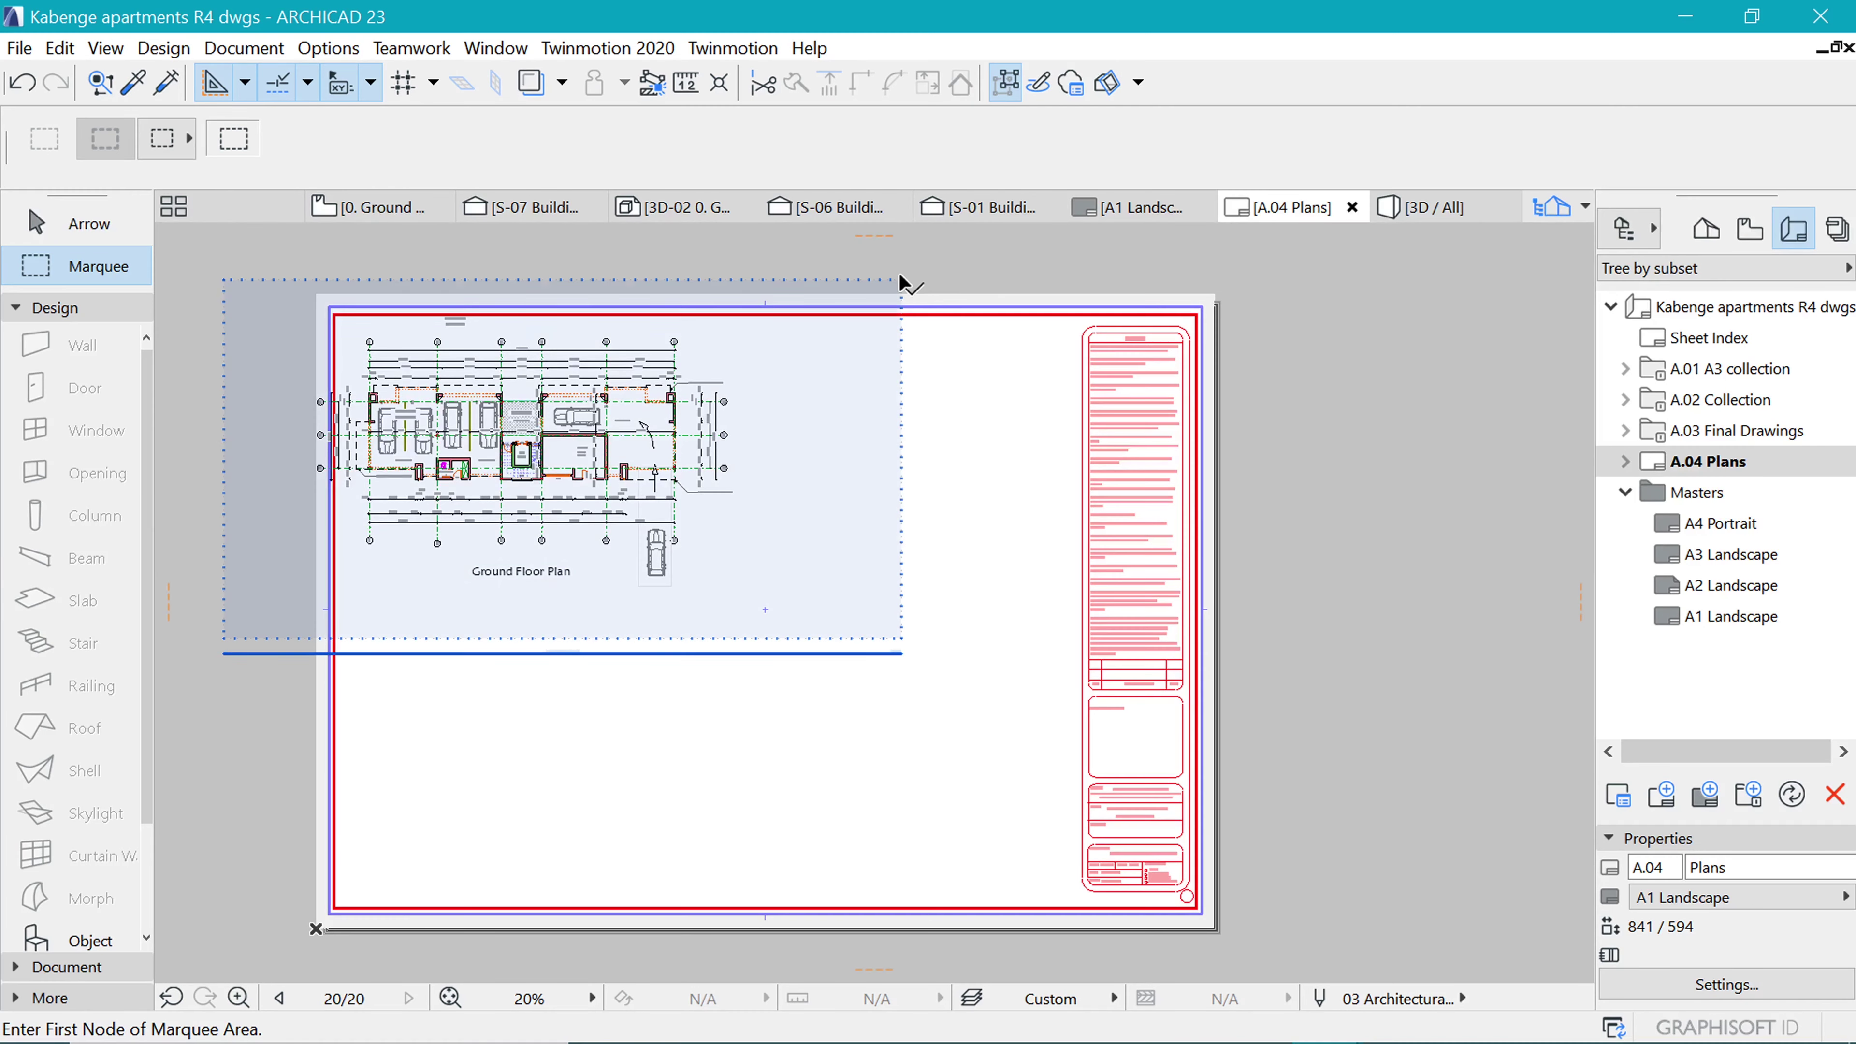
left_click(904, 366)
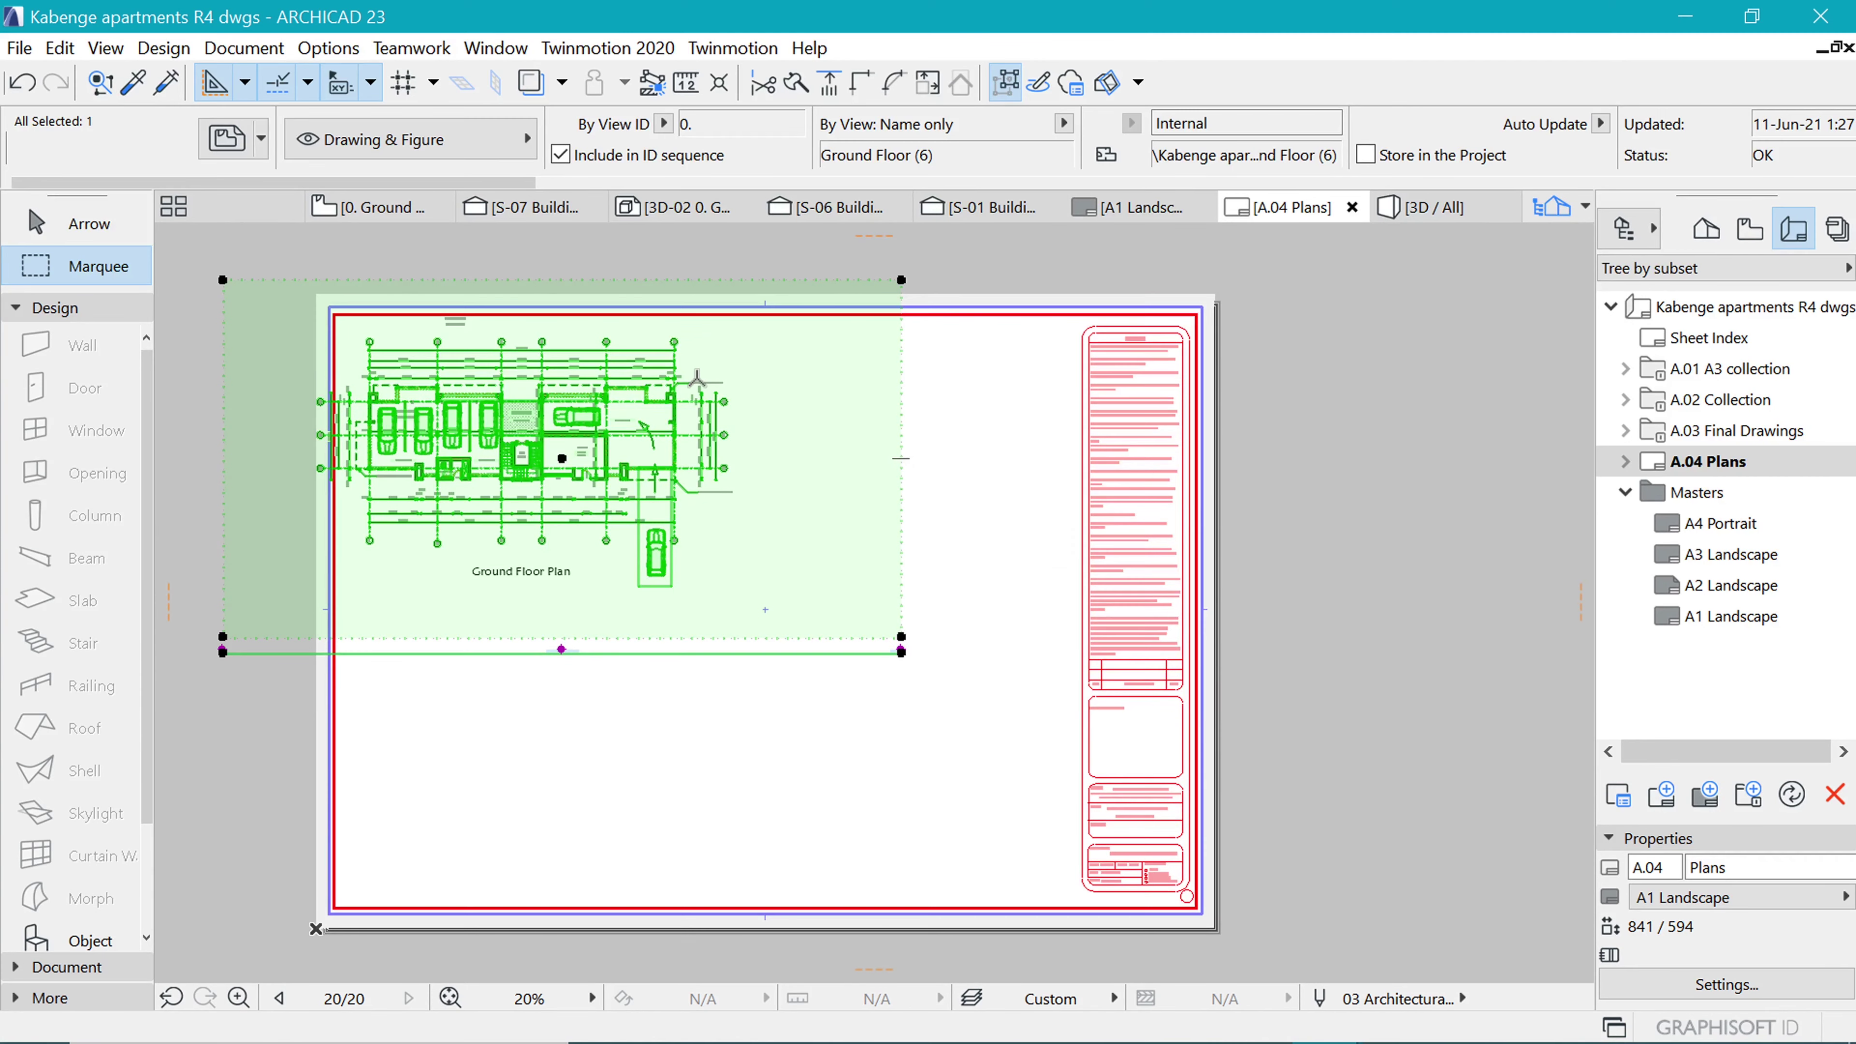
left_click(743, 366)
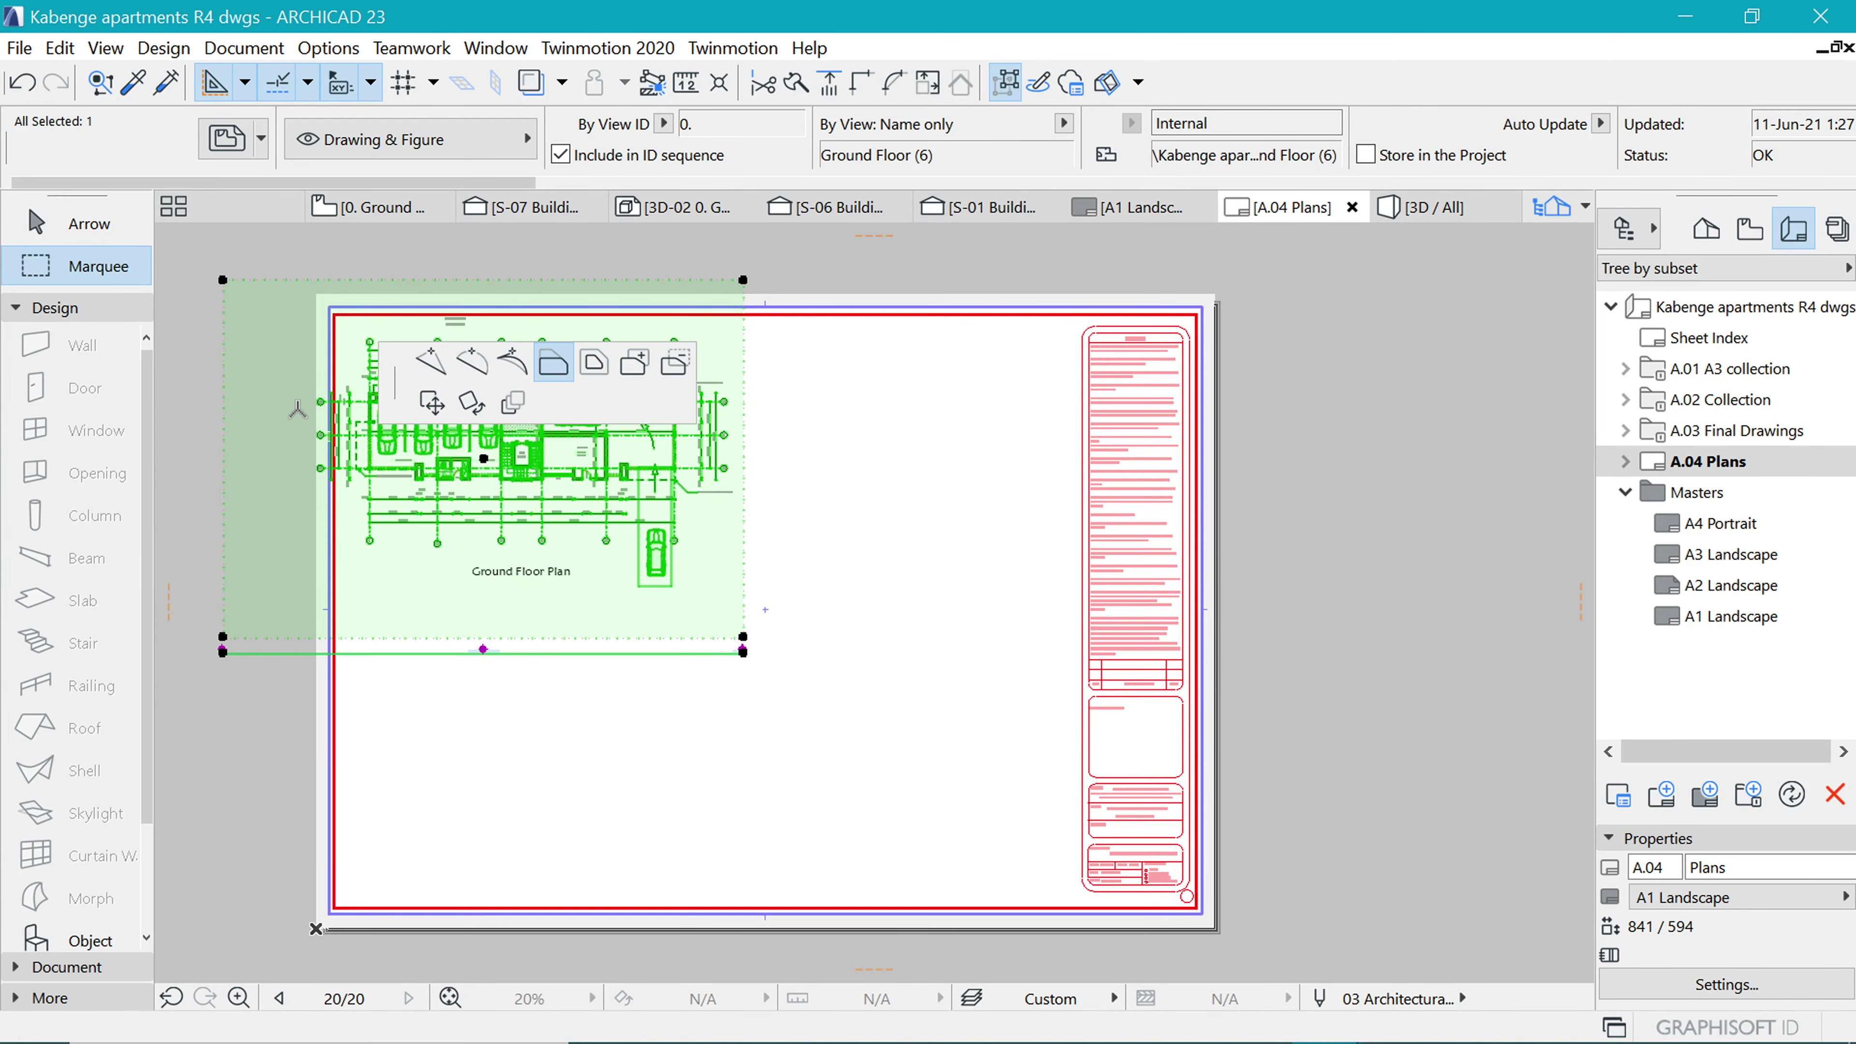
left_click(297, 410)
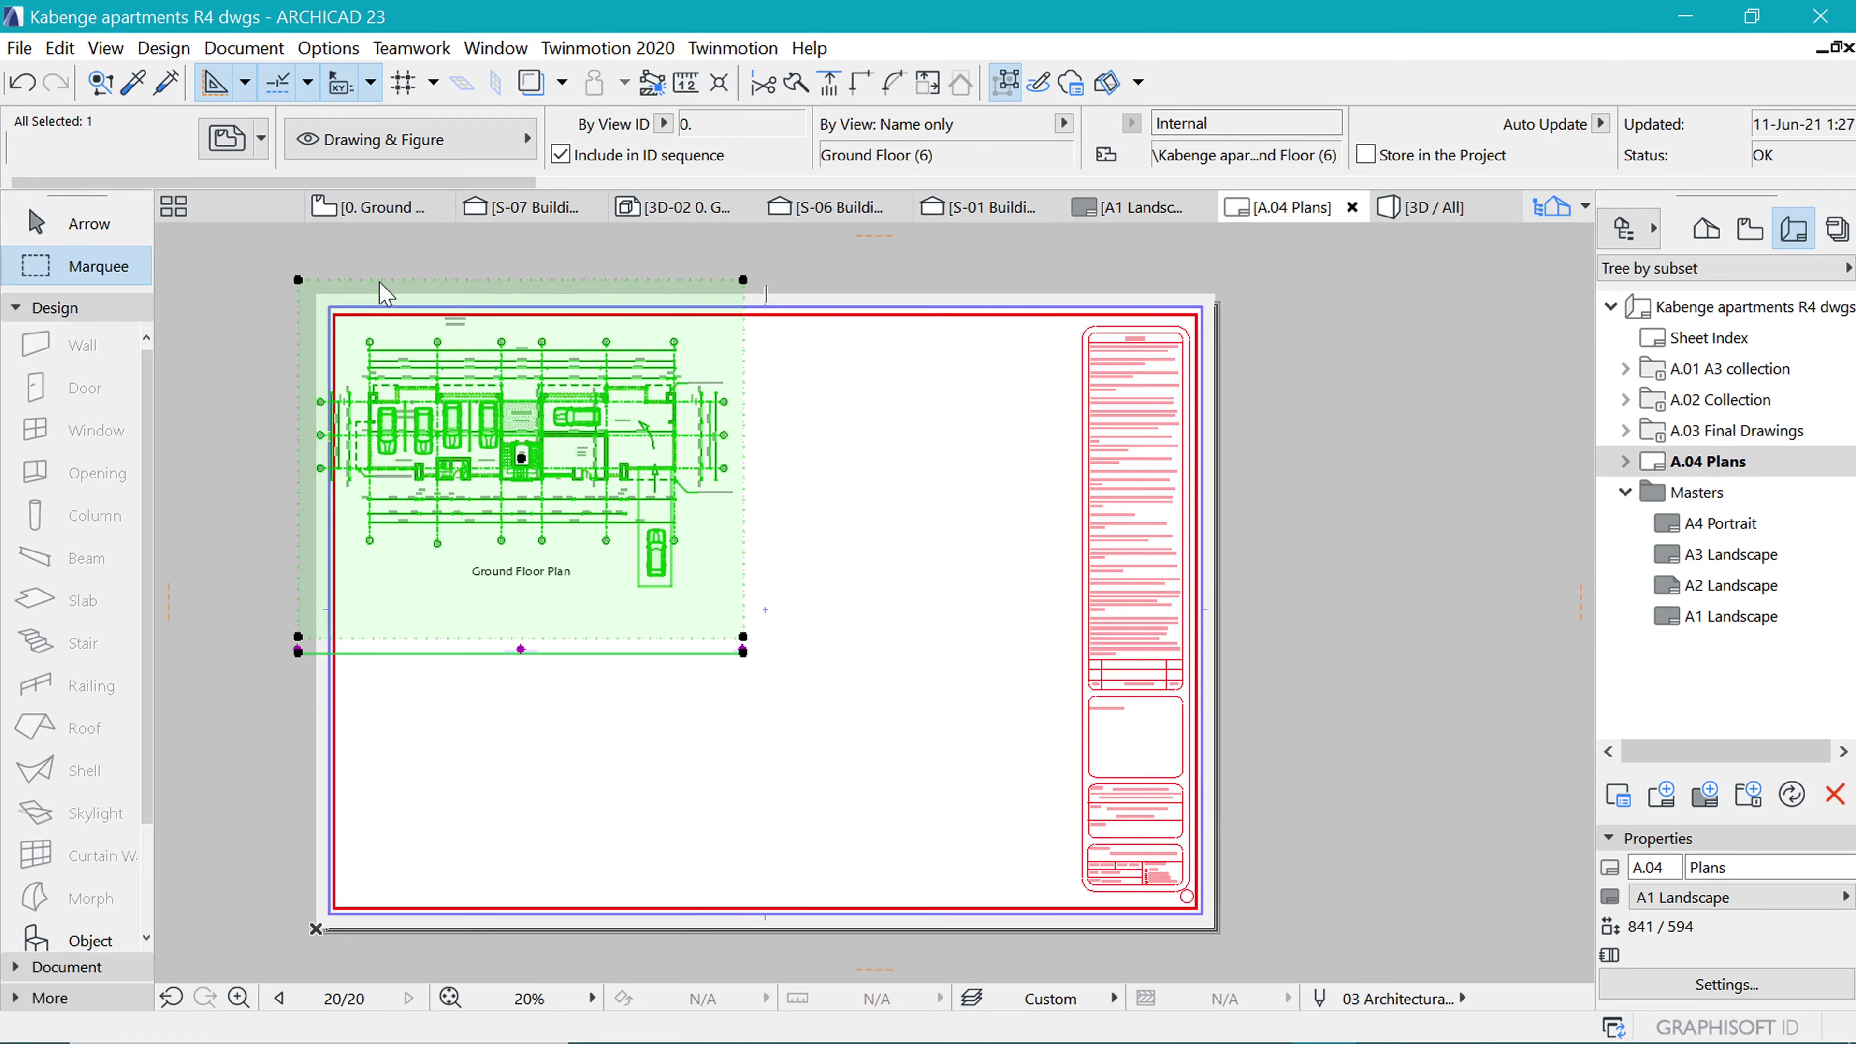
left_click(550, 335)
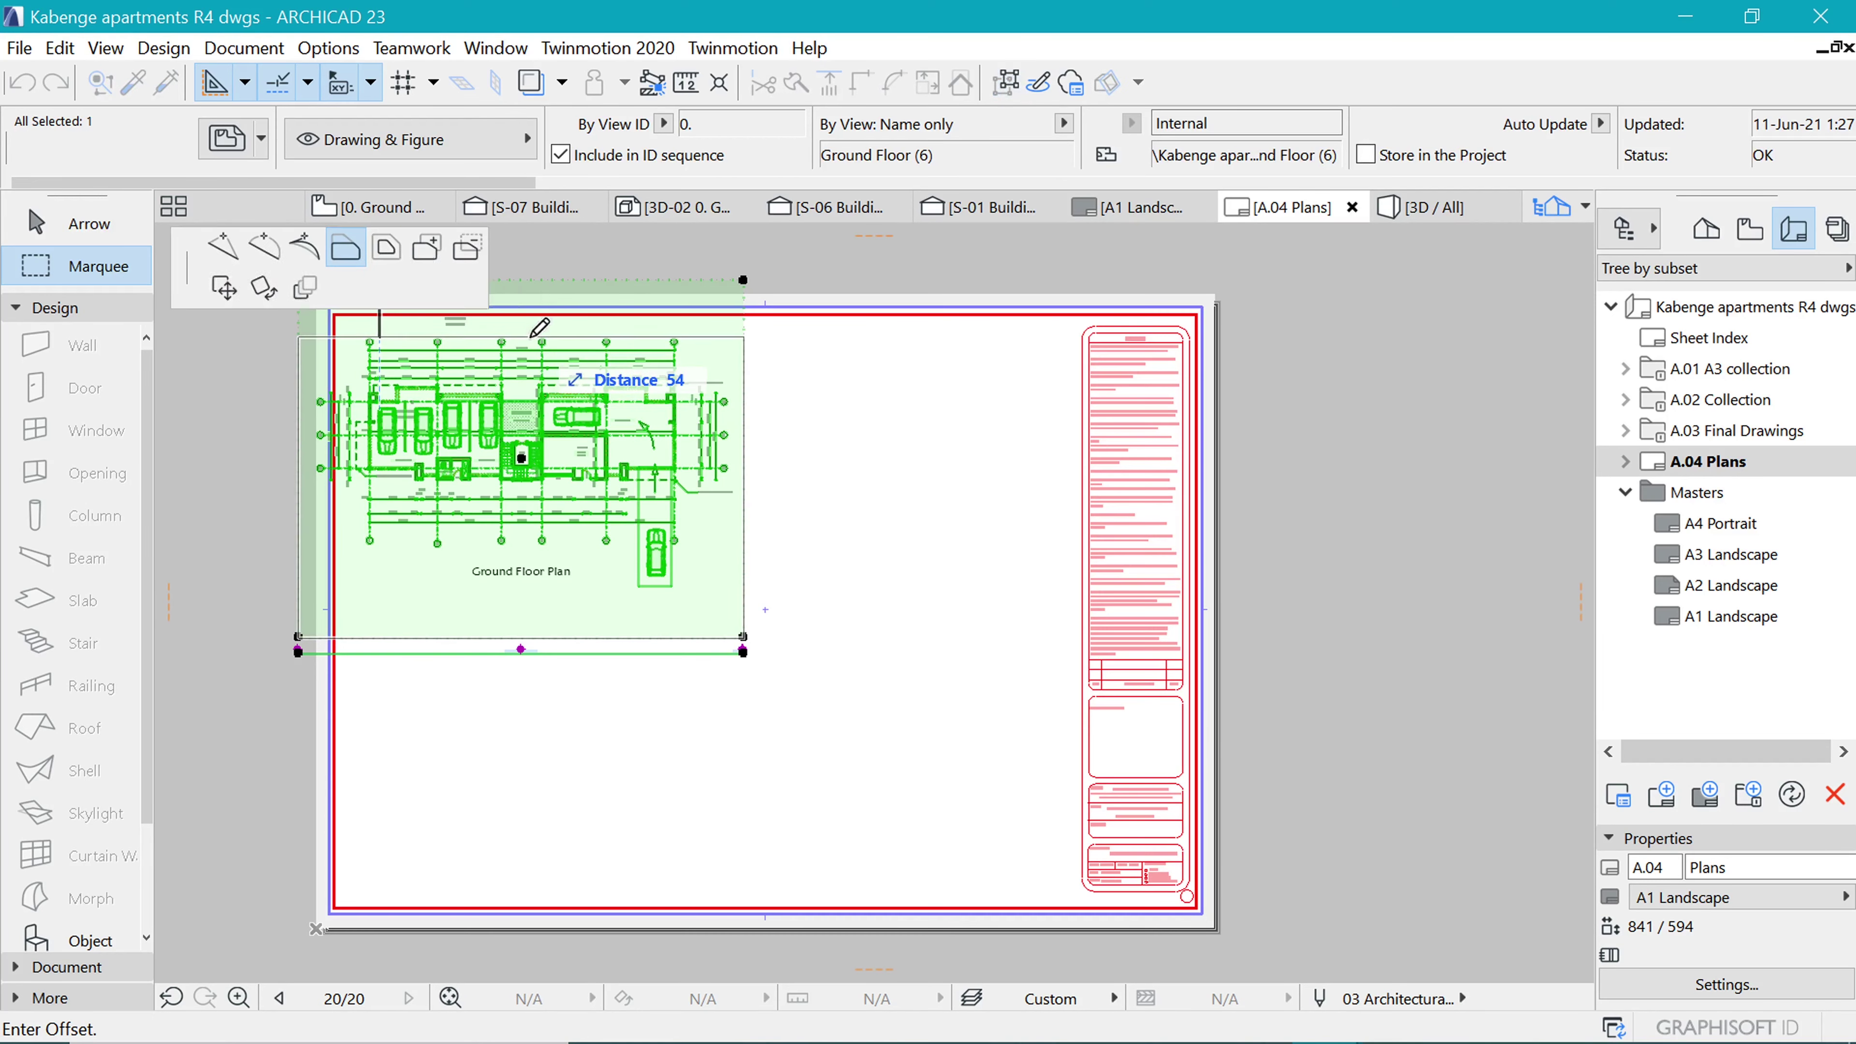
left_click(554, 620)
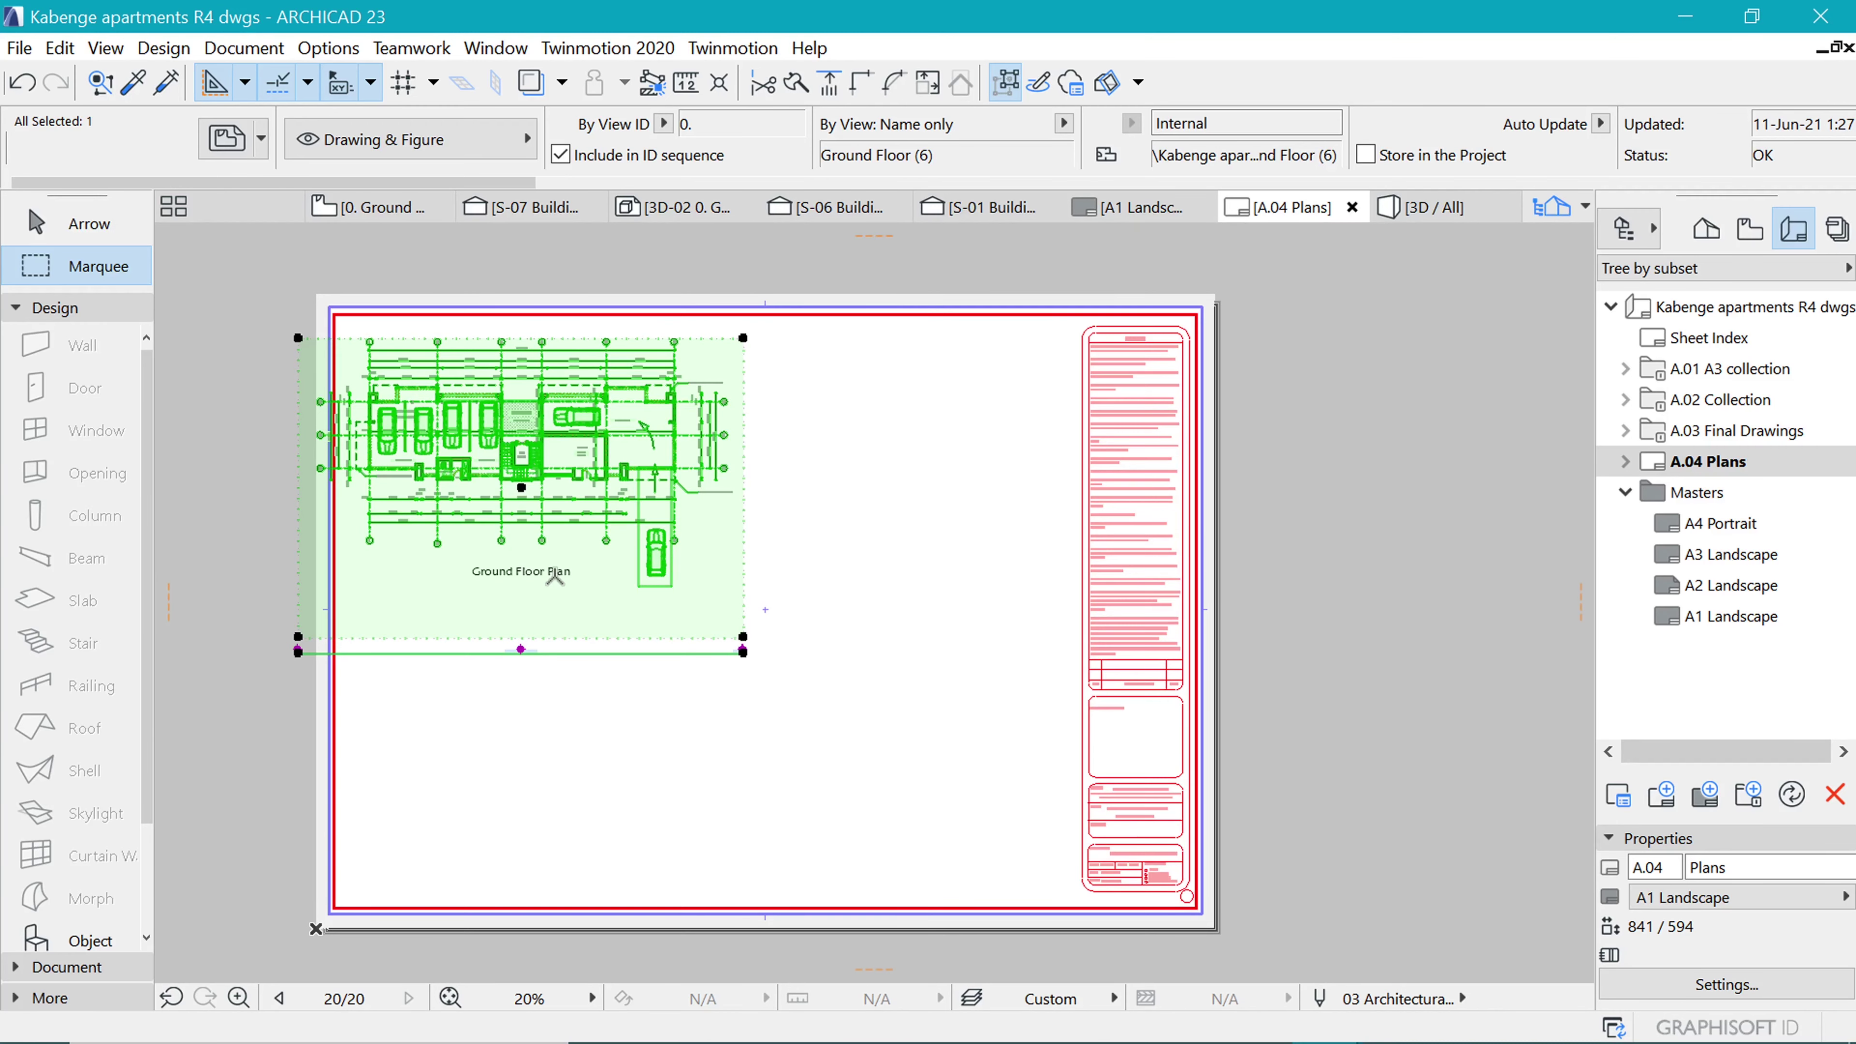
left_click(628, 636)
left_click(629, 560)
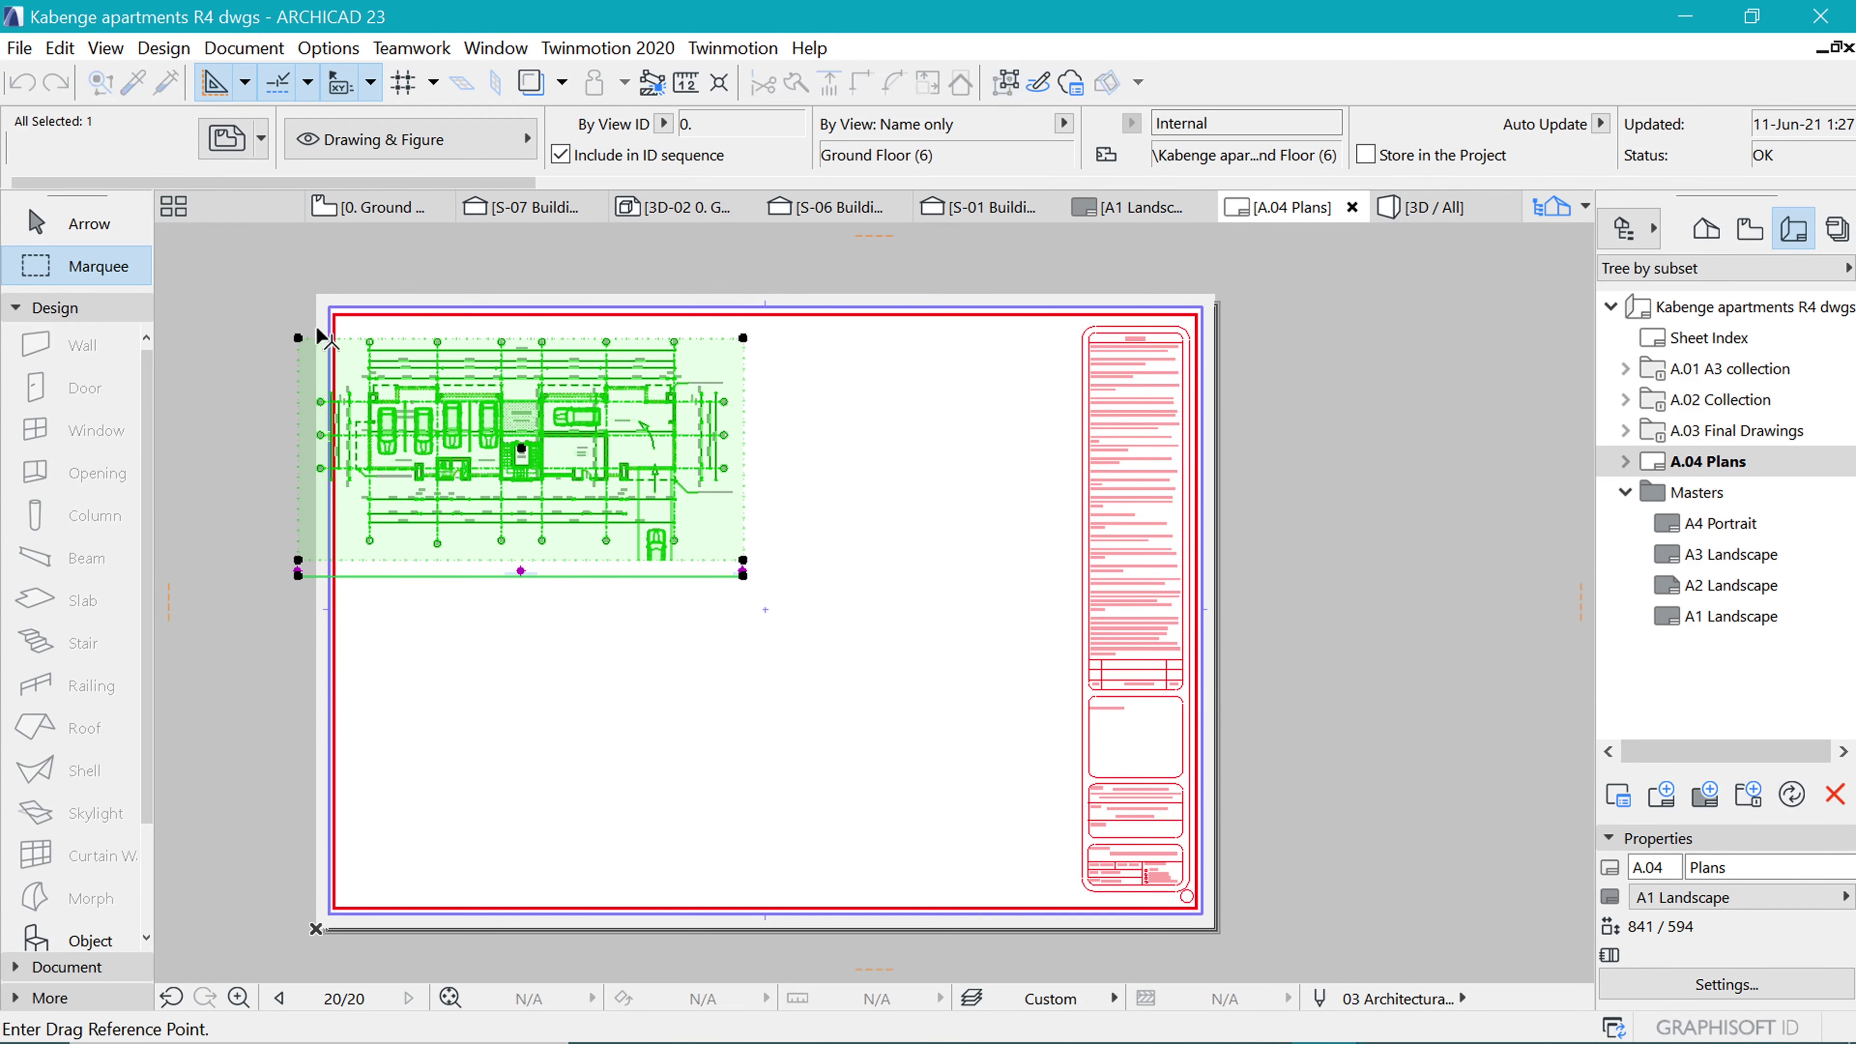
left_click(299, 338)
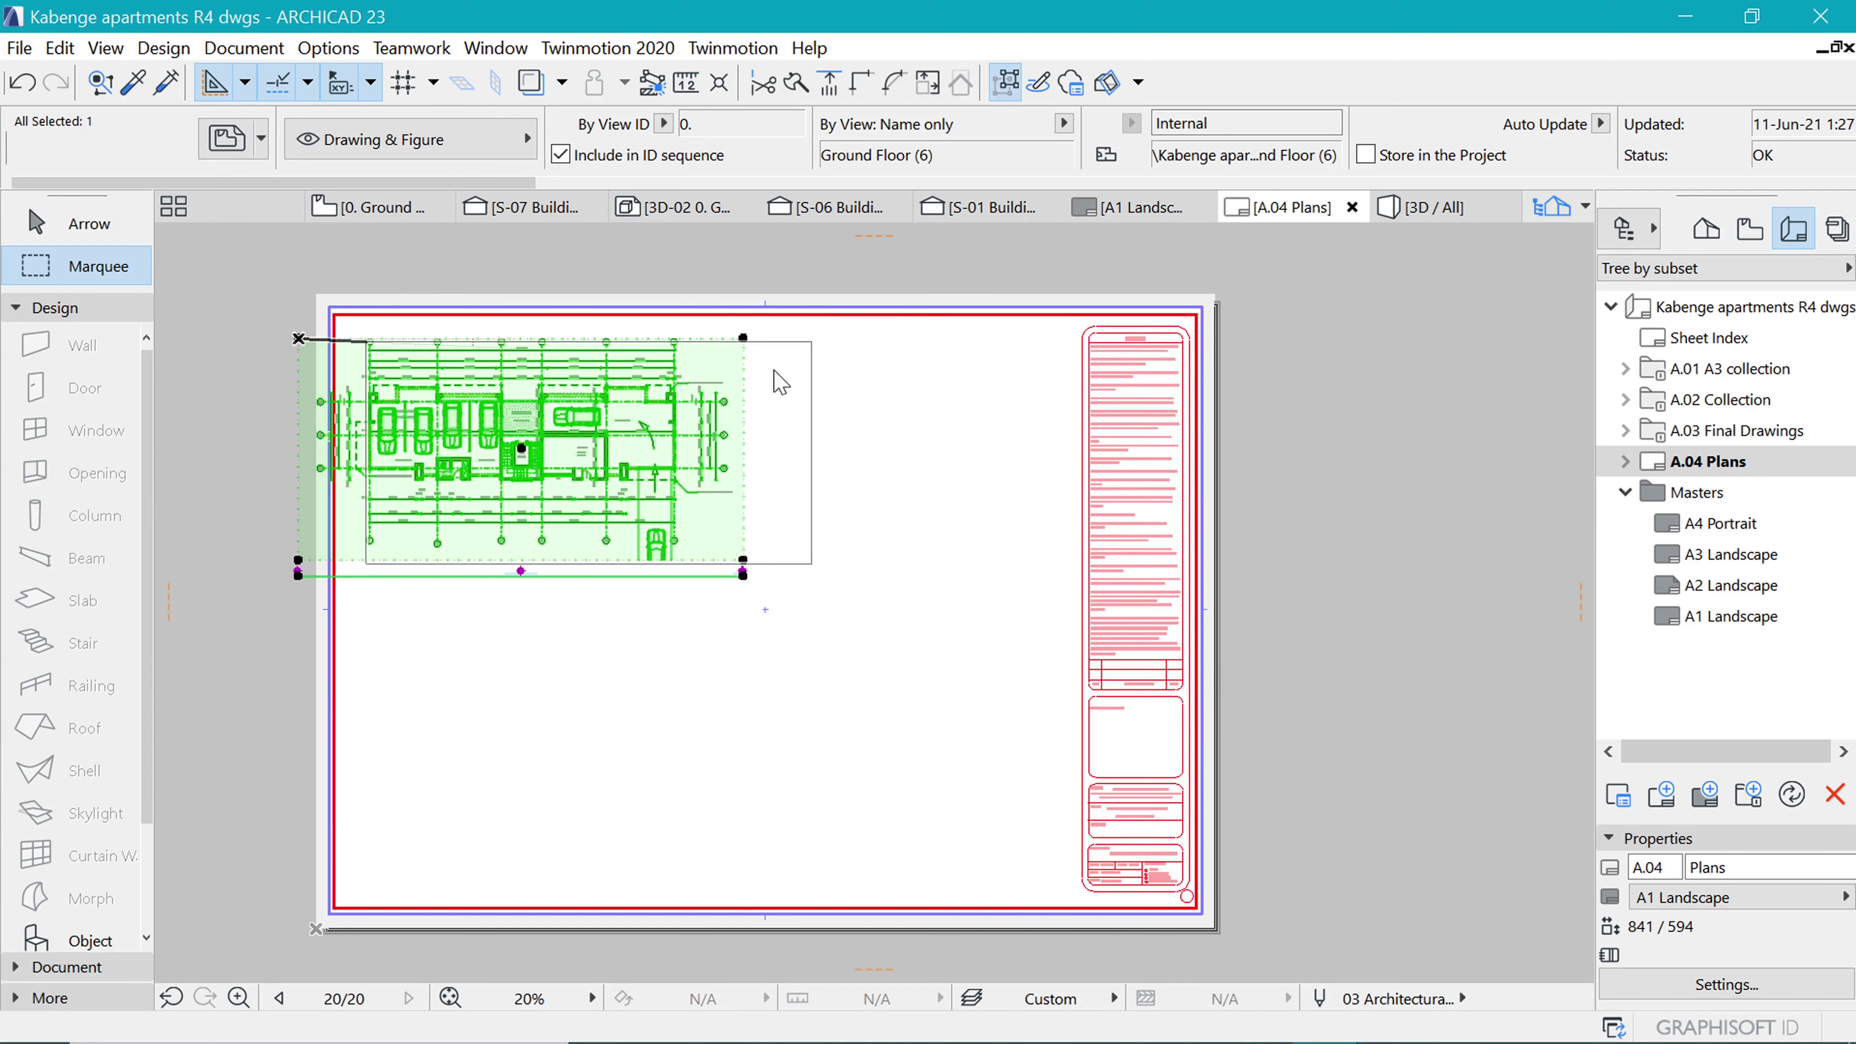
left_click(366, 341)
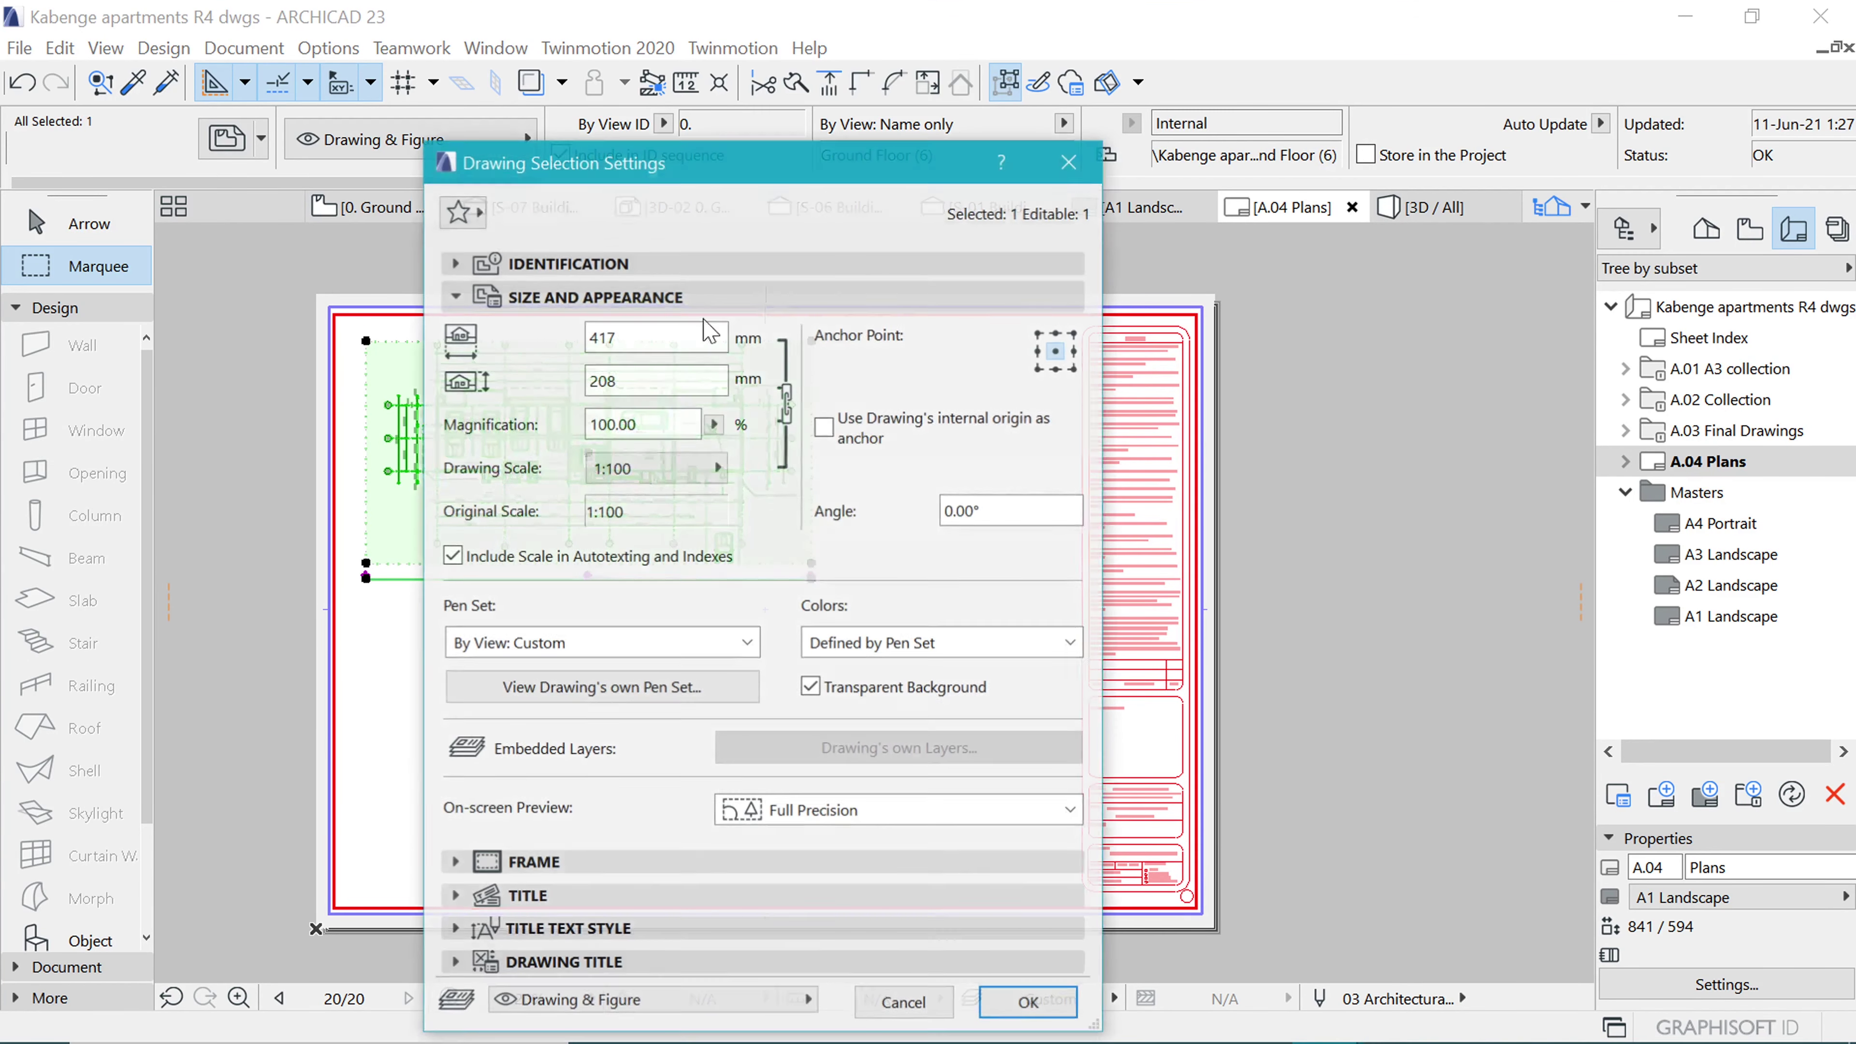
Change the Ground Floor Plan drawing scale to 1:50 and confirm.
left_click(647, 479)
left_click(601, 300)
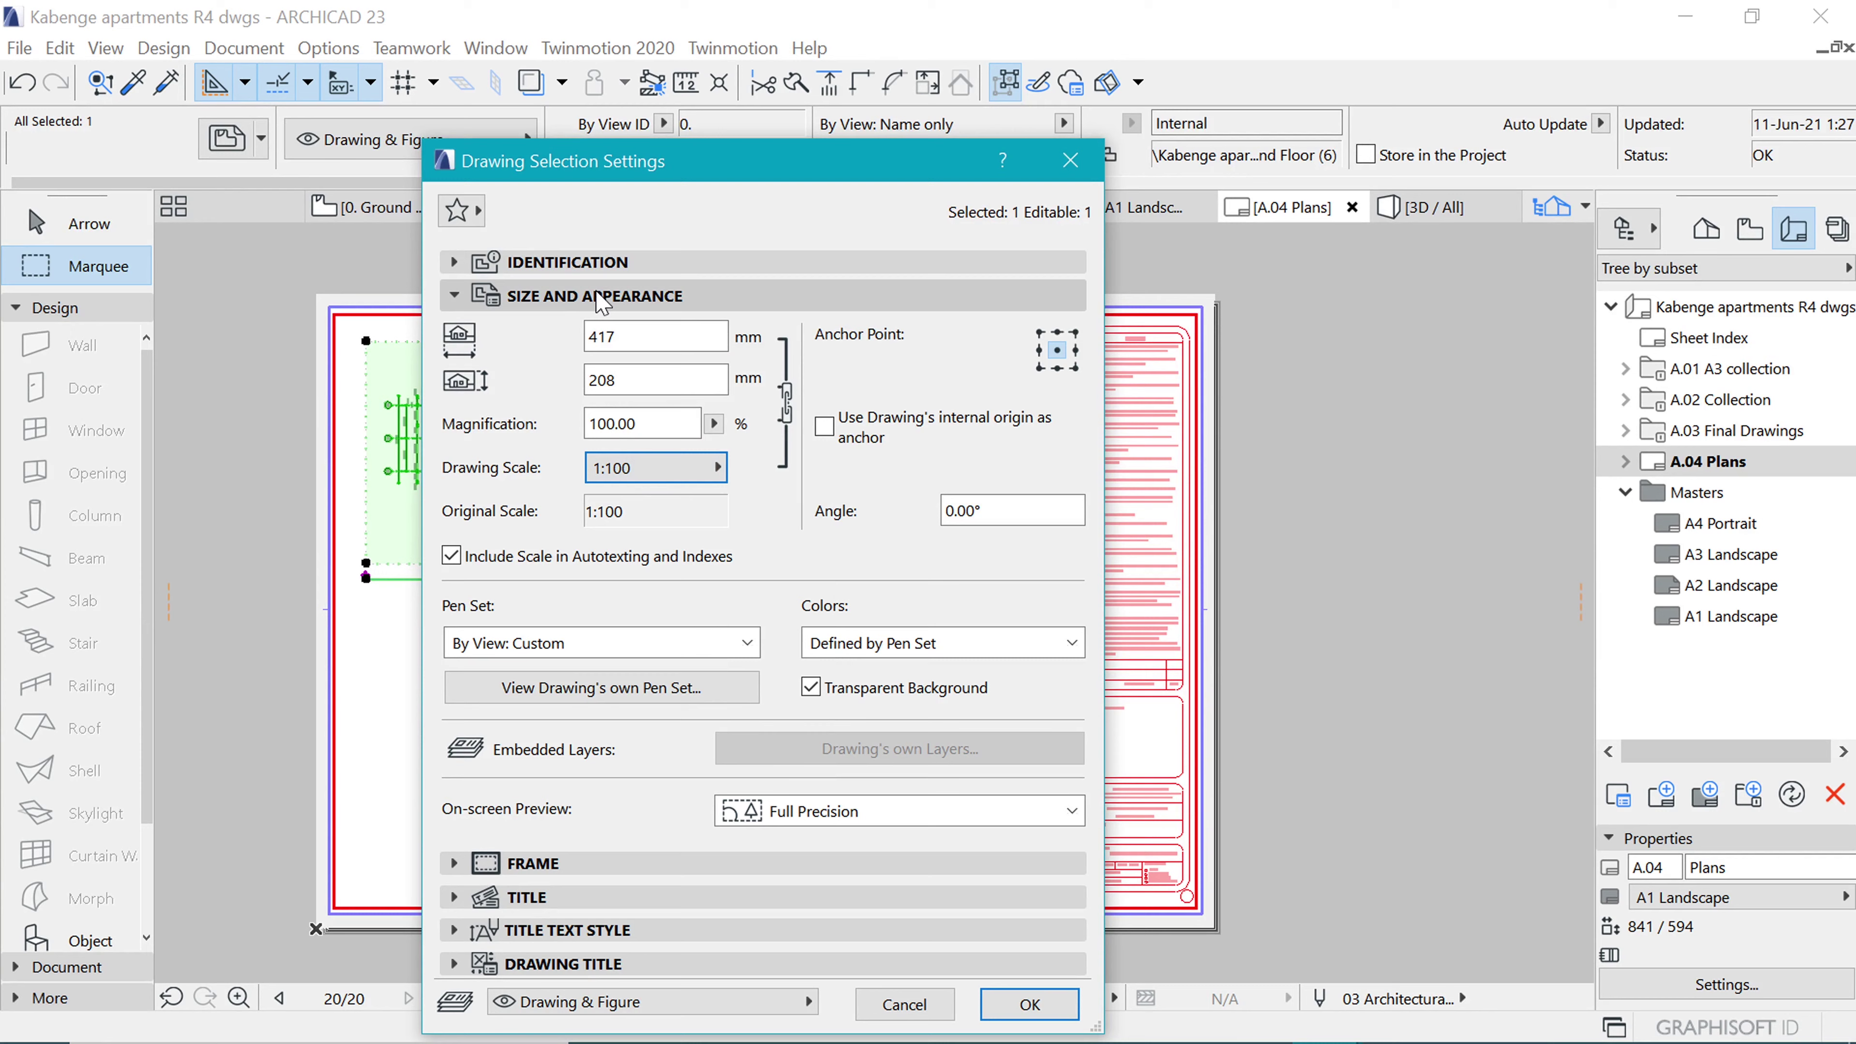
left_click(651, 468)
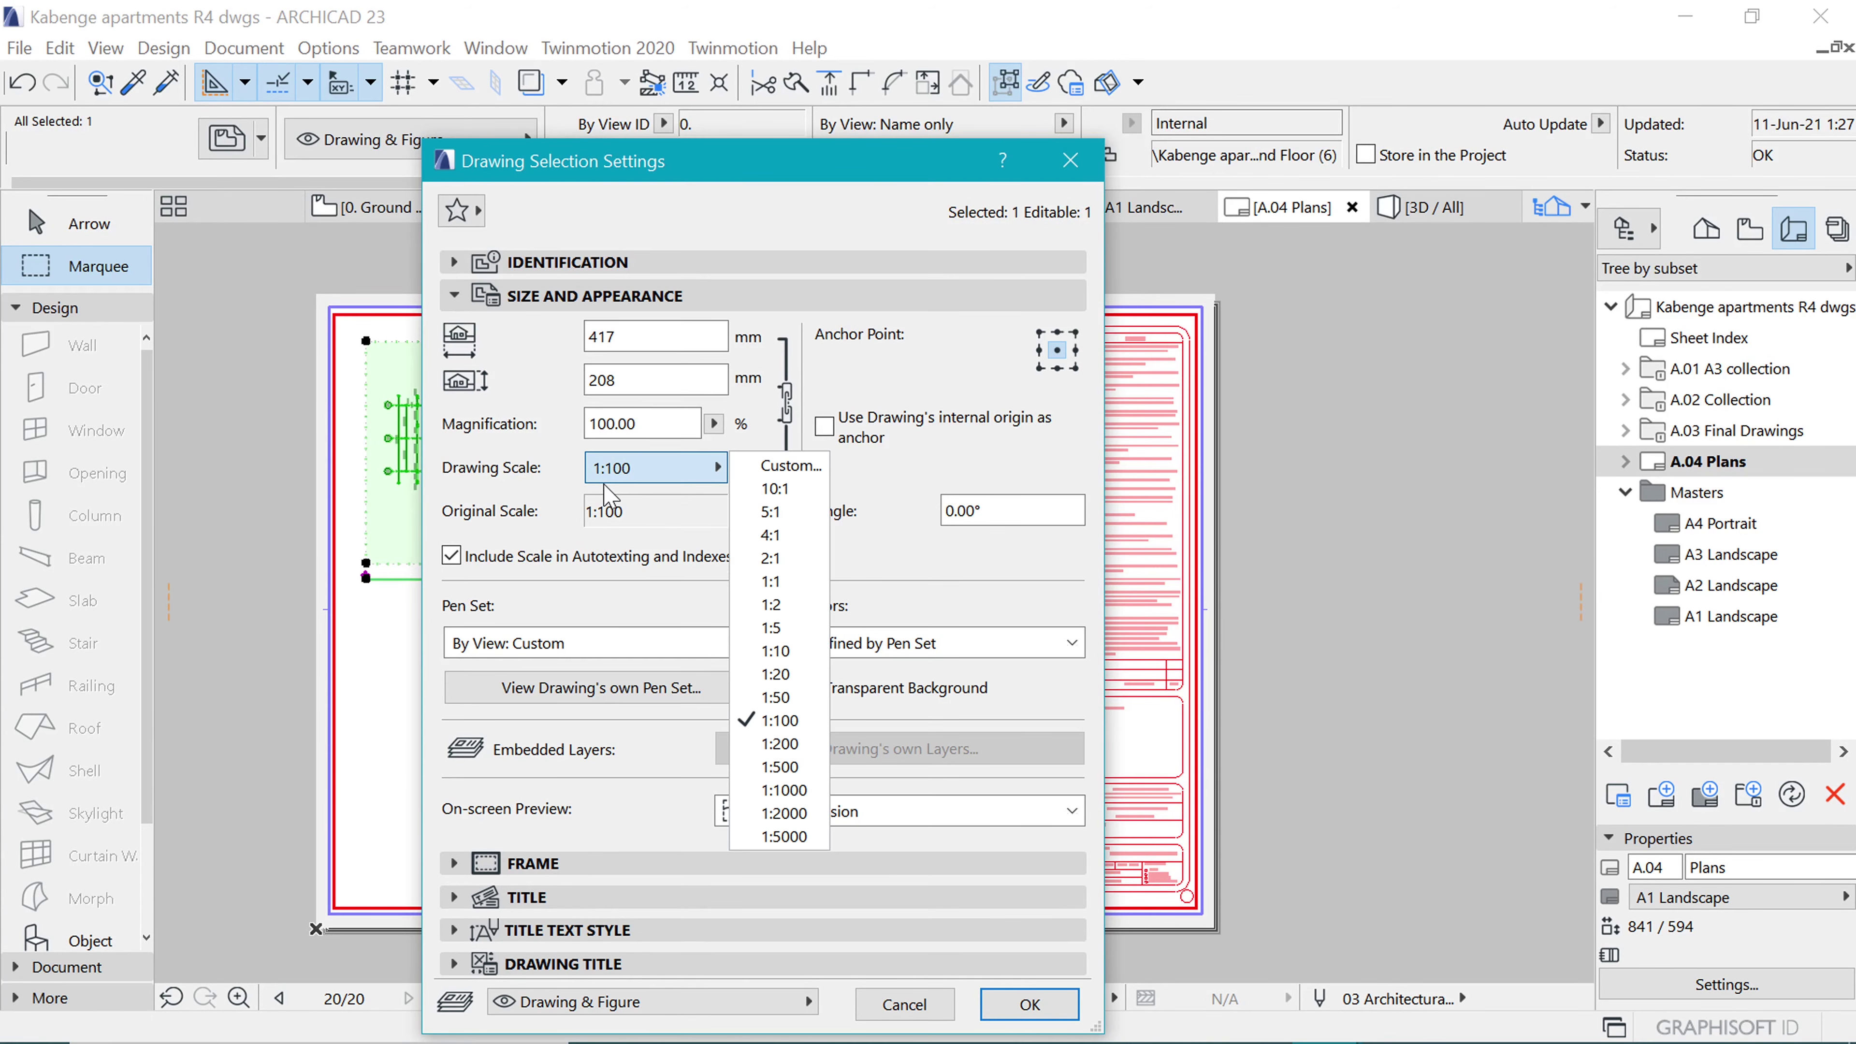
left_click(792, 700)
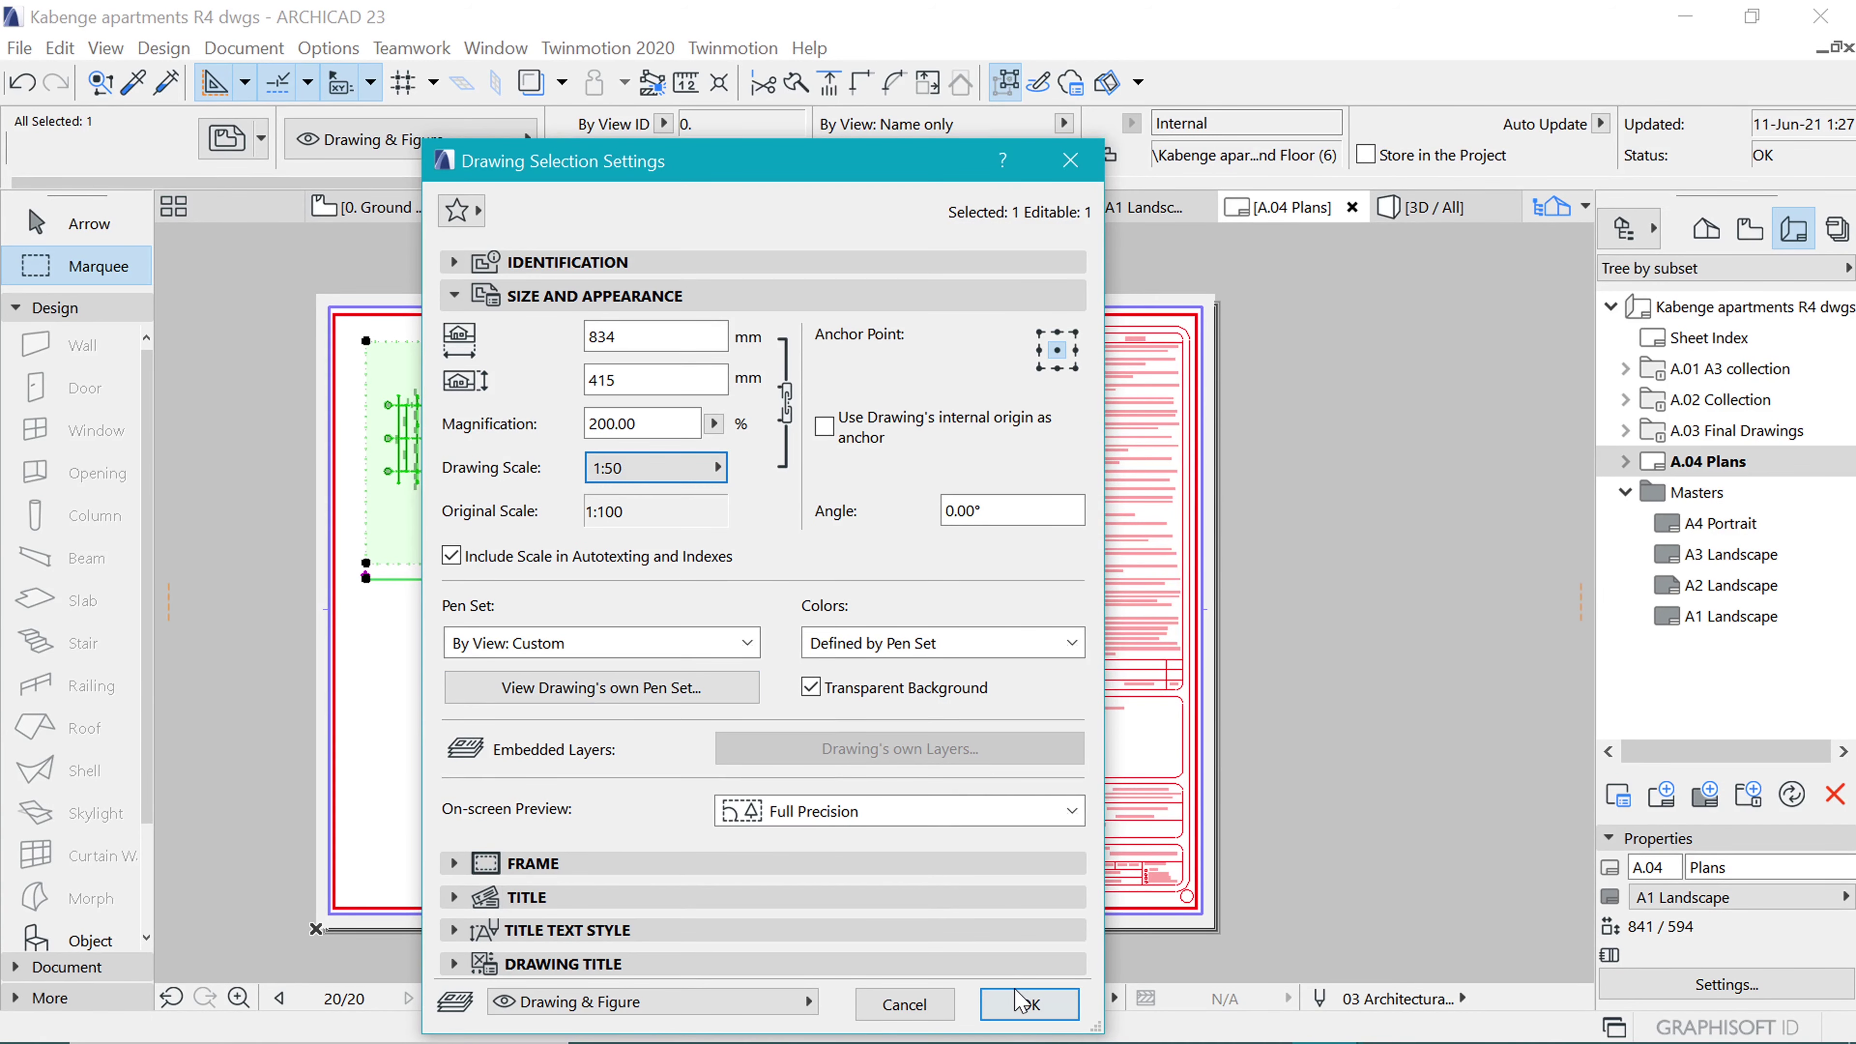
left_click(1028, 1004)
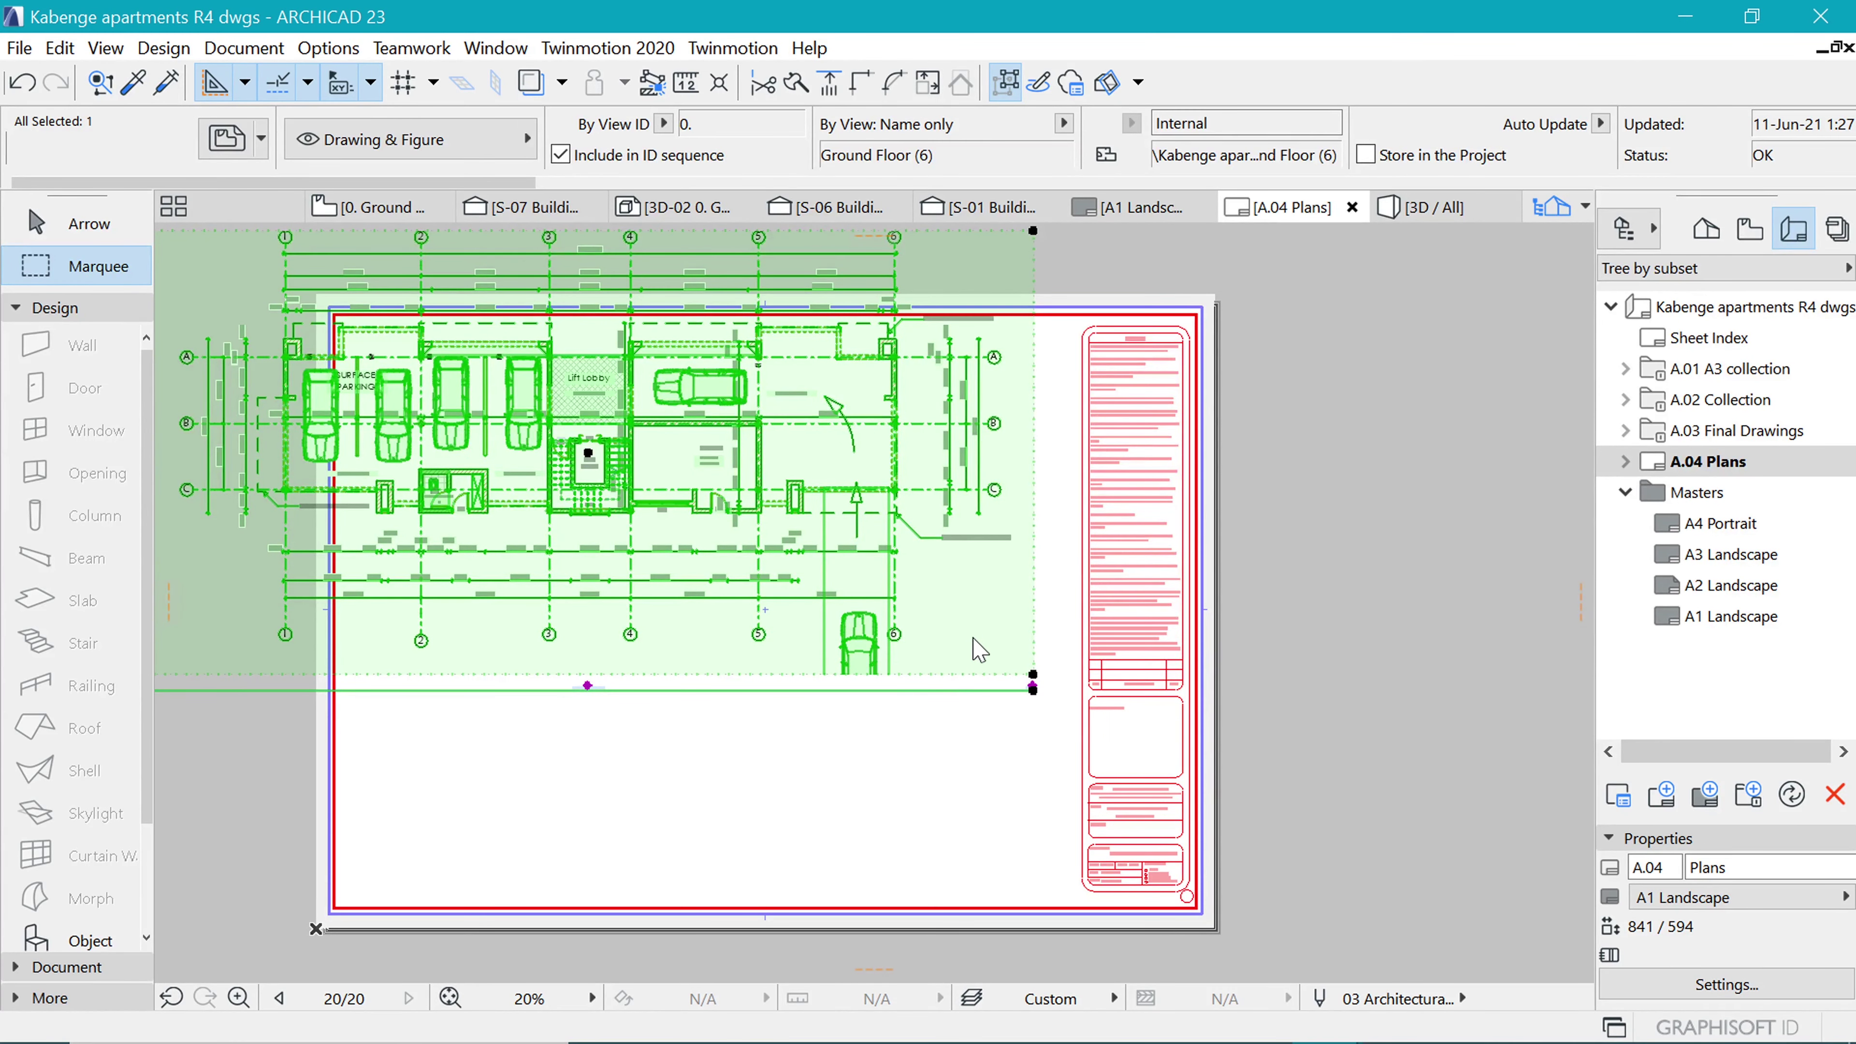
Cancel the drawing move, expand A.03 Final Drawings and open the A.03.2 Ground layout.
key("ctrl+d")
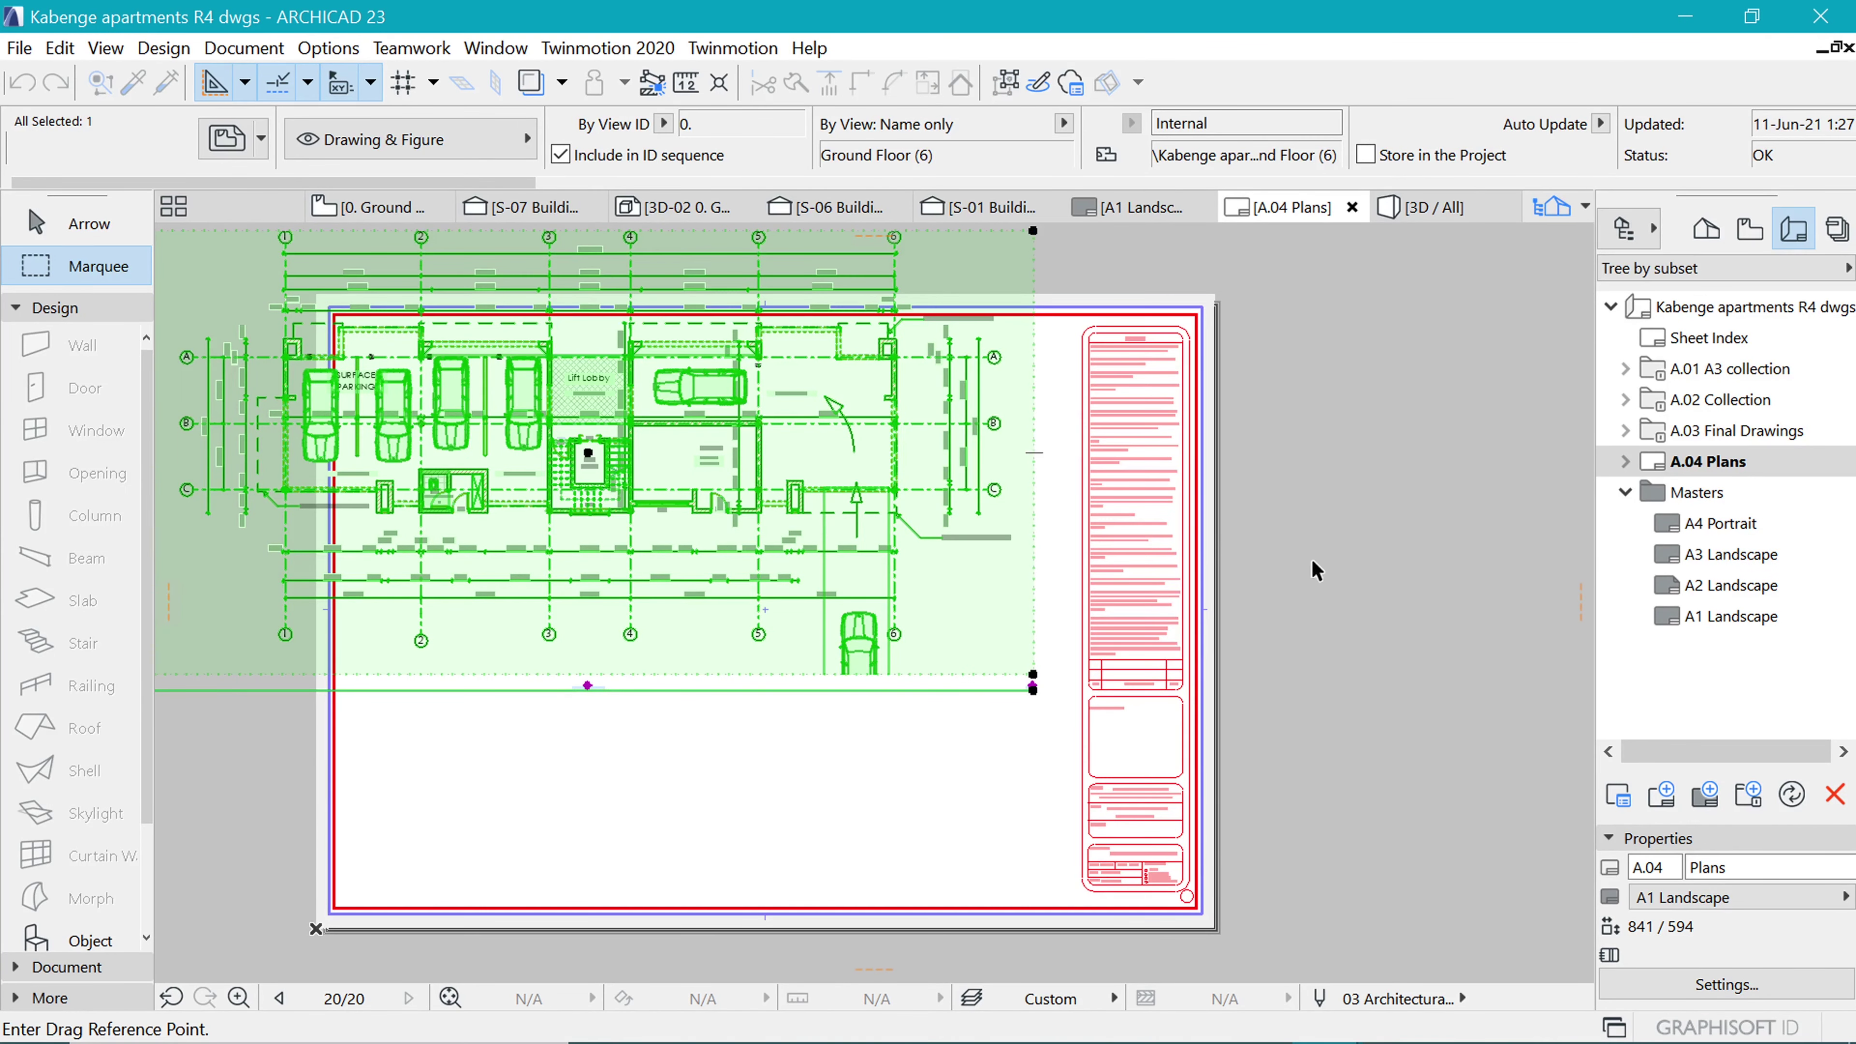
key("Escape")
key("Escape")
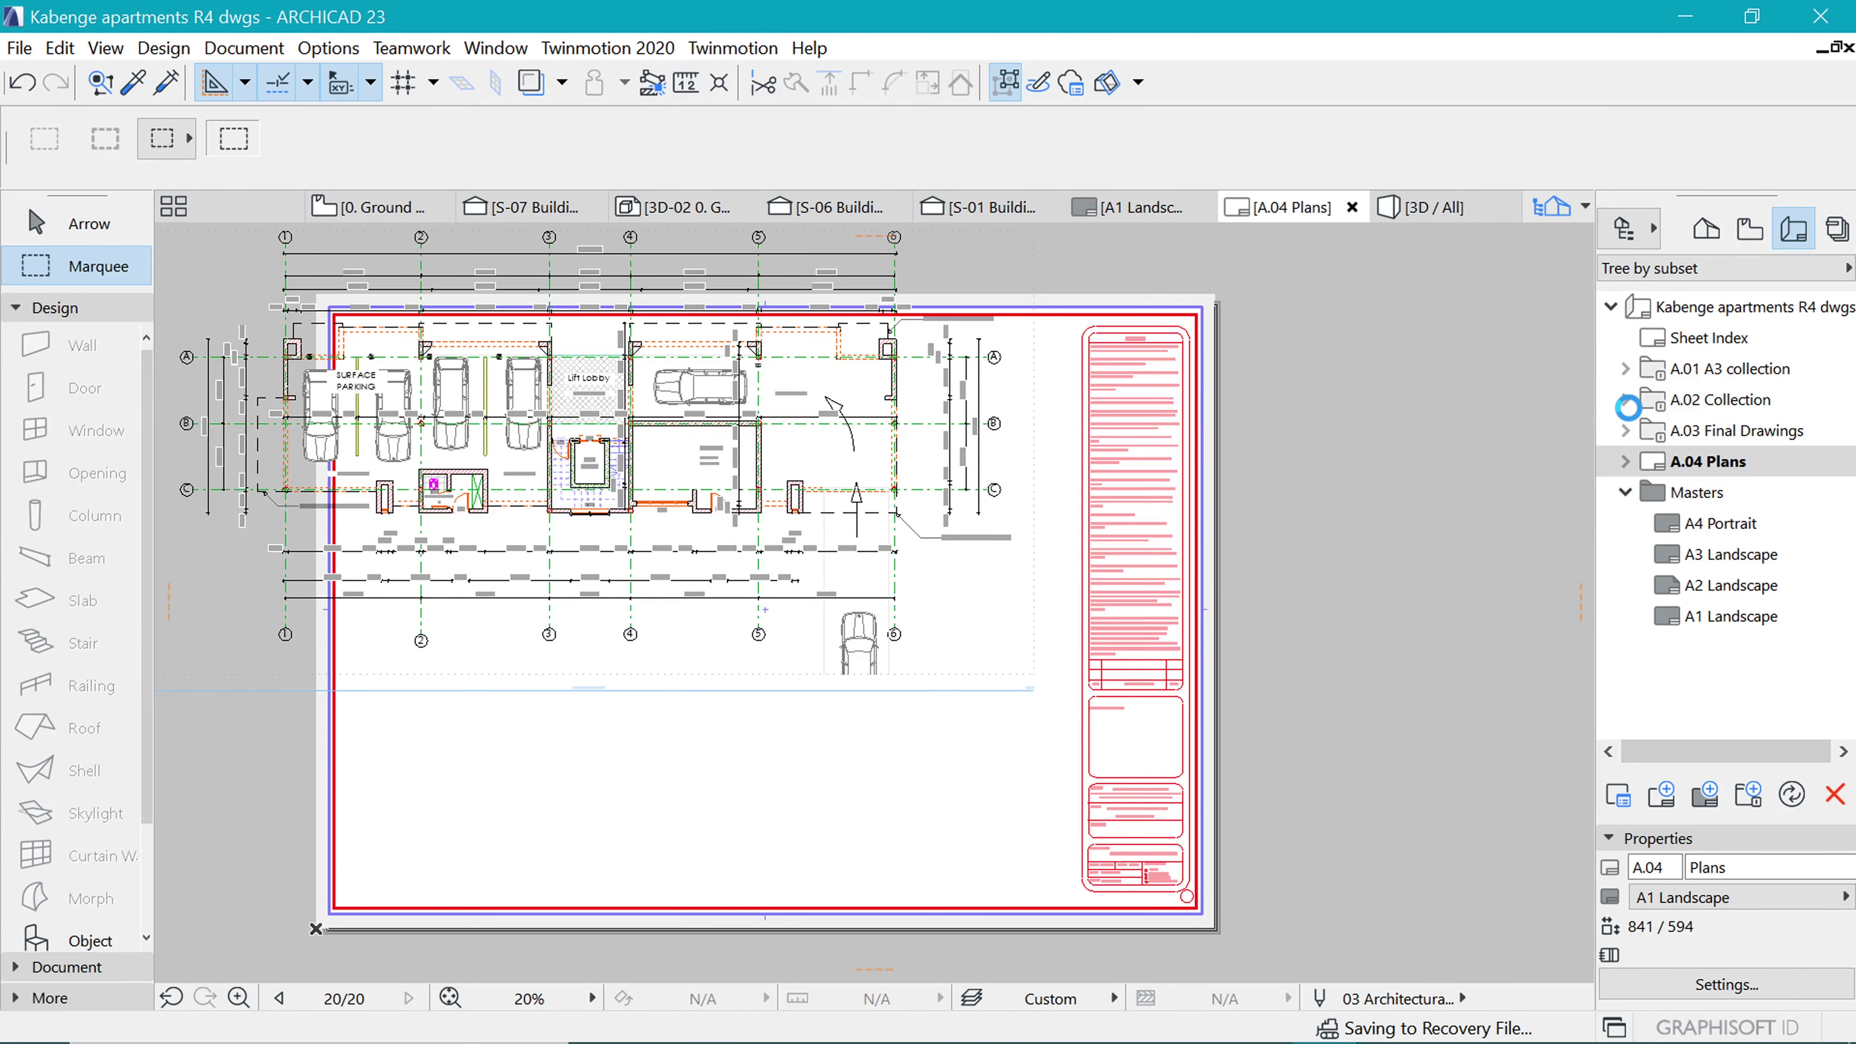
left_click(1626, 429)
double_click(1689, 502)
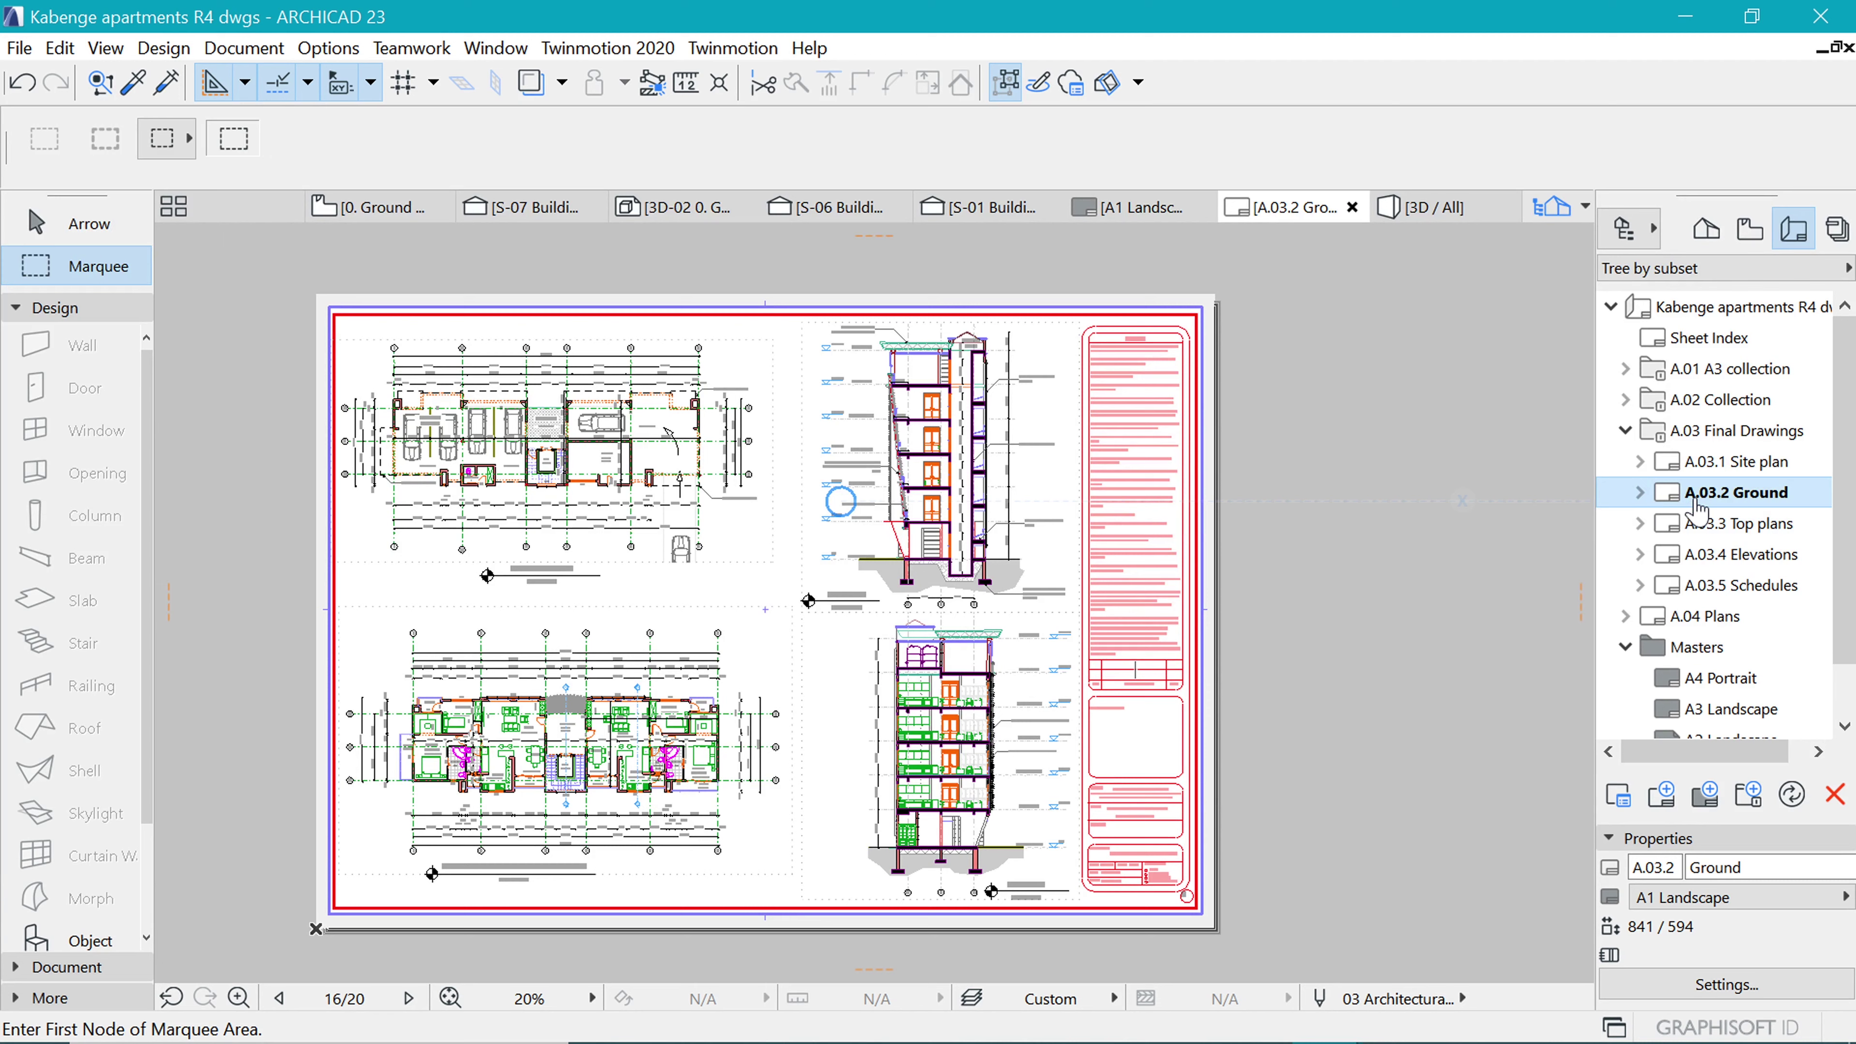
Select the layouts from A.03.1 Site plan through A.03.5 Schedules in the Navigator.
left_click(1724, 461)
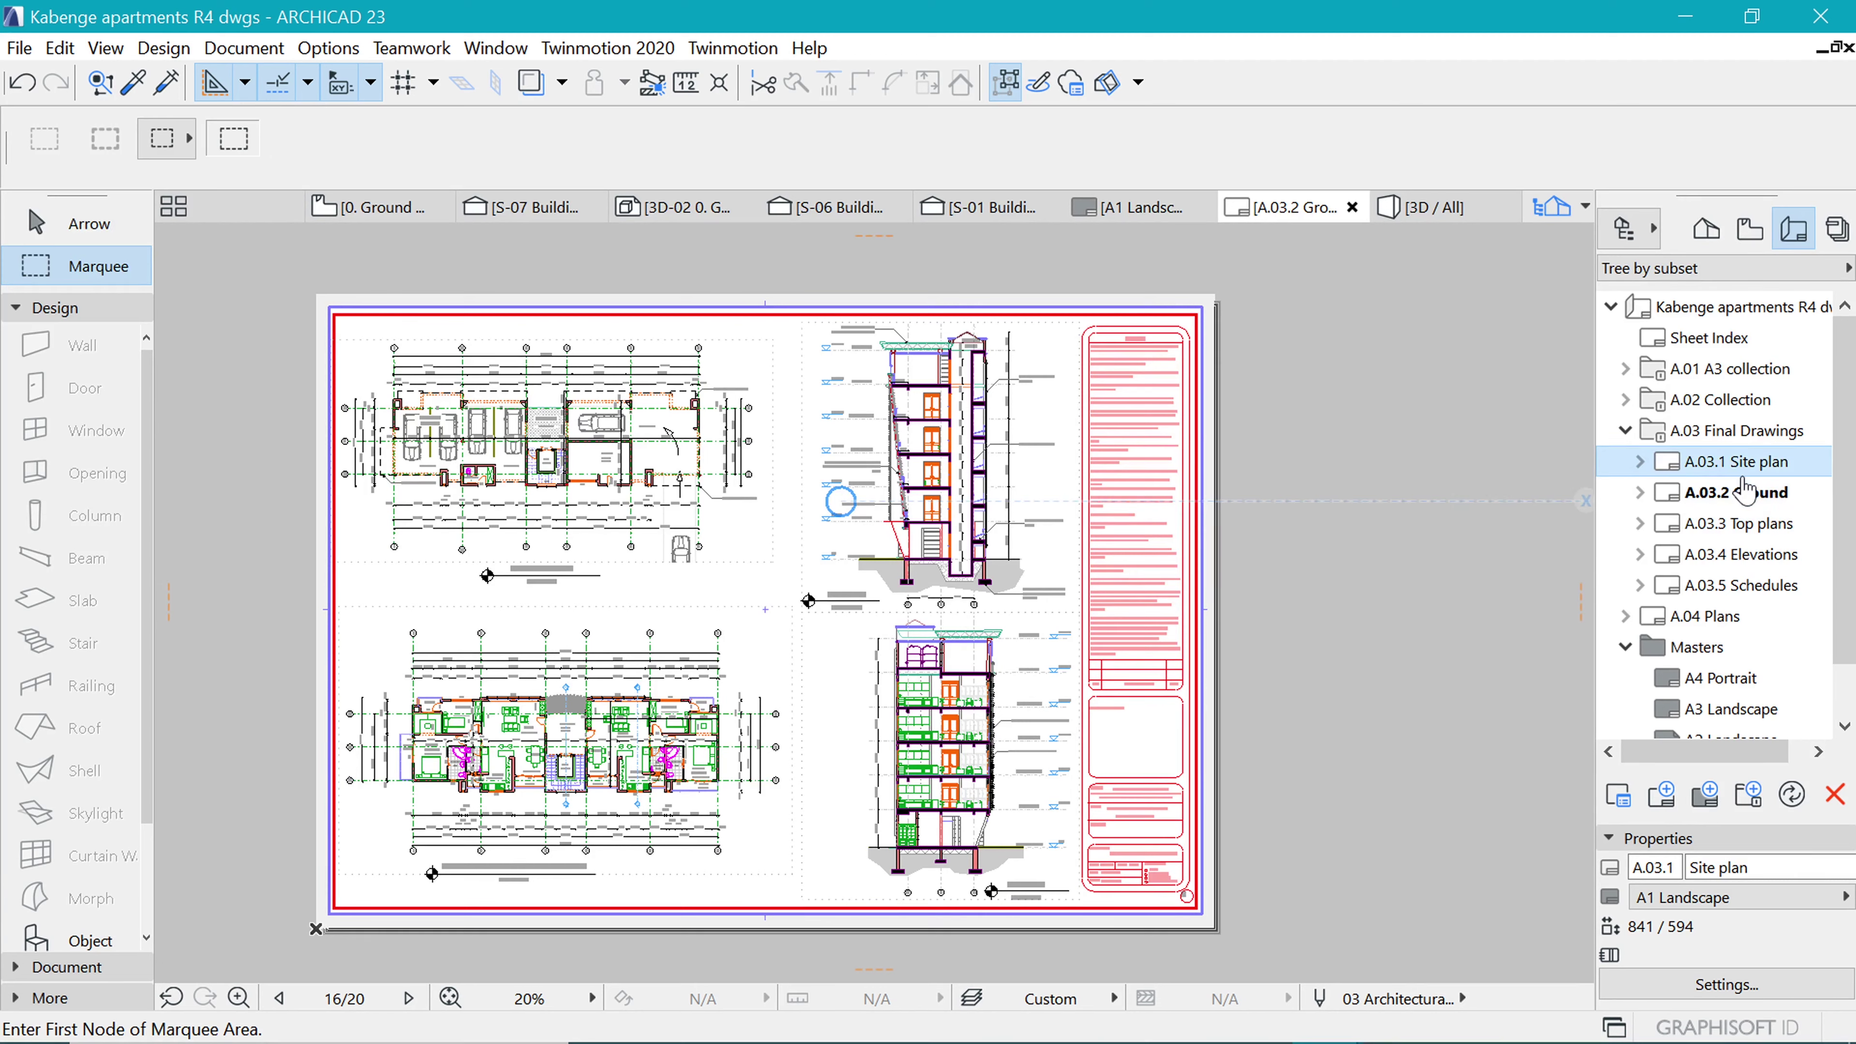
left_click(1743, 587, "shift")
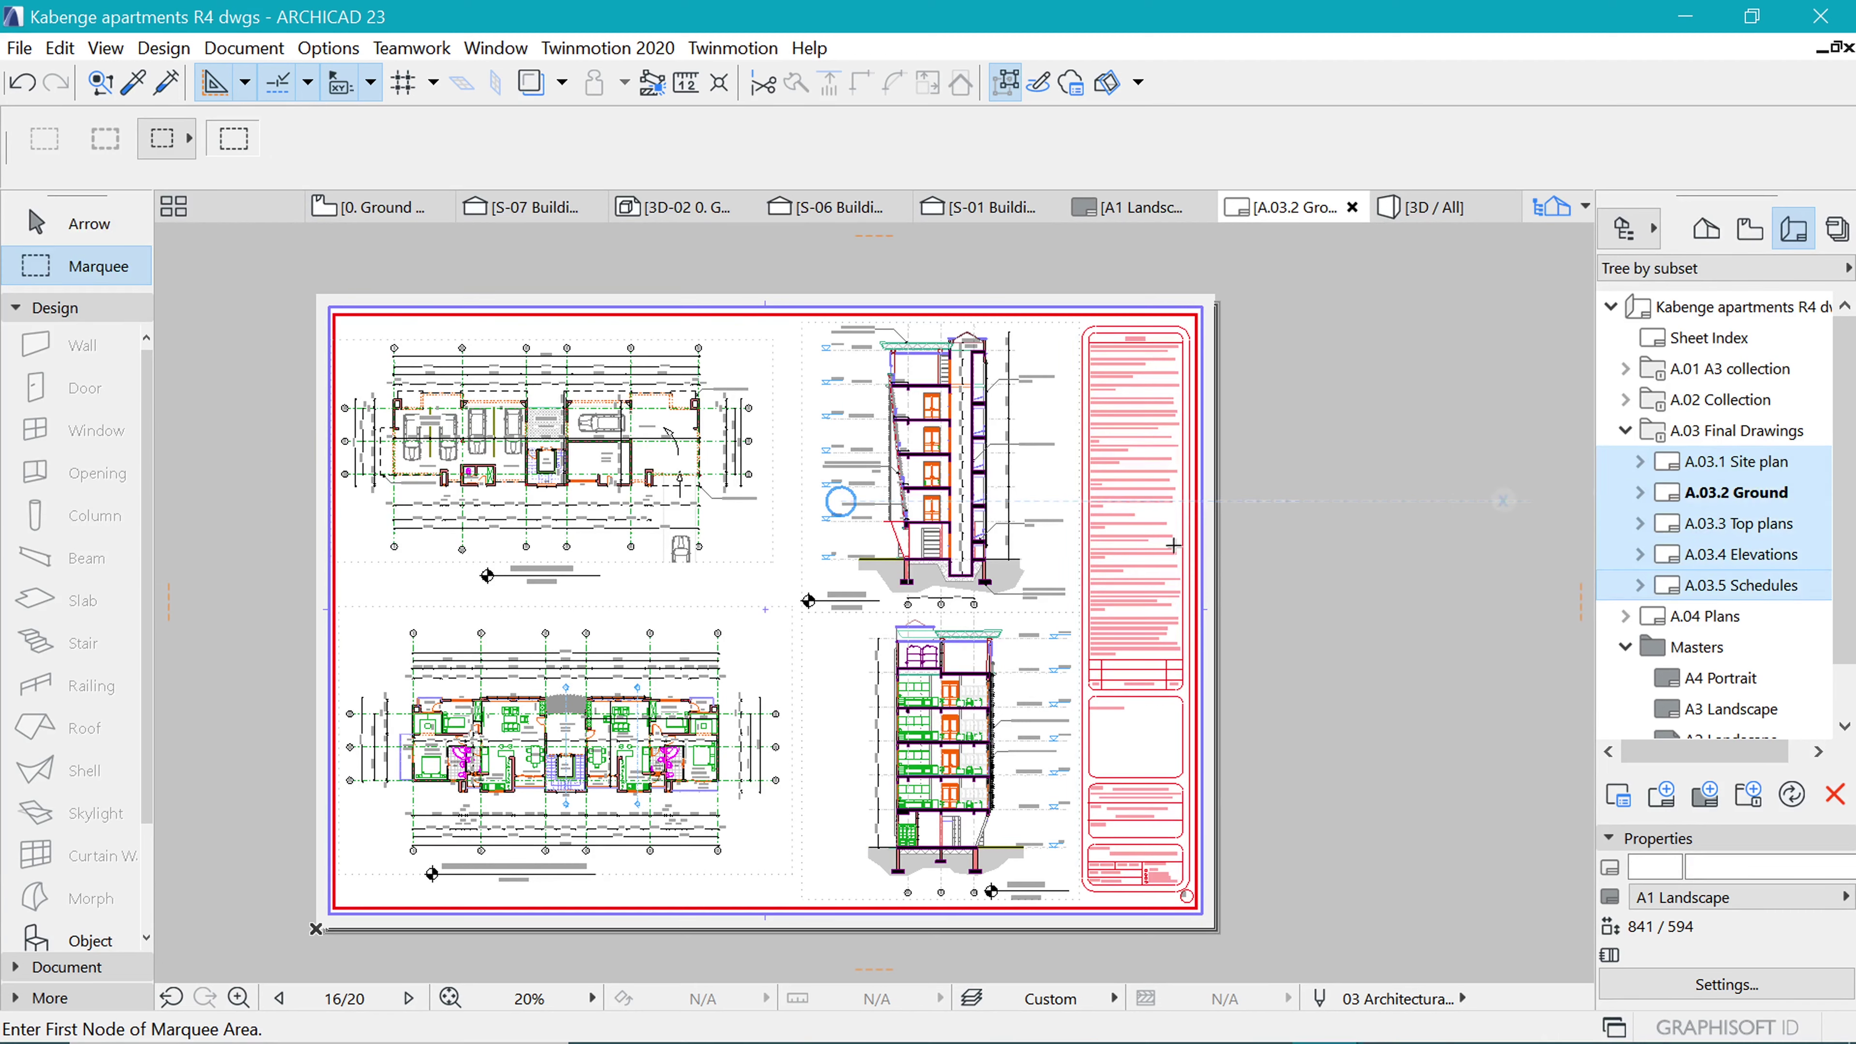
left_click(1737, 472)
left_click(1746, 589, "shift")
Start saving the layouts as a PDF file named 'Apartment dwgs'.
left_click(19, 47)
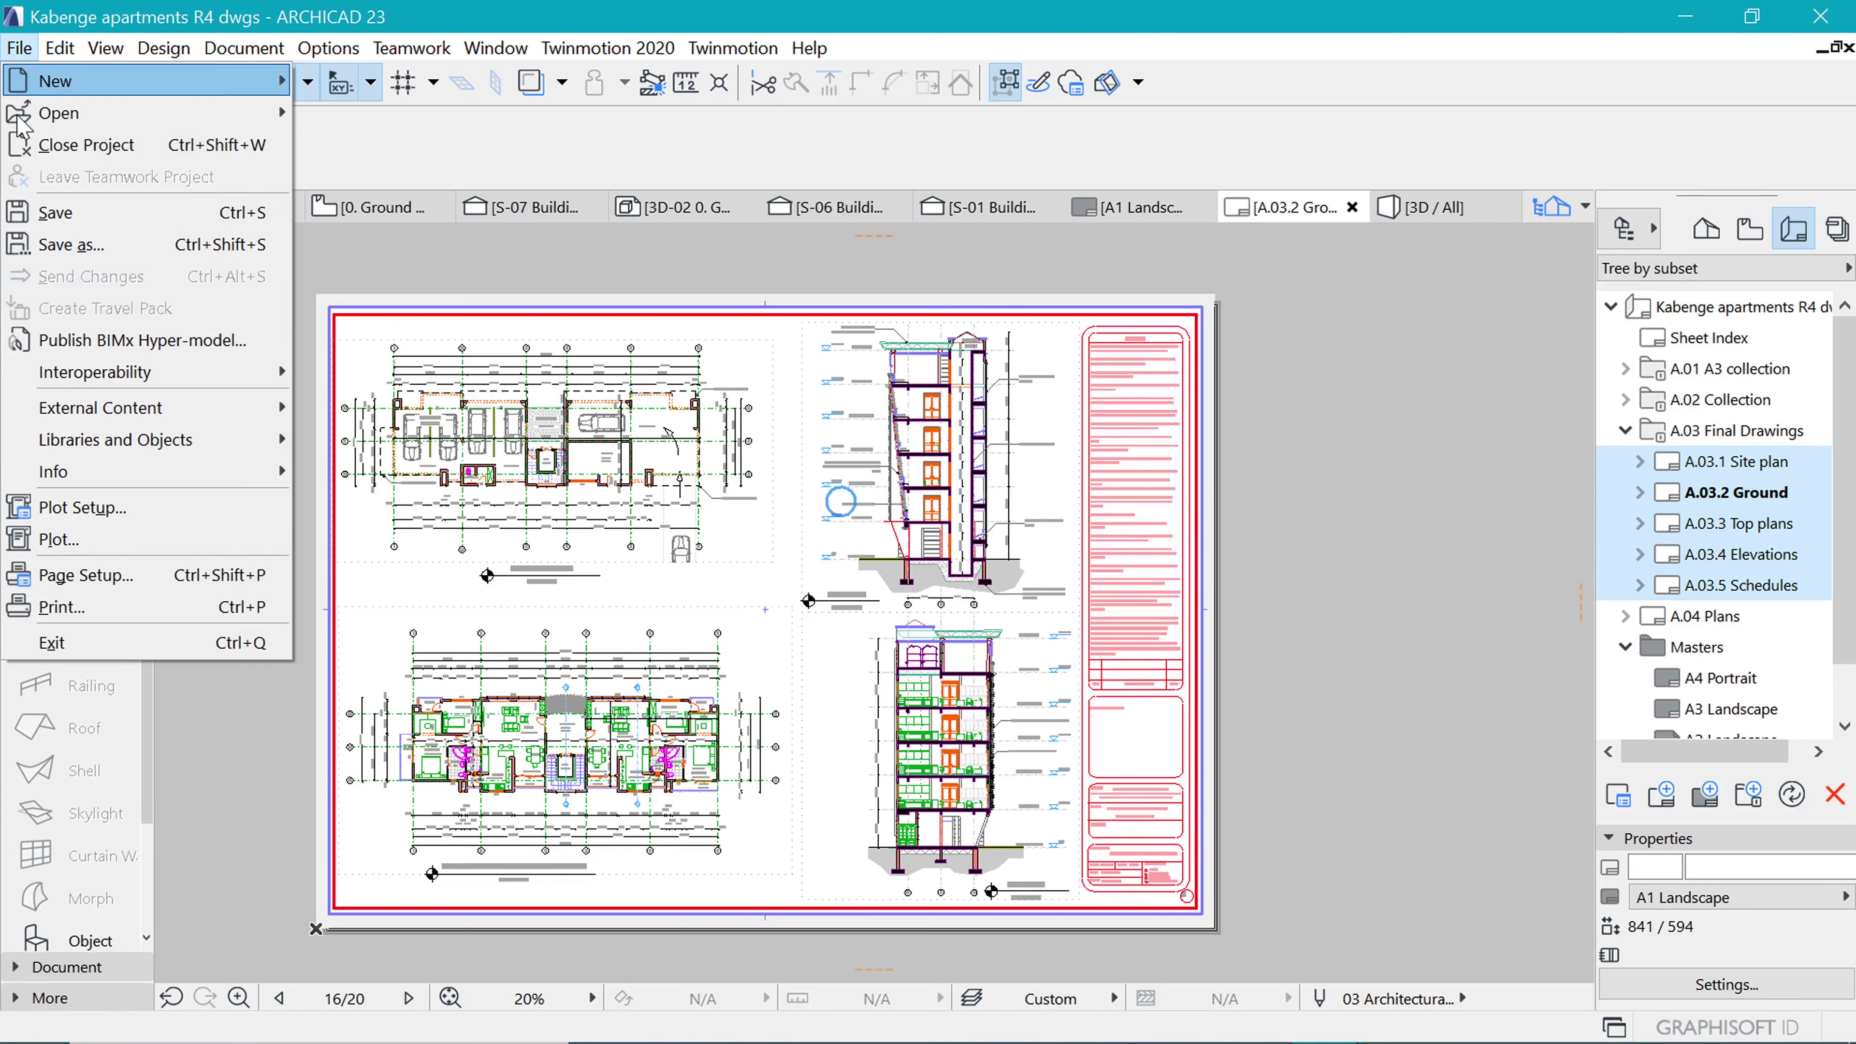
left_click(110, 245)
left_click(1324, 785)
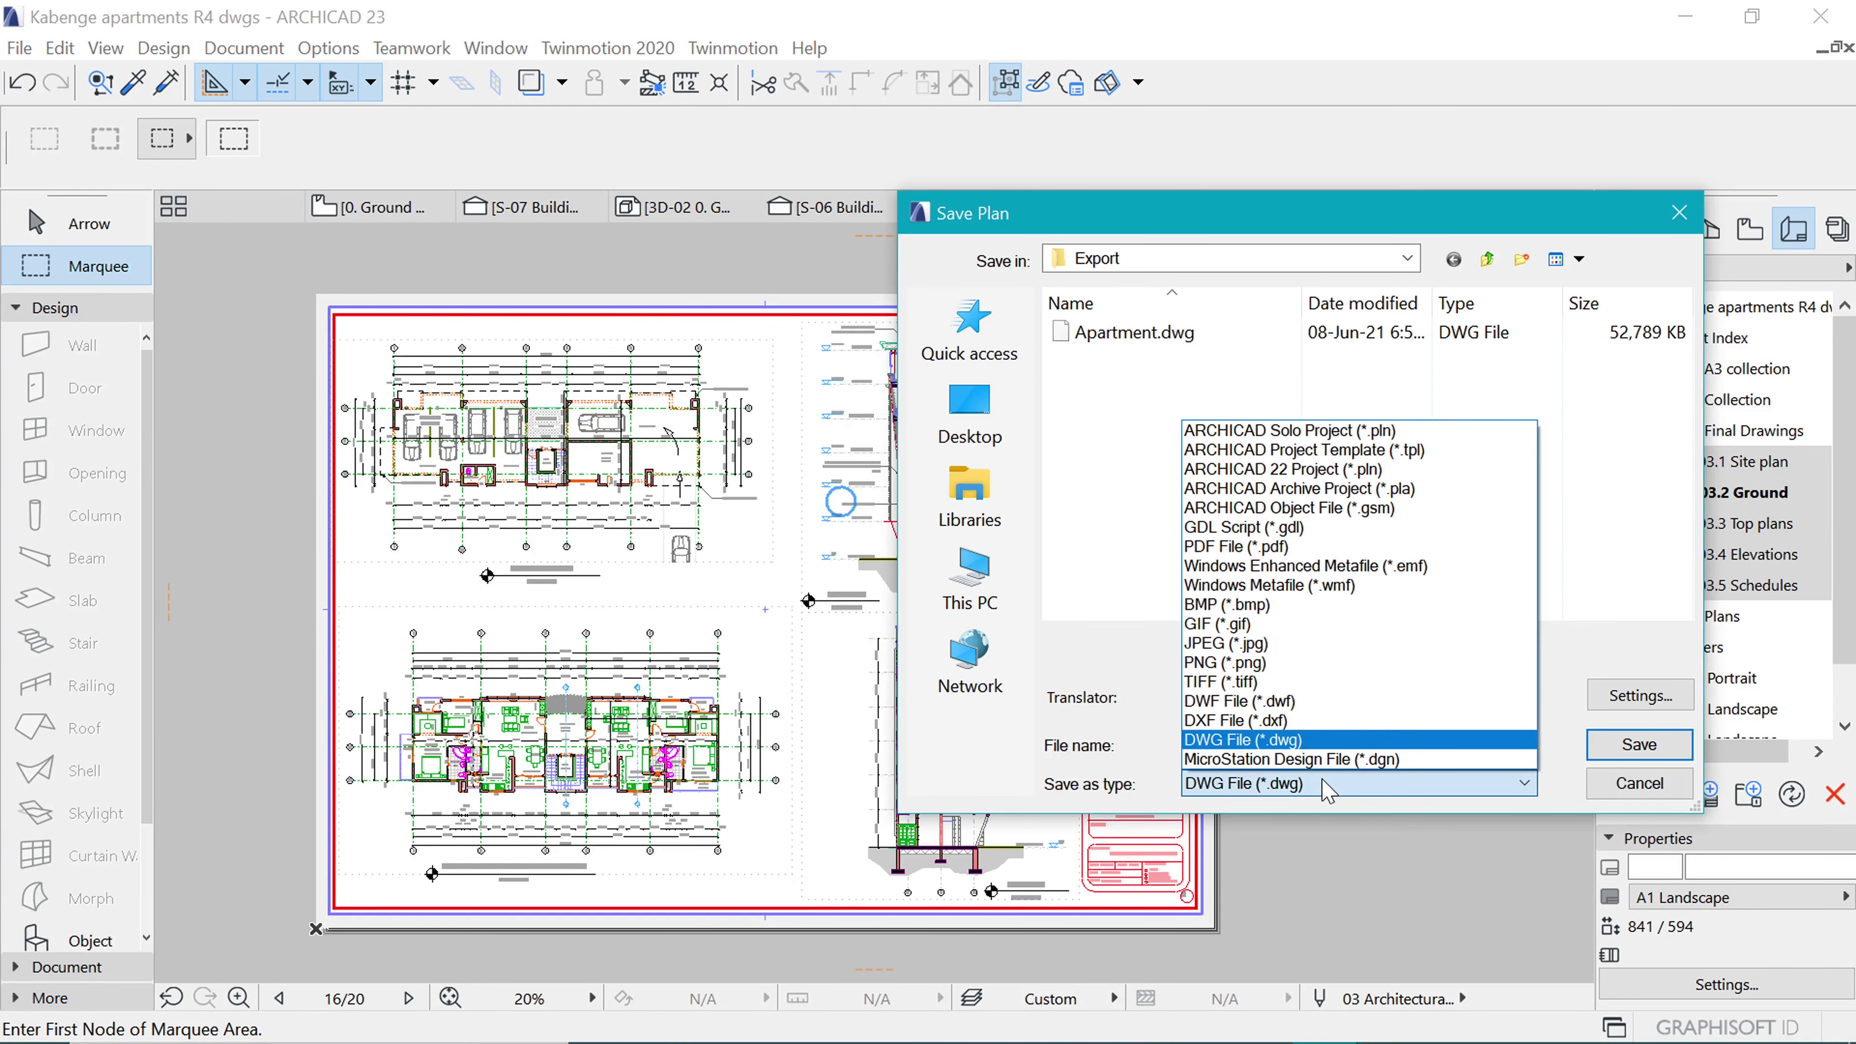
left_click(1228, 546)
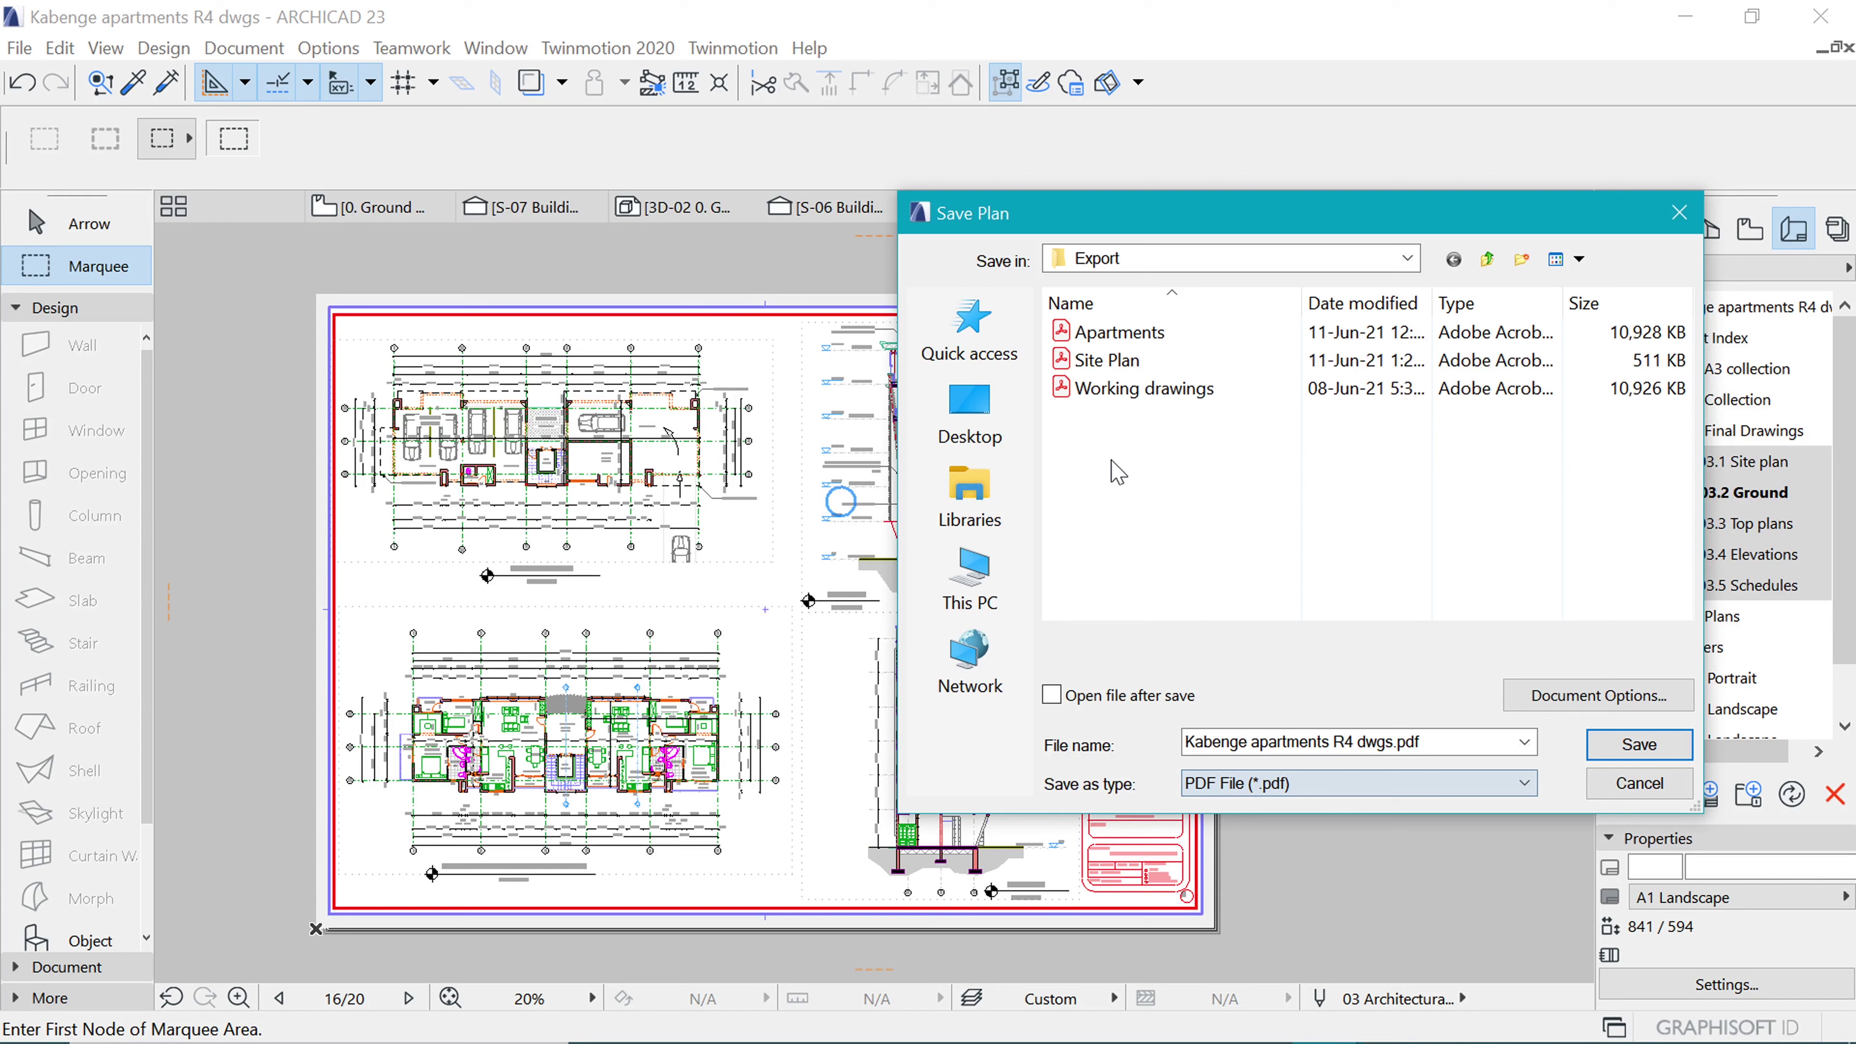
left_click(1315, 742)
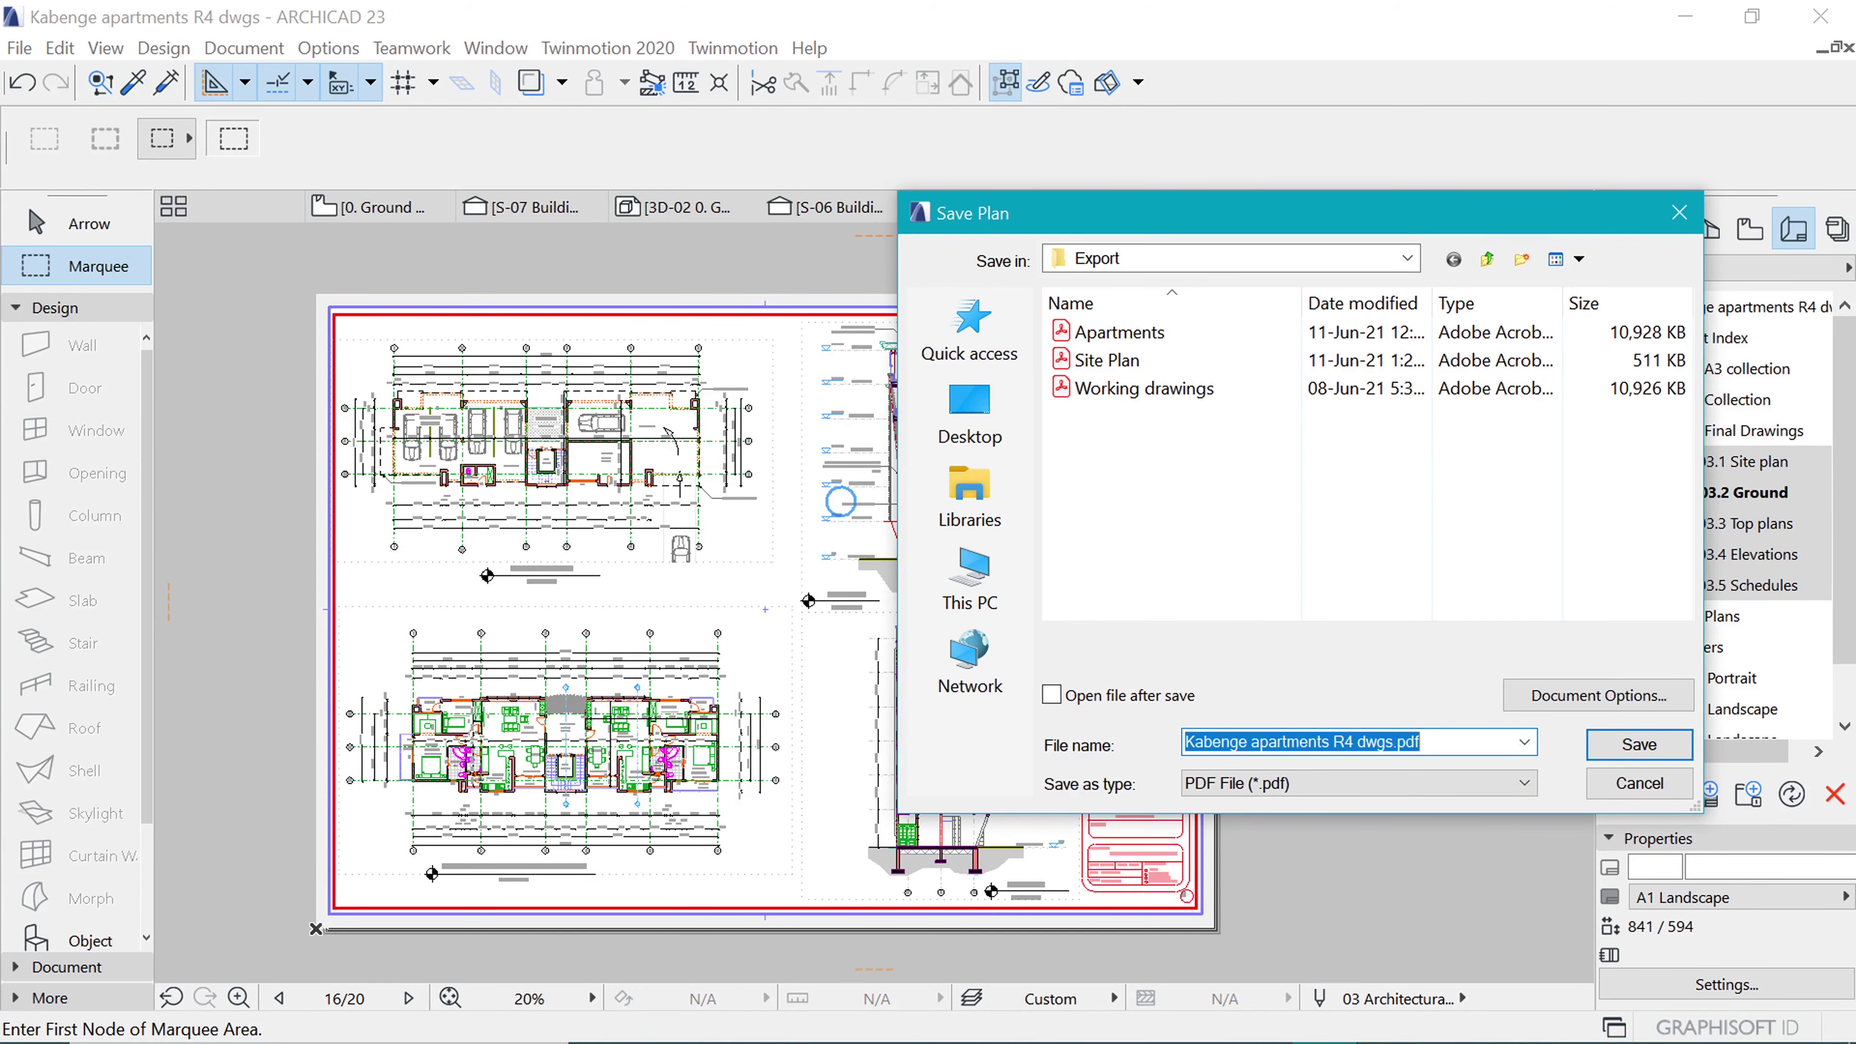
type("Apartme")
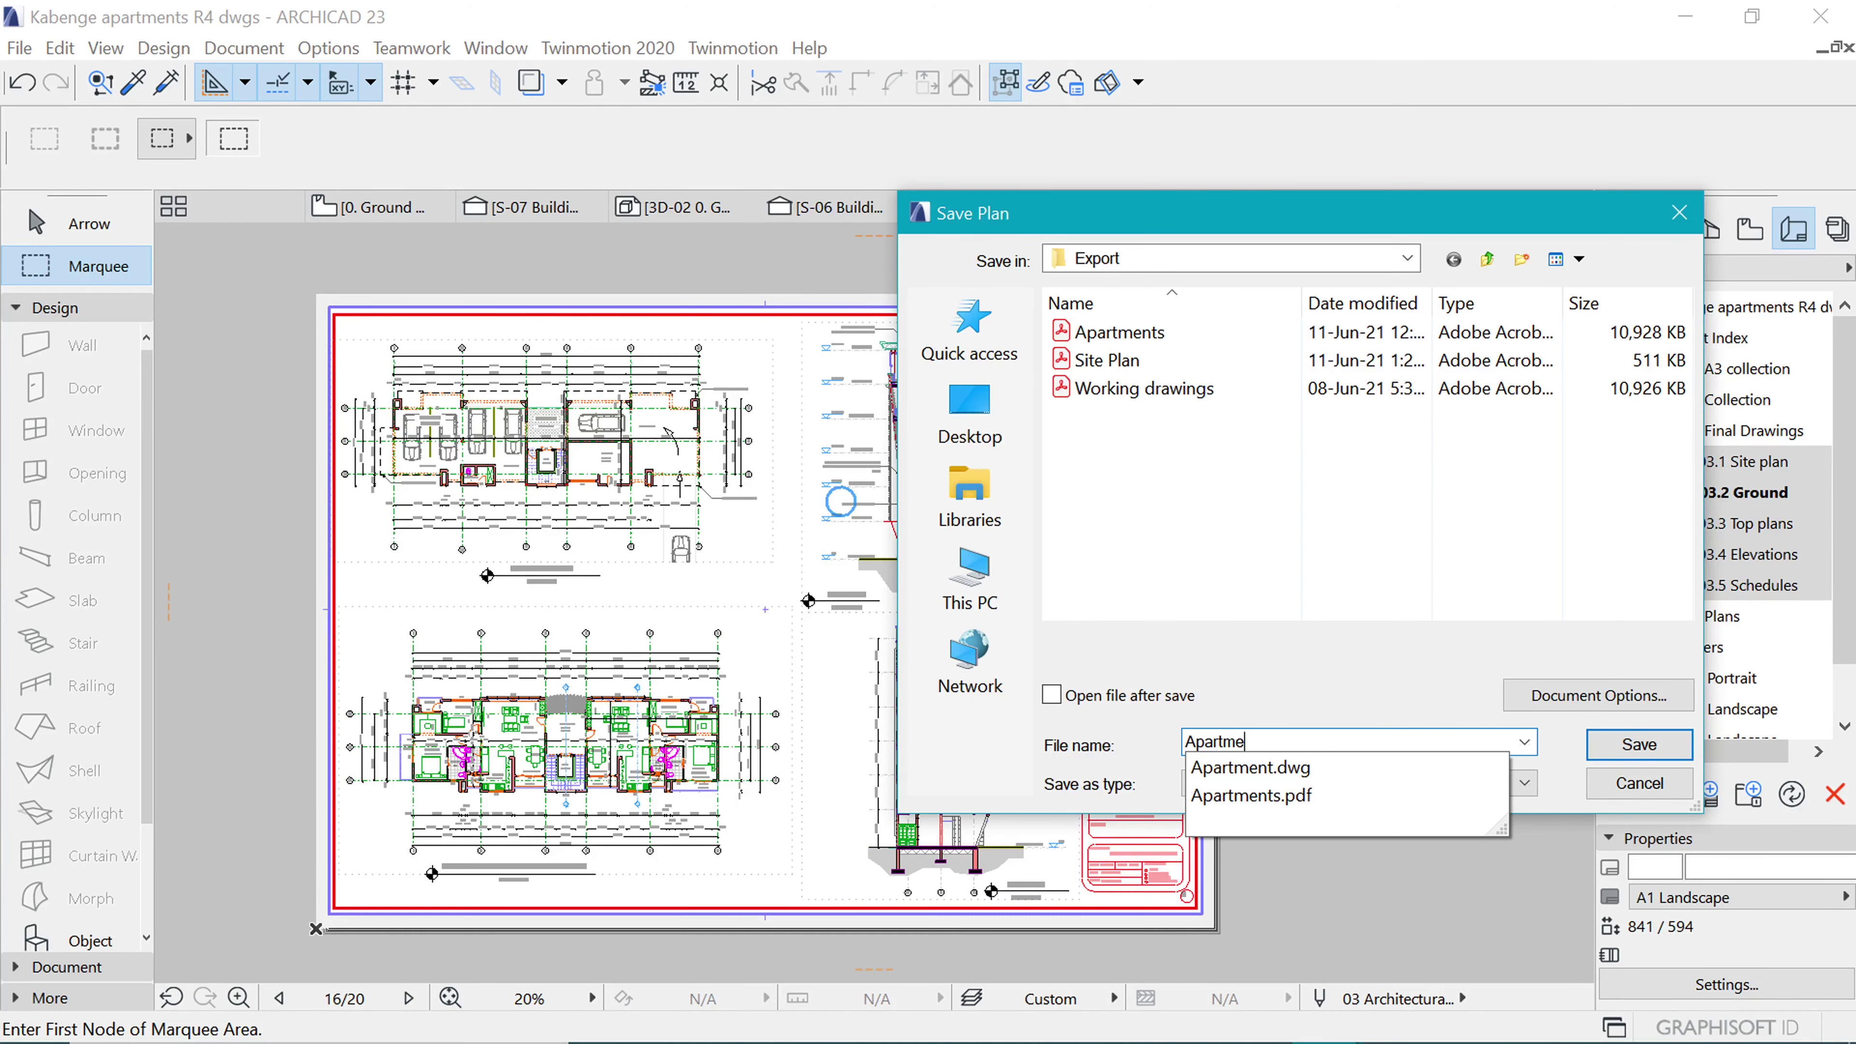
type("nt dwgs")
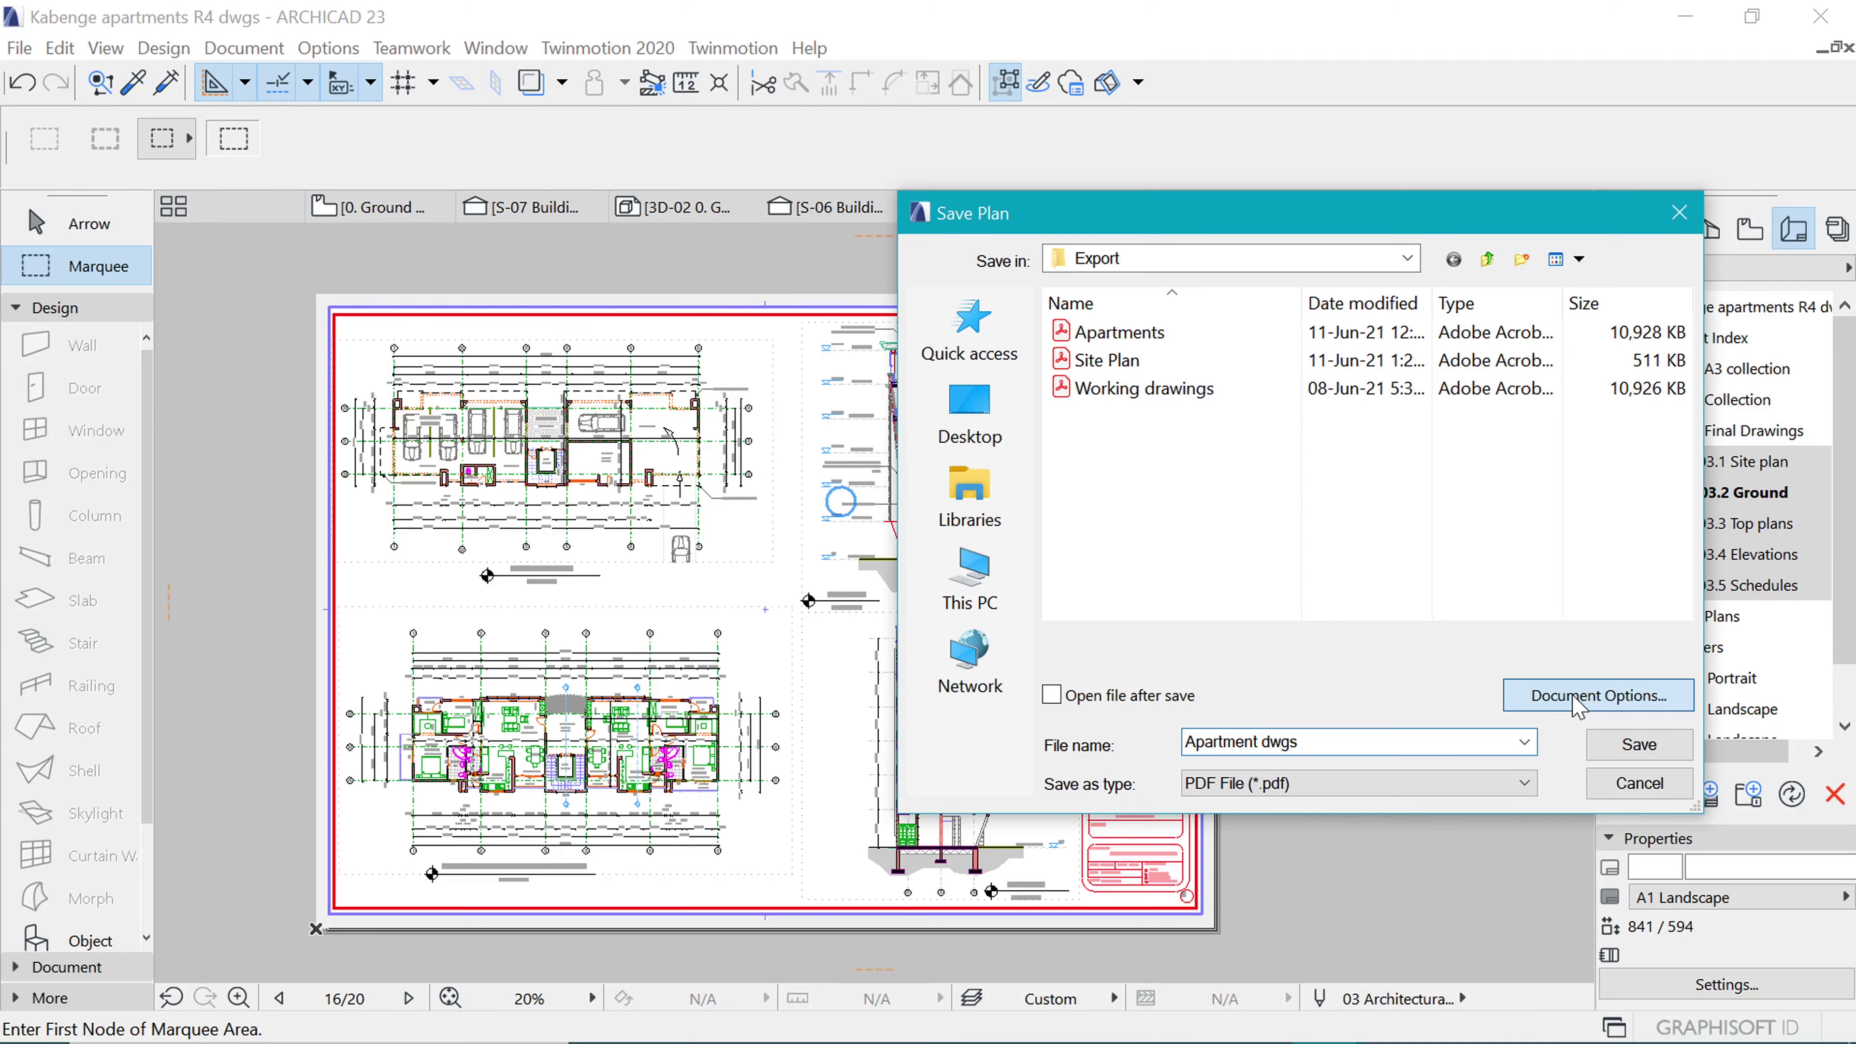
Limit the PDF to the selected layouts in Black & White, then save it.
left_click(1579, 698)
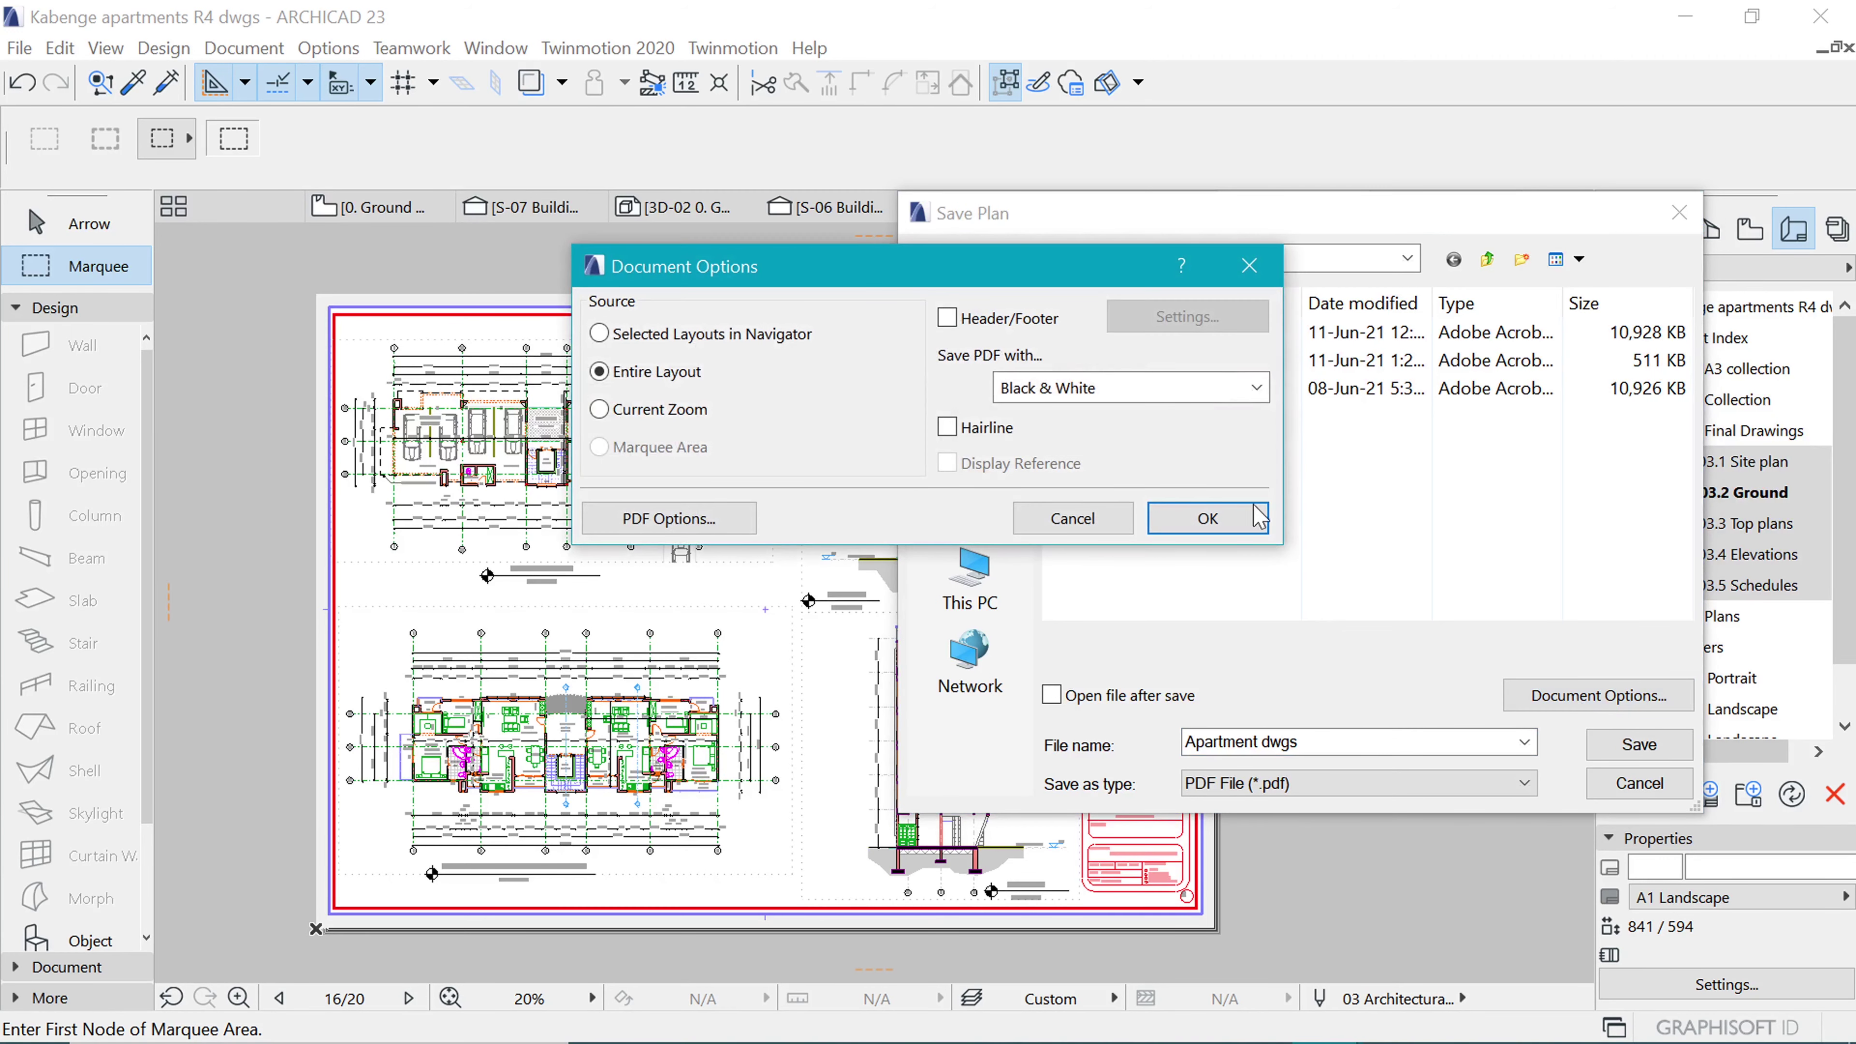
left_click(601, 334)
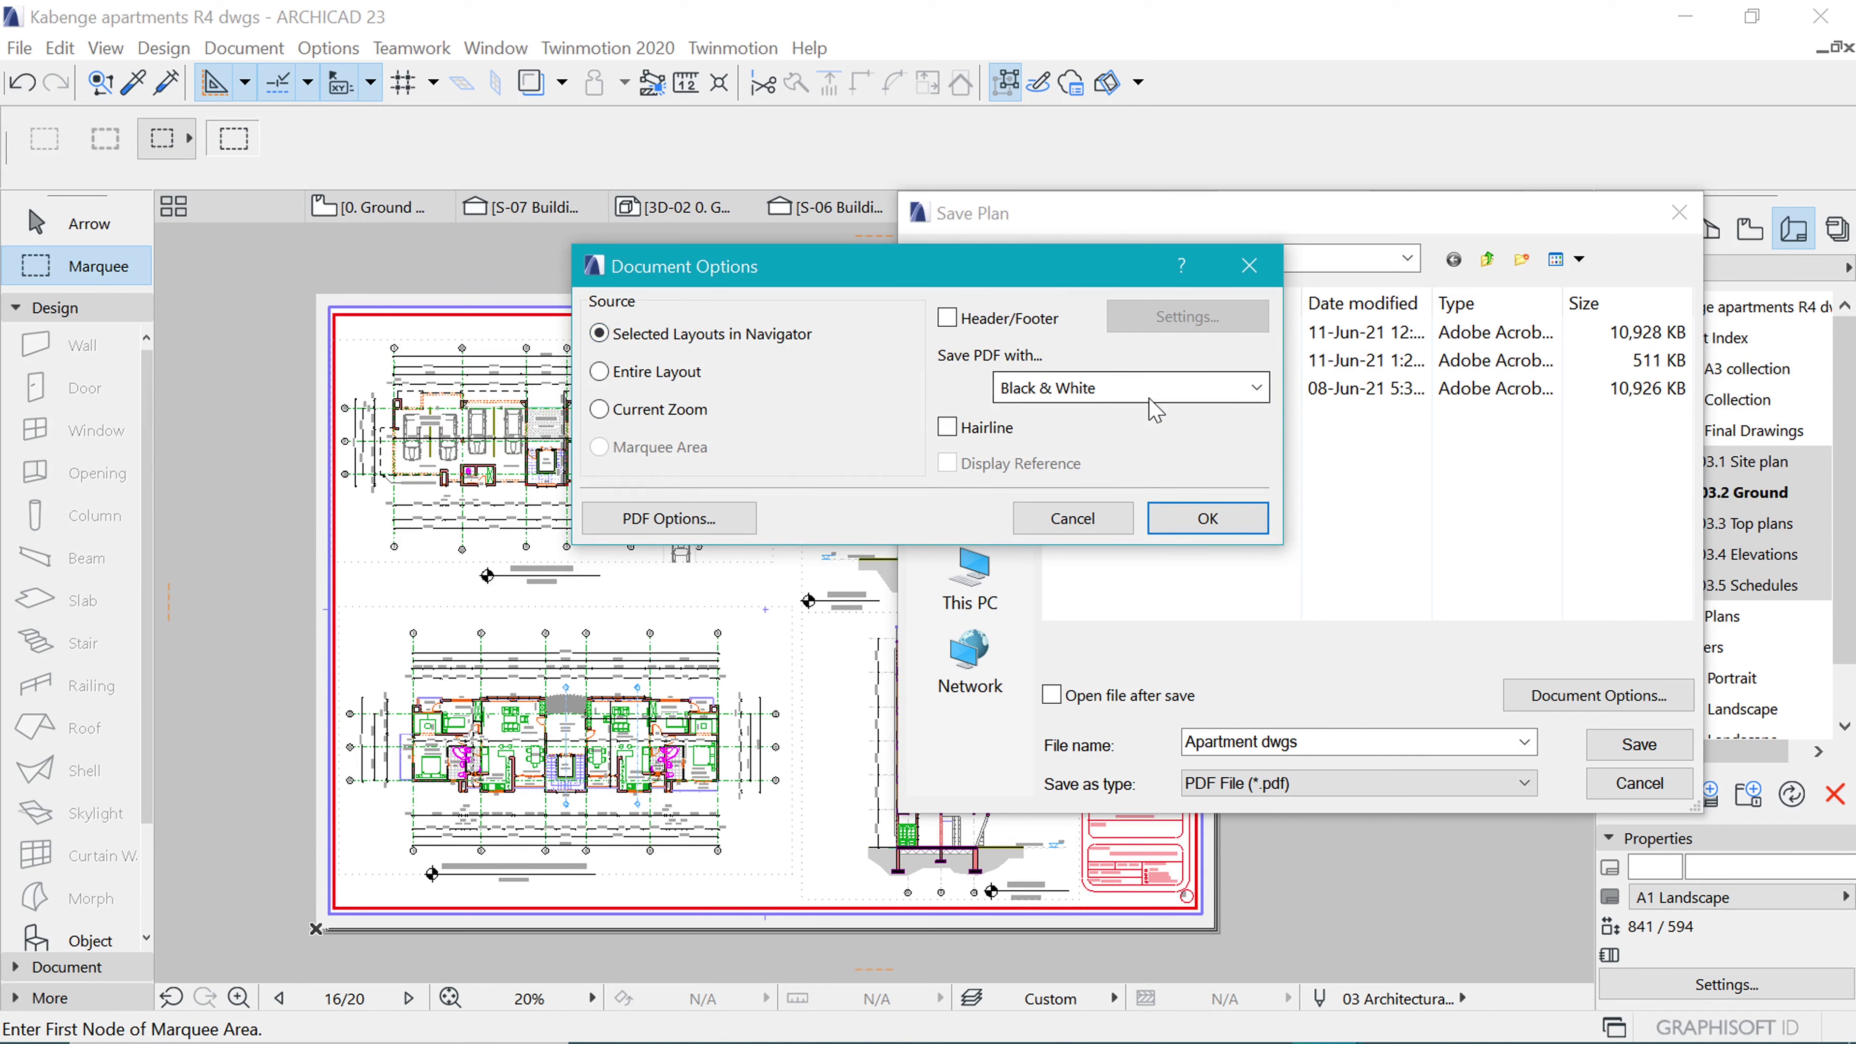
left_click(1093, 395)
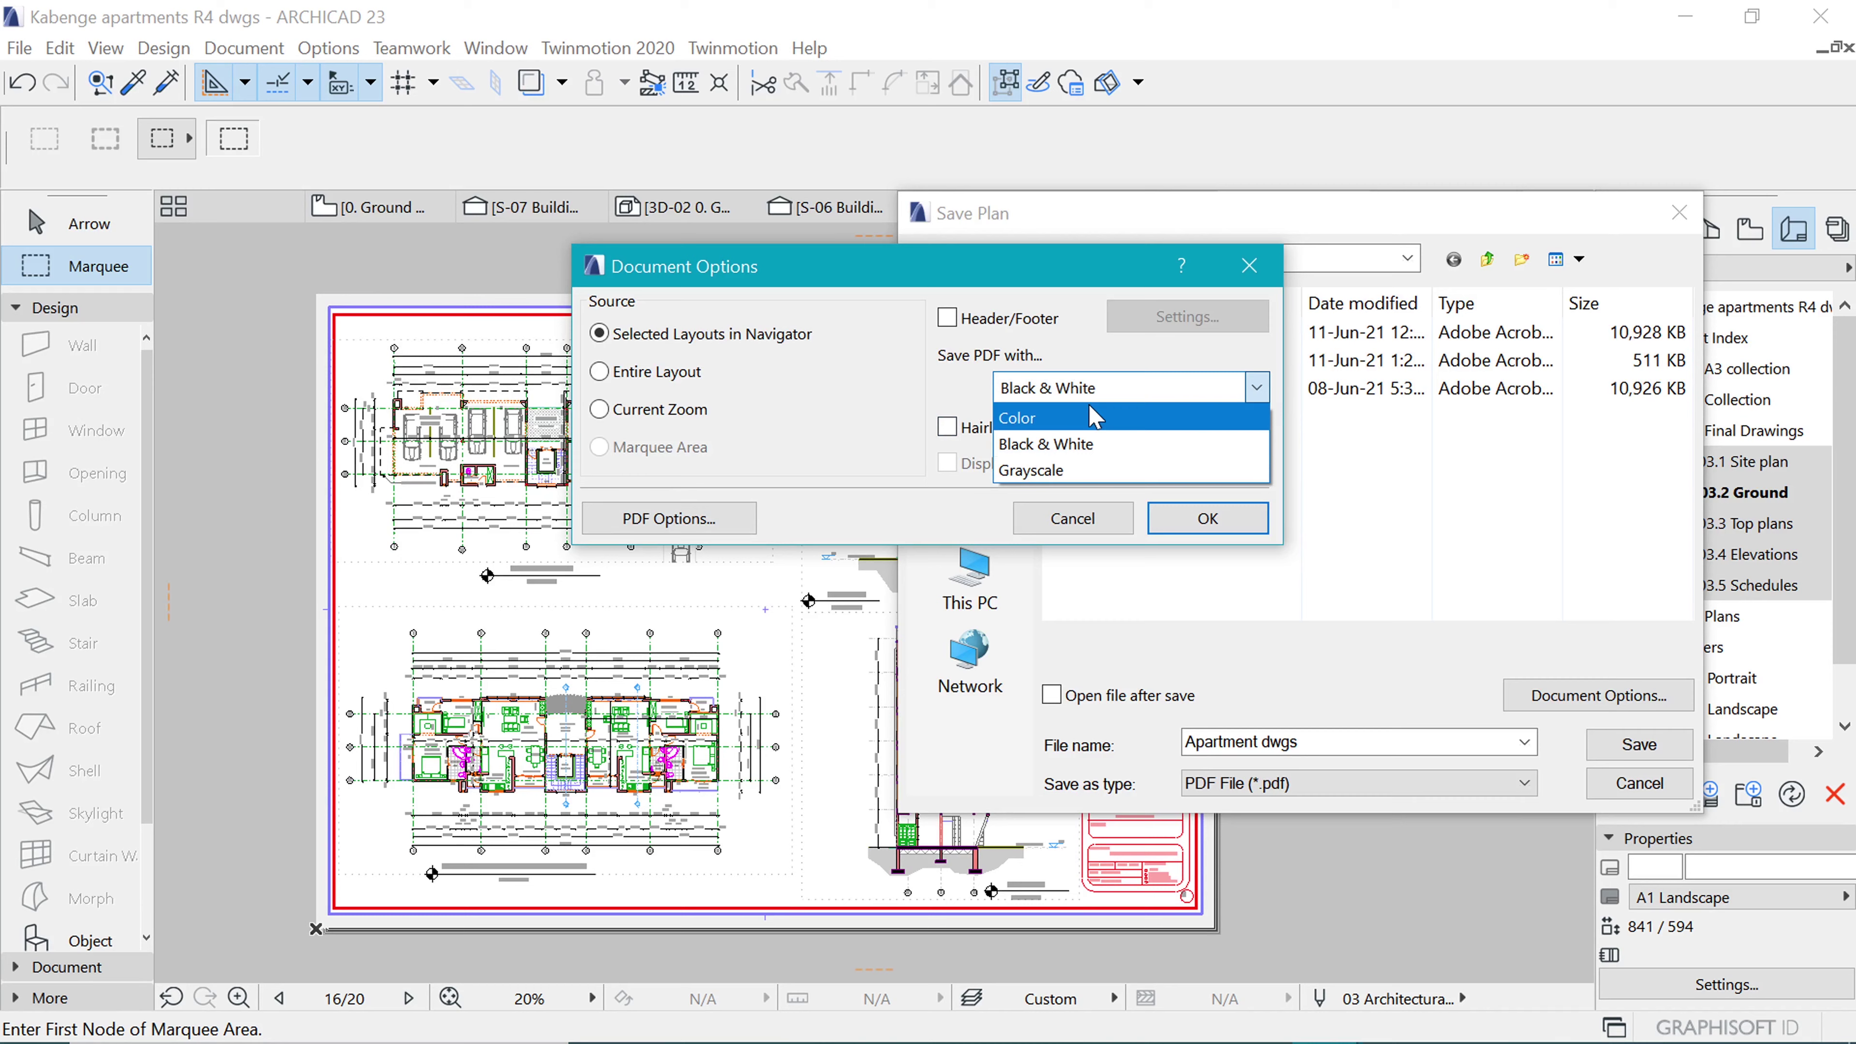
left_click(1061, 447)
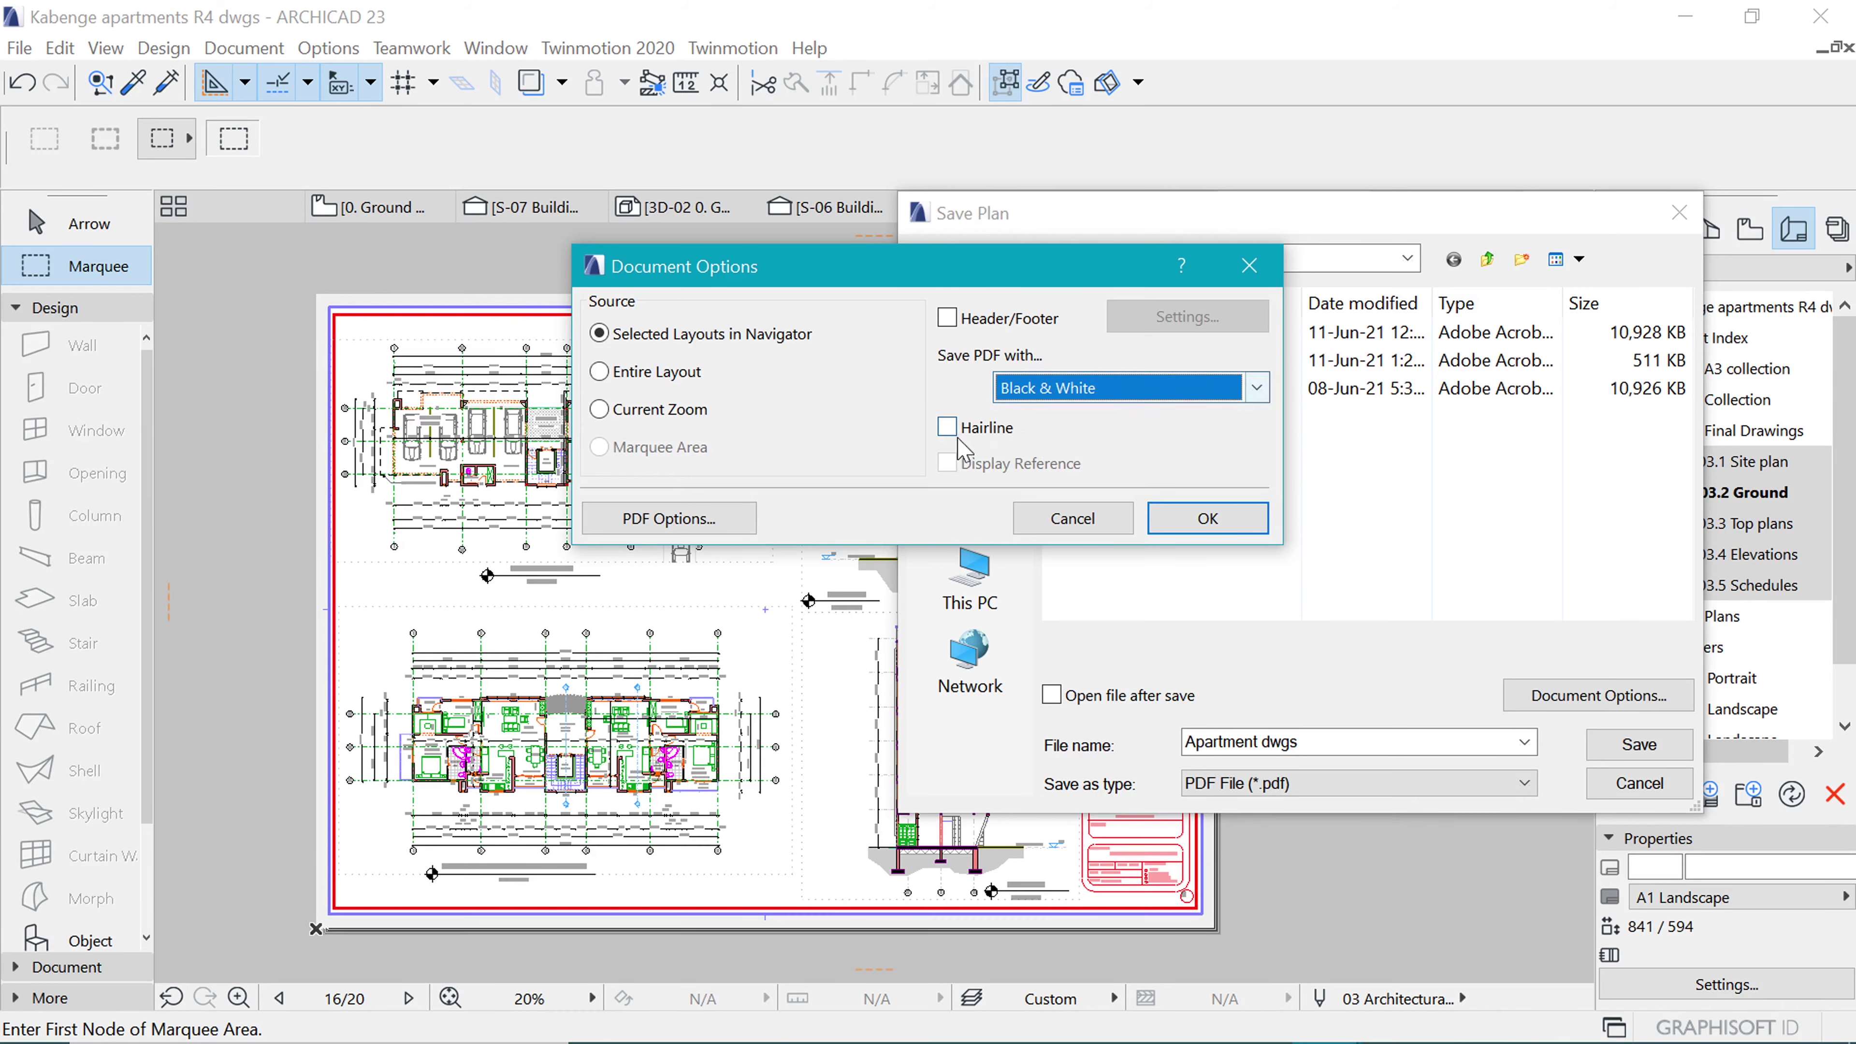
left_click(1198, 521)
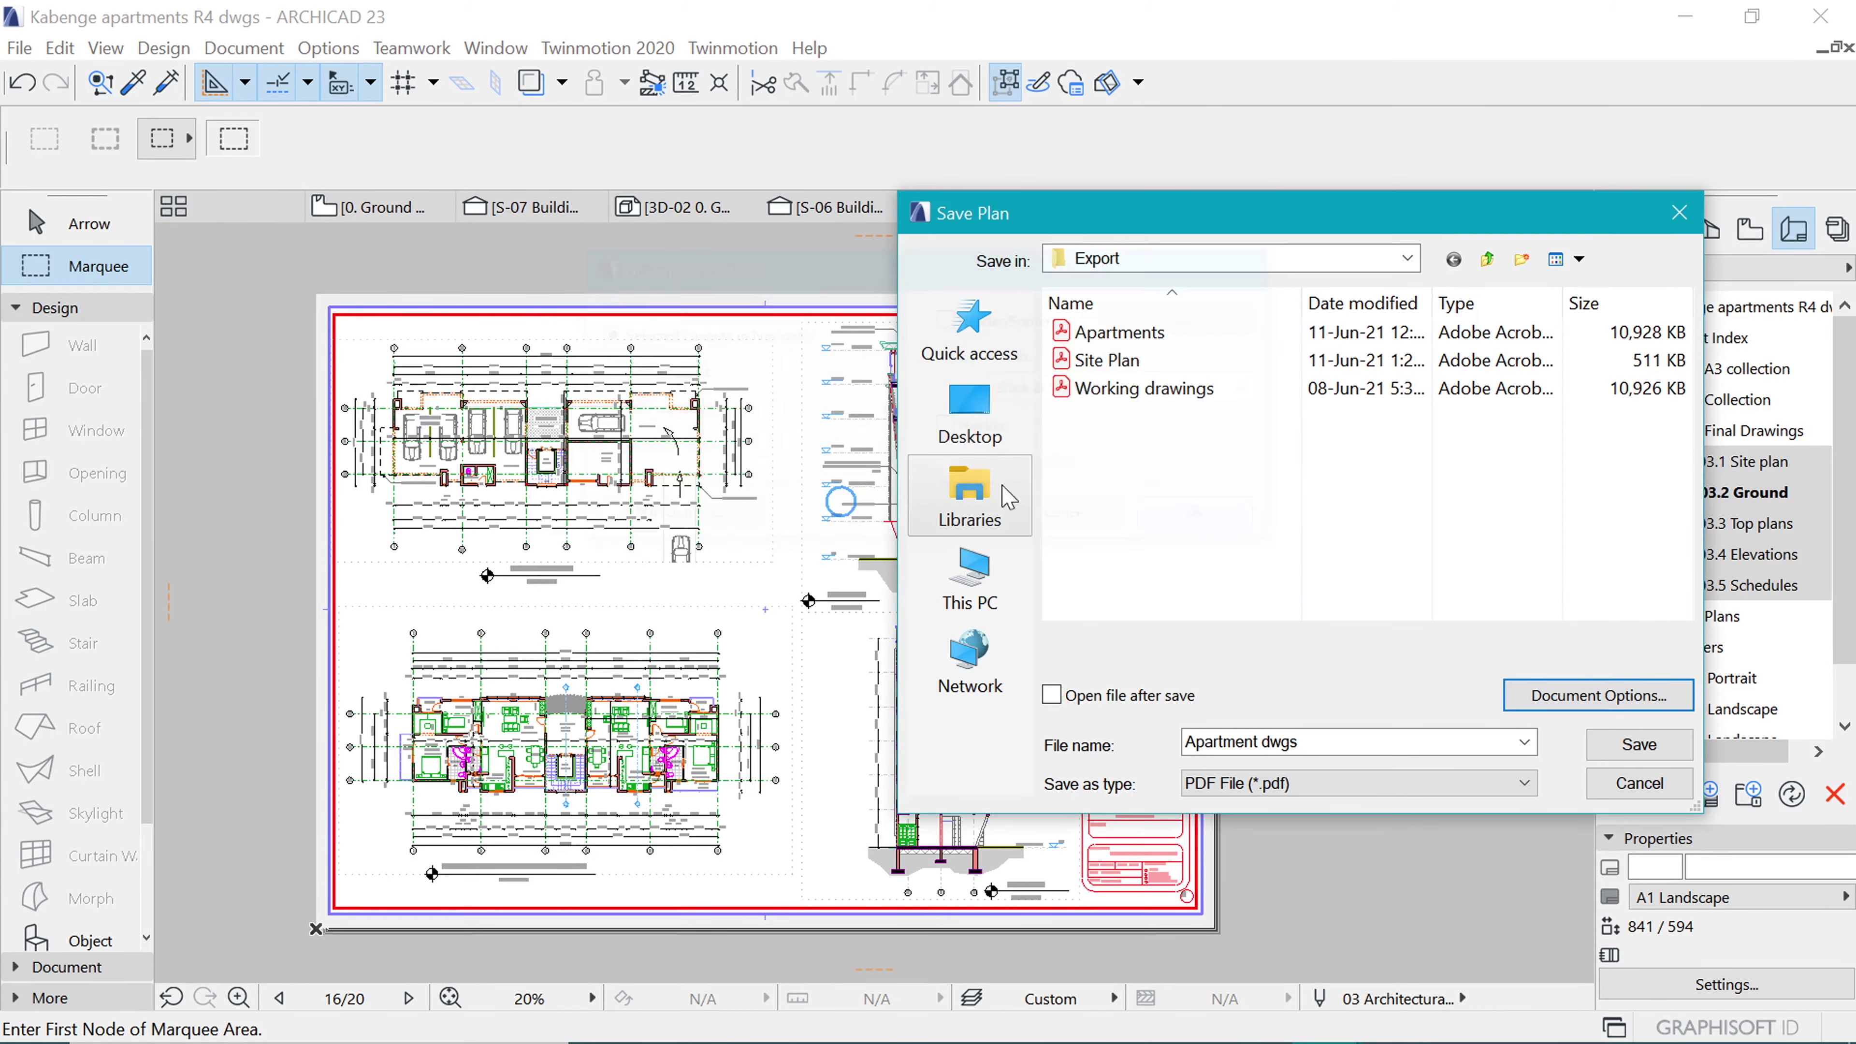
left_click(1619, 746)
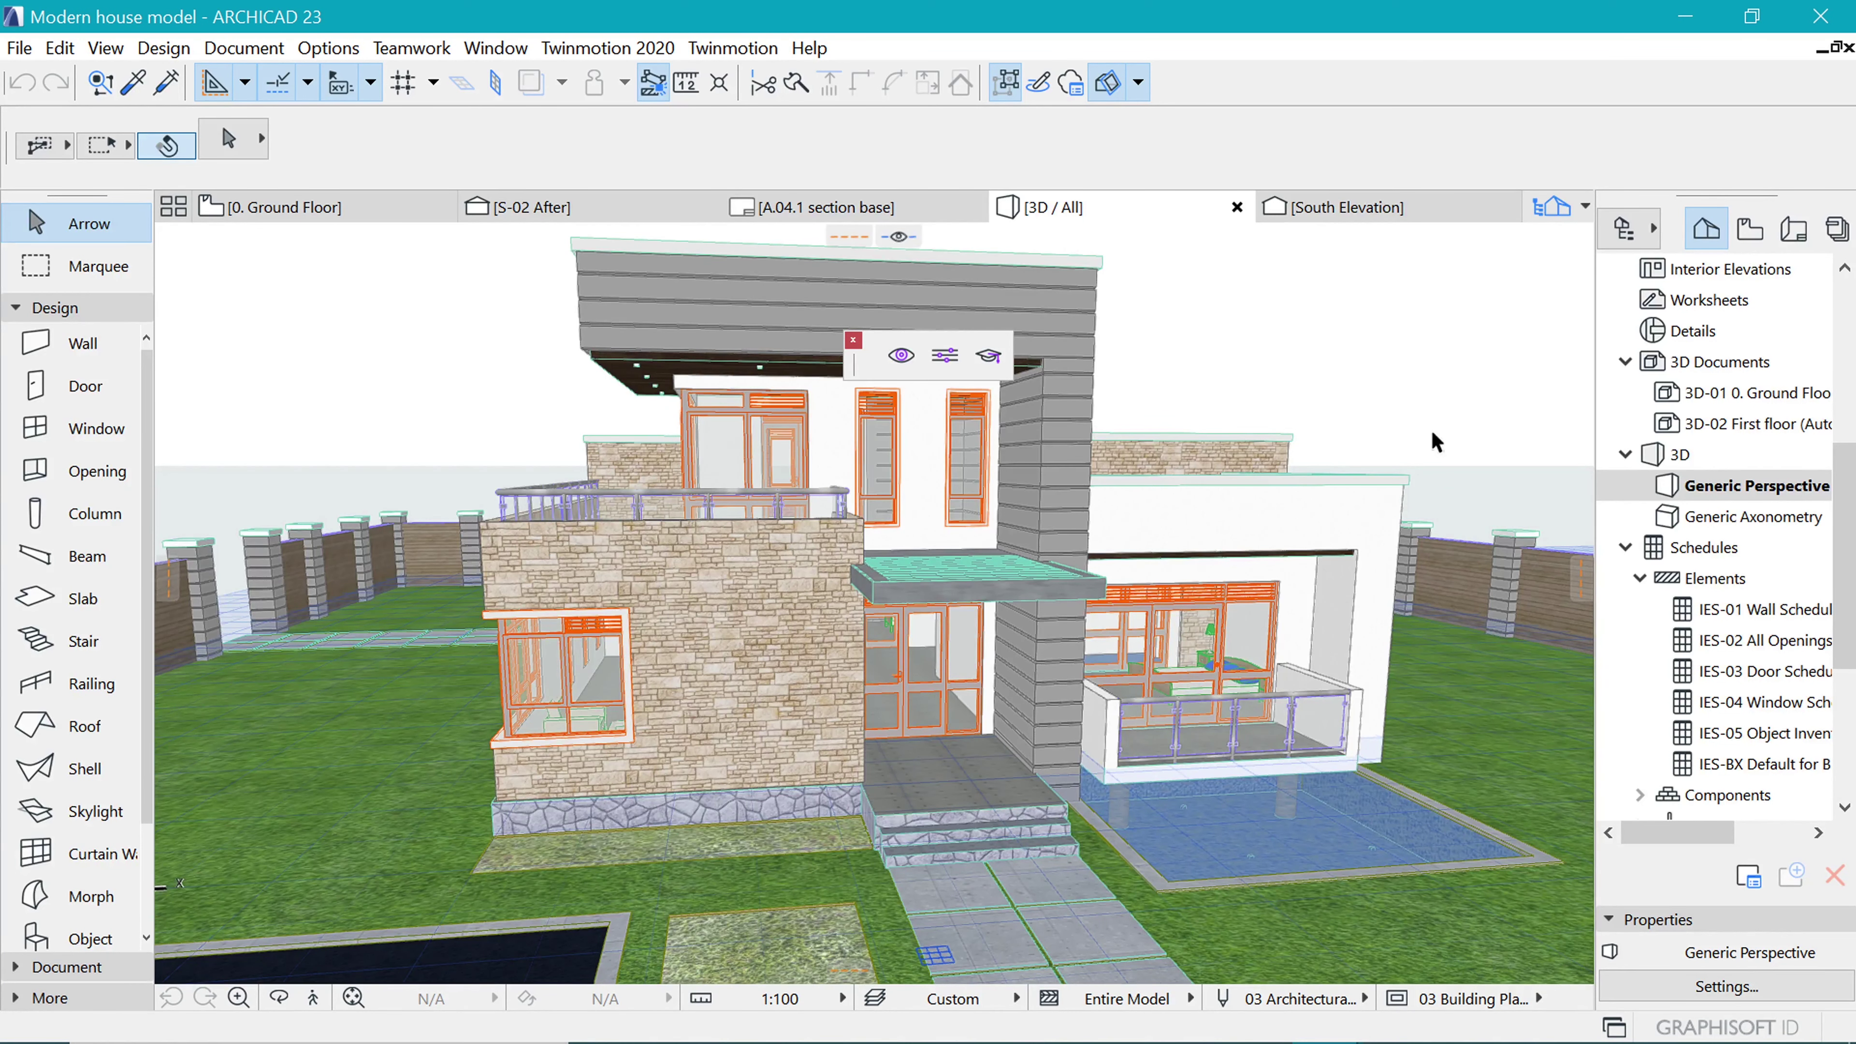
Clear the 3D view popup and set the Save as type to Artlantis 2020.
left_click(853, 341)
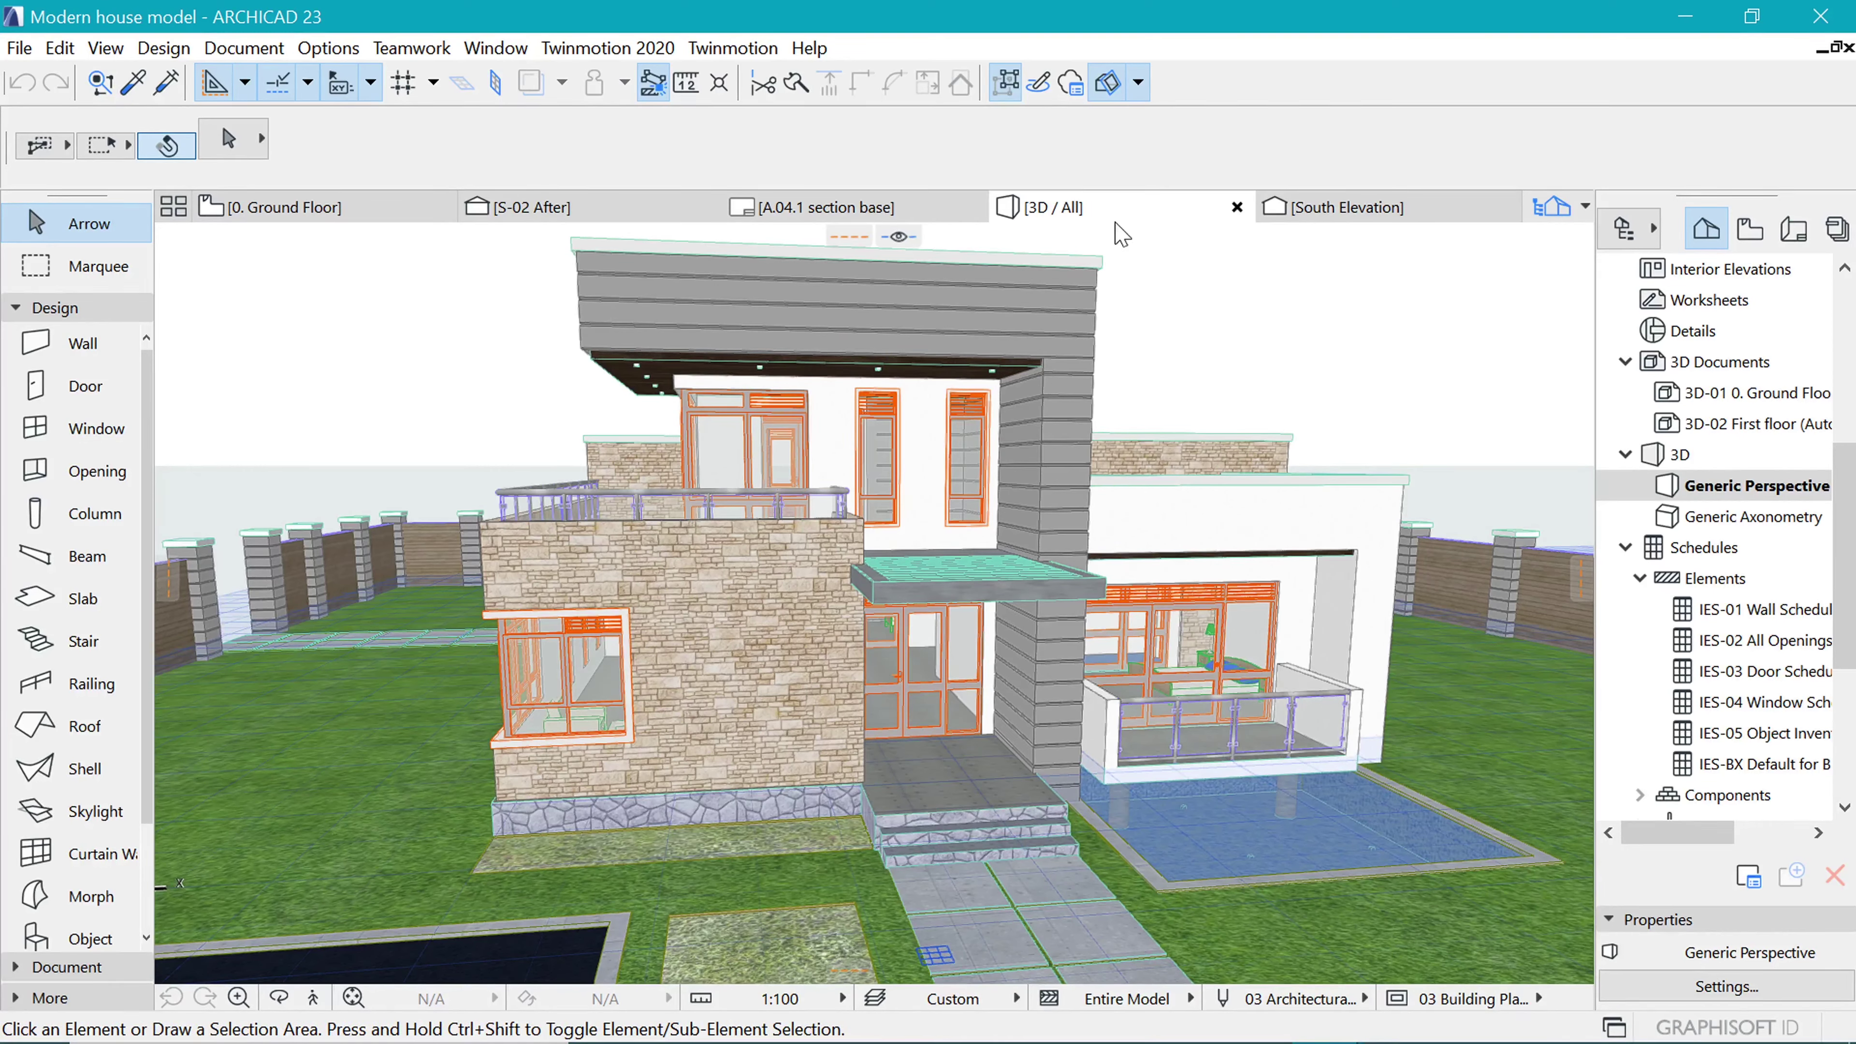
left_click(18, 48)
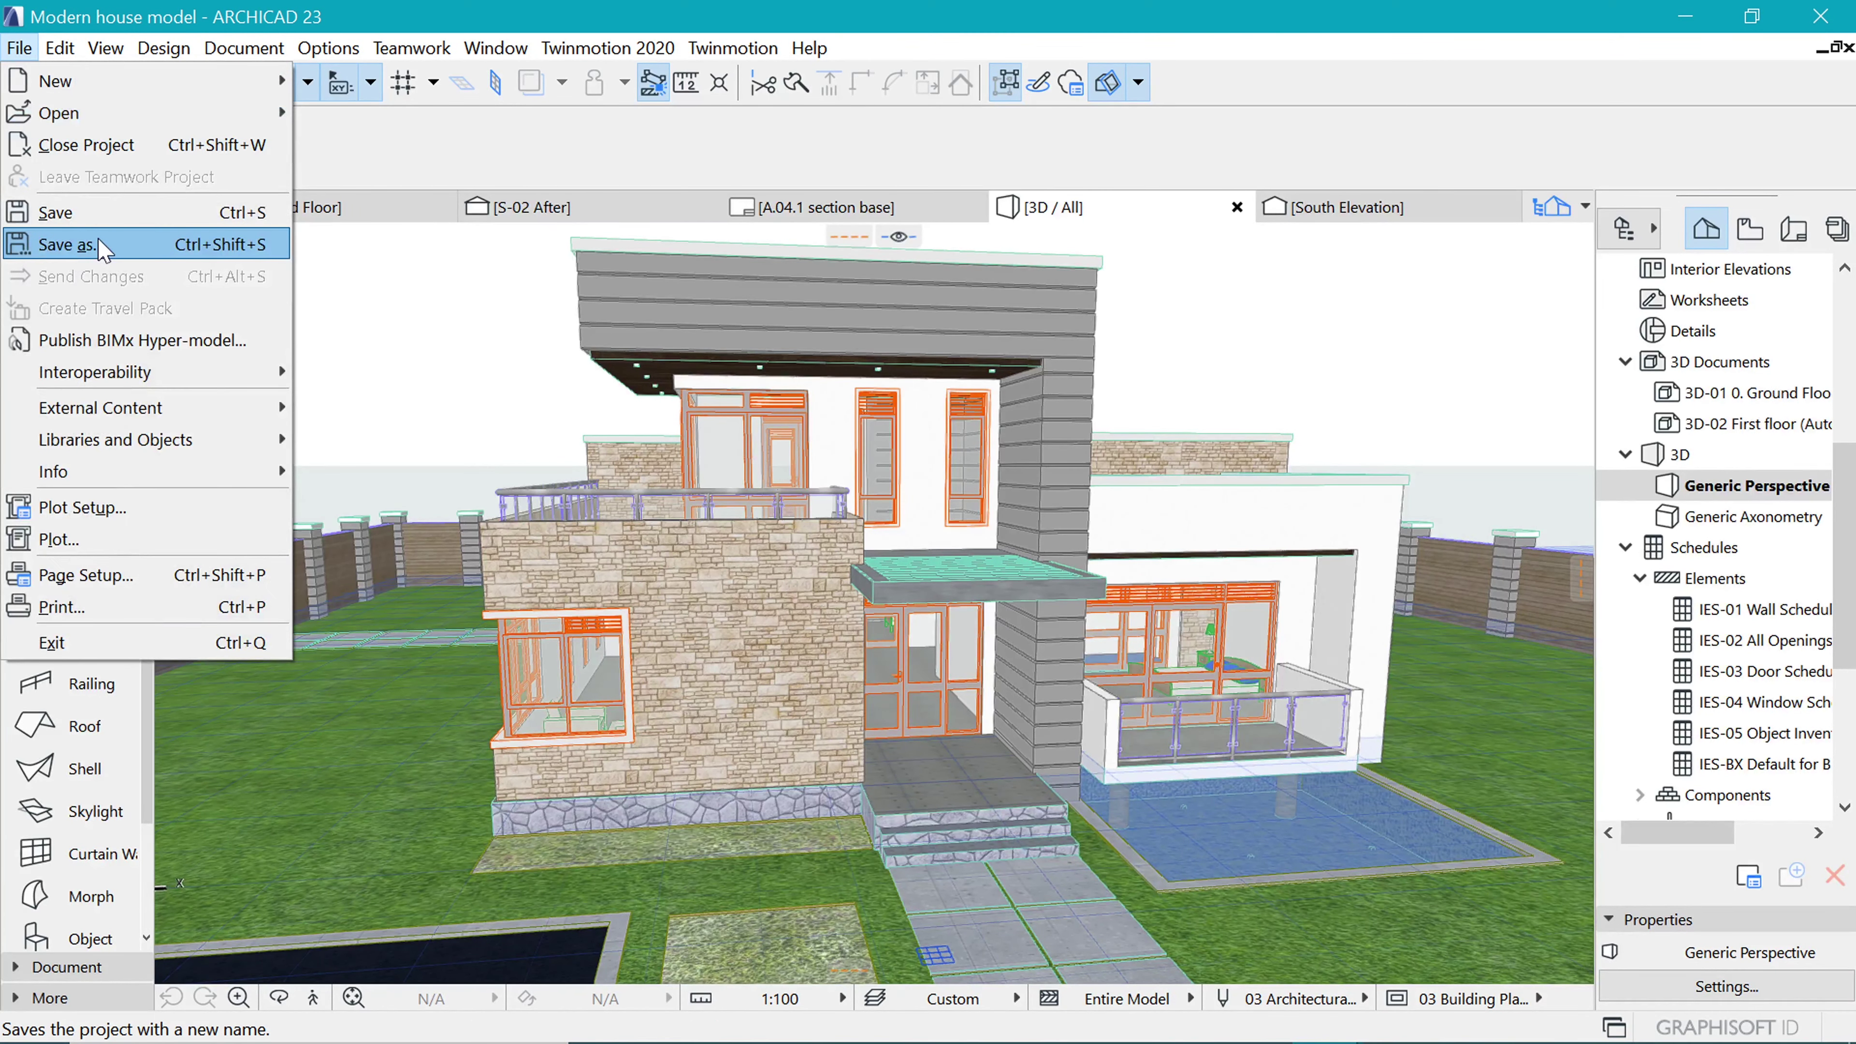
left_click(101, 246)
left_click(873, 887)
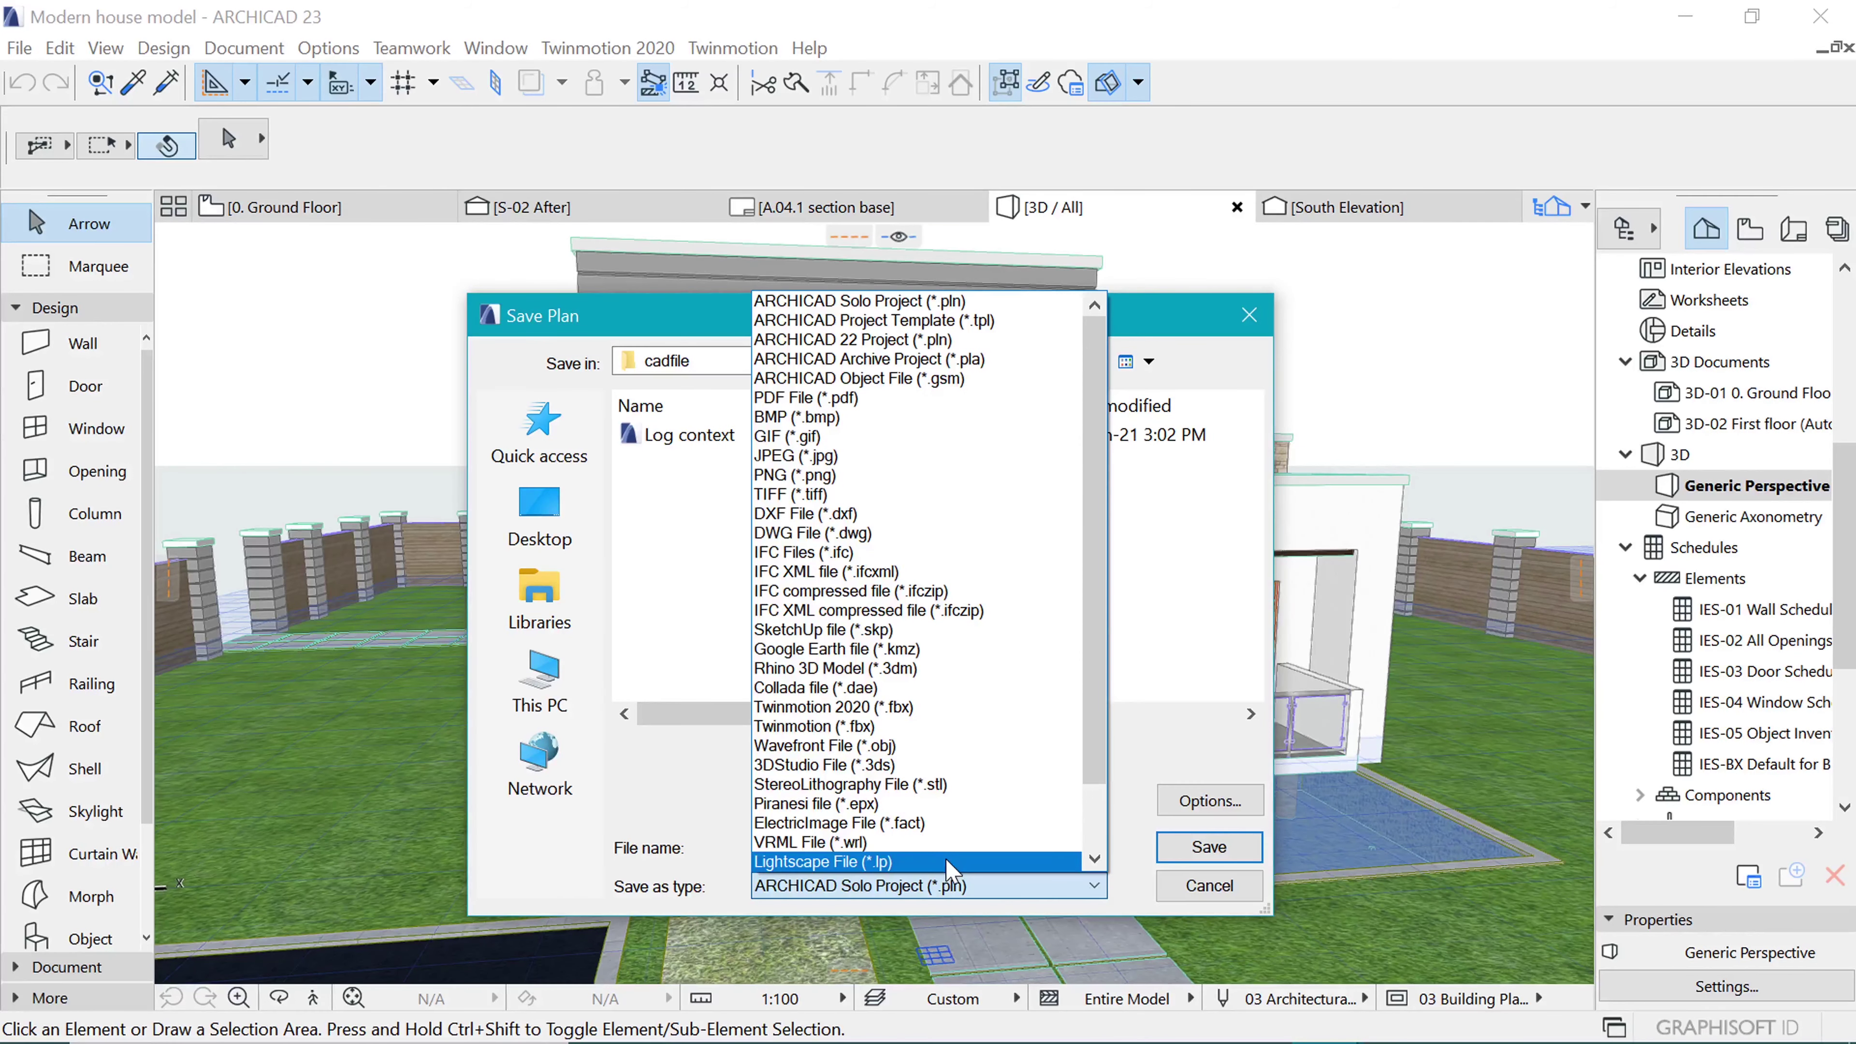
scroll(1074, 607, "down", 2)
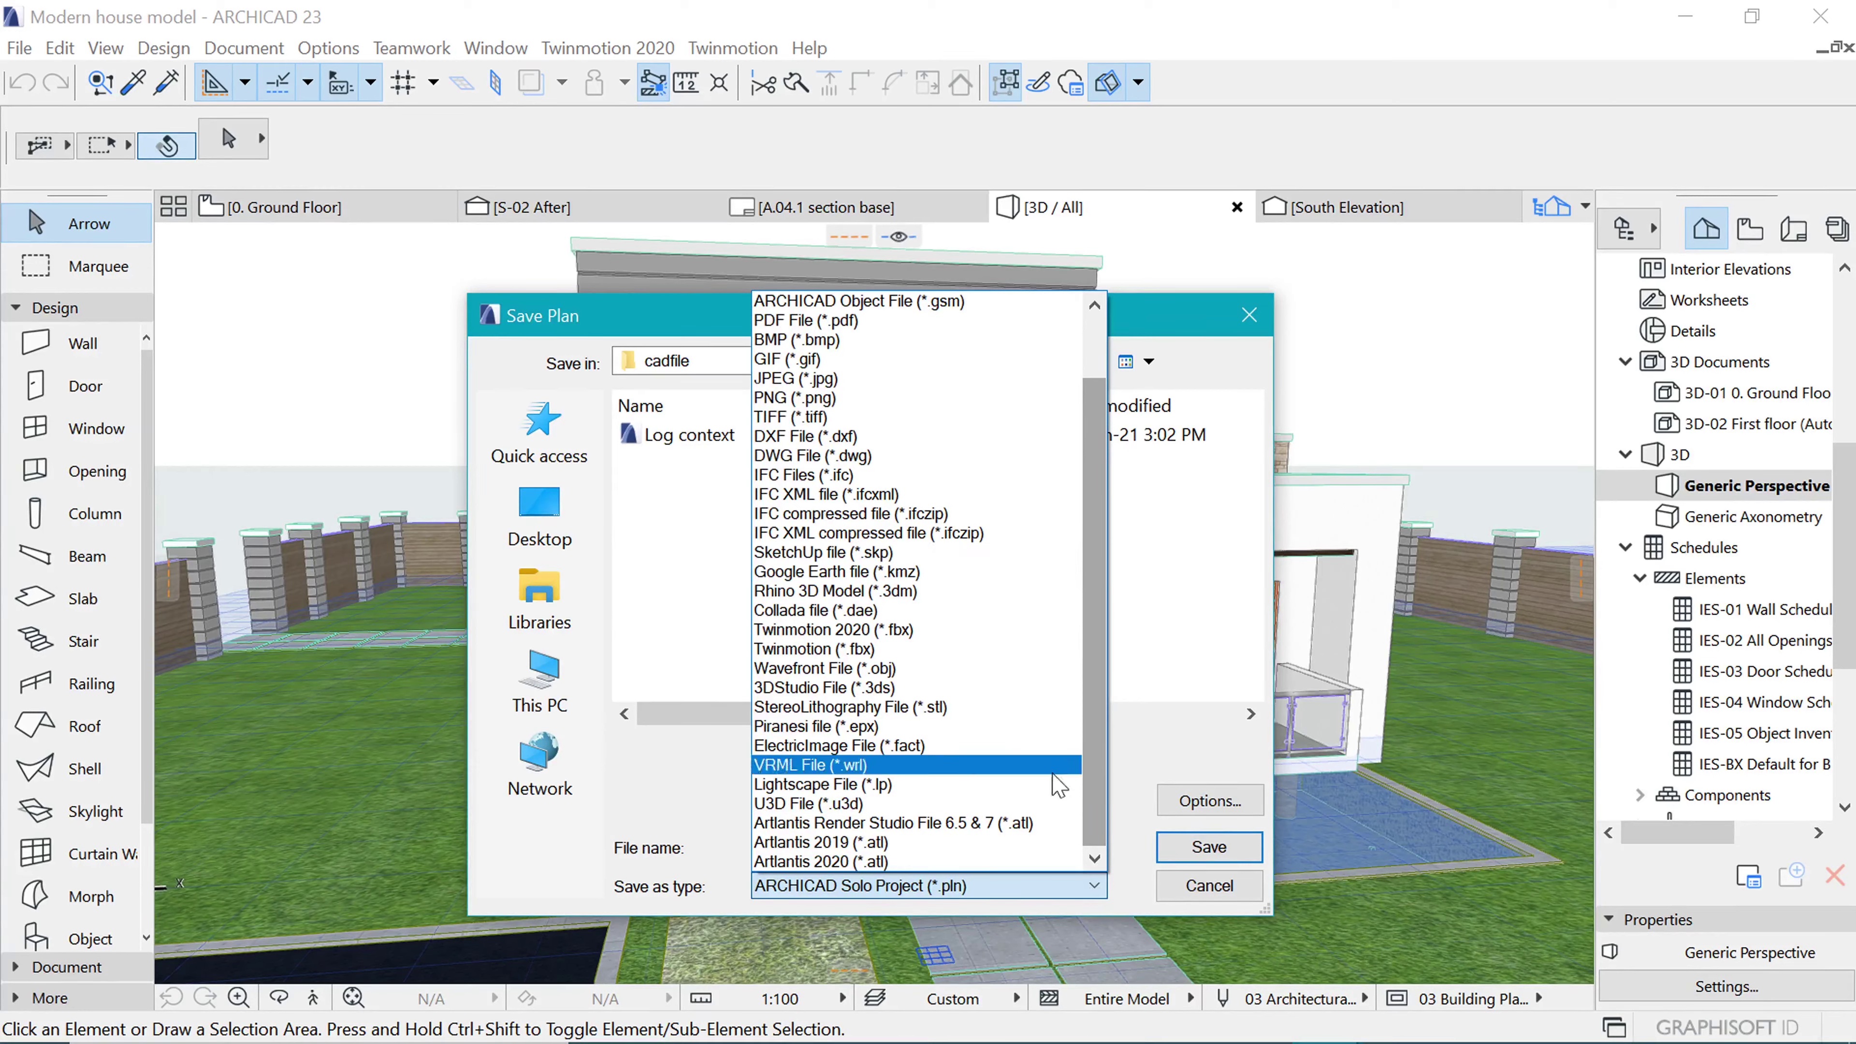
left_click(848, 863)
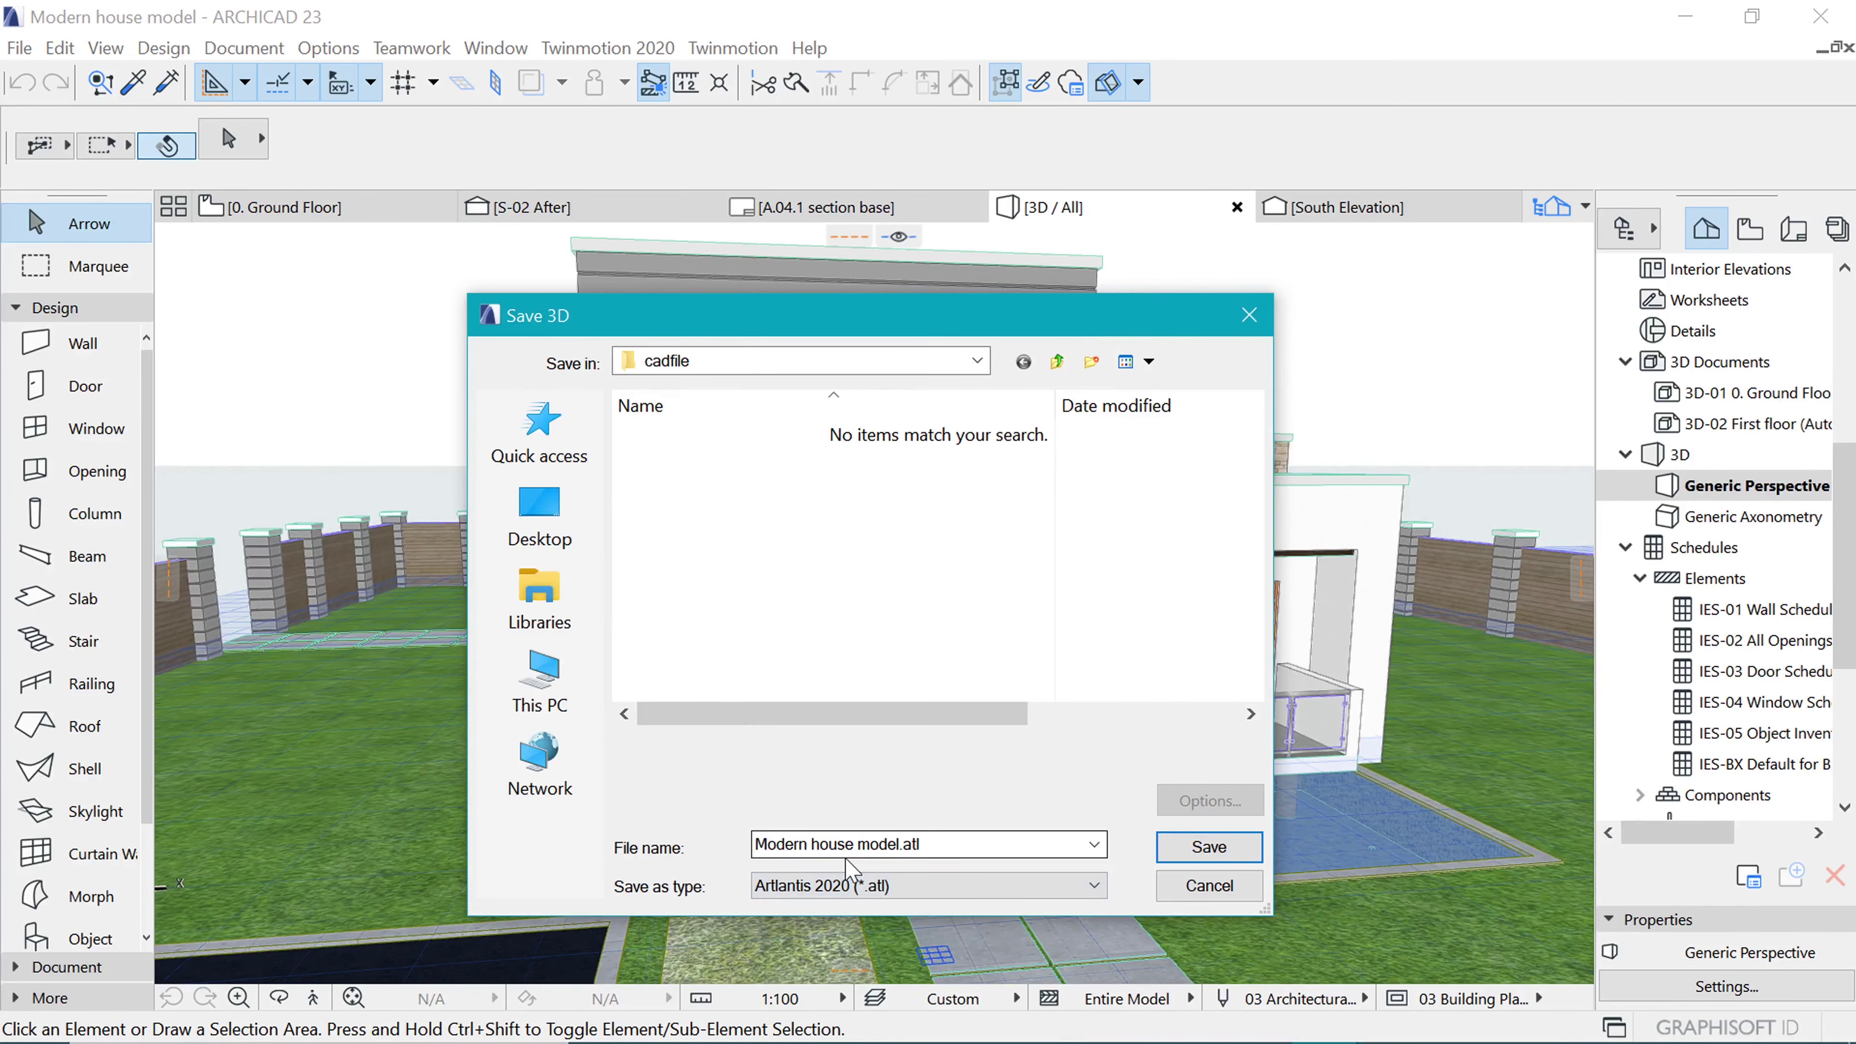
Switch the export type to 3DStudio, then SketchUp, and finally Collada (*.dae).
left_click(934, 883)
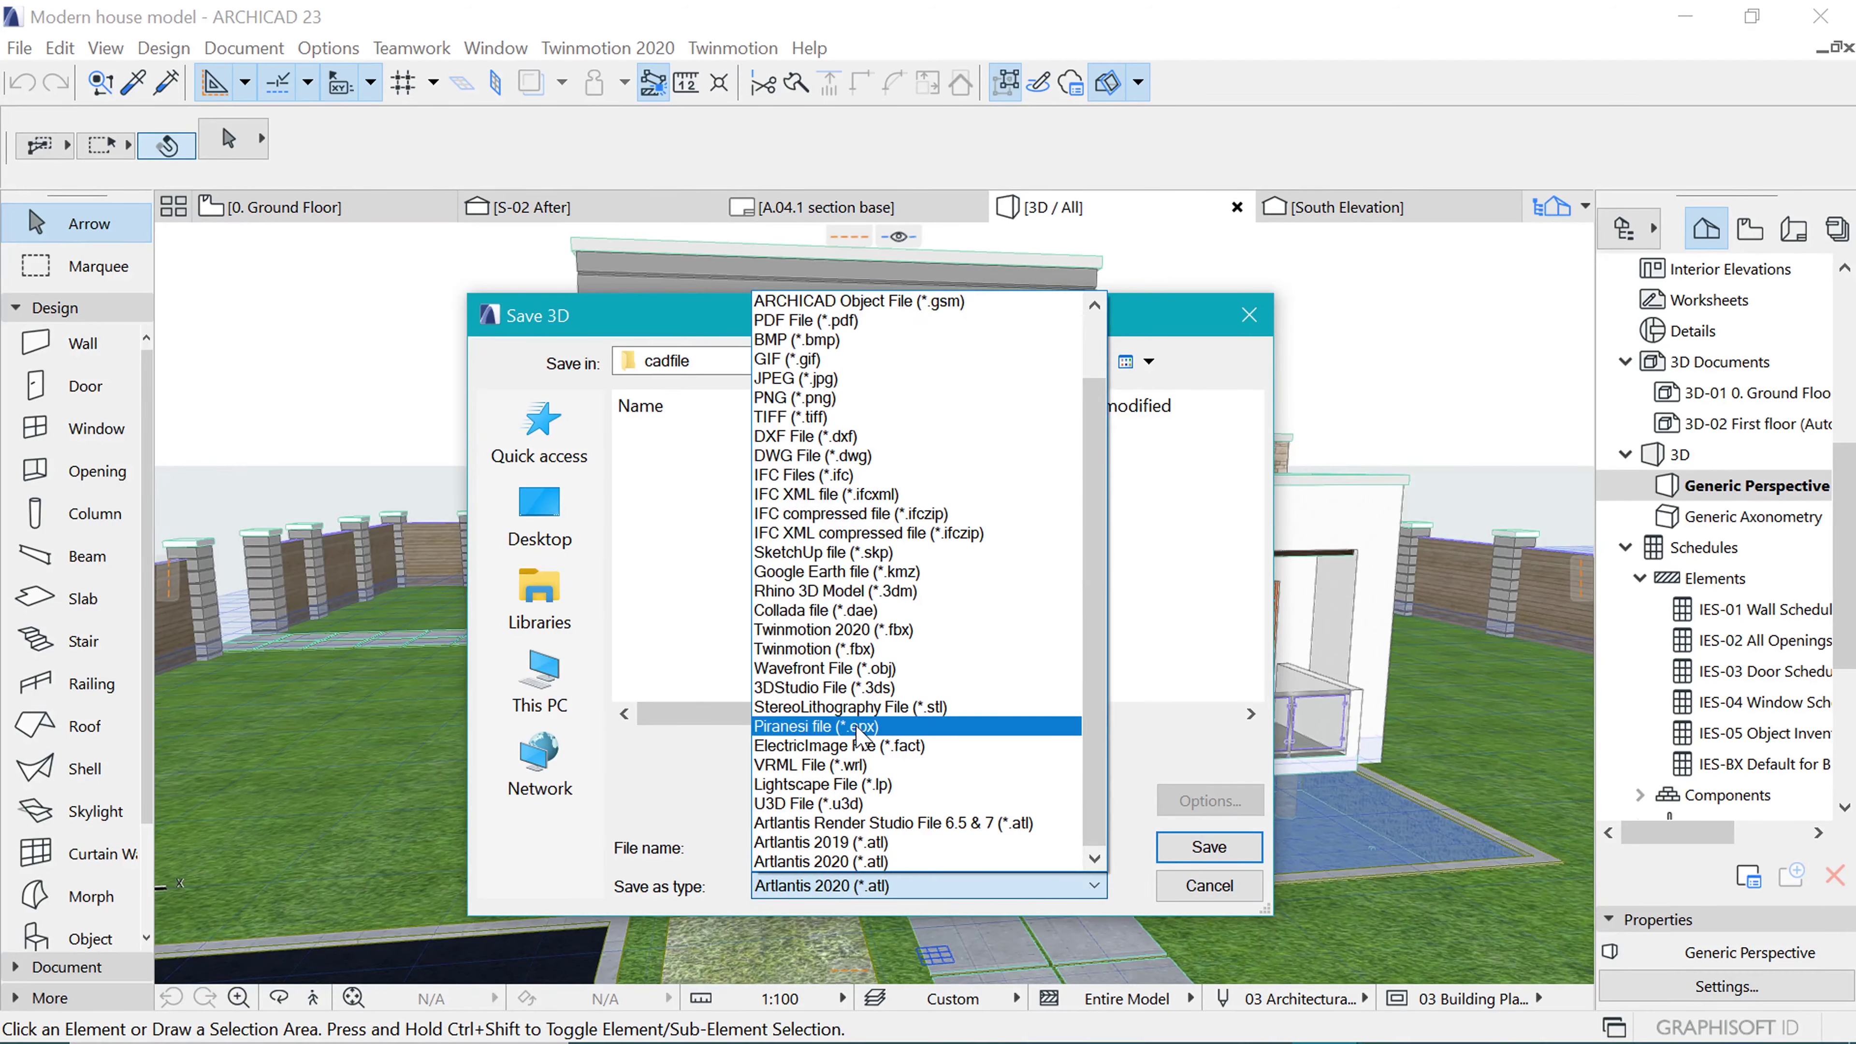
left_click(859, 689)
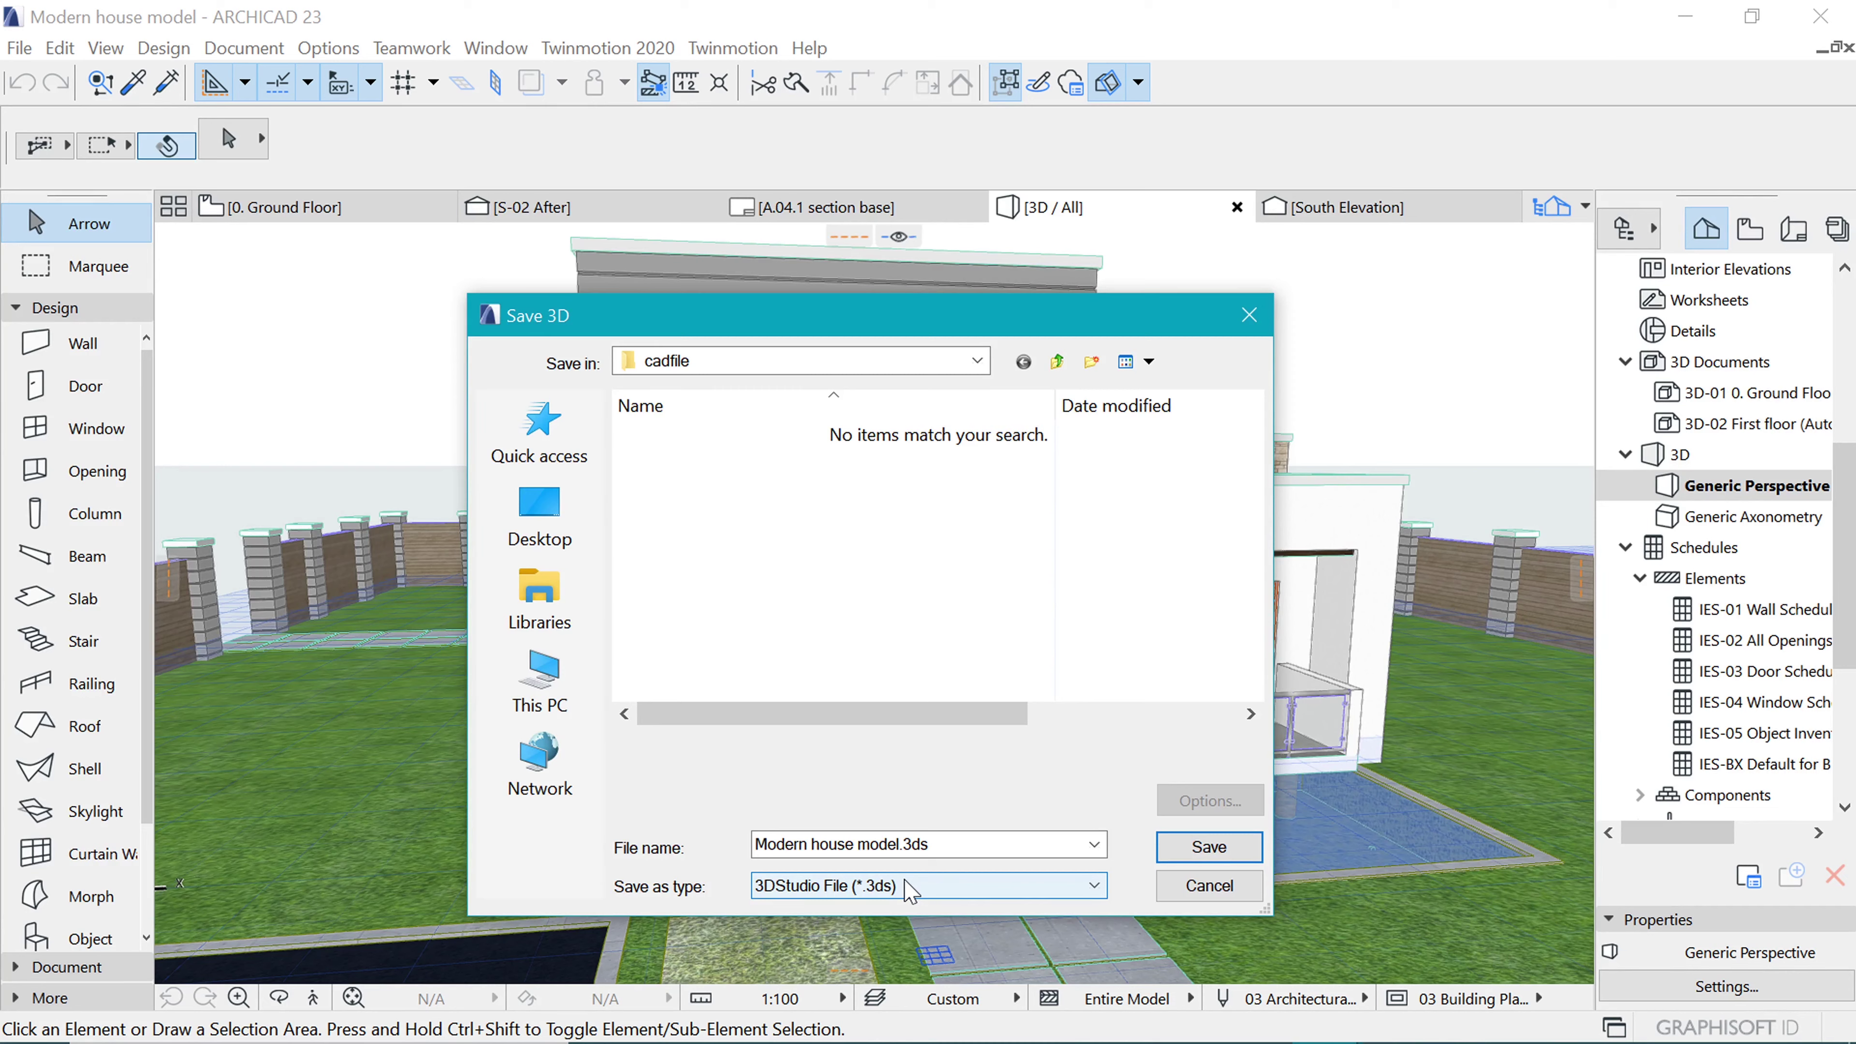
left_click(876, 889)
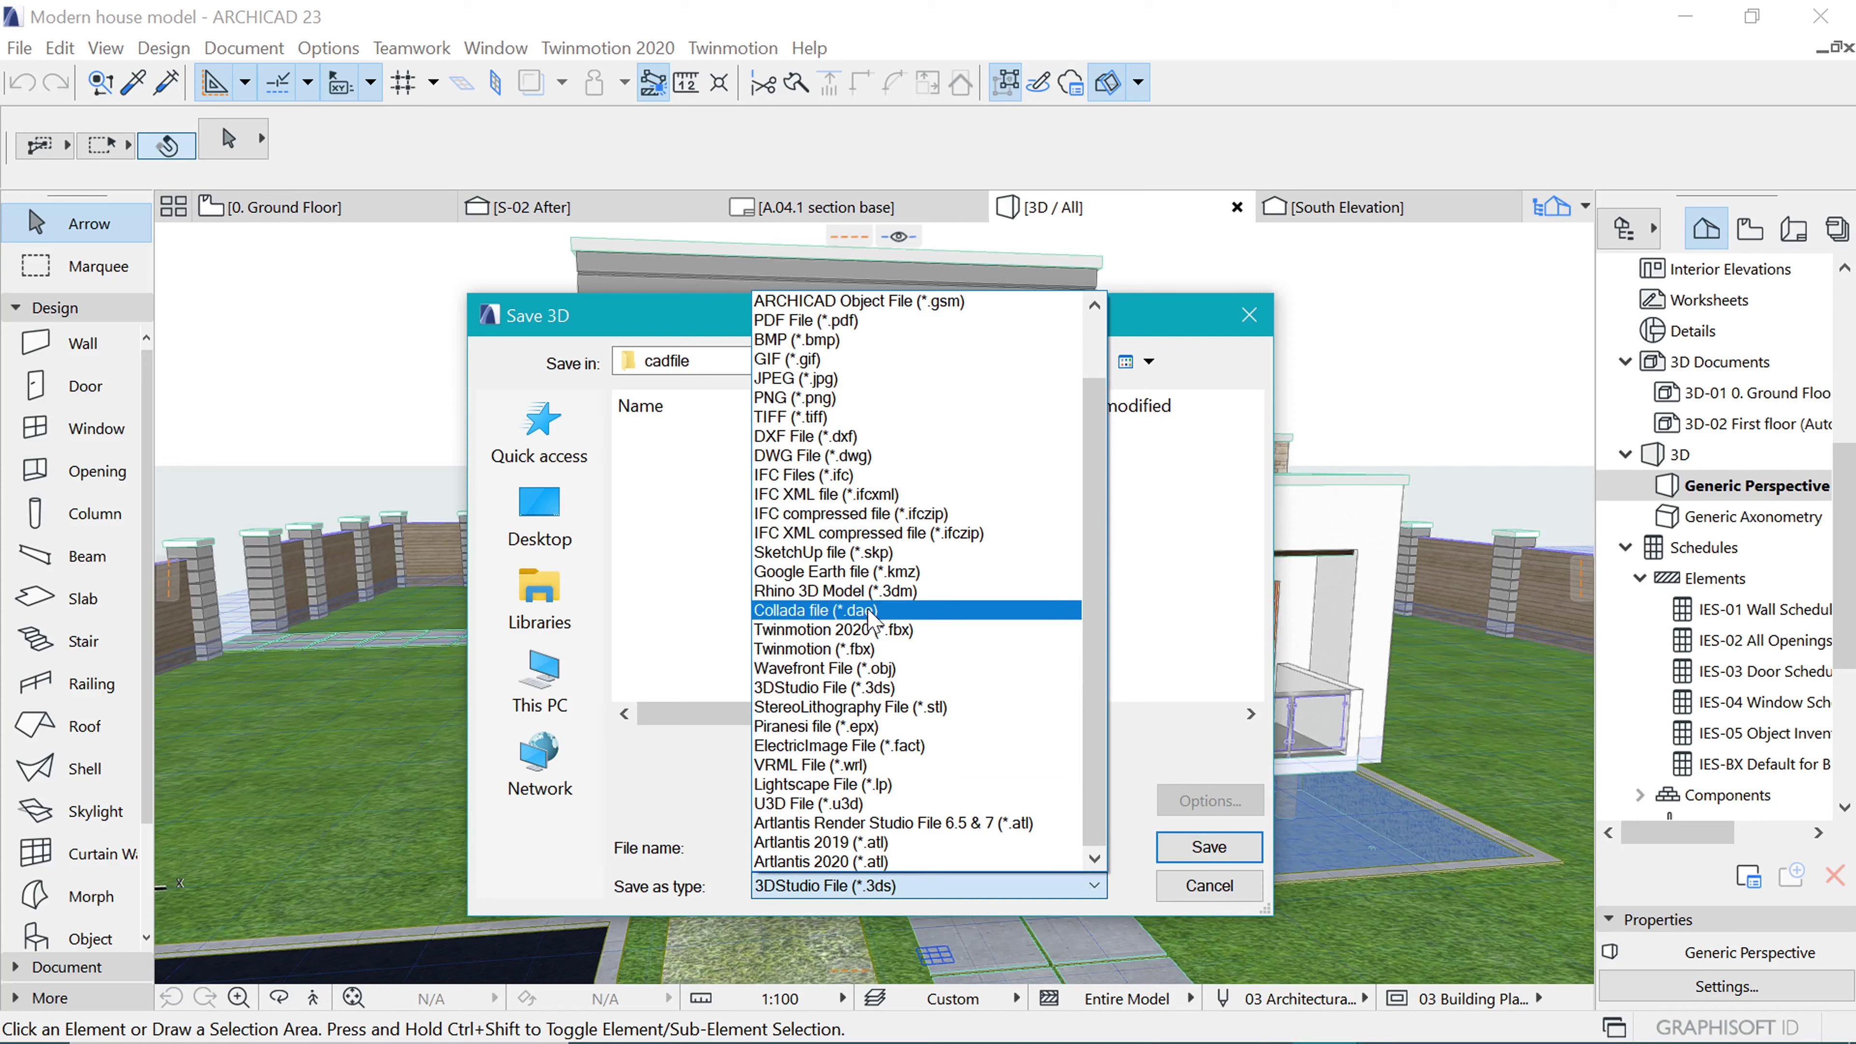
left_click(878, 552)
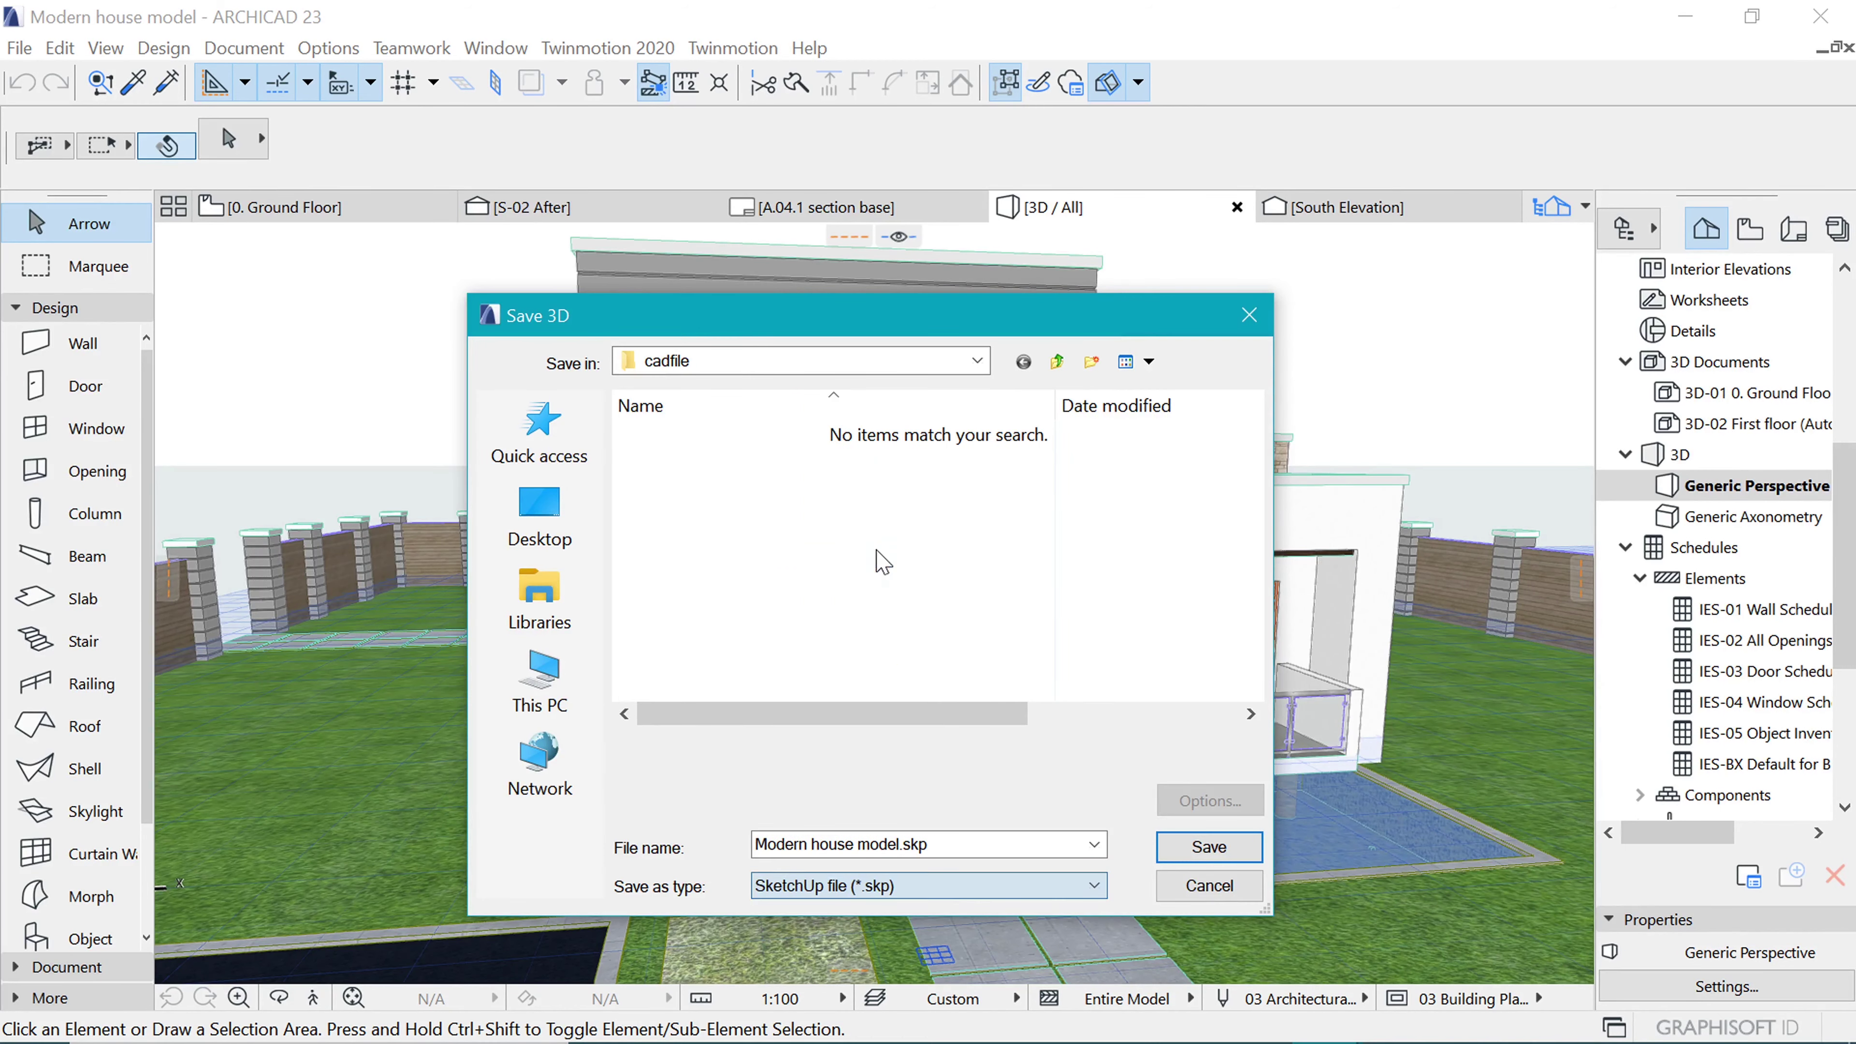
left_click(935, 886)
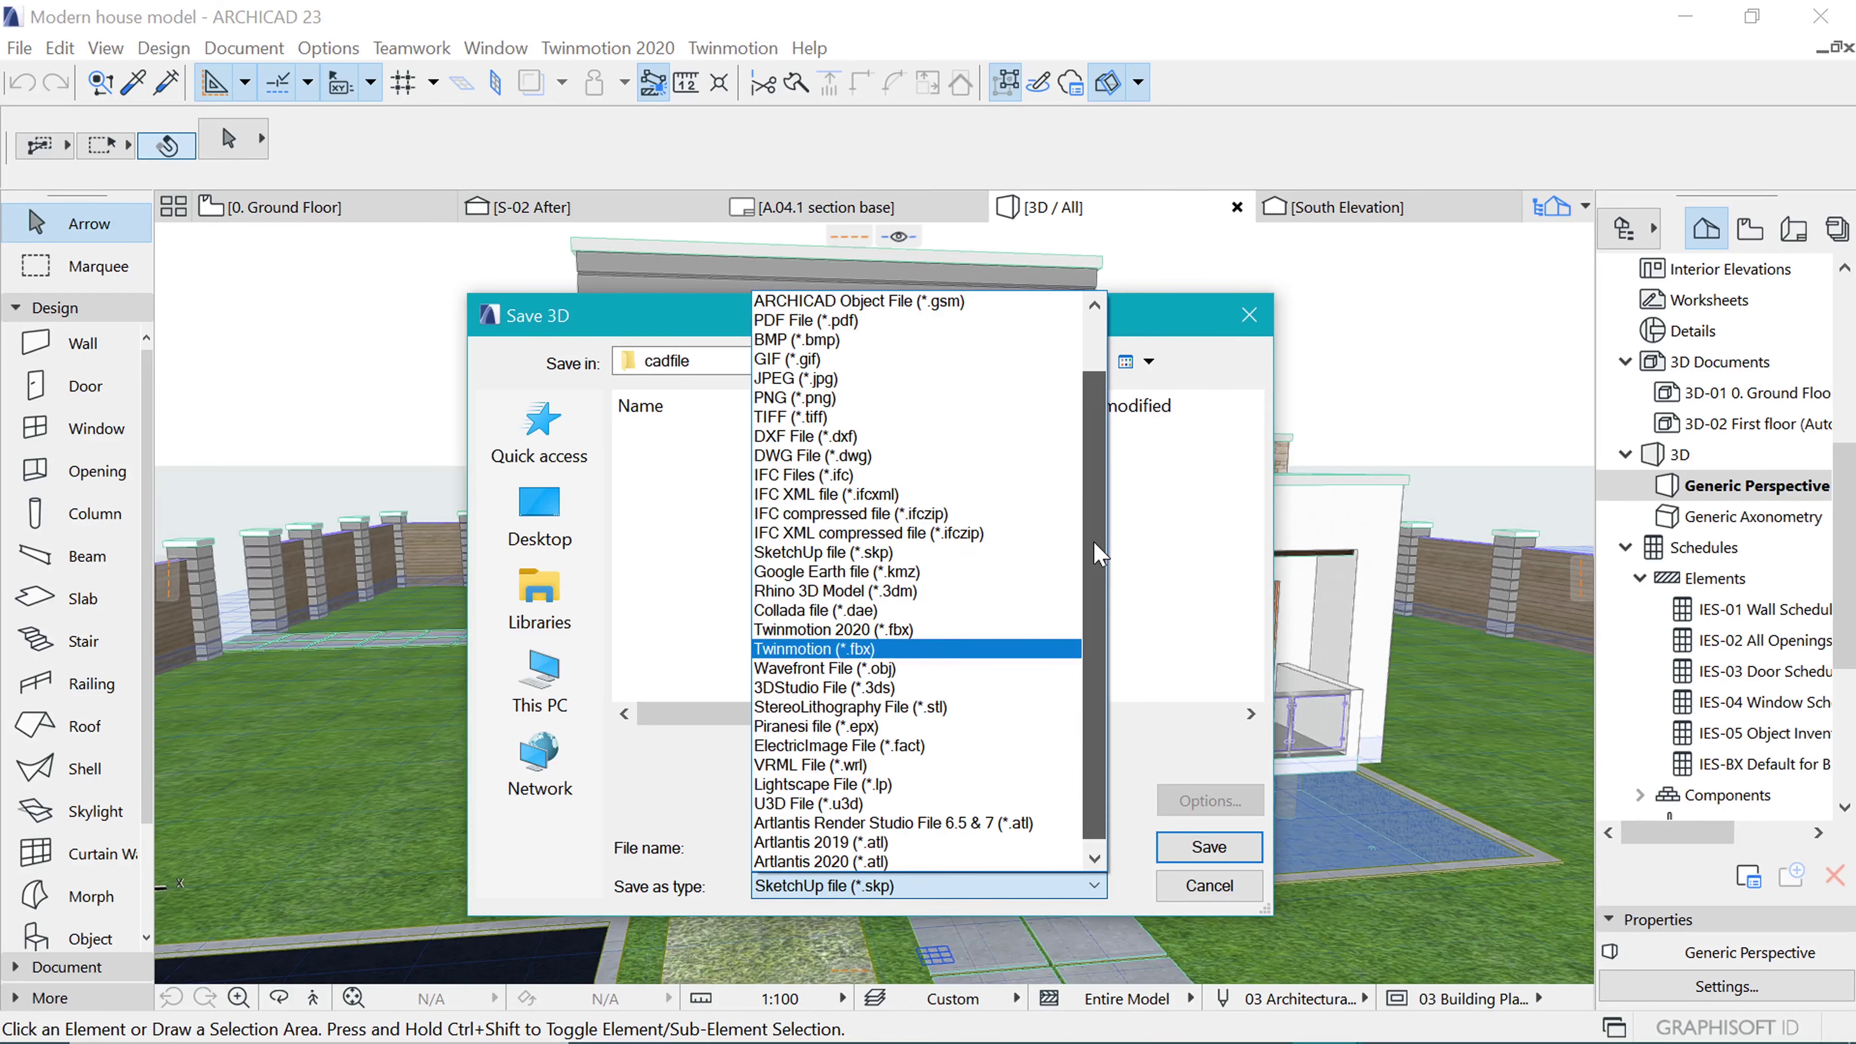
left_click_drag(1107, 598, 1107, 553)
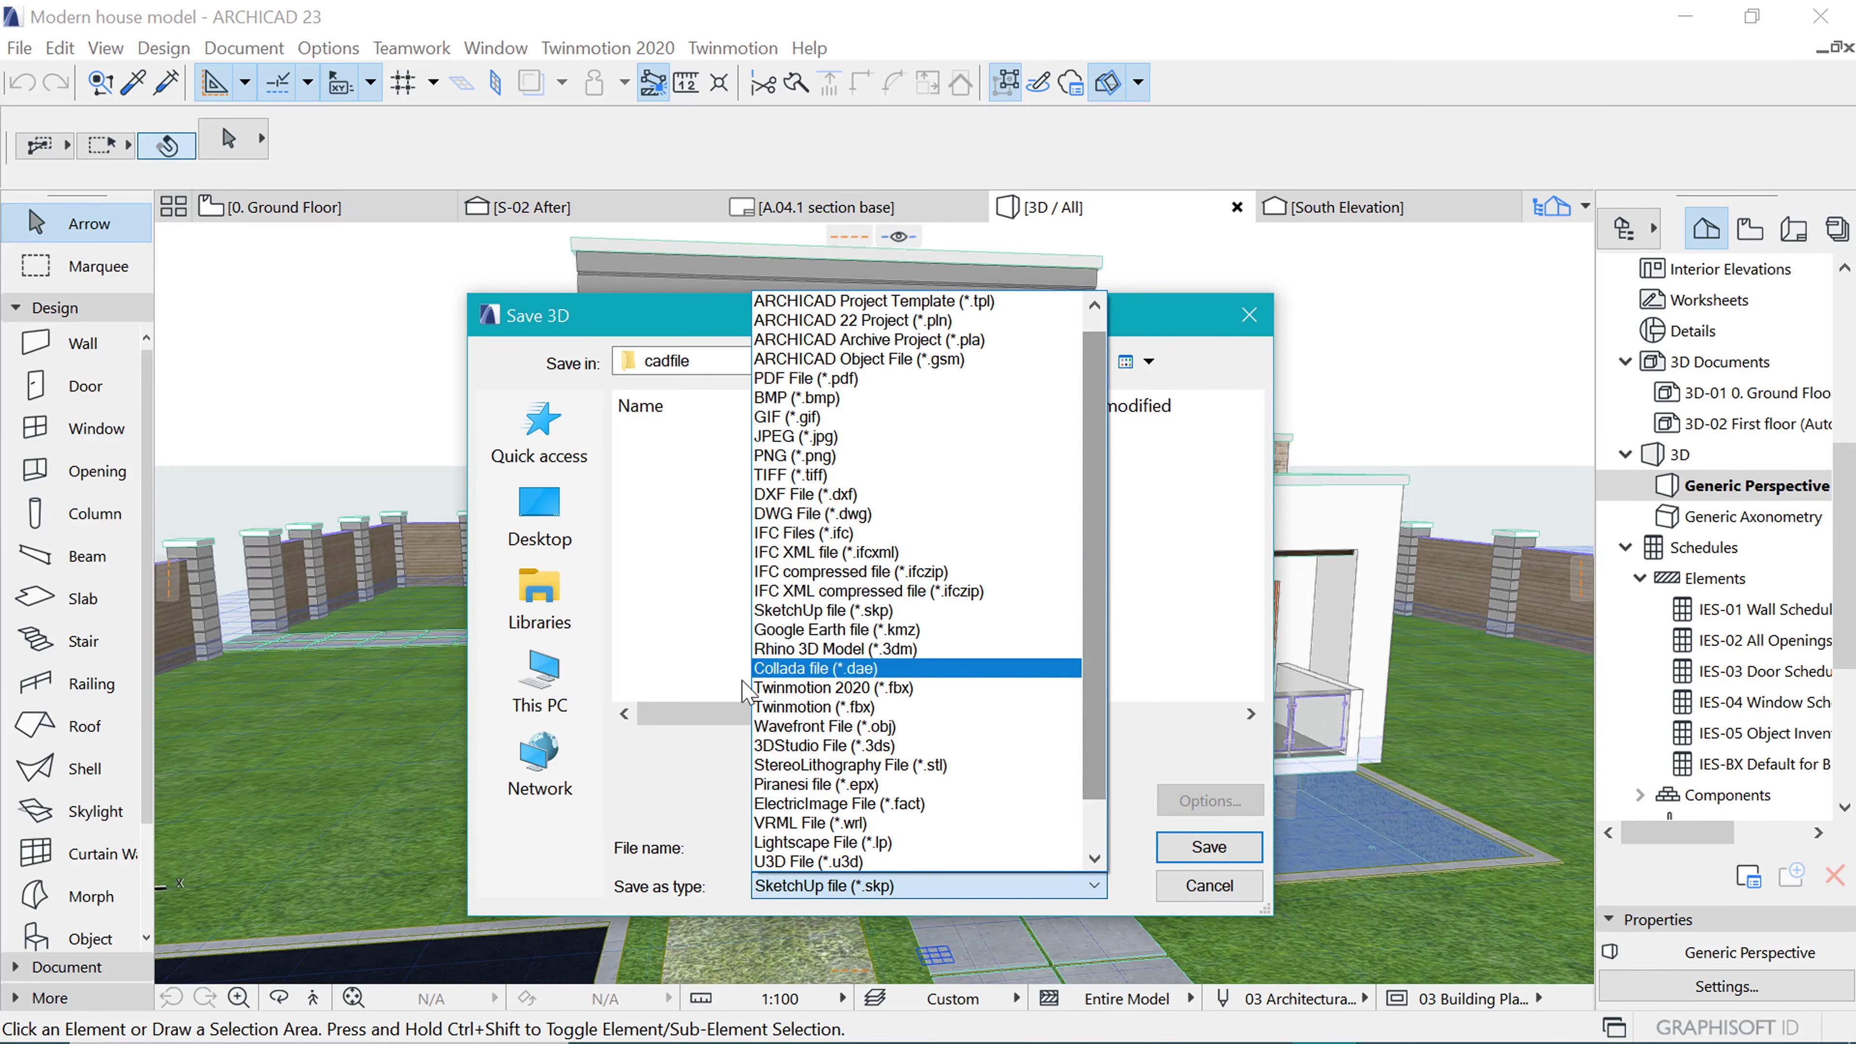
left_click(783, 674)
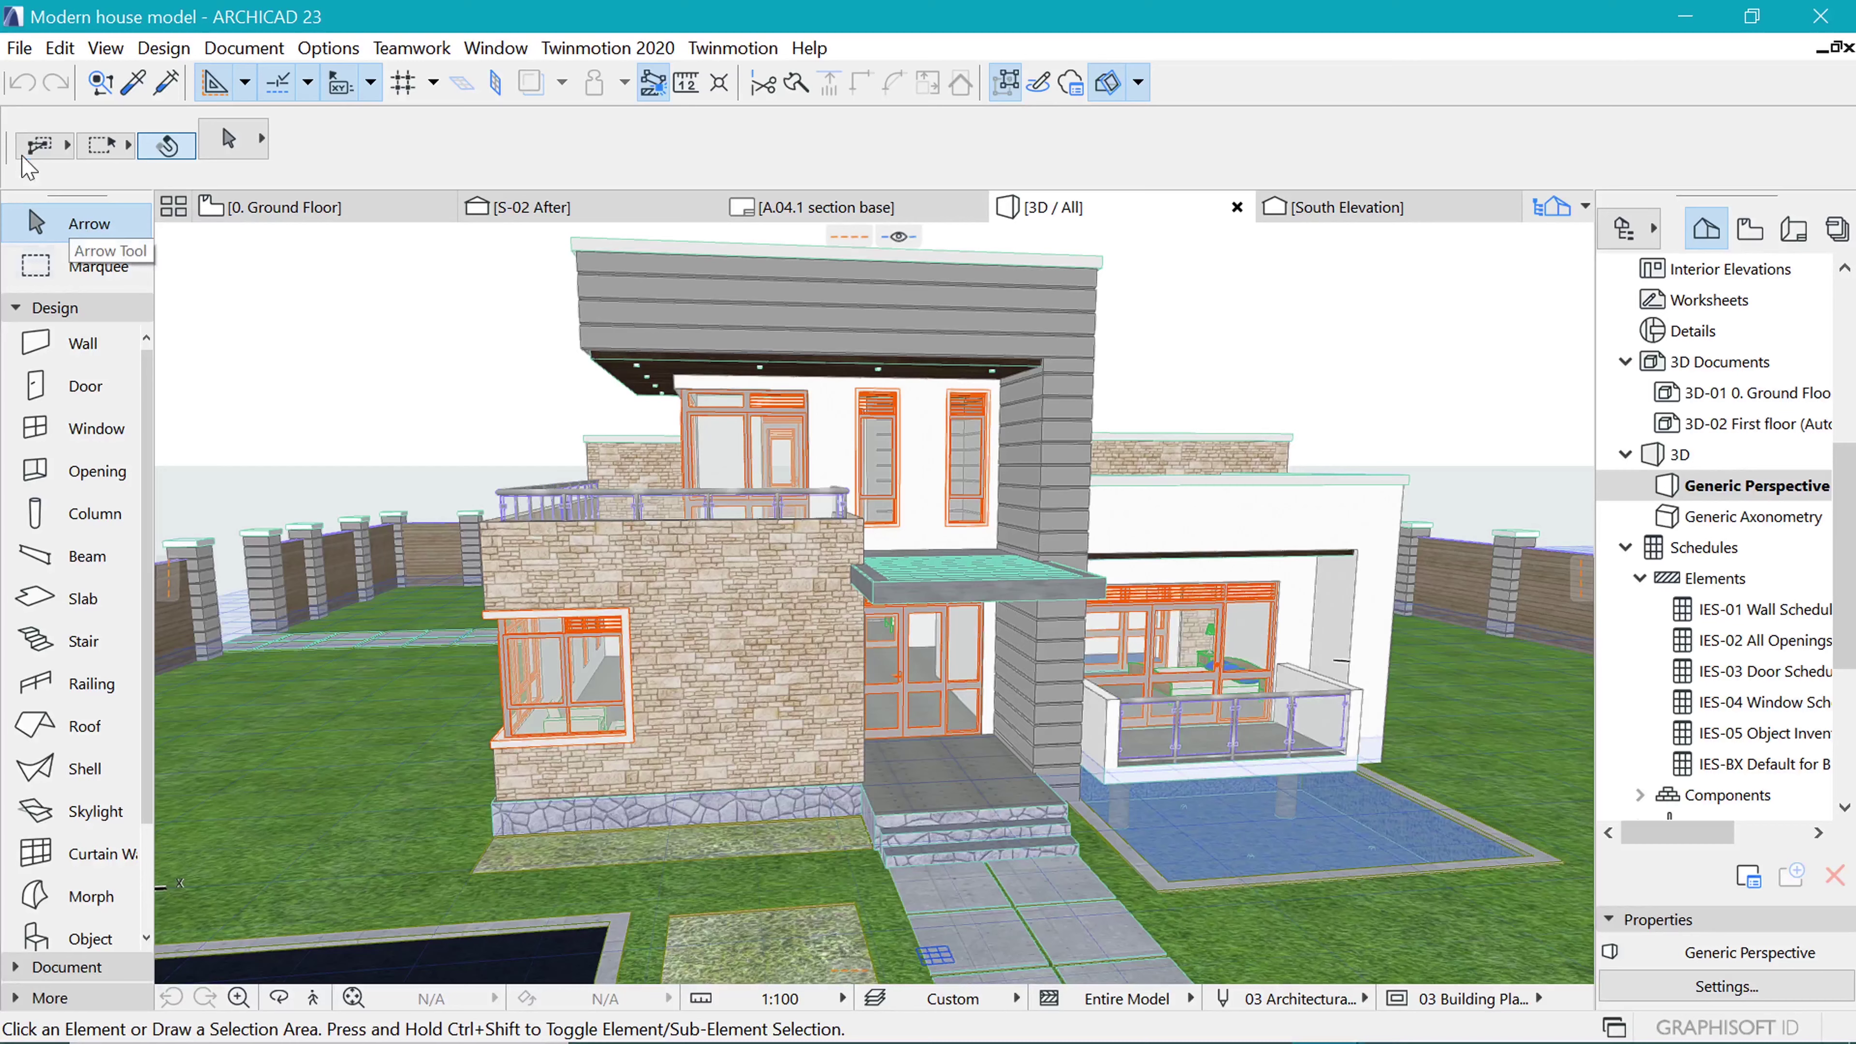
Start a BIMx Hyper-model publication with a new publisher set, saved to file.
left_click(19, 47)
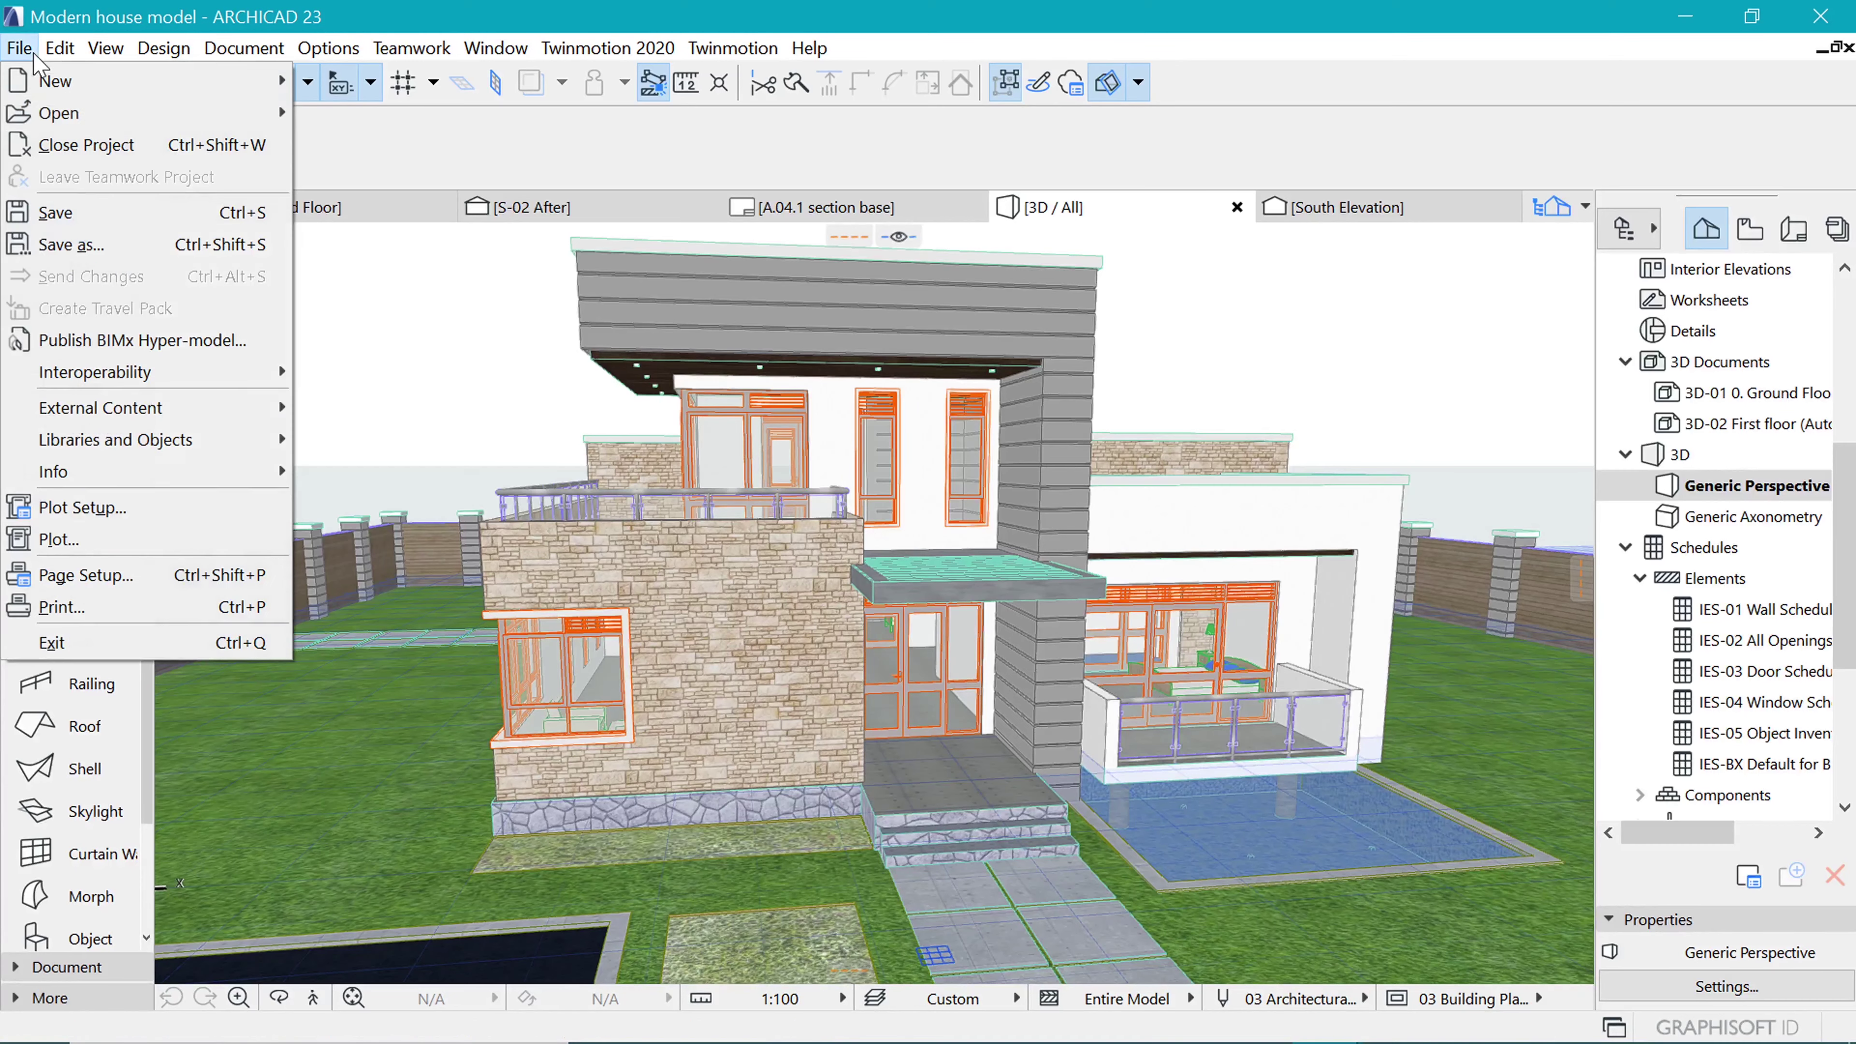
left_click(152, 350)
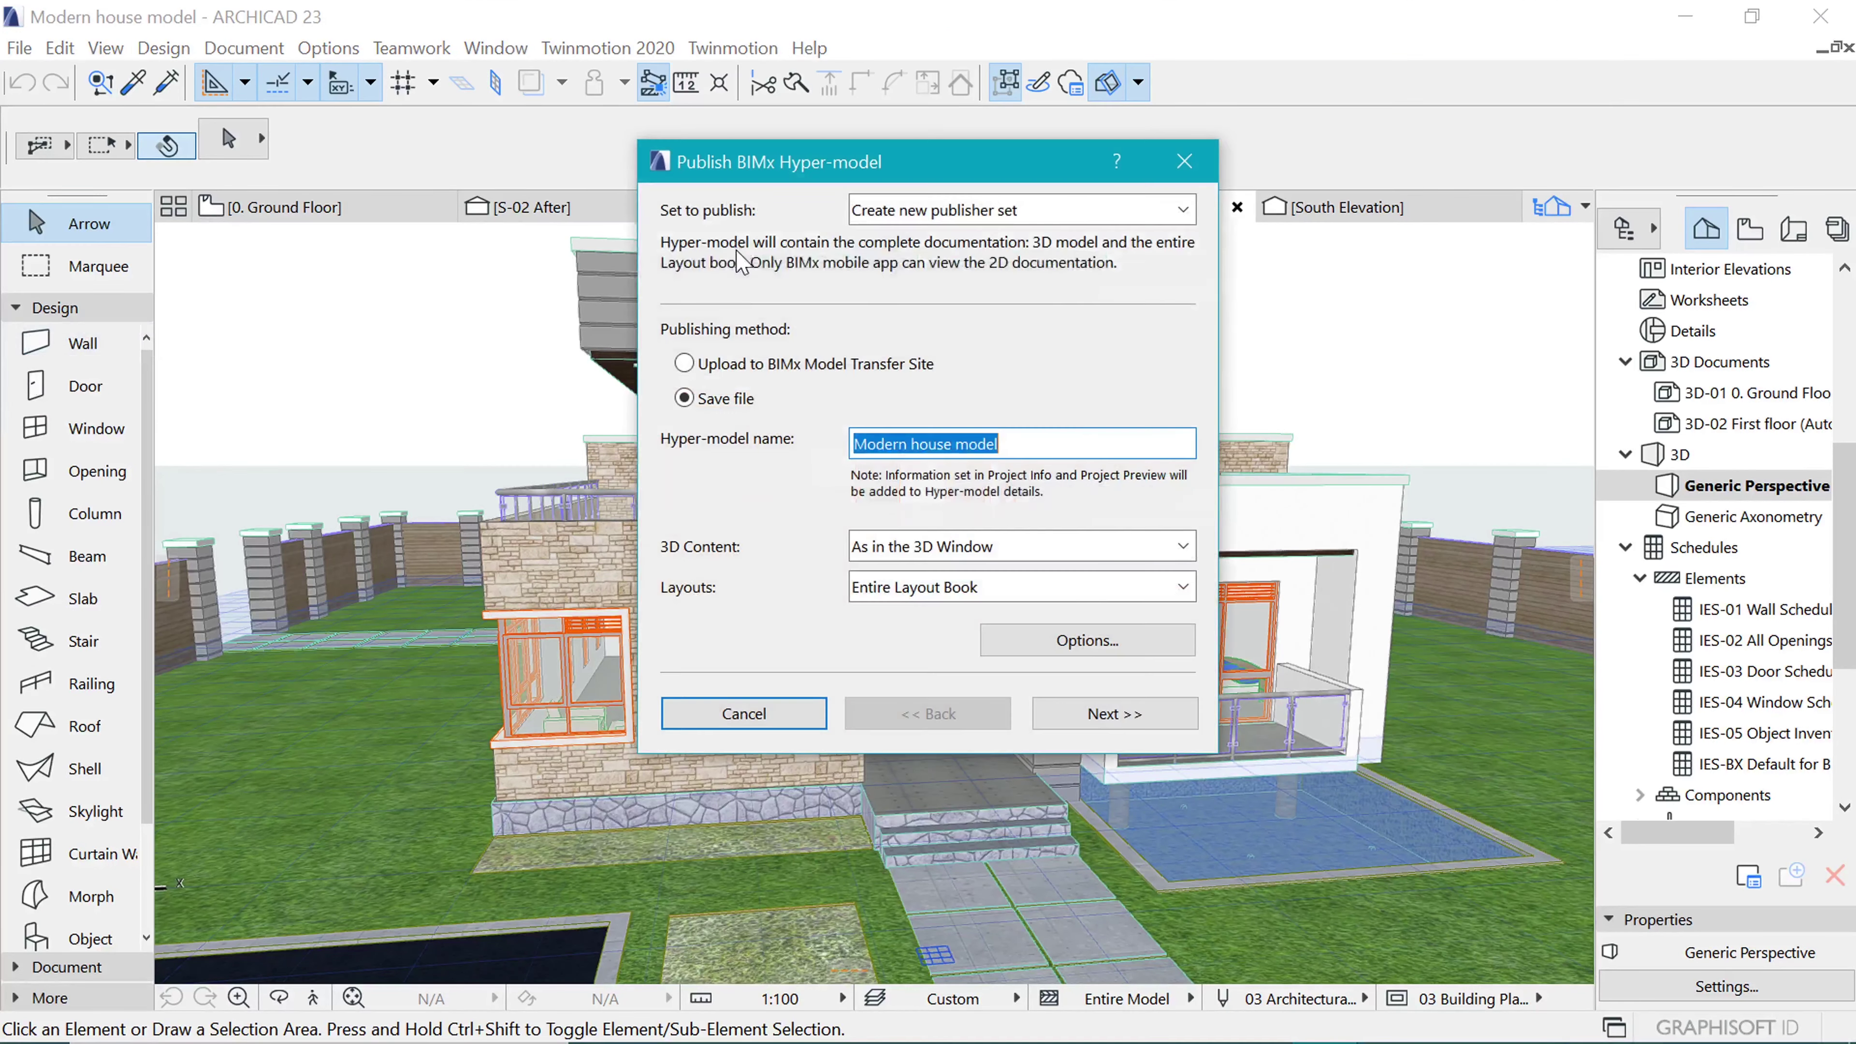
left_click(945, 202)
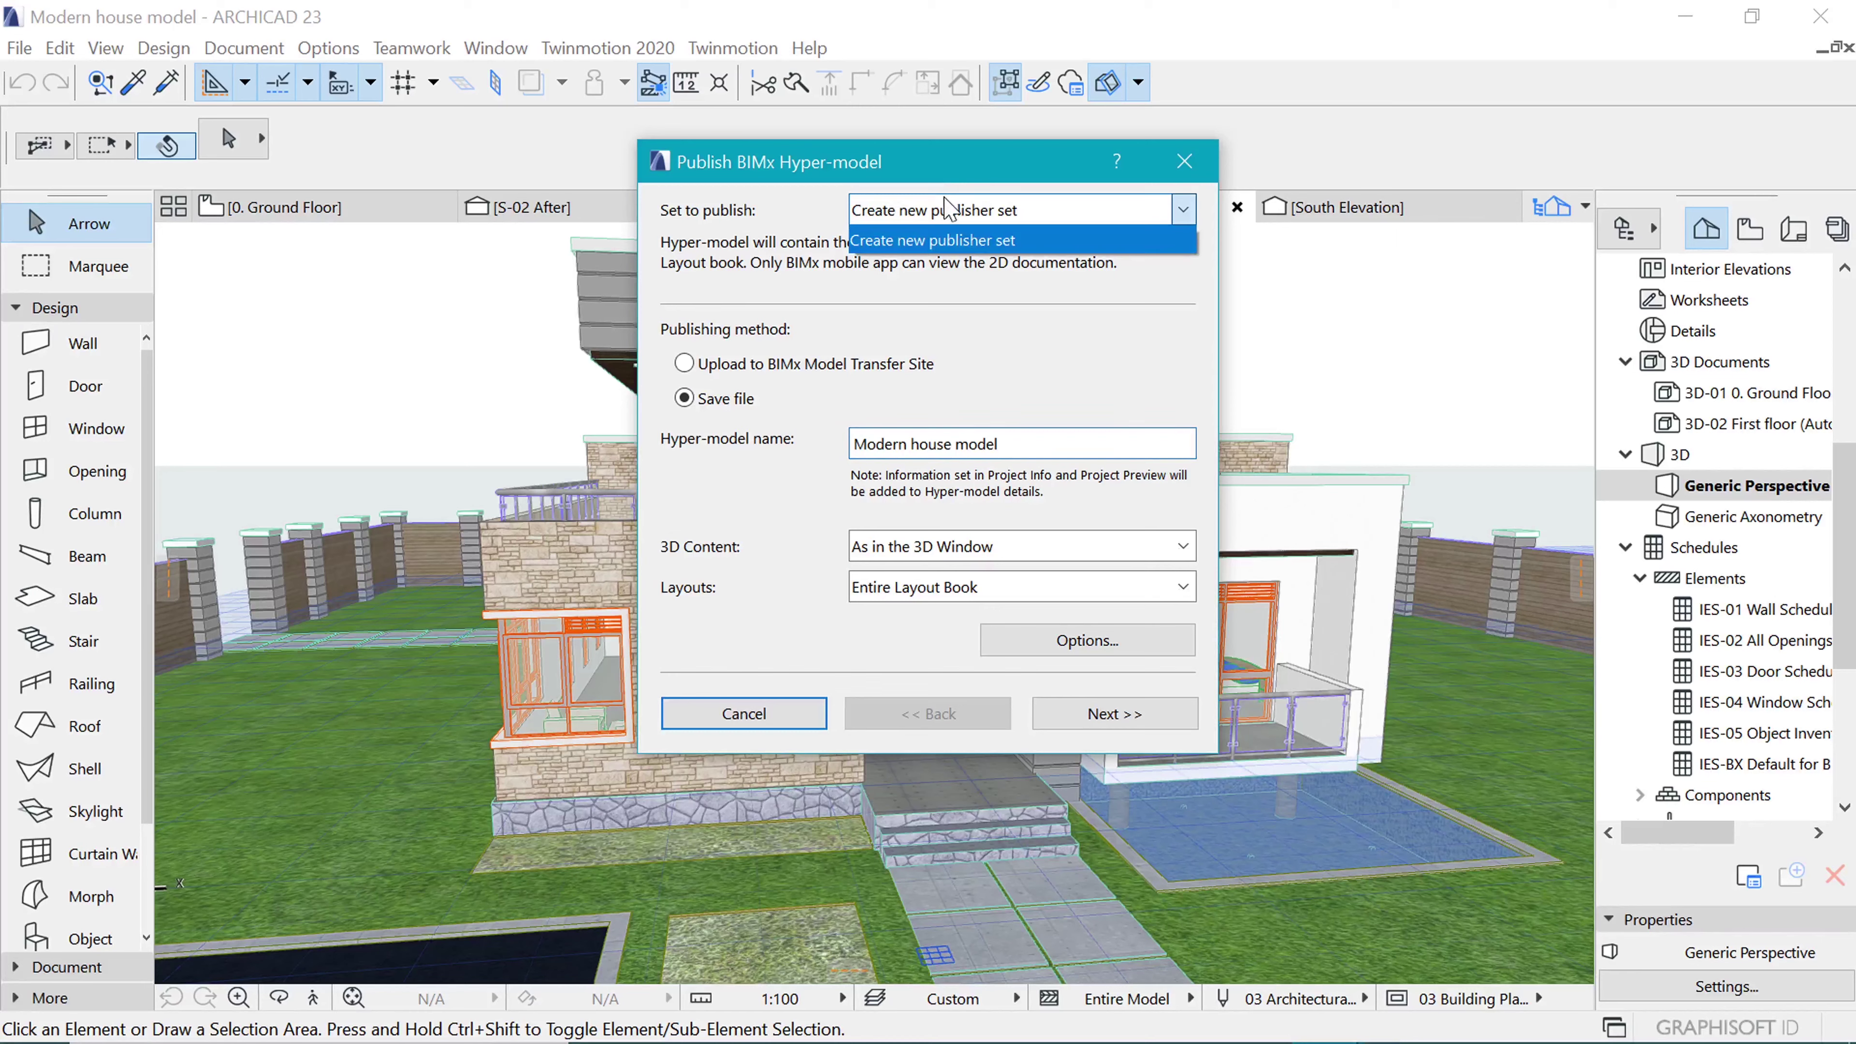
left_click(959, 241)
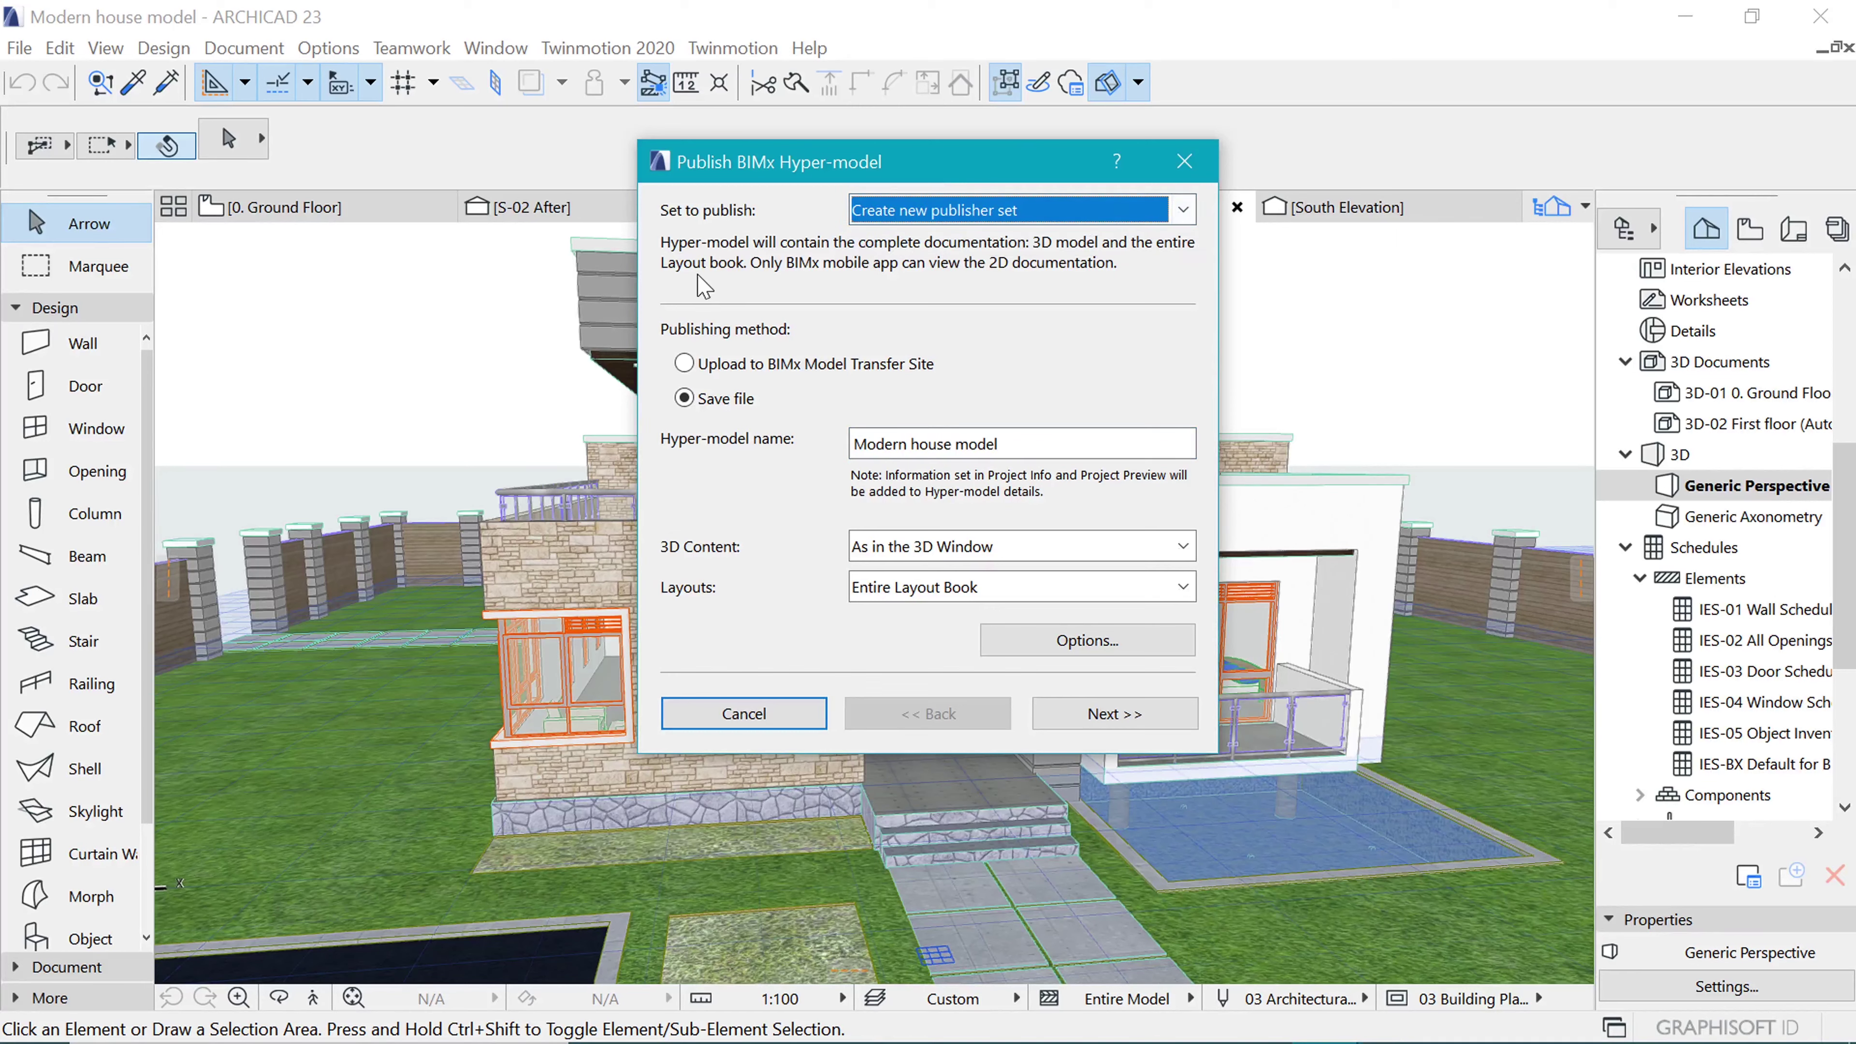
left_click(687, 364)
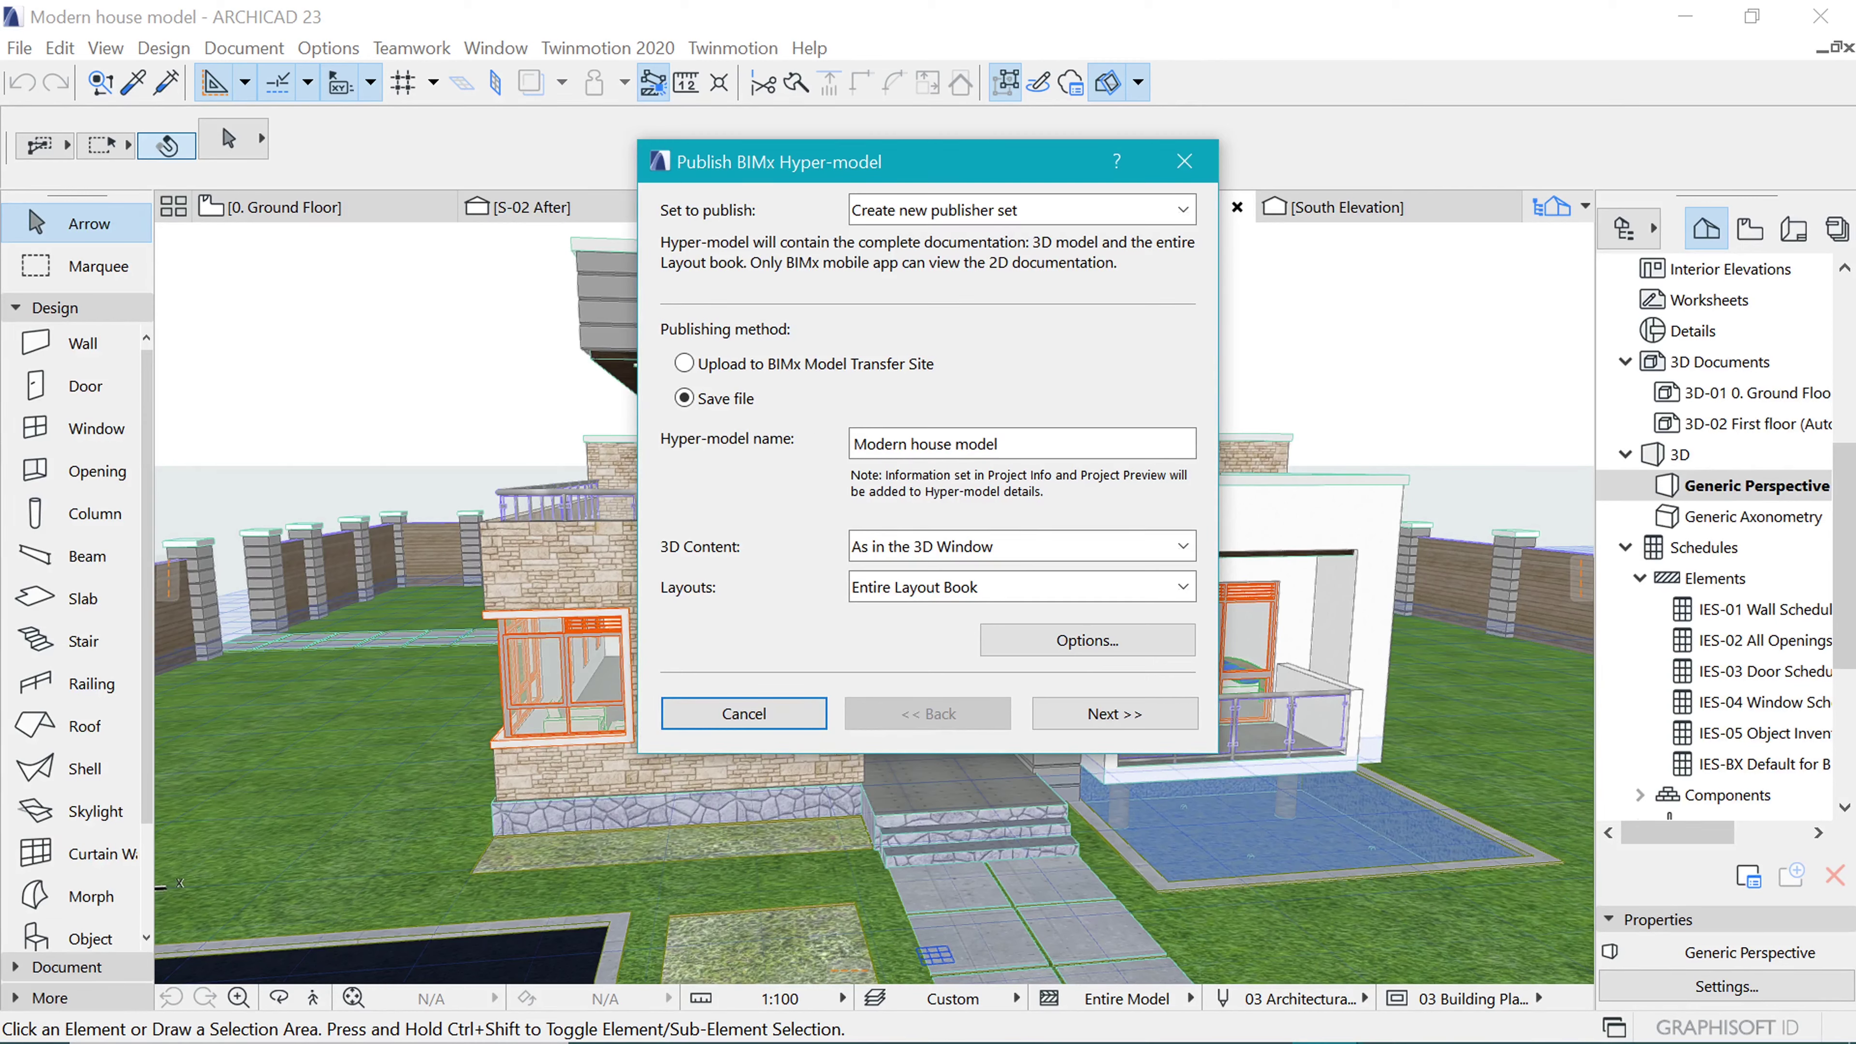
key("ctrl+a")
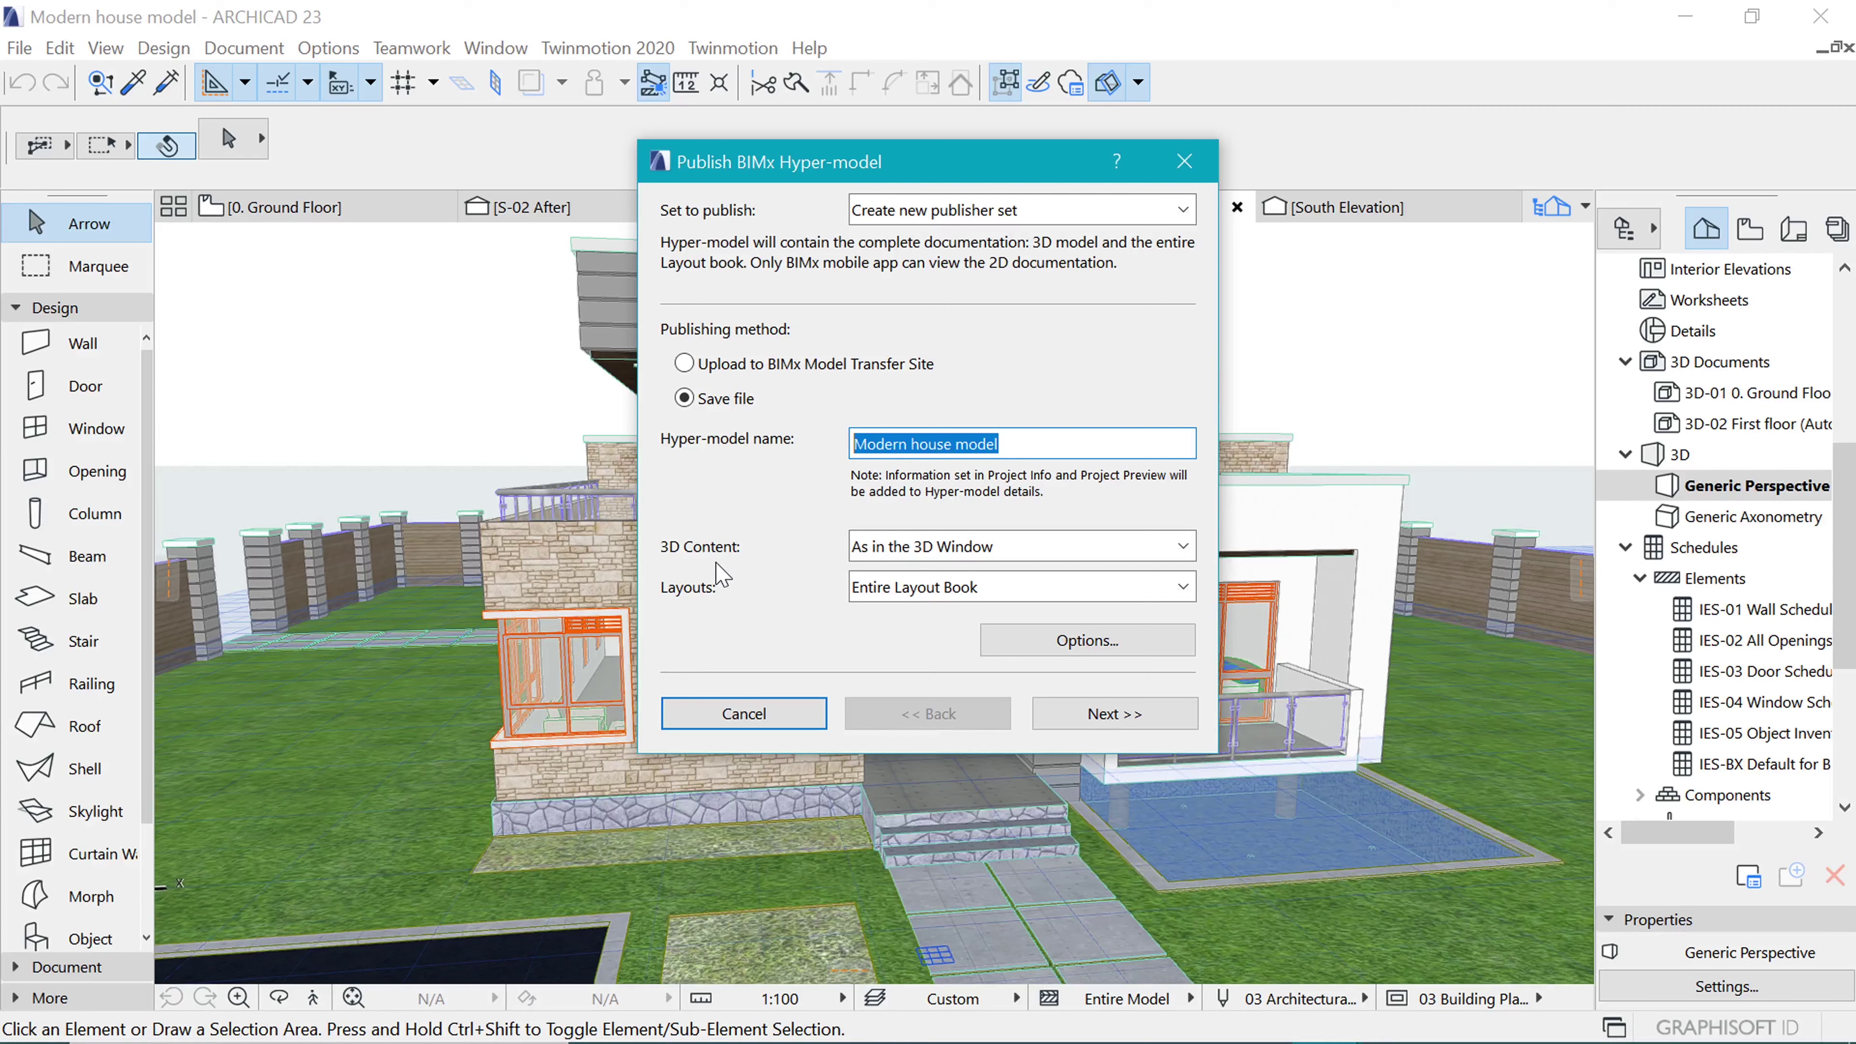
Use 3D content as in the 3D Window and include only the A.04 Section photoshop layout.
left_click(1008, 558)
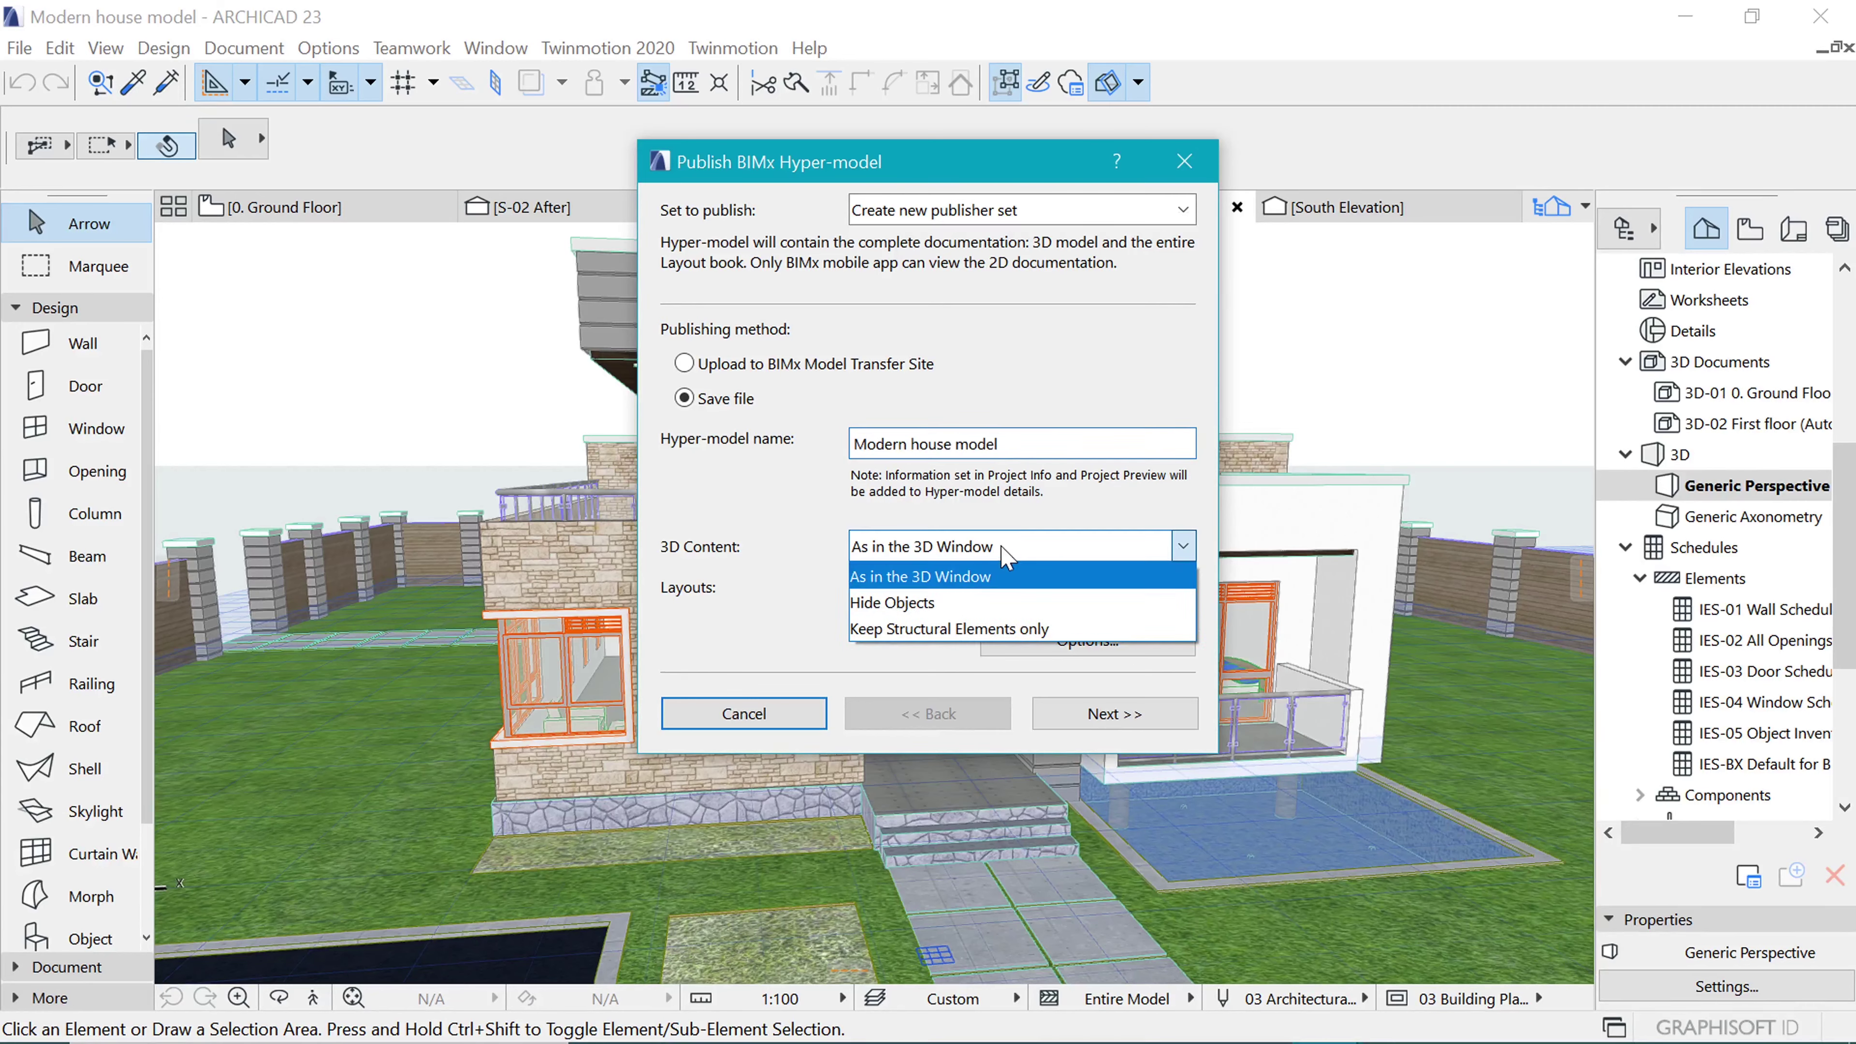
left_click(918, 557)
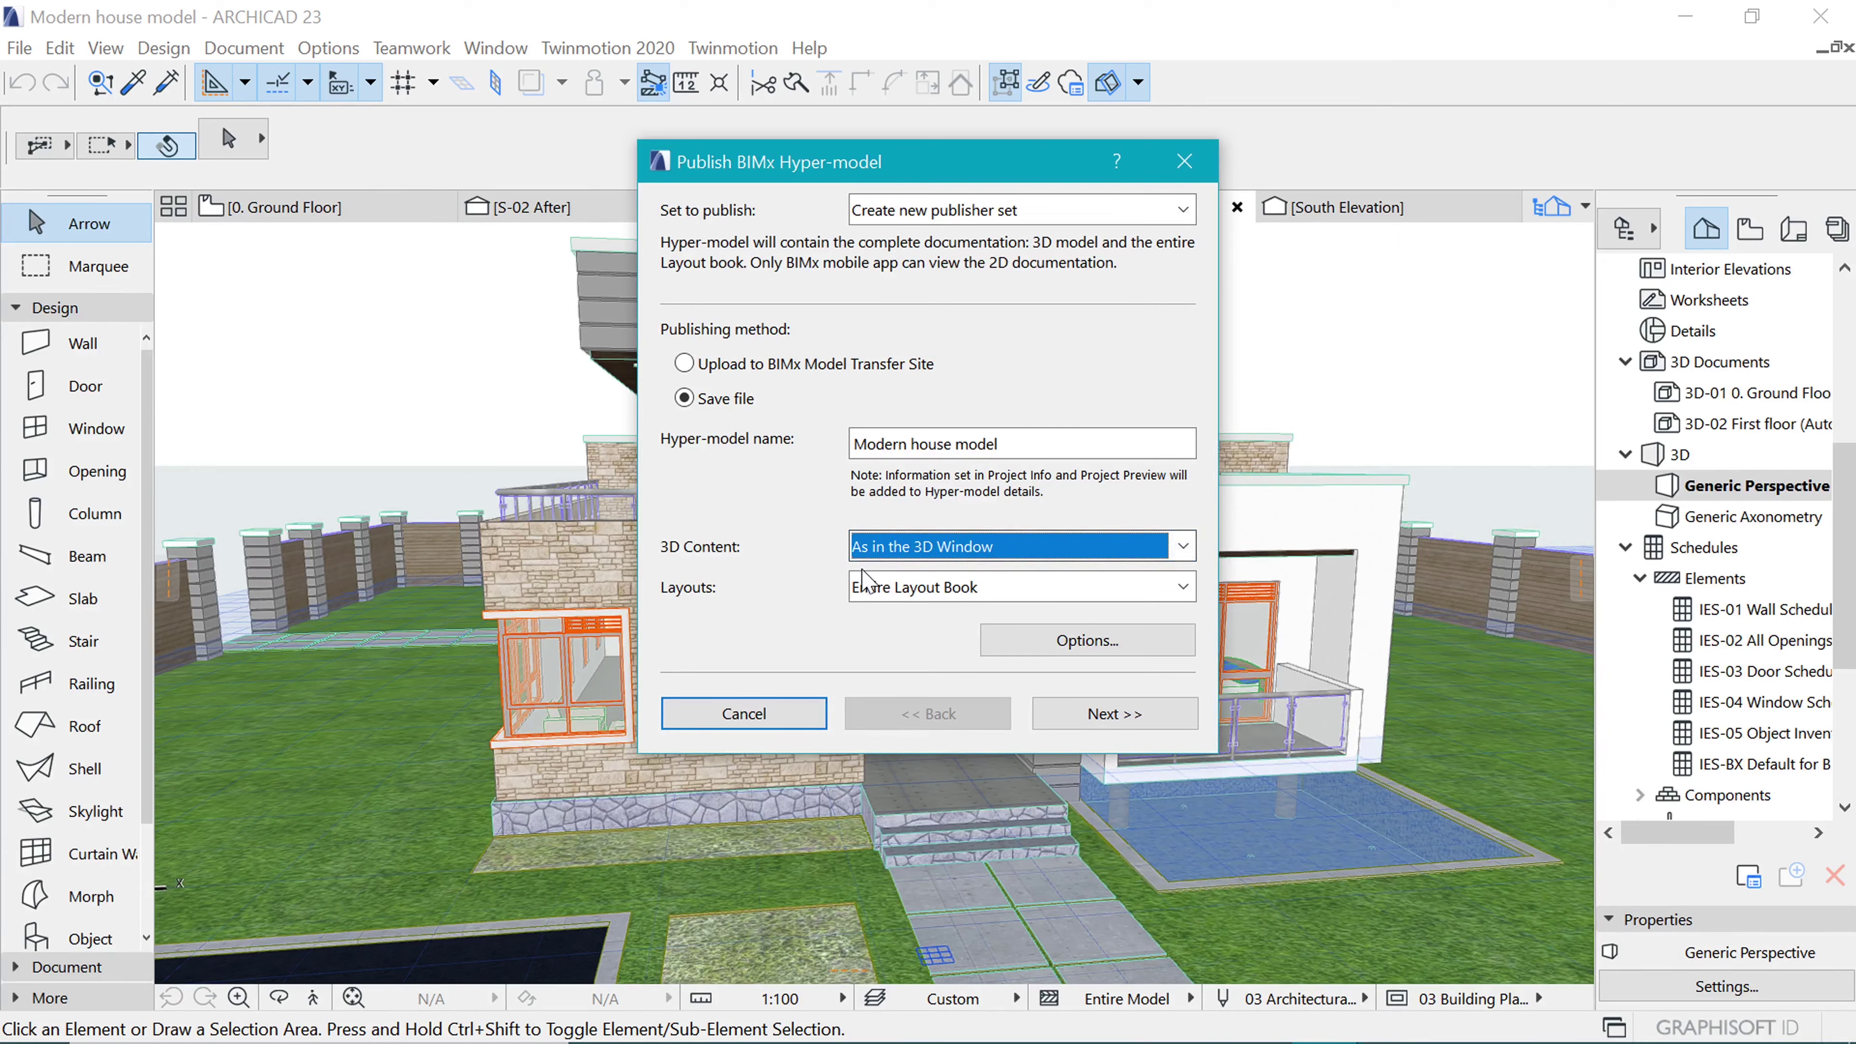
left_click(914, 588)
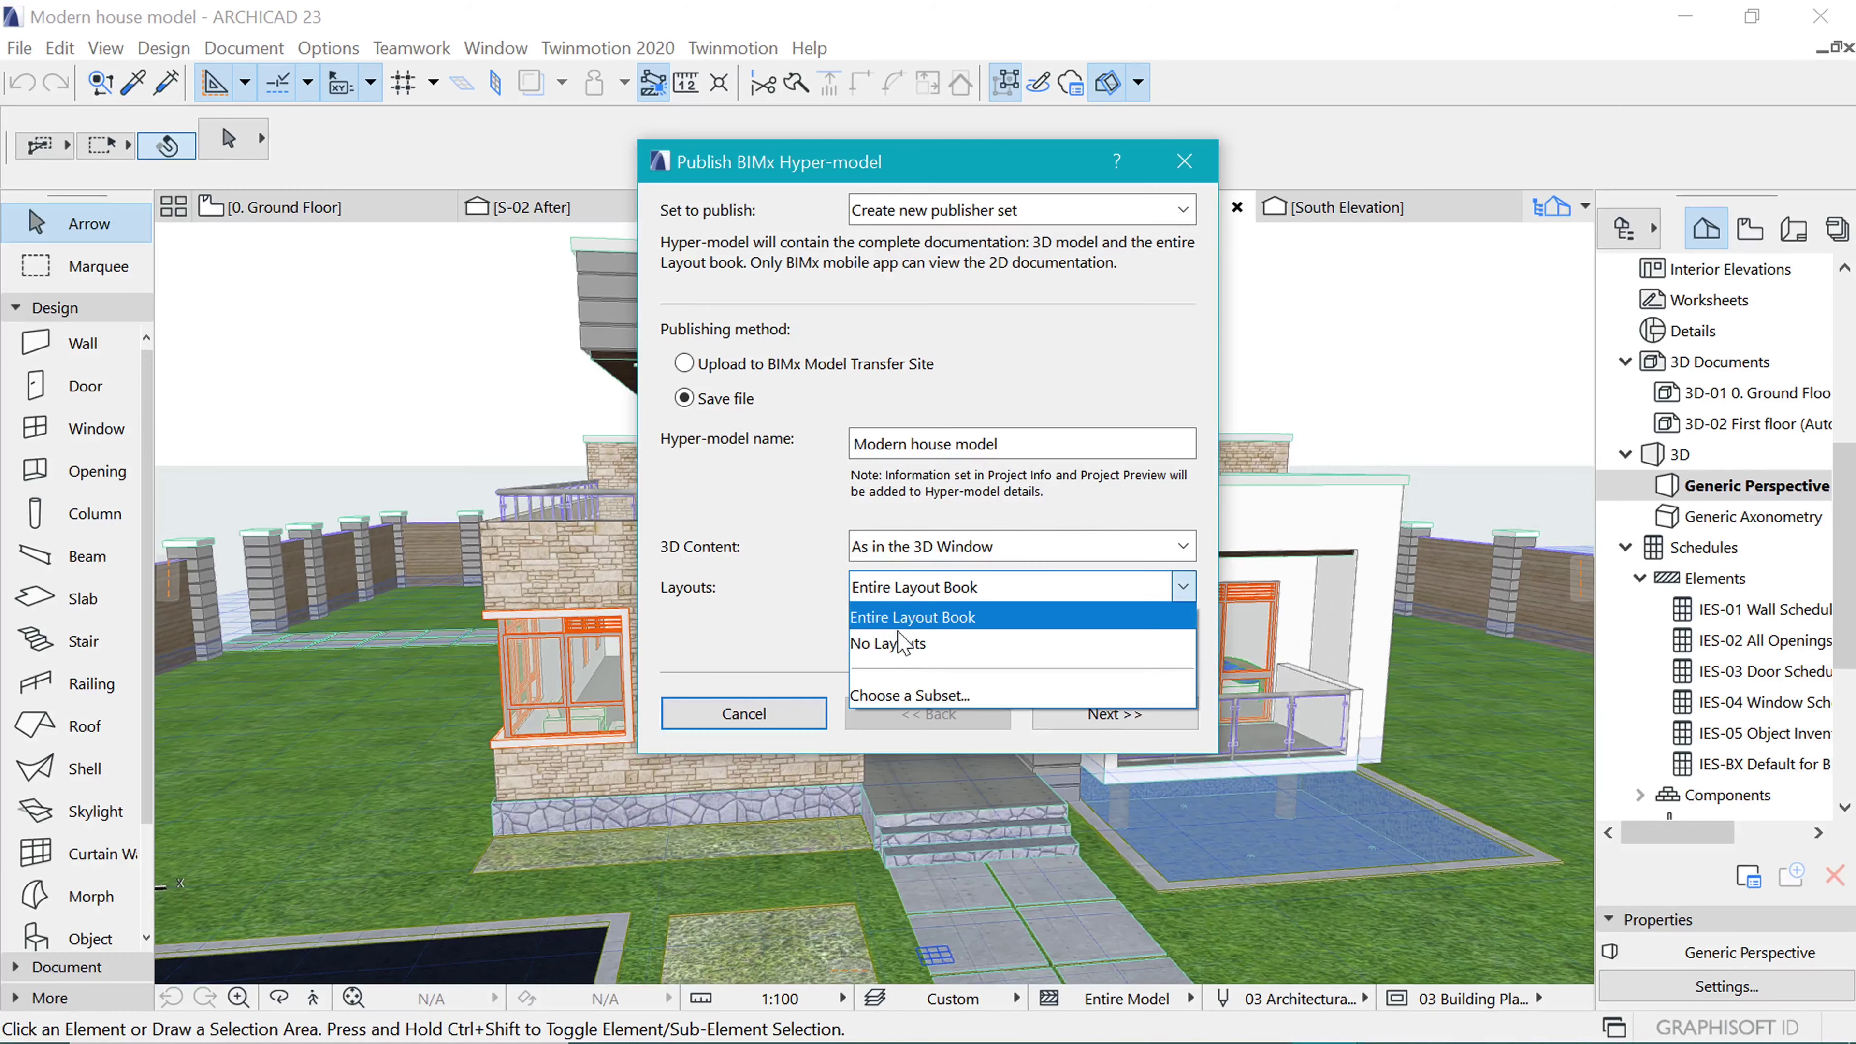
left_click(906, 699)
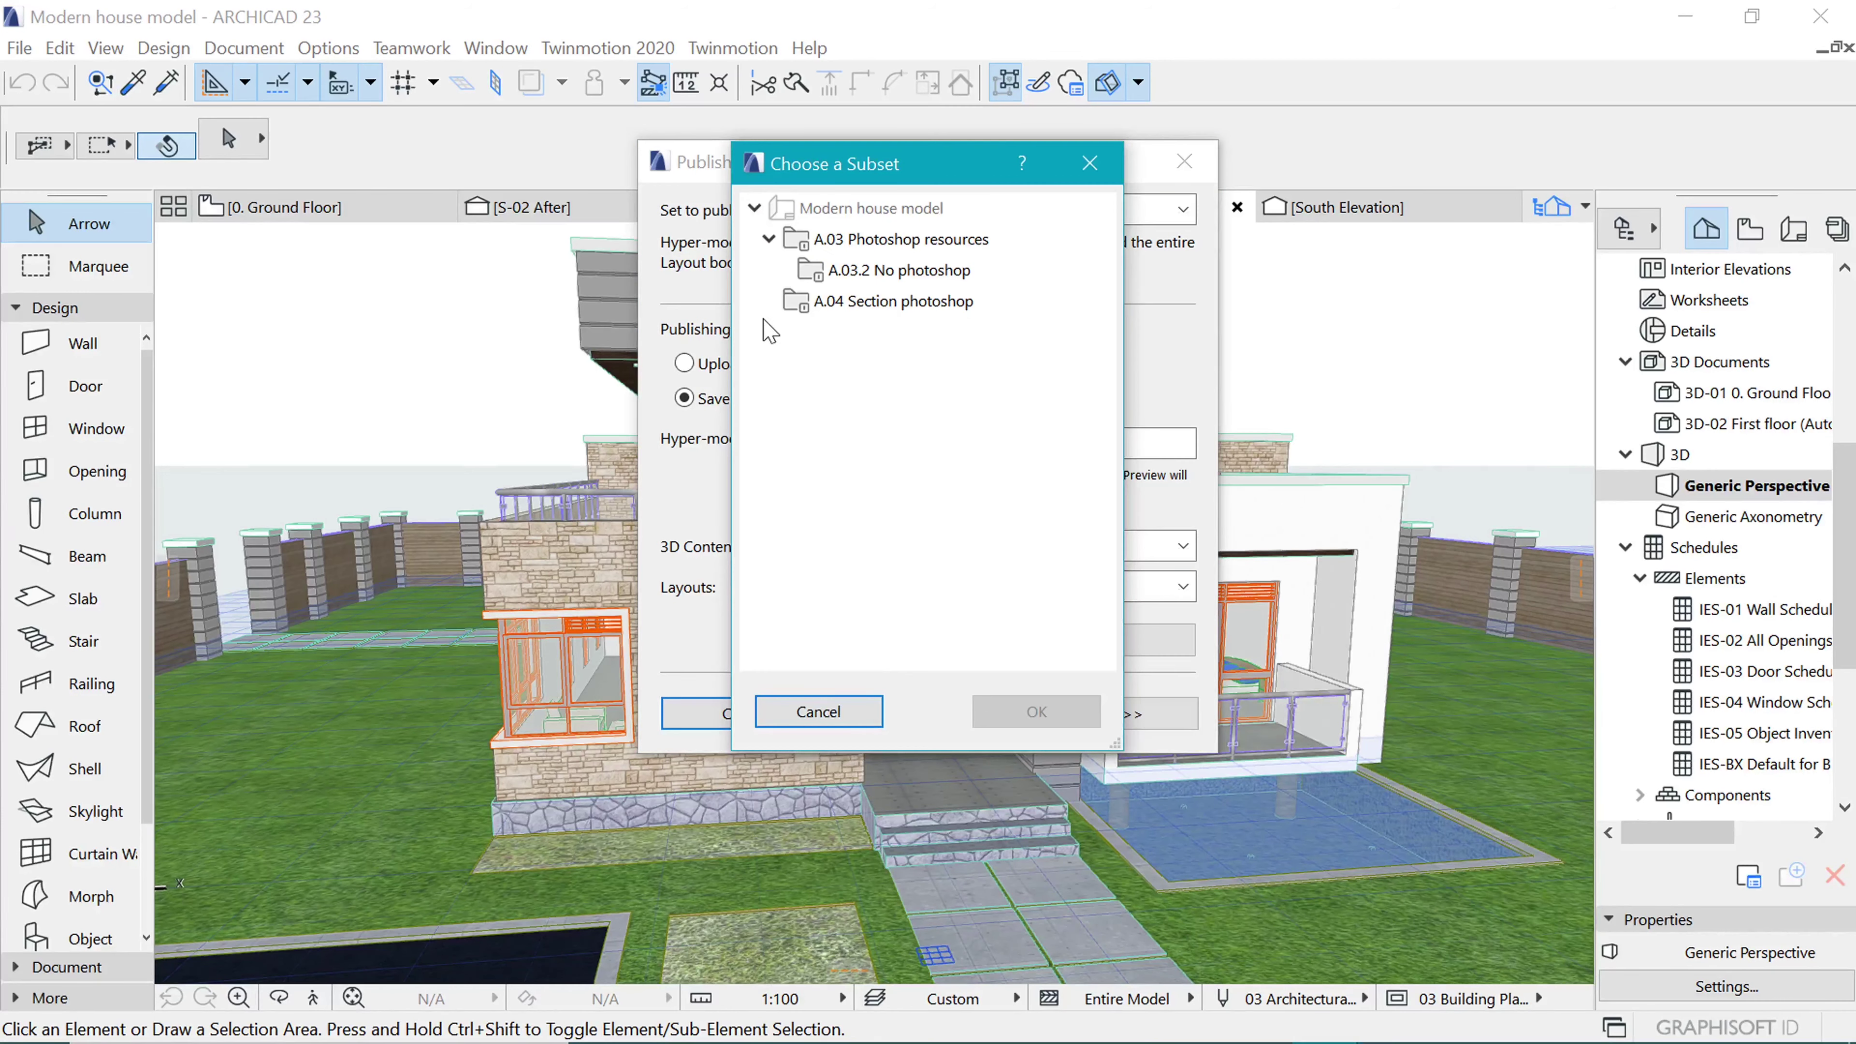
left_click(822, 274)
left_click(800, 305)
left_click(818, 271)
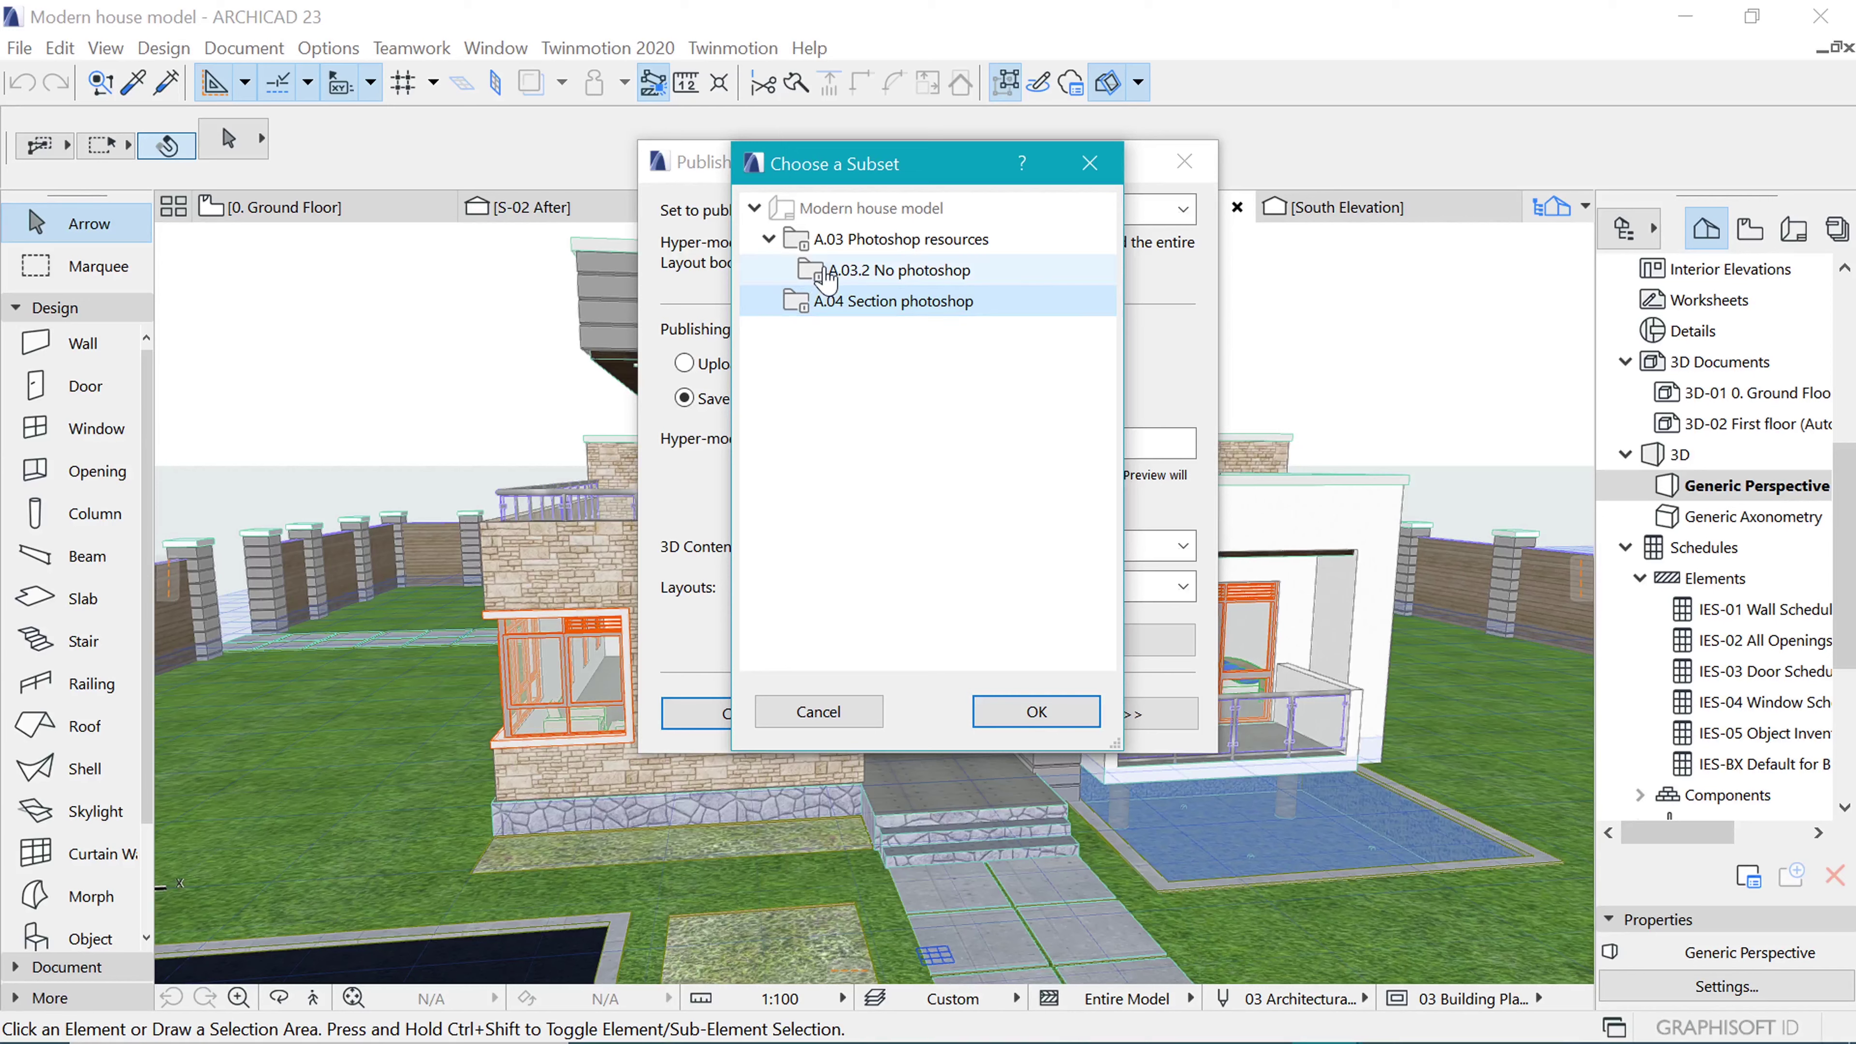
left_click(823, 306)
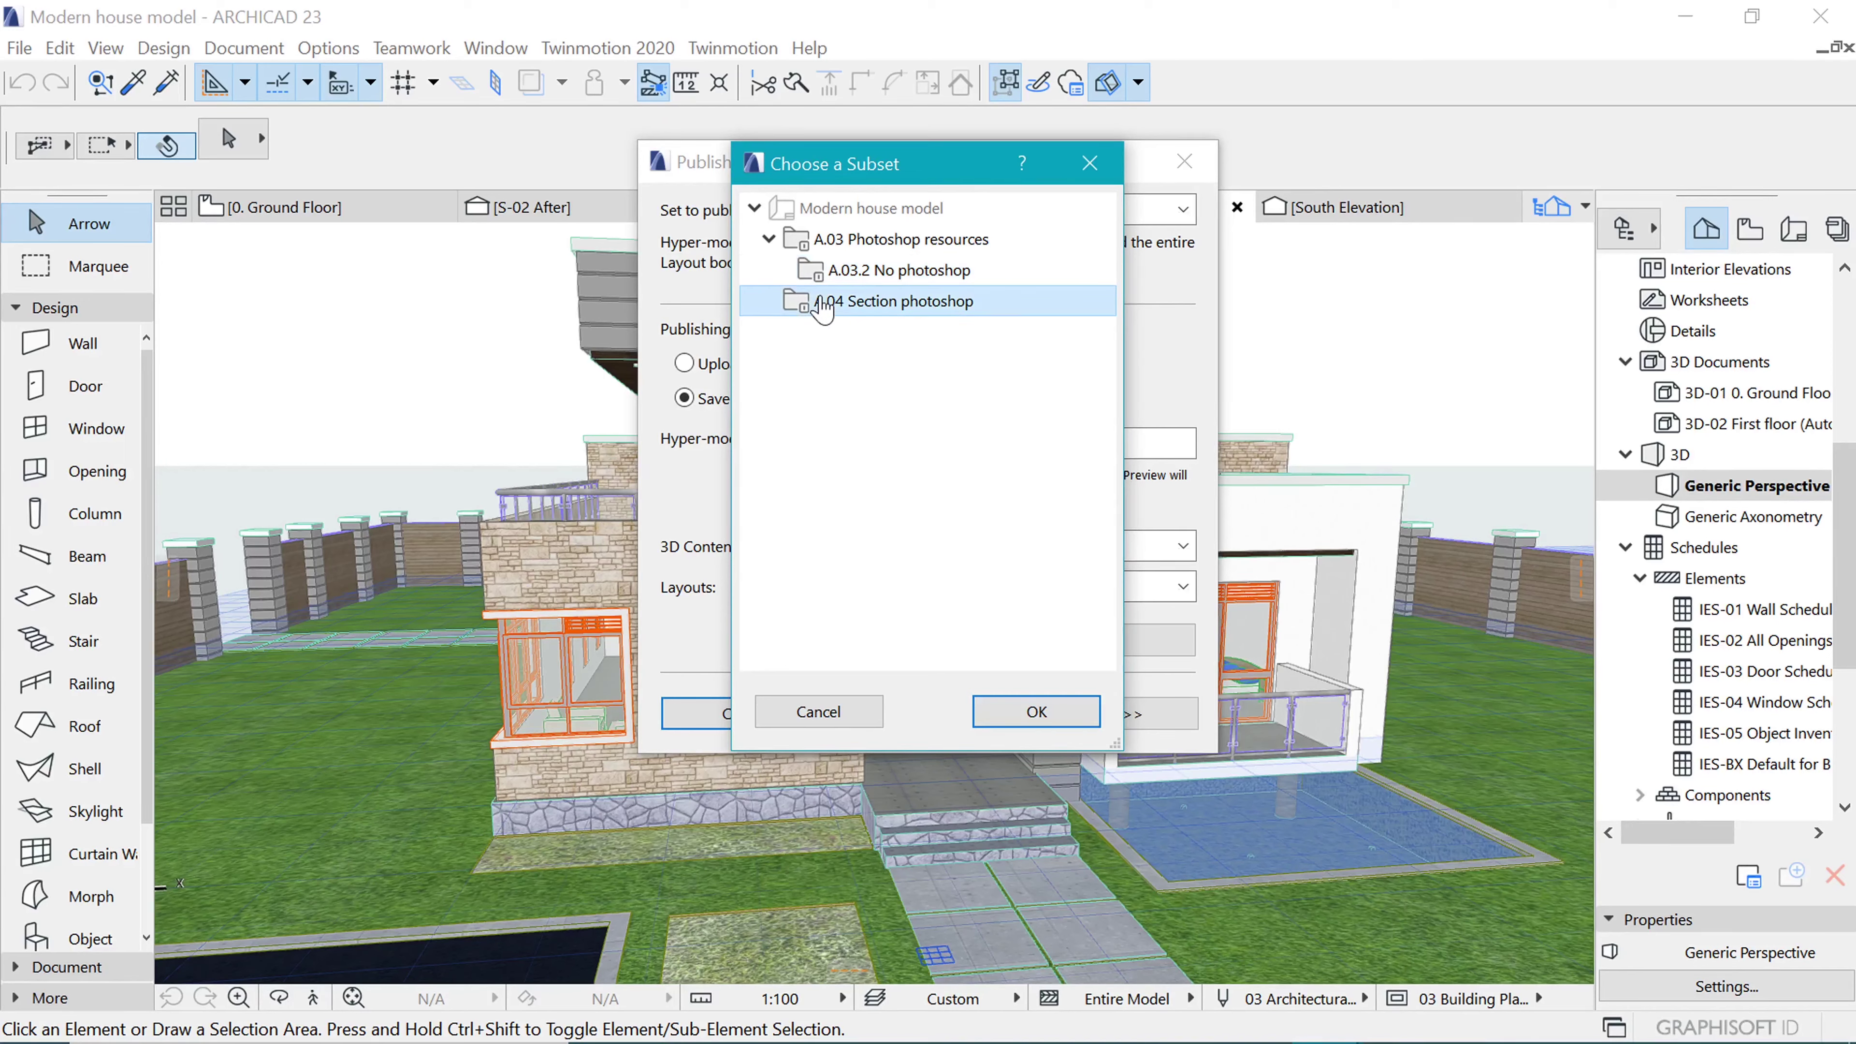
left_click(1035, 713)
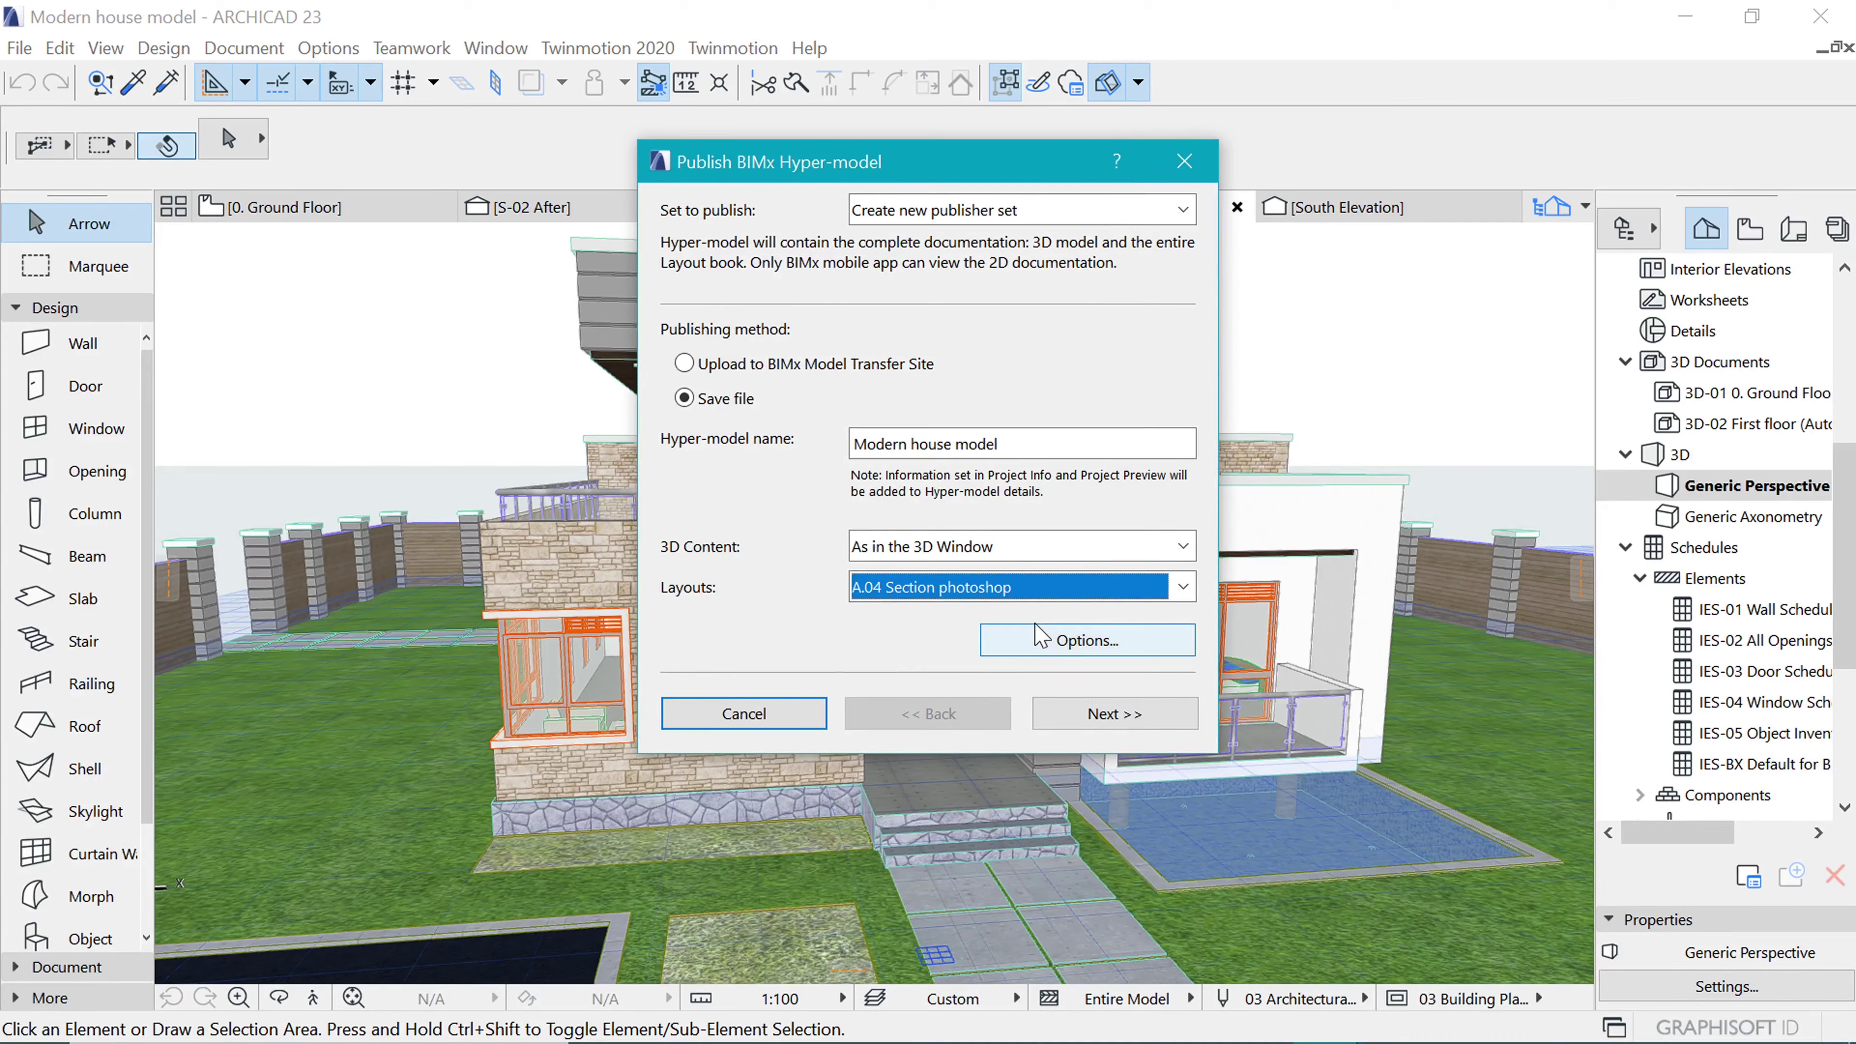
key("Return")
Choose the Desktop as the Hyper-model's destination folder.
left_click(1101, 505)
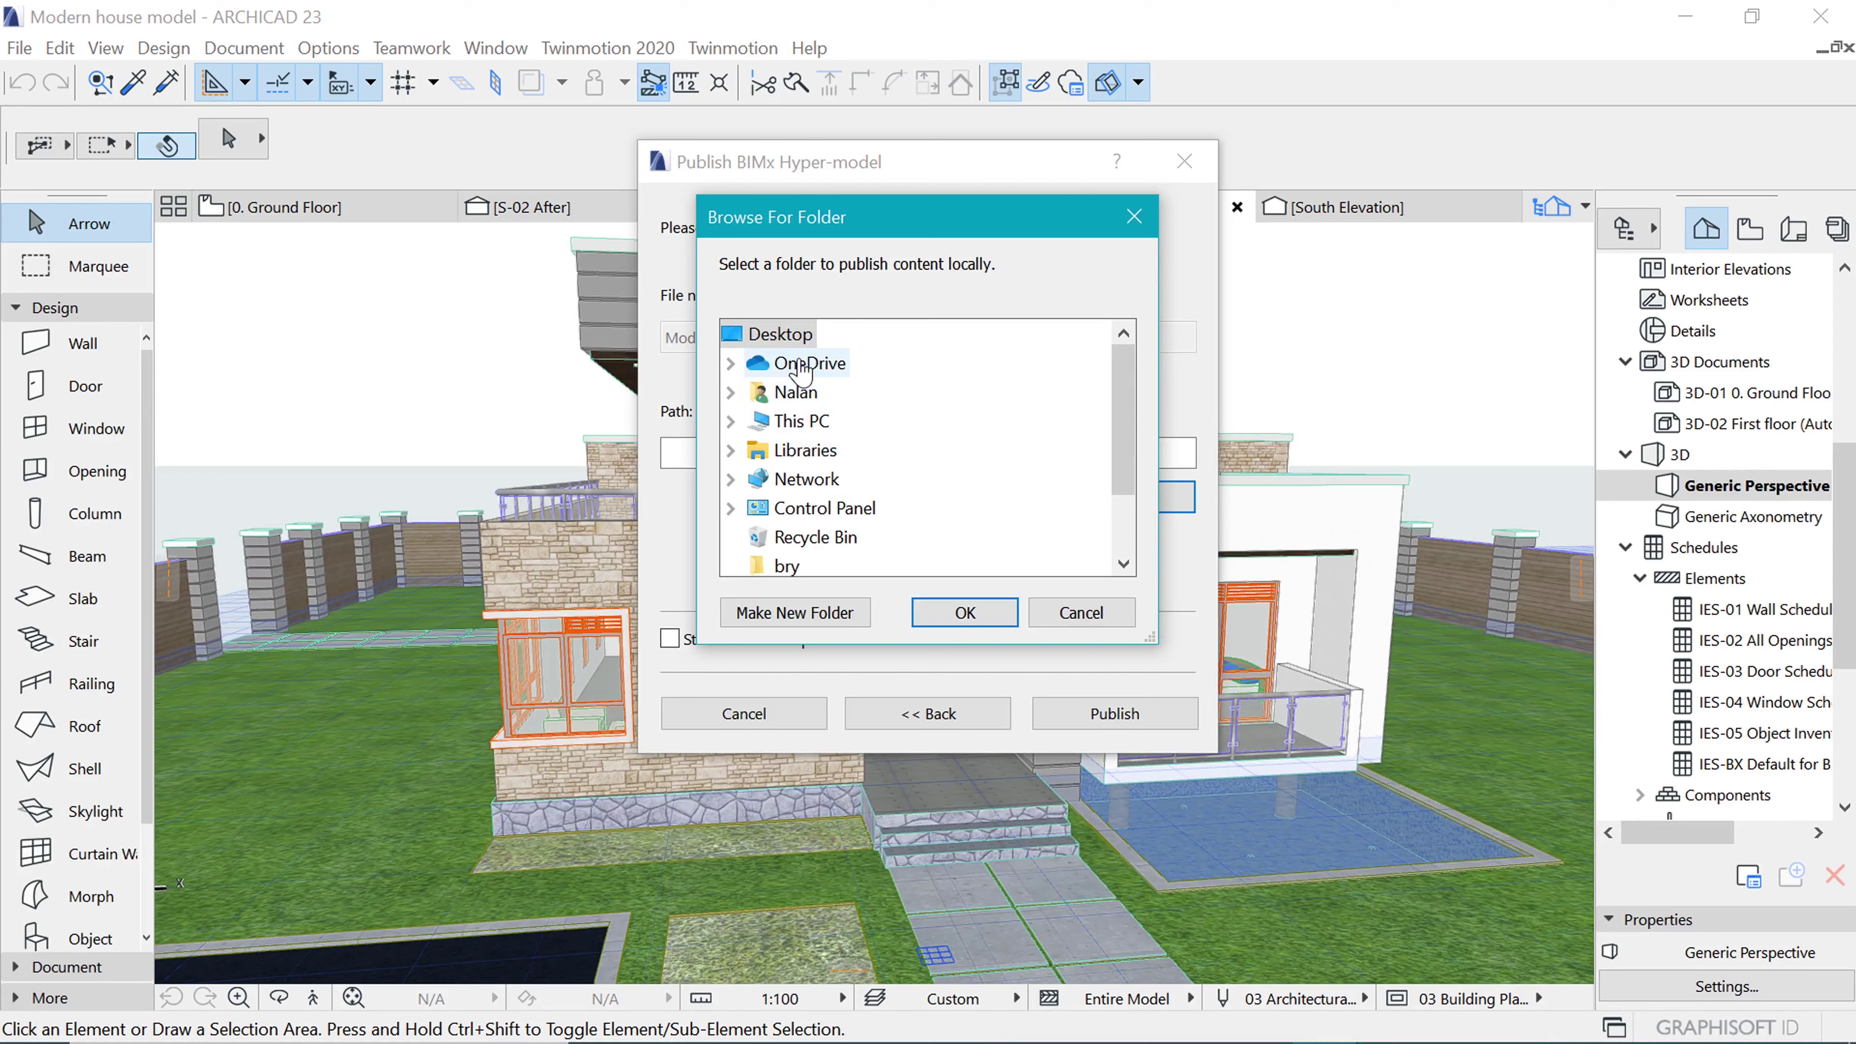
left_click(965, 615)
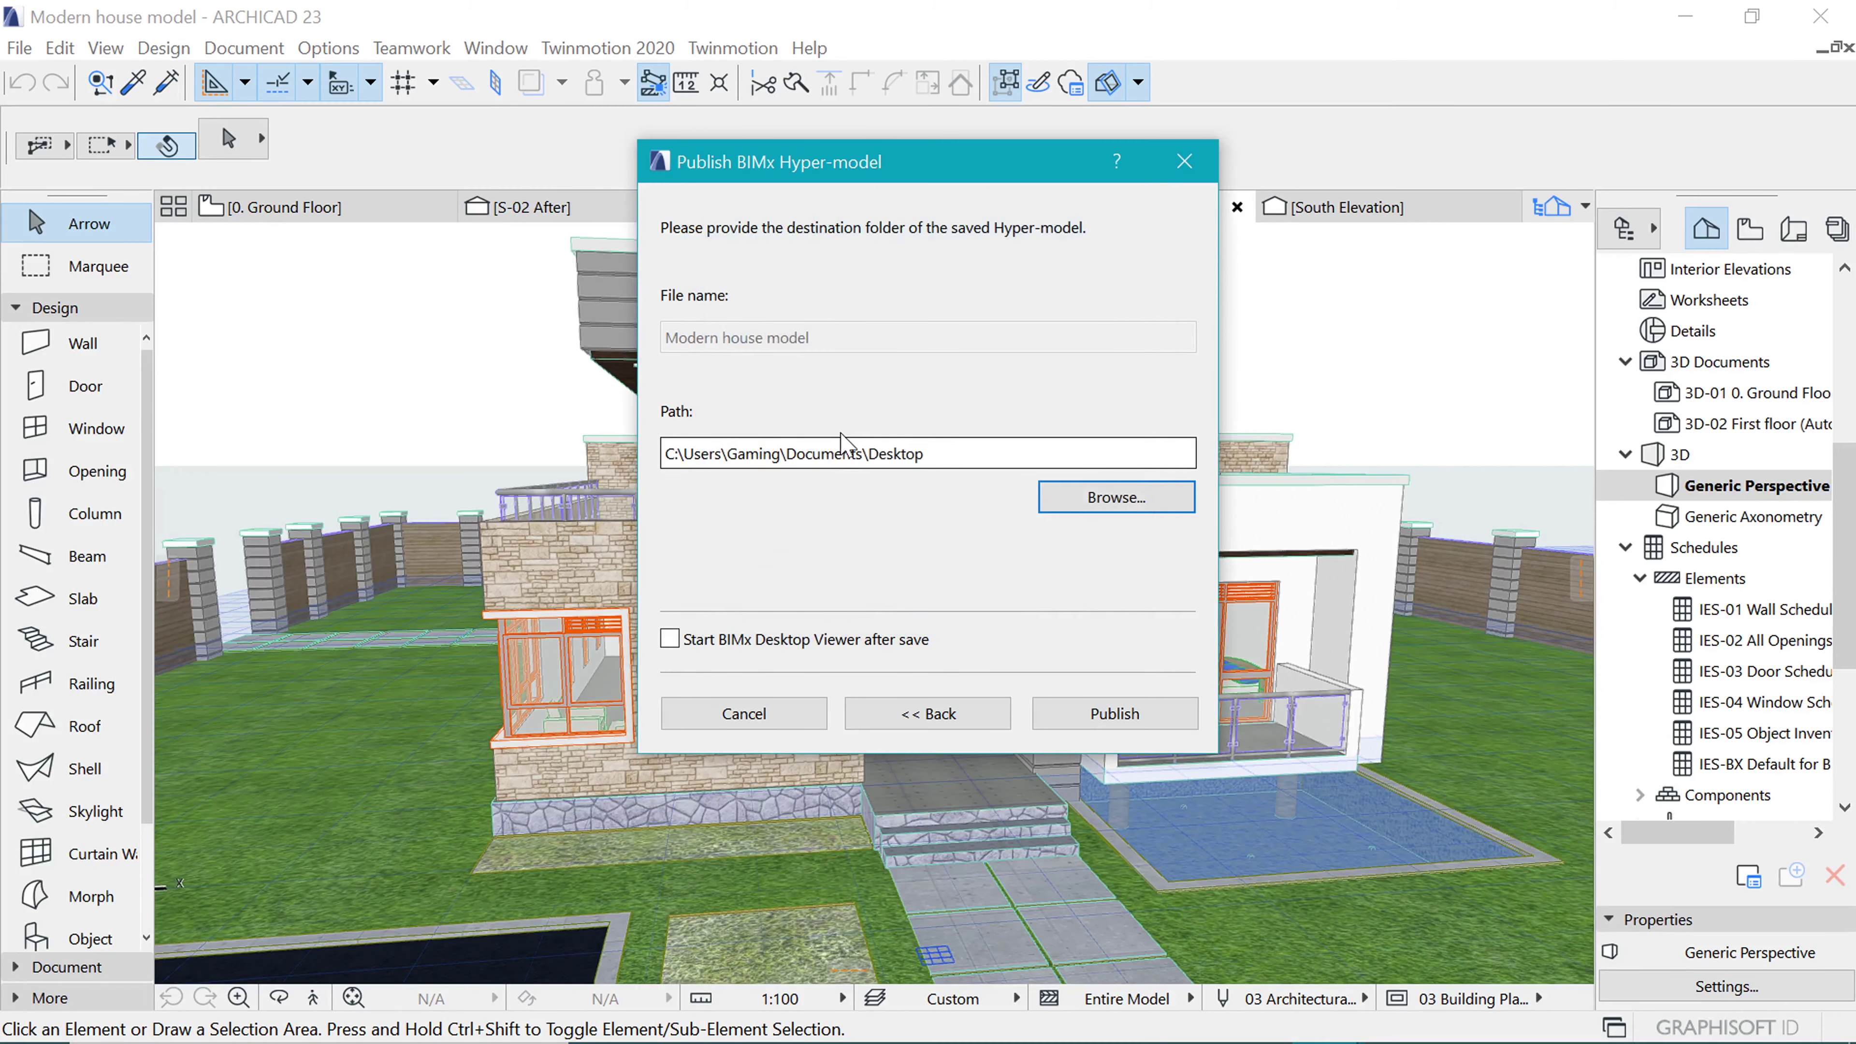